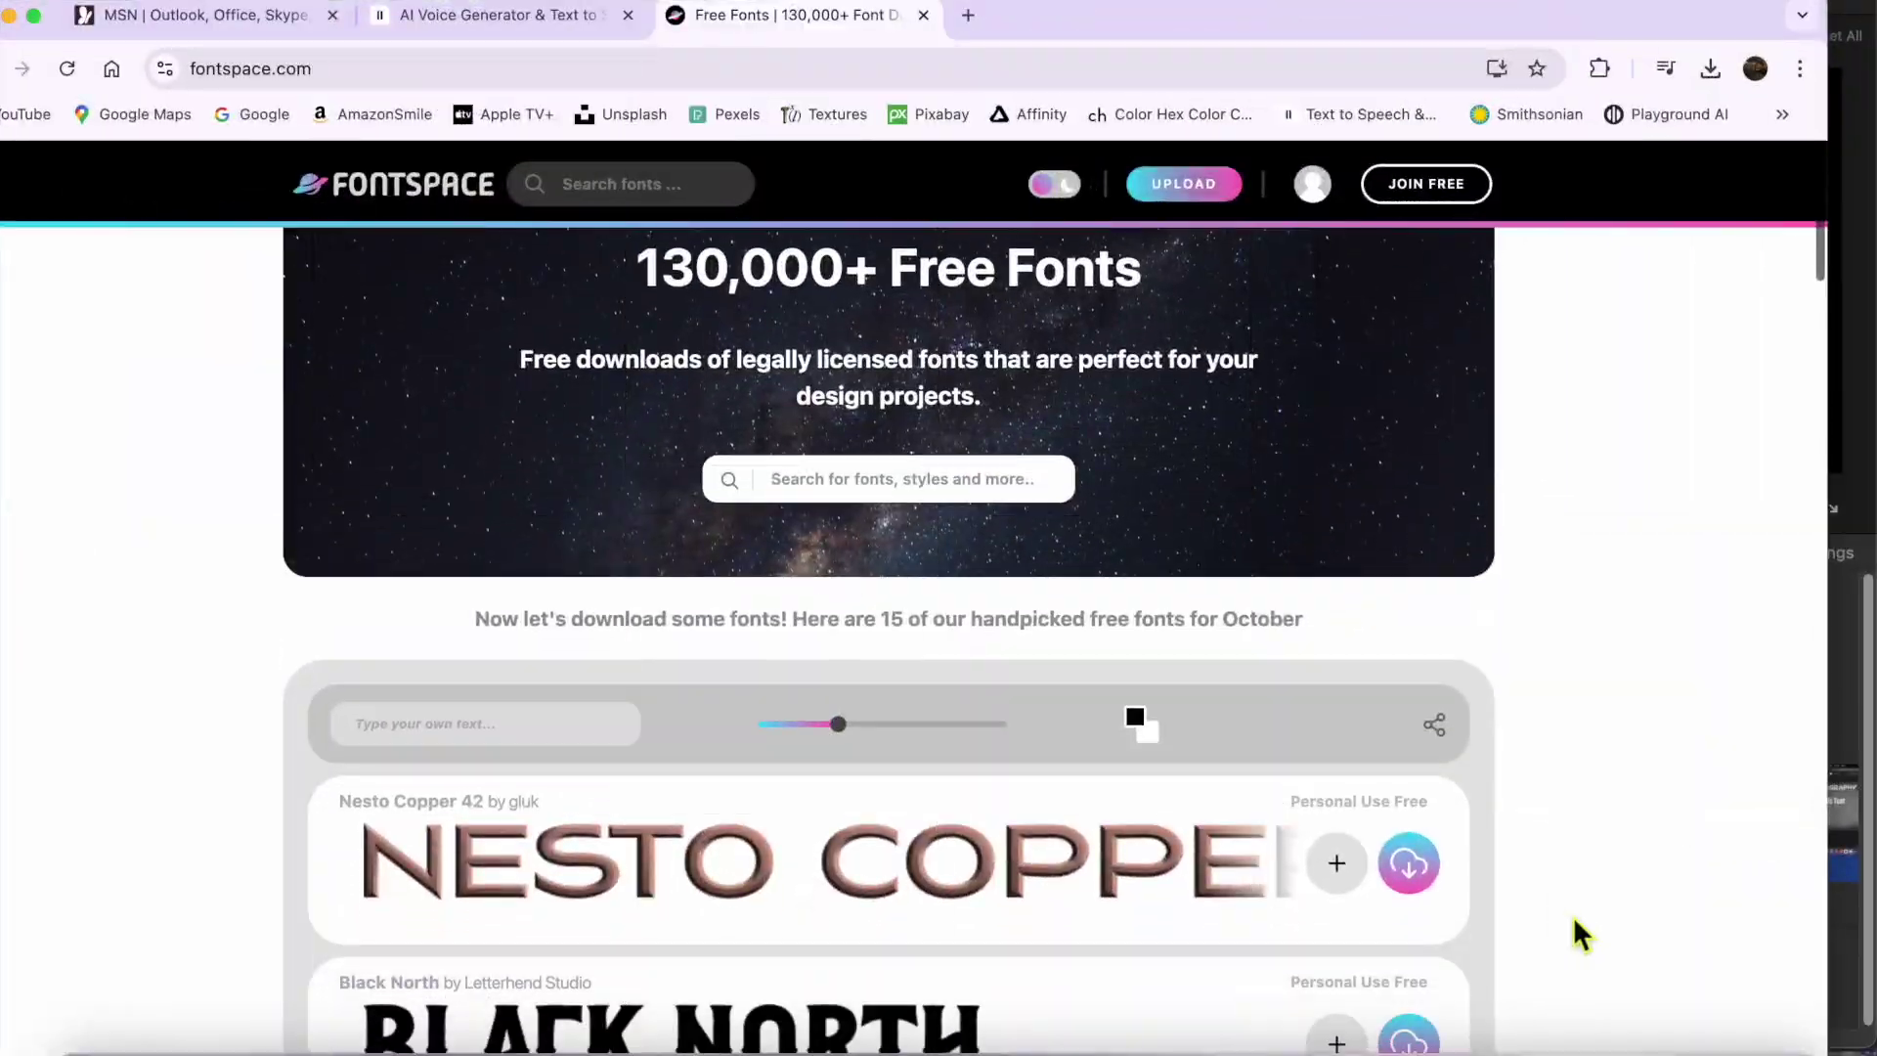
Step: Scroll through FontSpace's featured free October fonts such as Drip October and Creamy Sugar
scroll(1575, 917, down, 10)
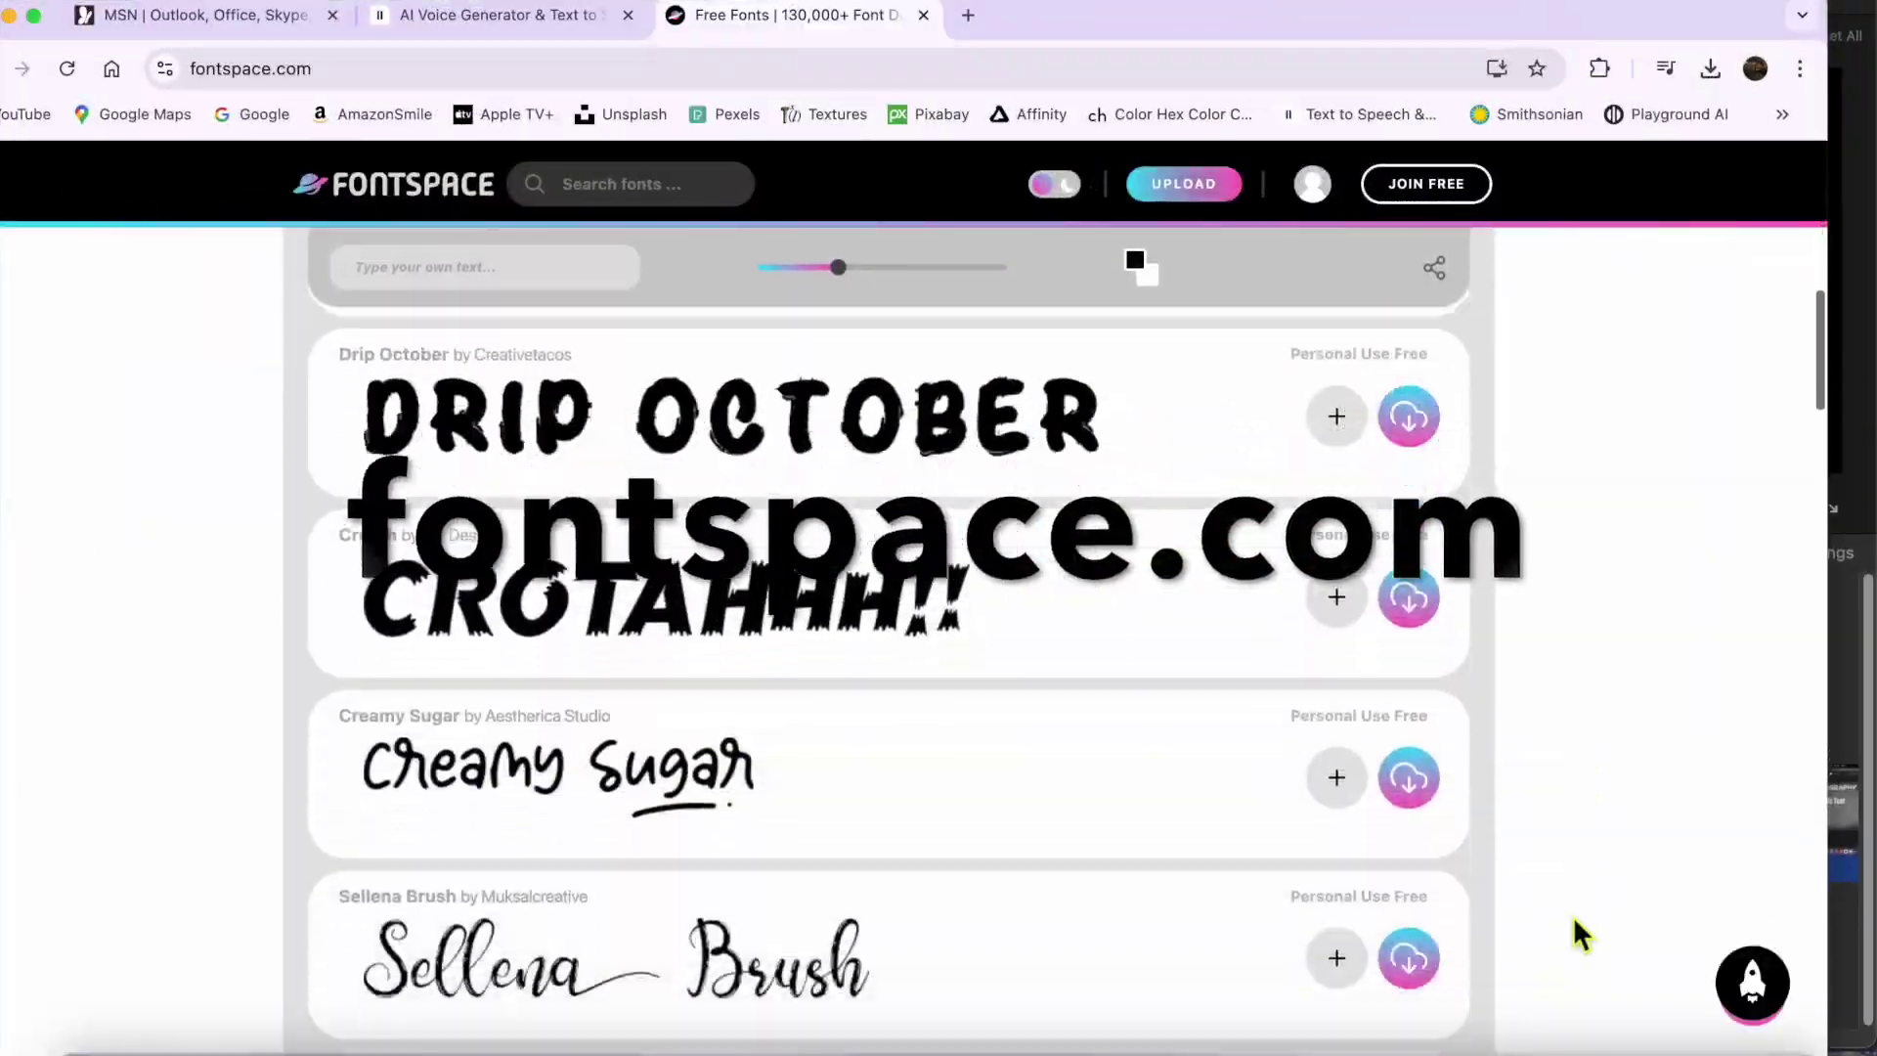
scroll(1574, 918, down, 7)
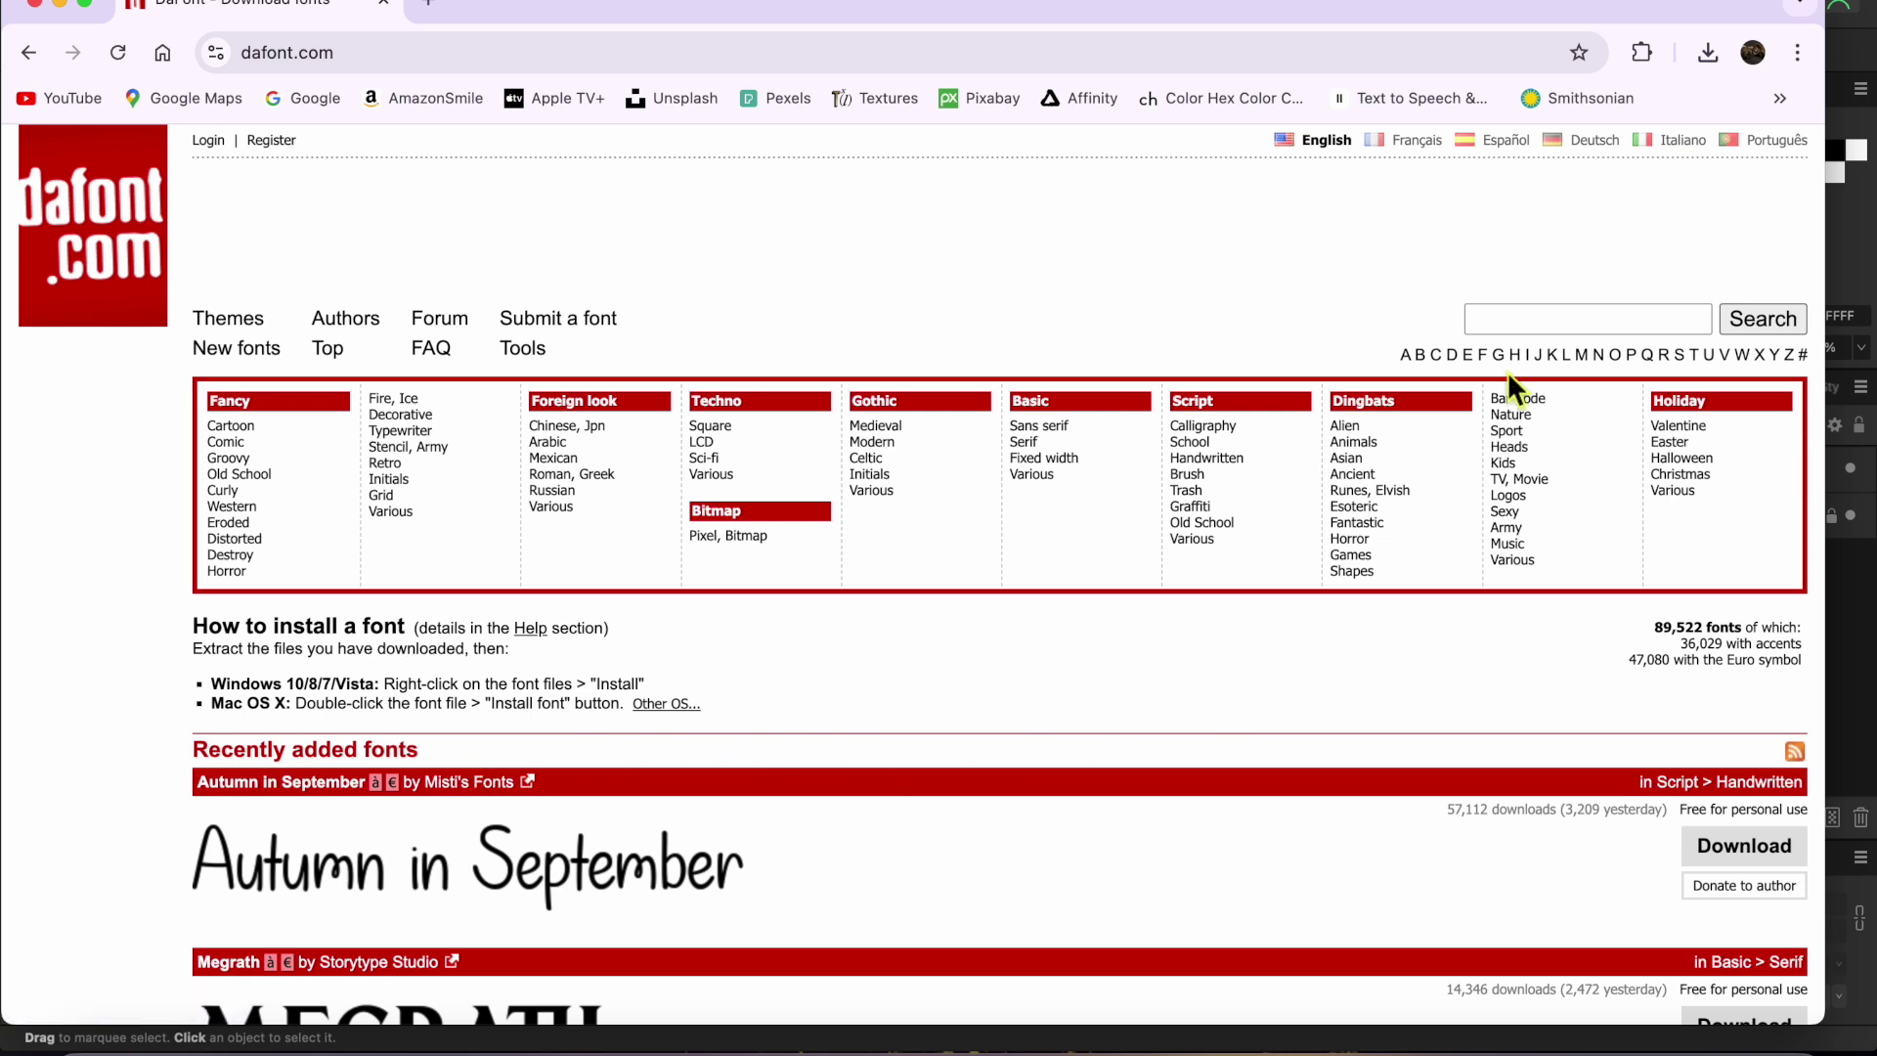
Step: Search DaFont for 'chalk', browse the 63 results, and download Chalk about as chalkabout.zip
click(1501, 323)
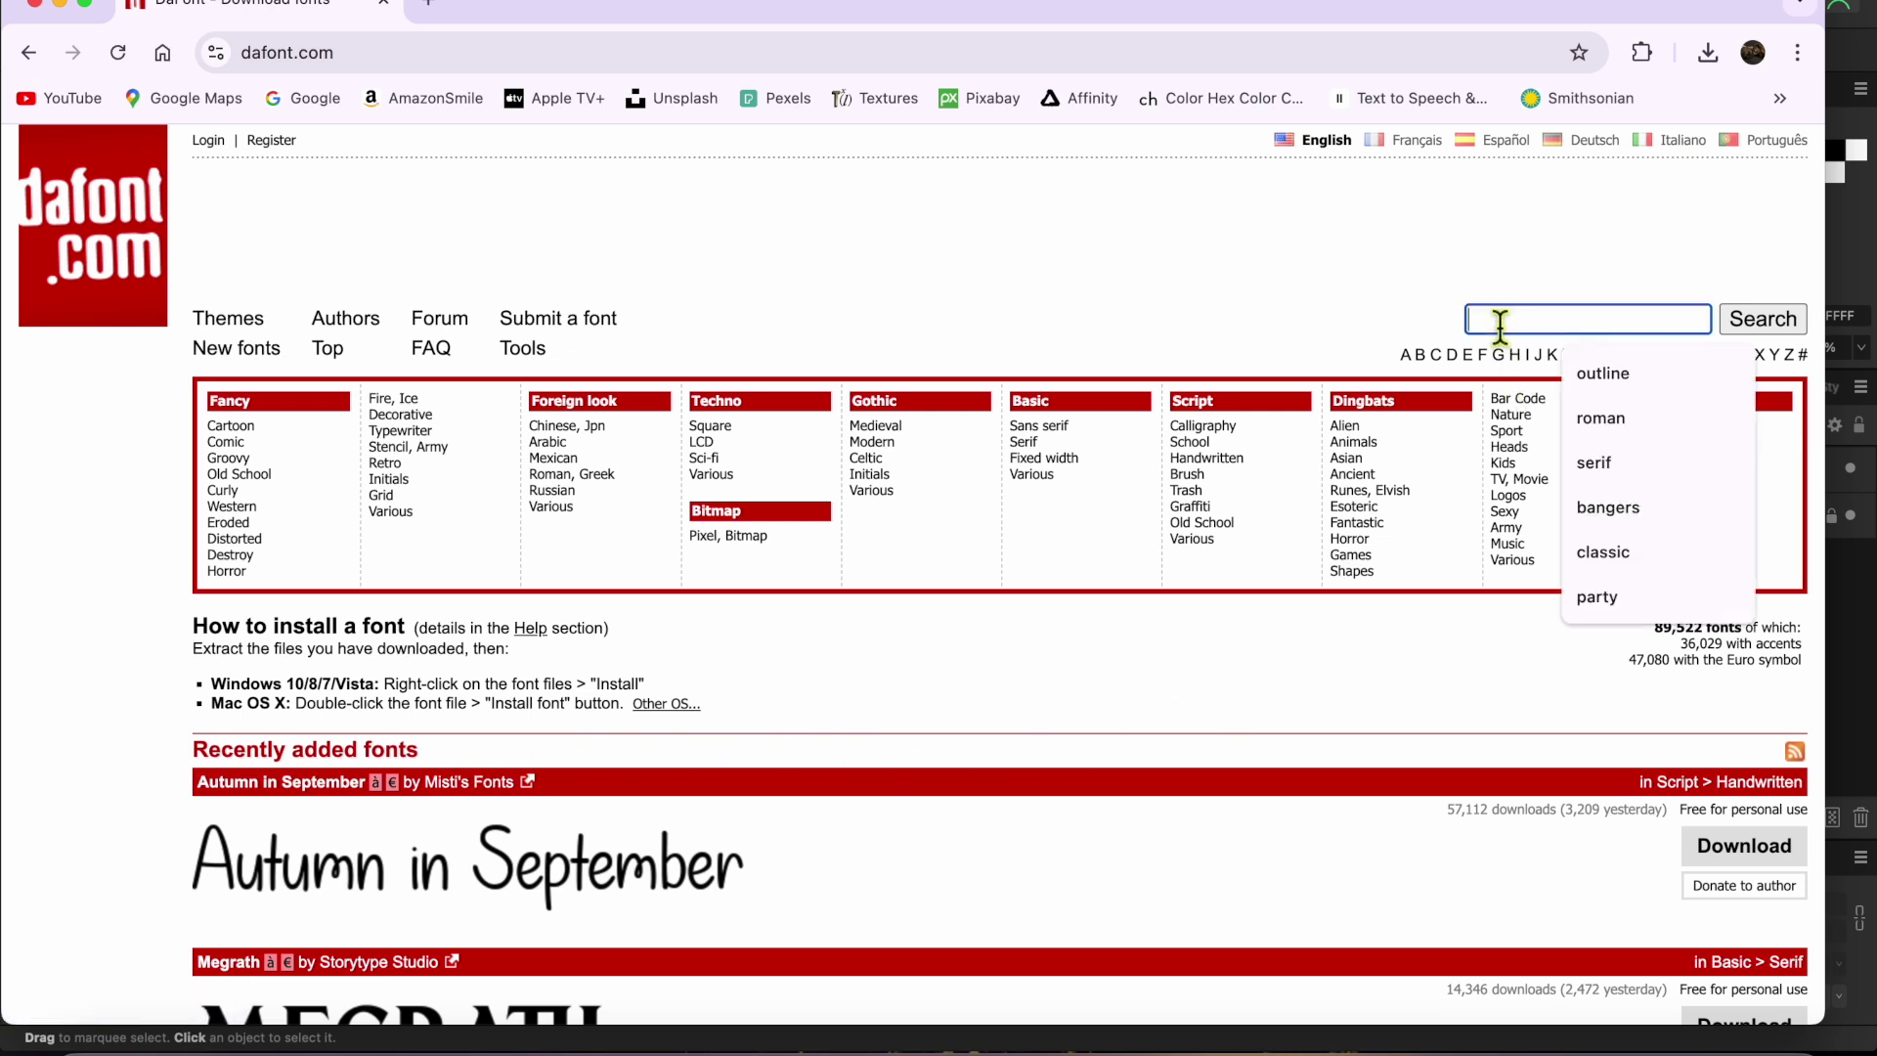
text(chalk)
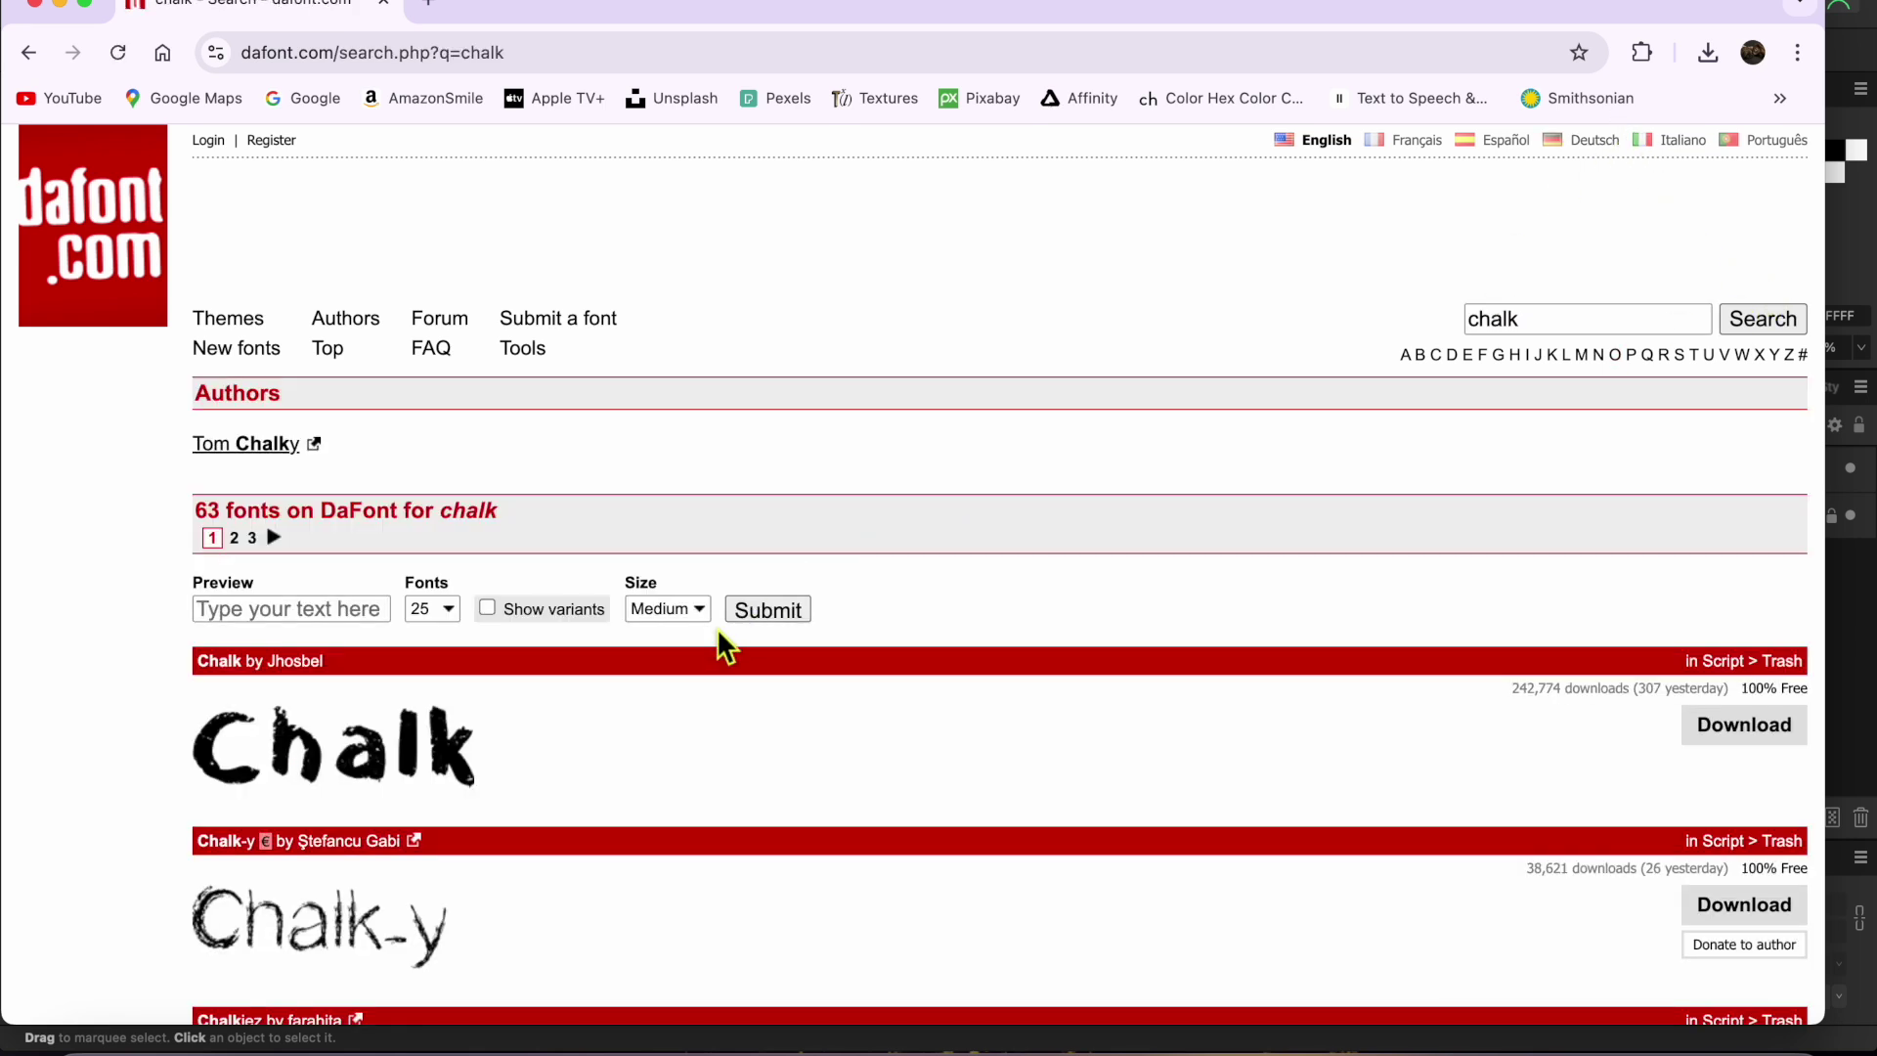
scroll(723, 646, down, 2)
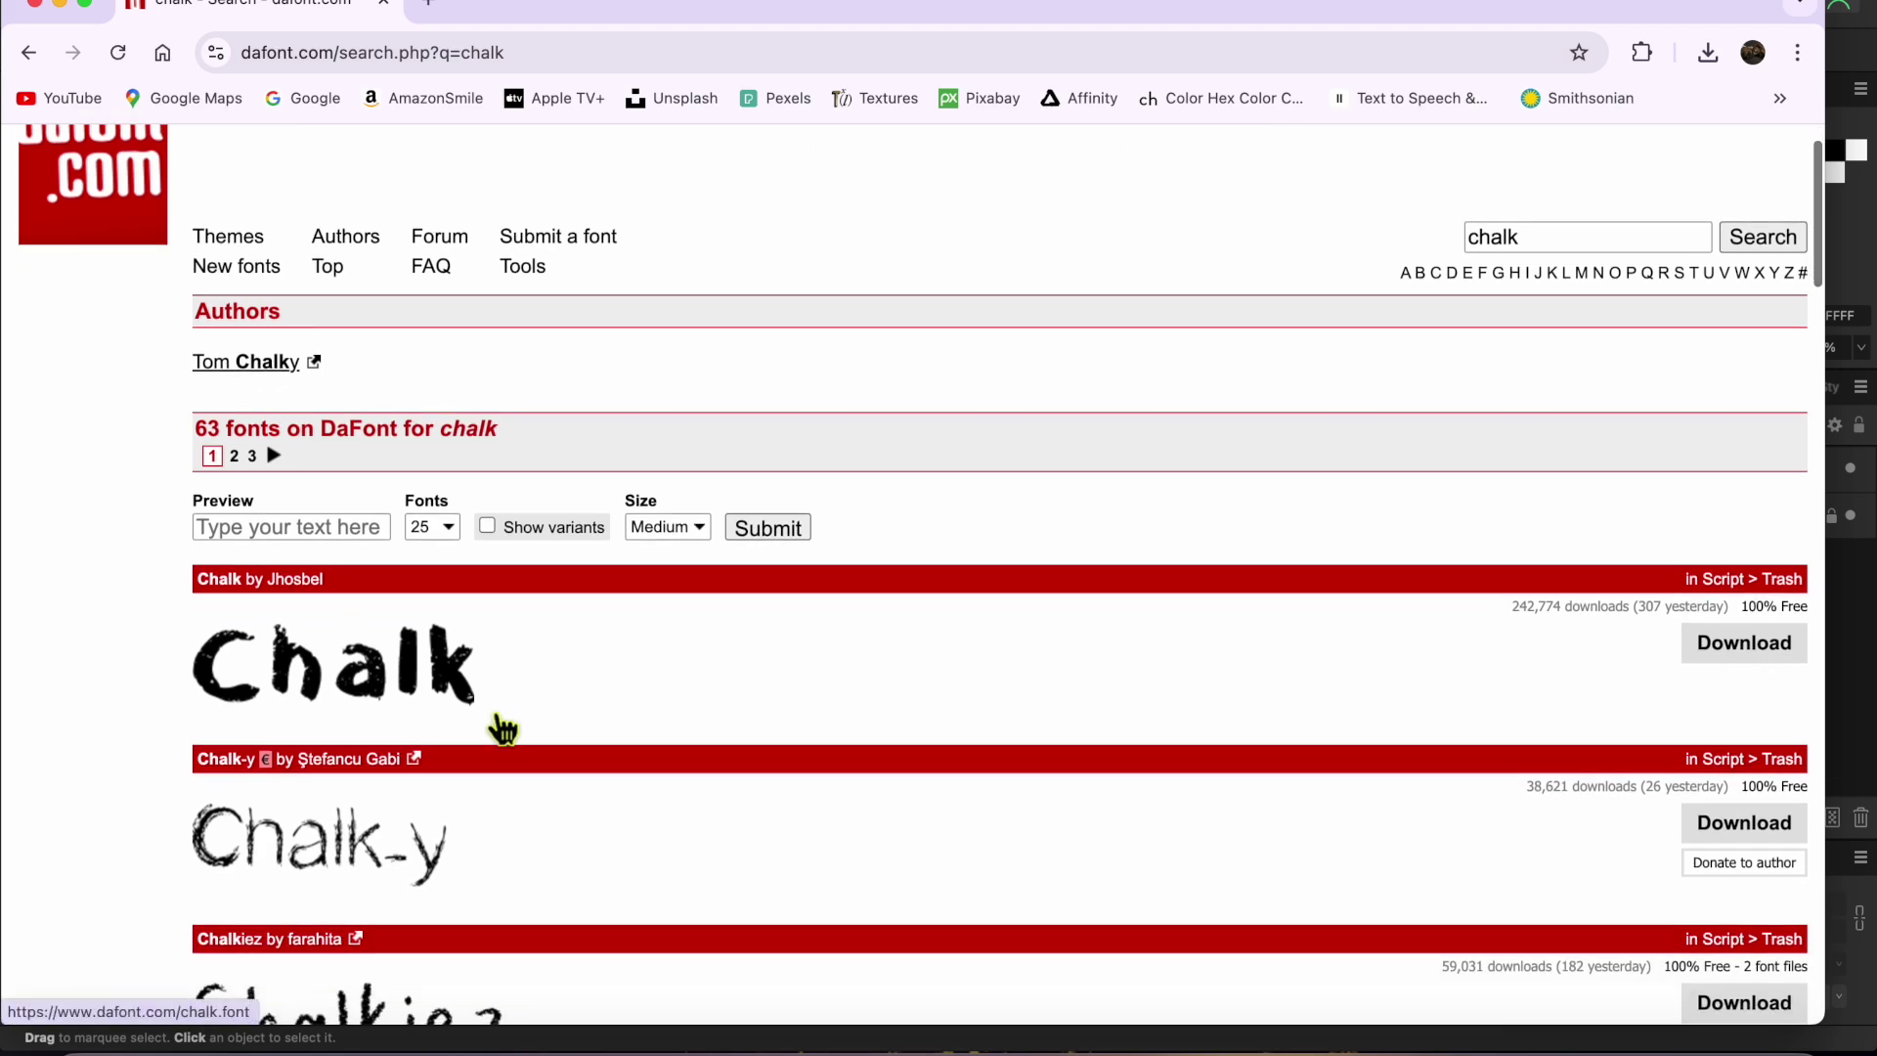
scroll(502, 728, down, 10)
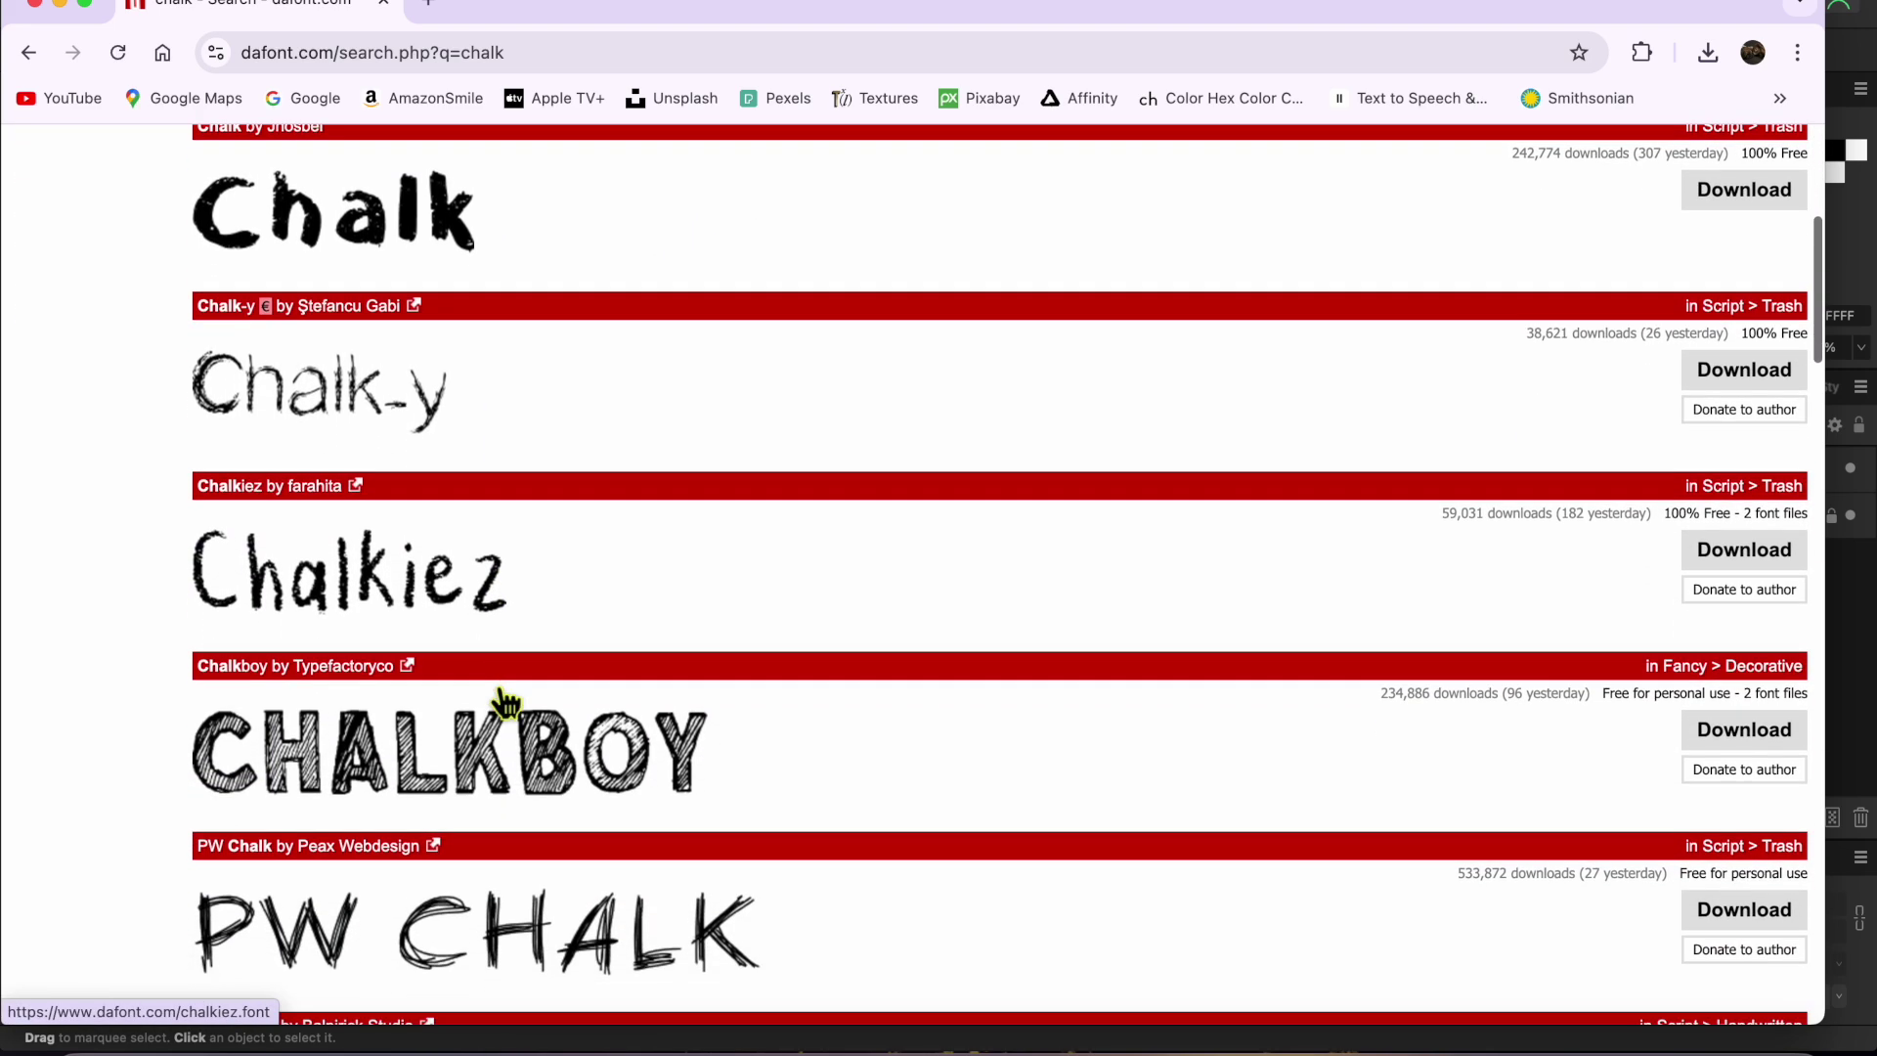
scroll(503, 700, down, 8)
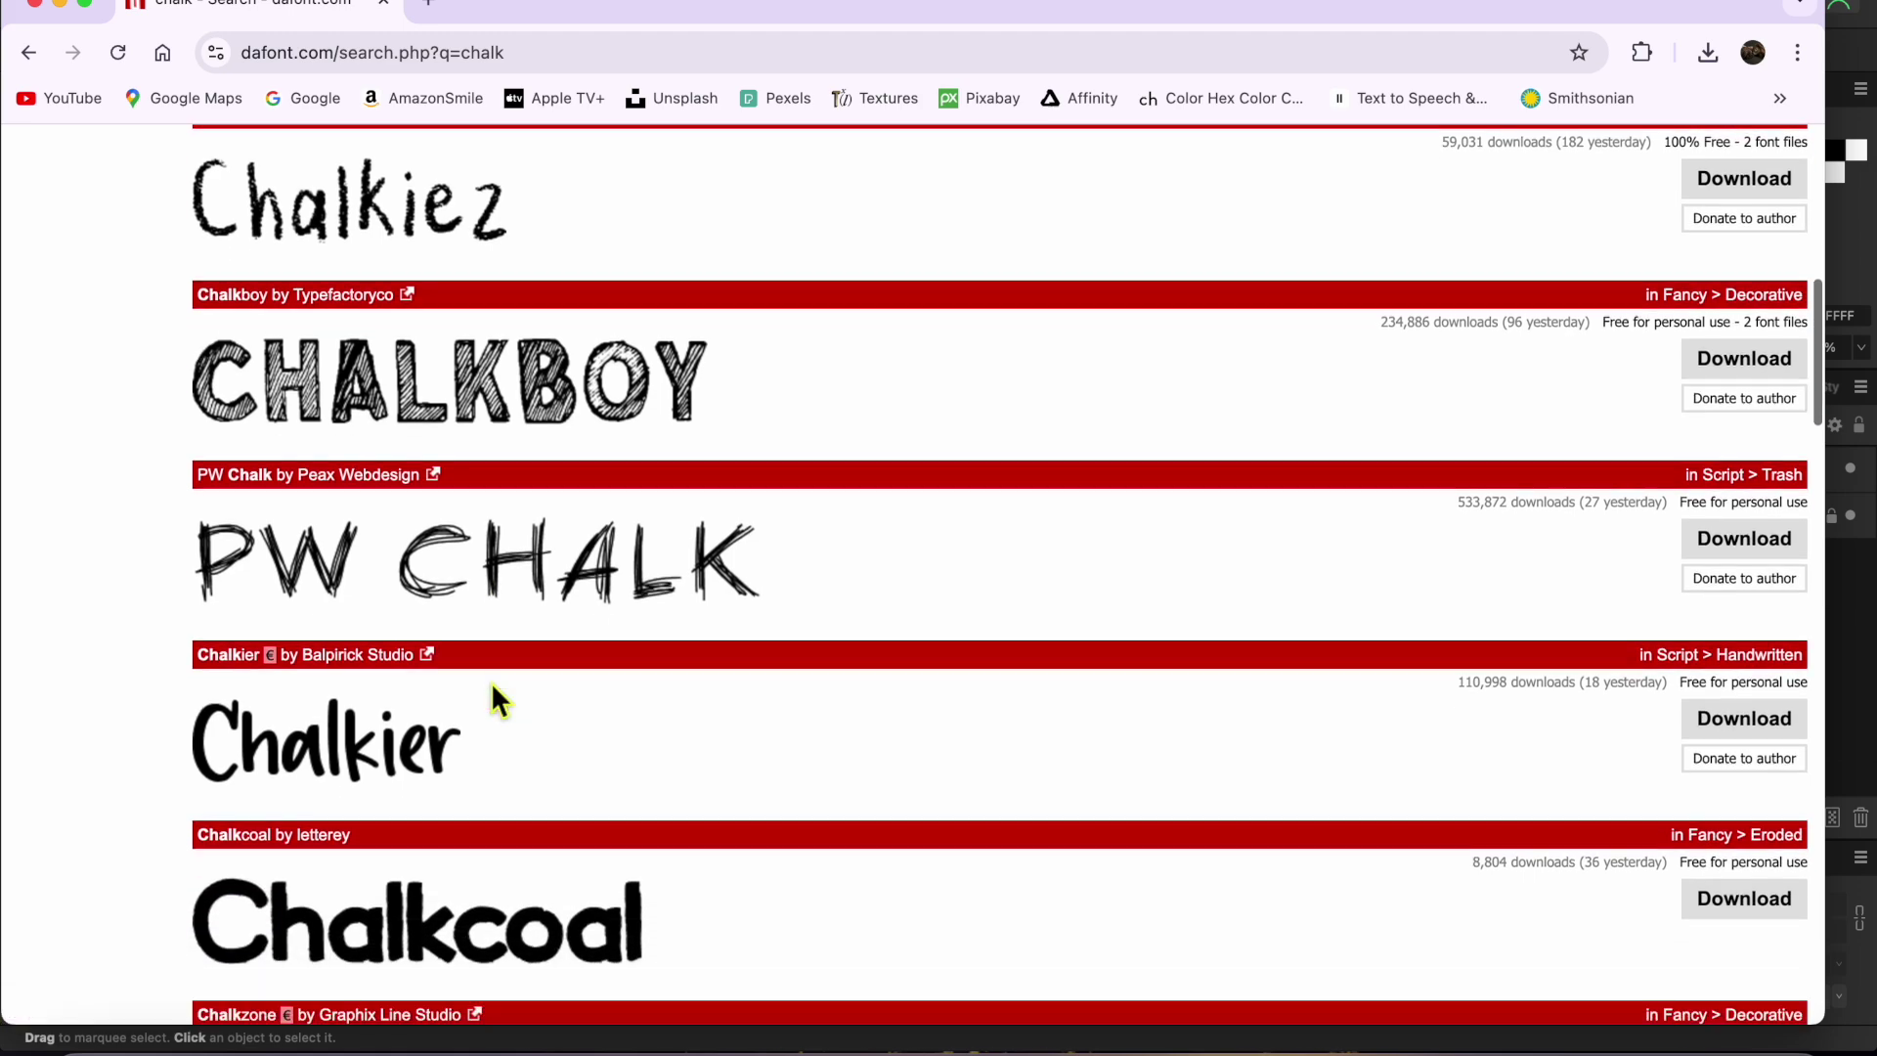
scroll(491, 683, down, 20)
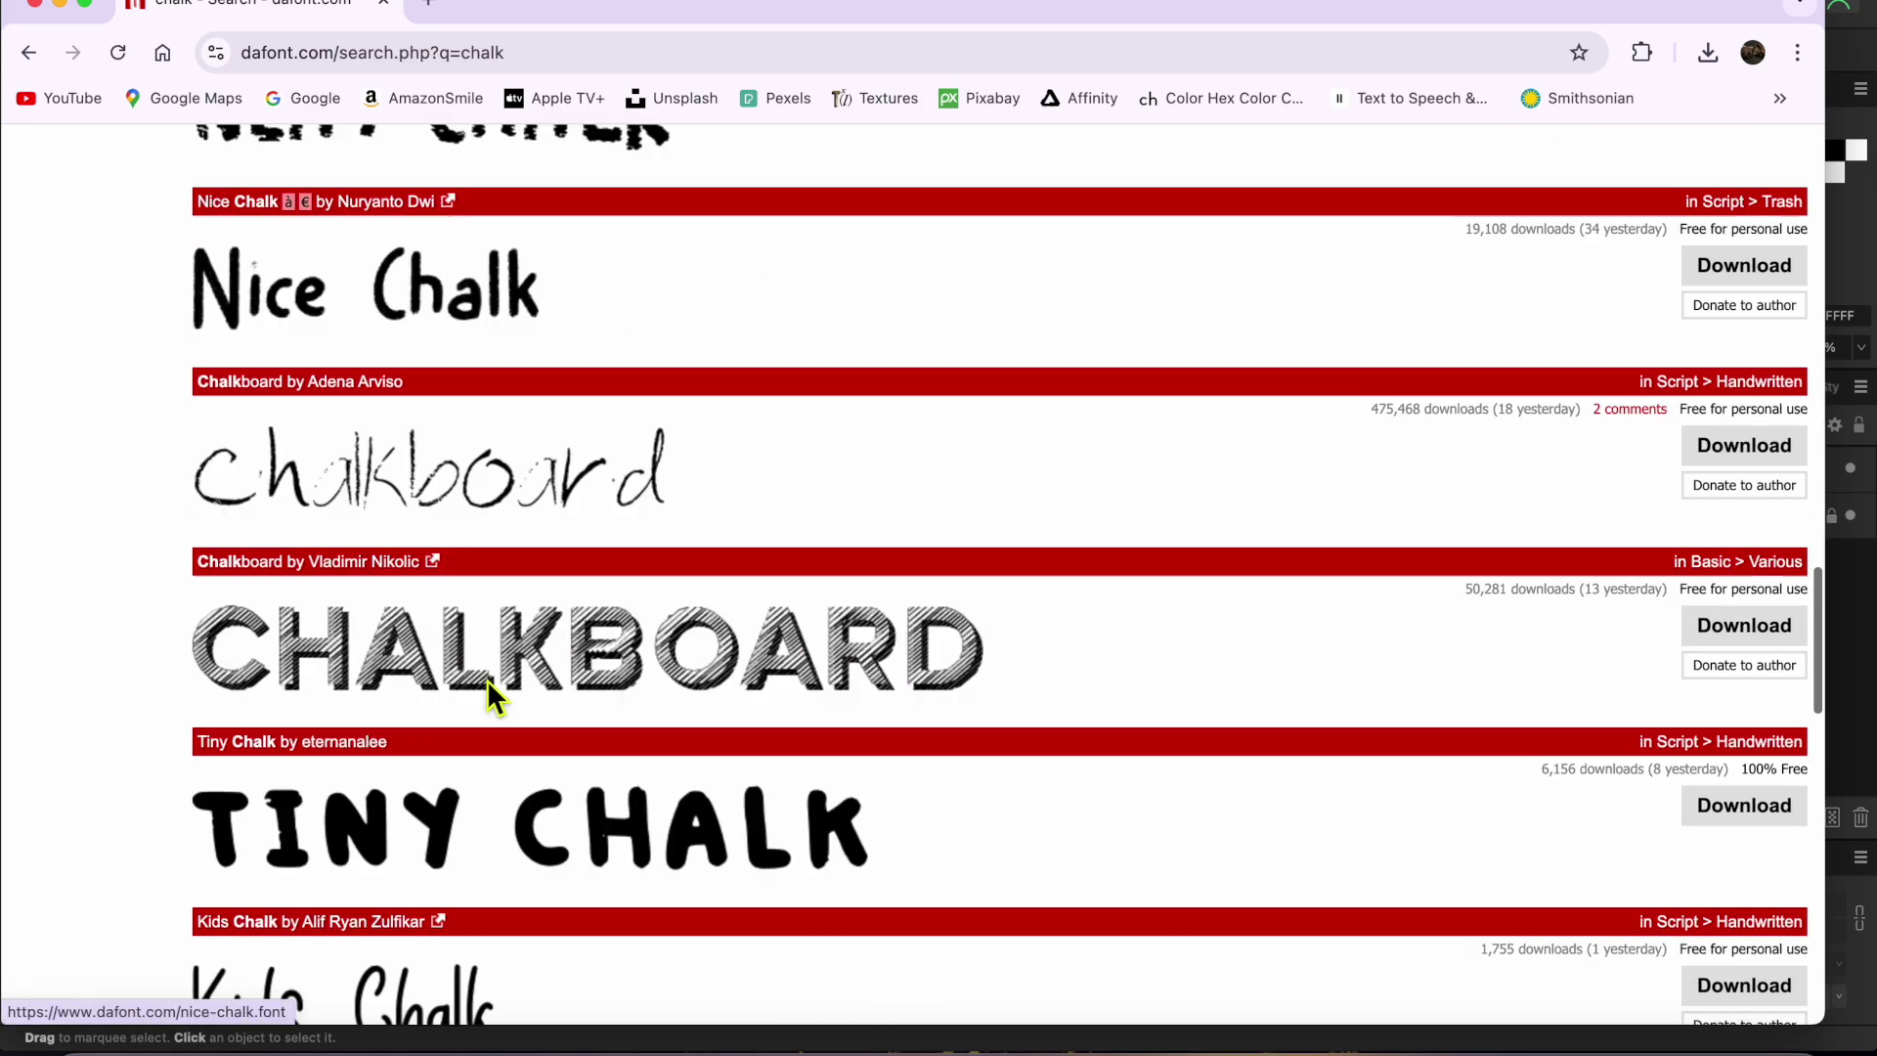
scroll(488, 684, down, 15)
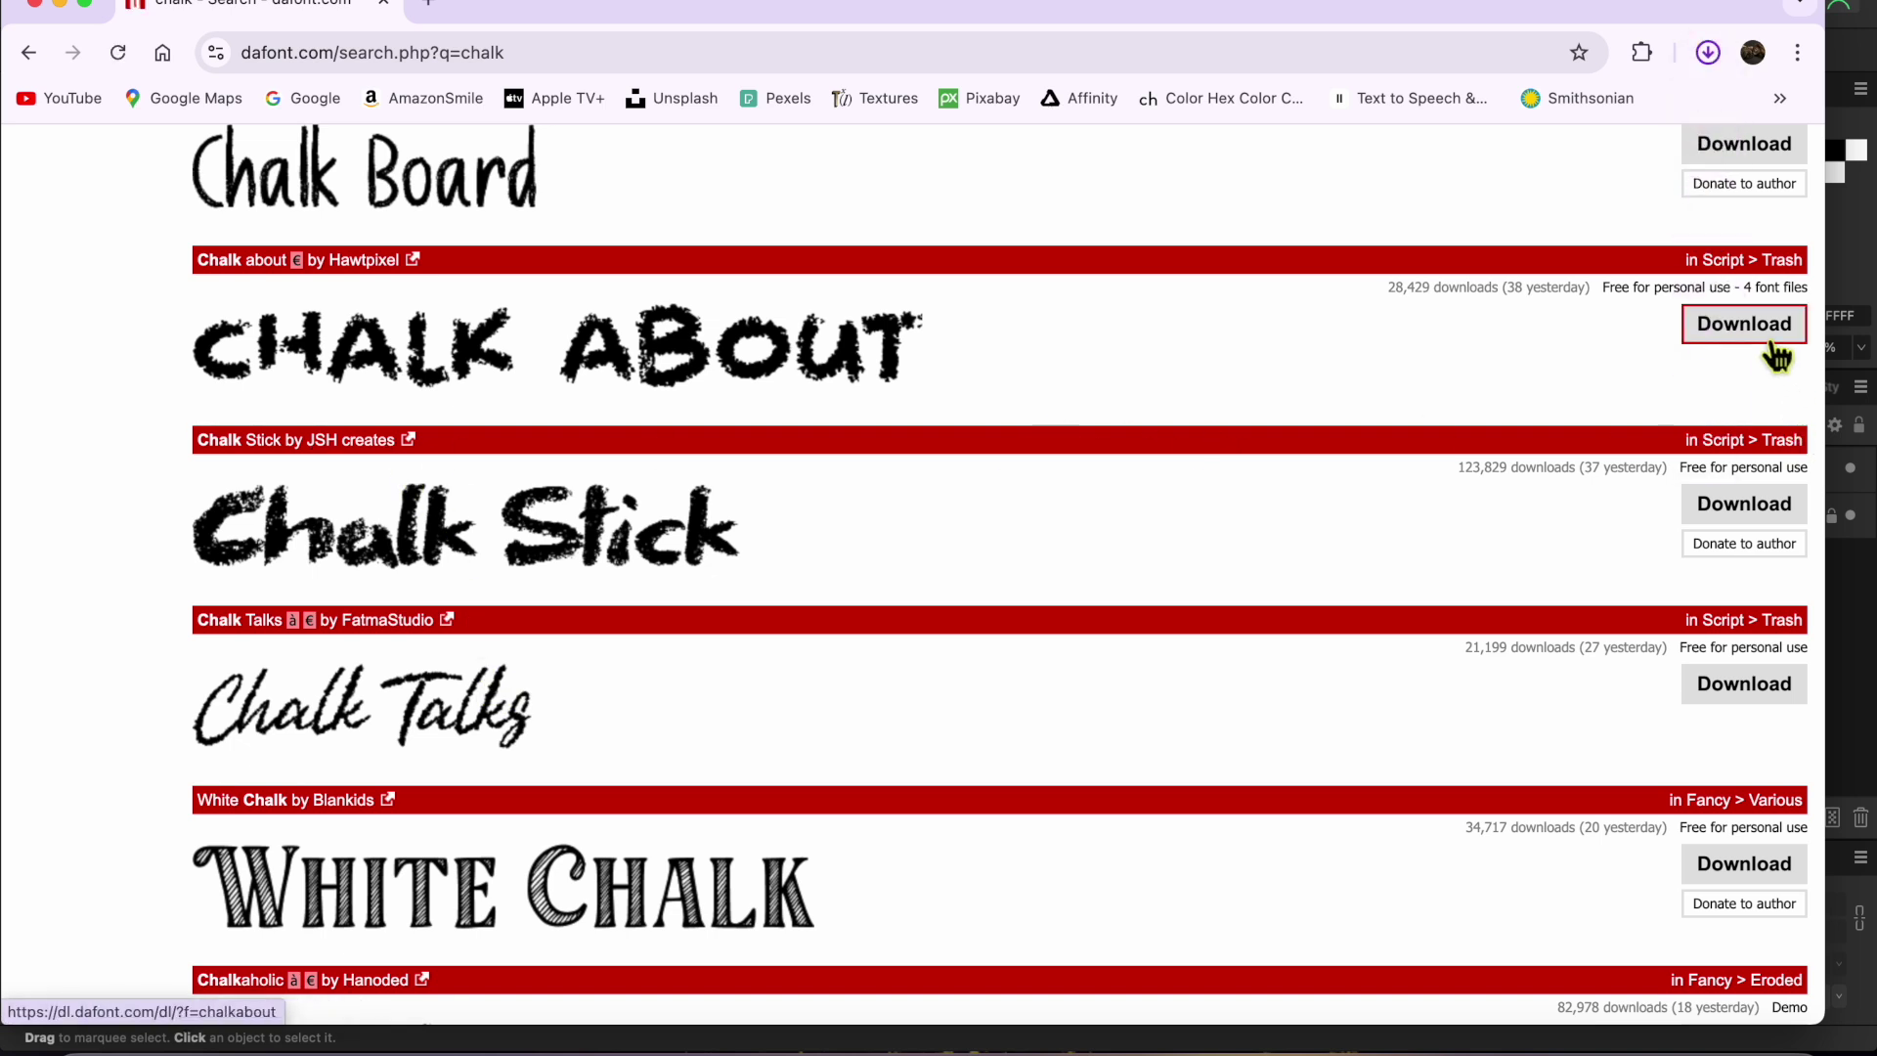
click(1710, 55)
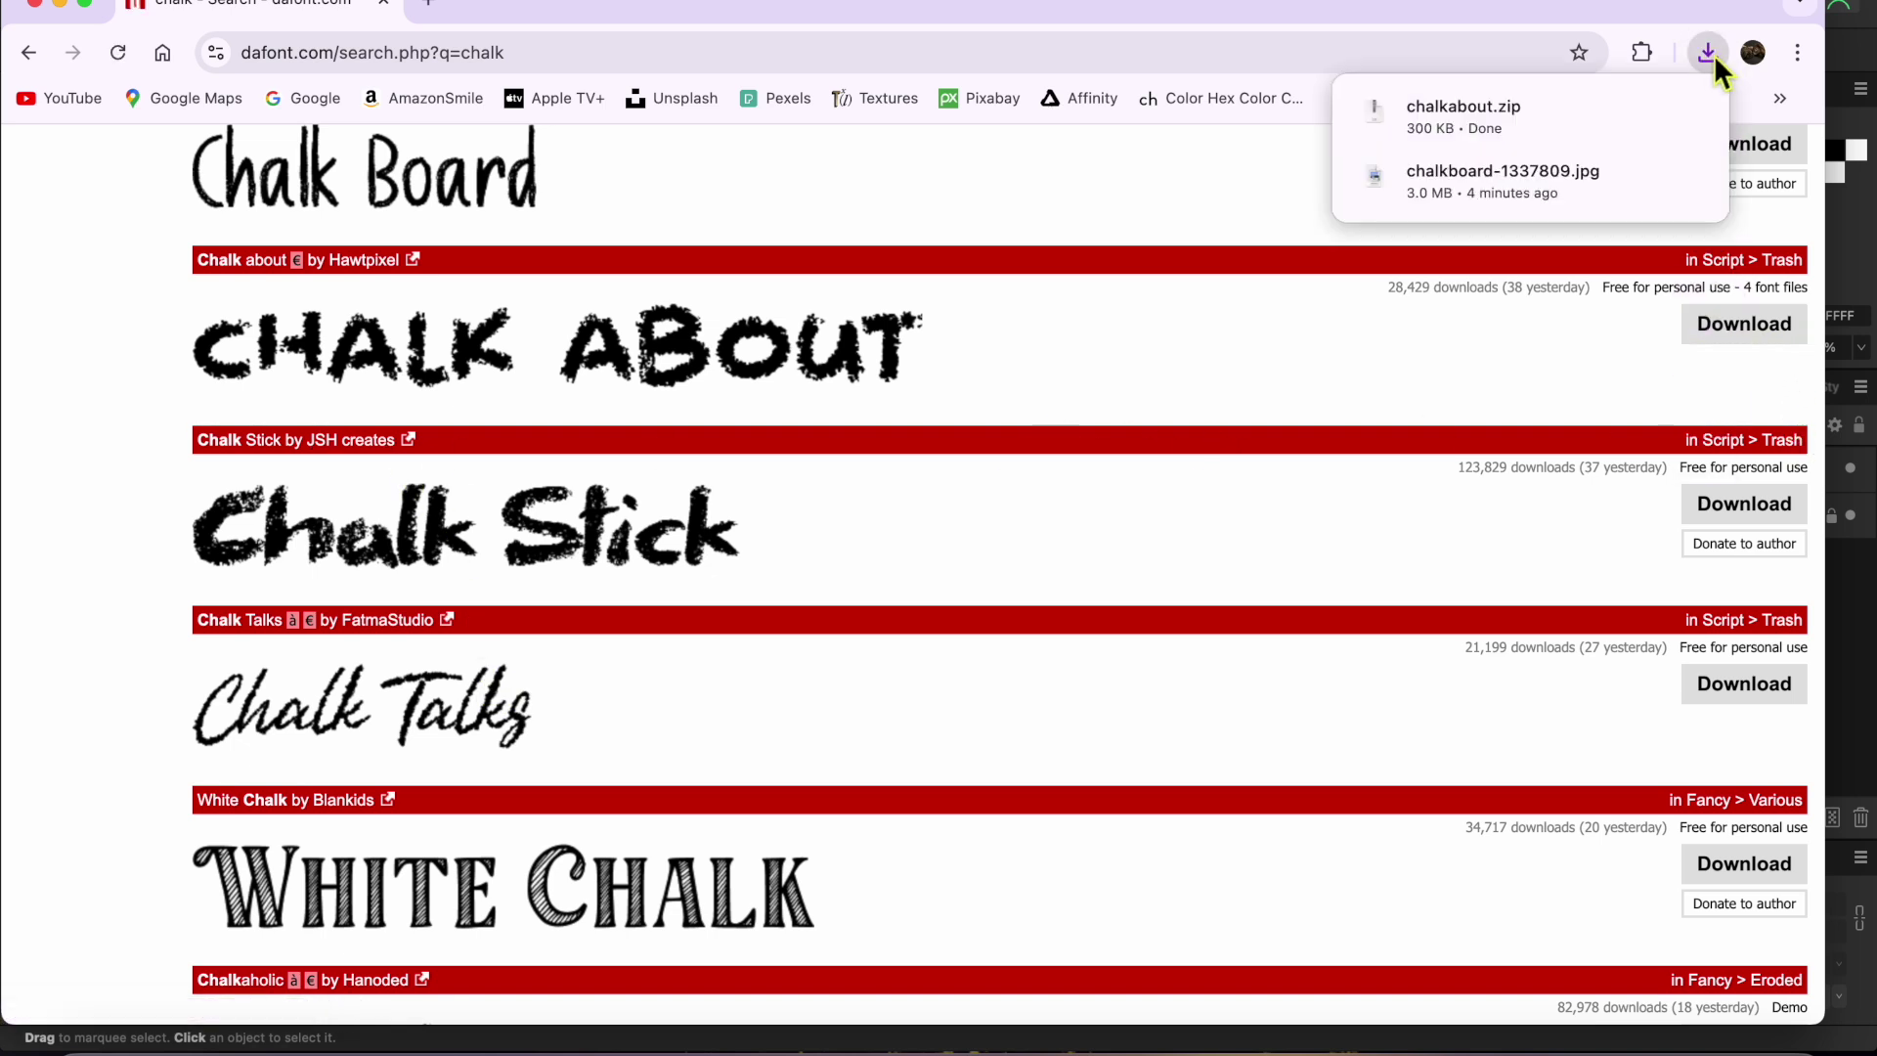
Step: Unzip chalkabout.zip, install Chalkabout.ttf in Font Book, then close Font Book and Downloads
click(1472, 116)
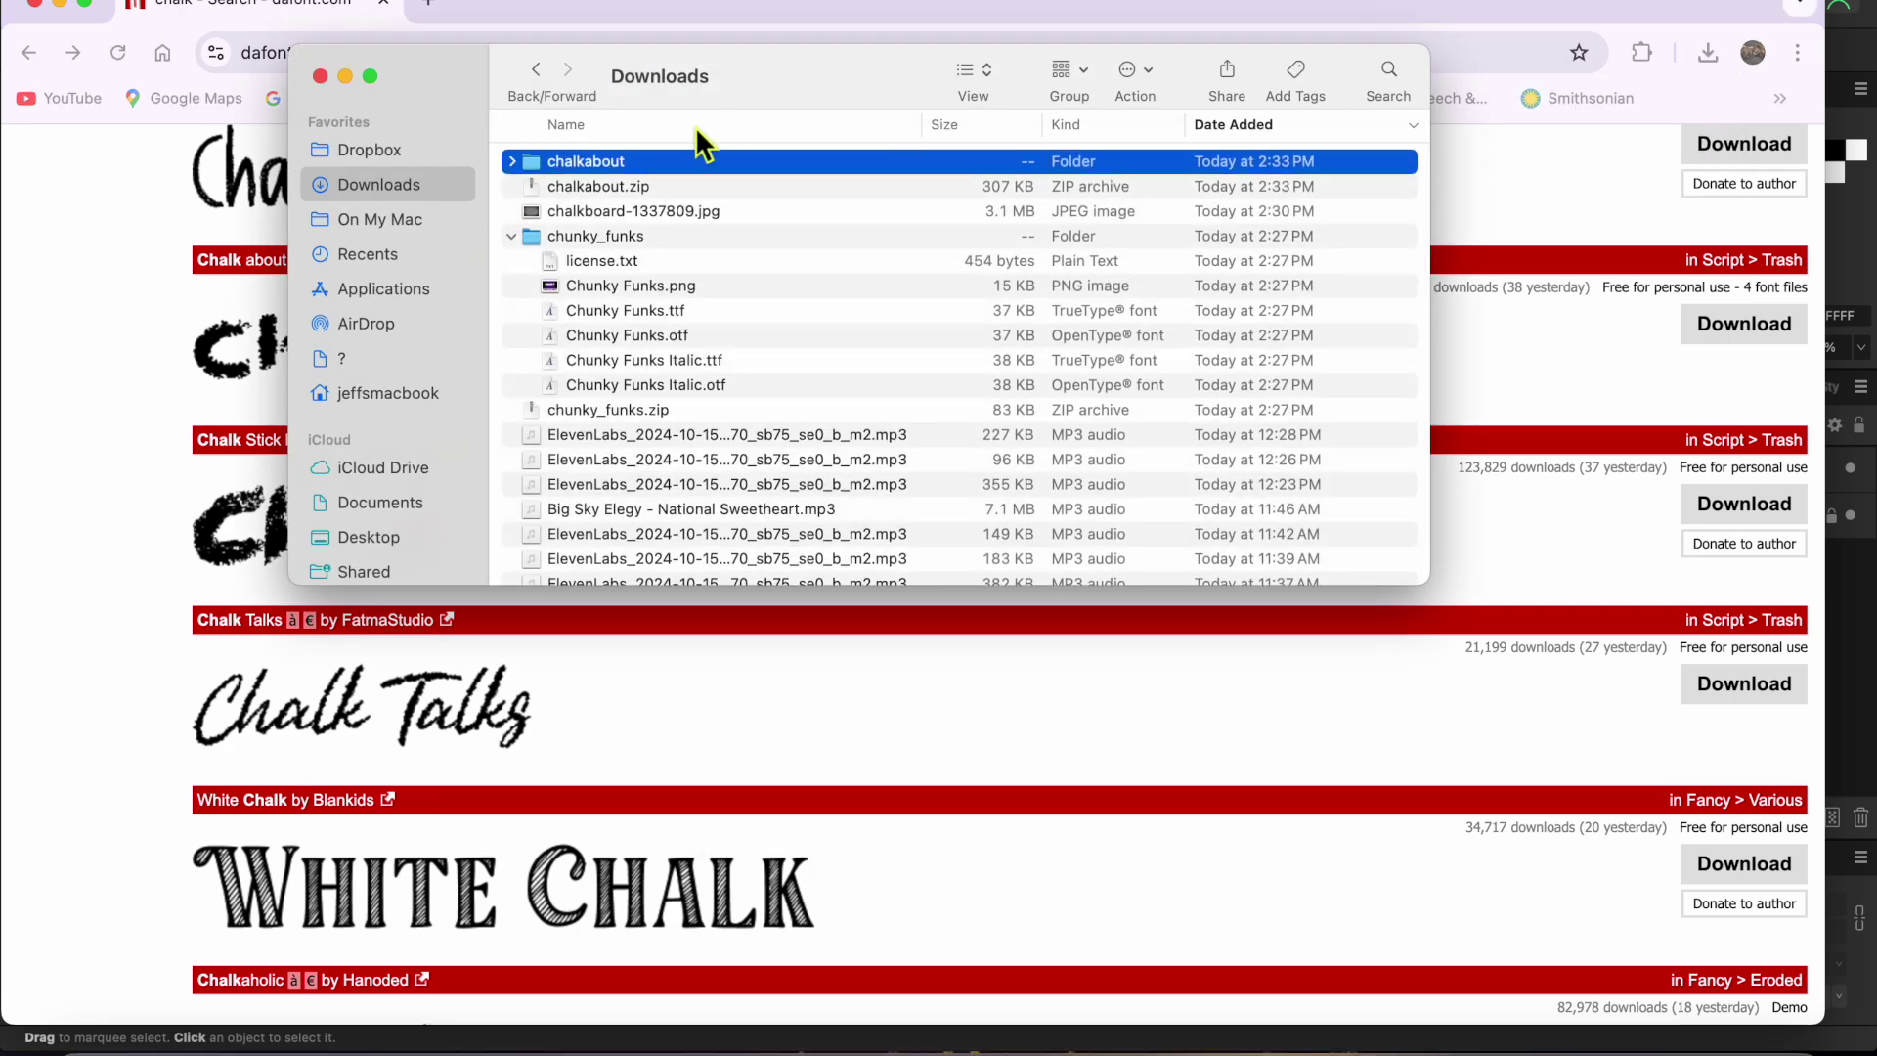
click(513, 162)
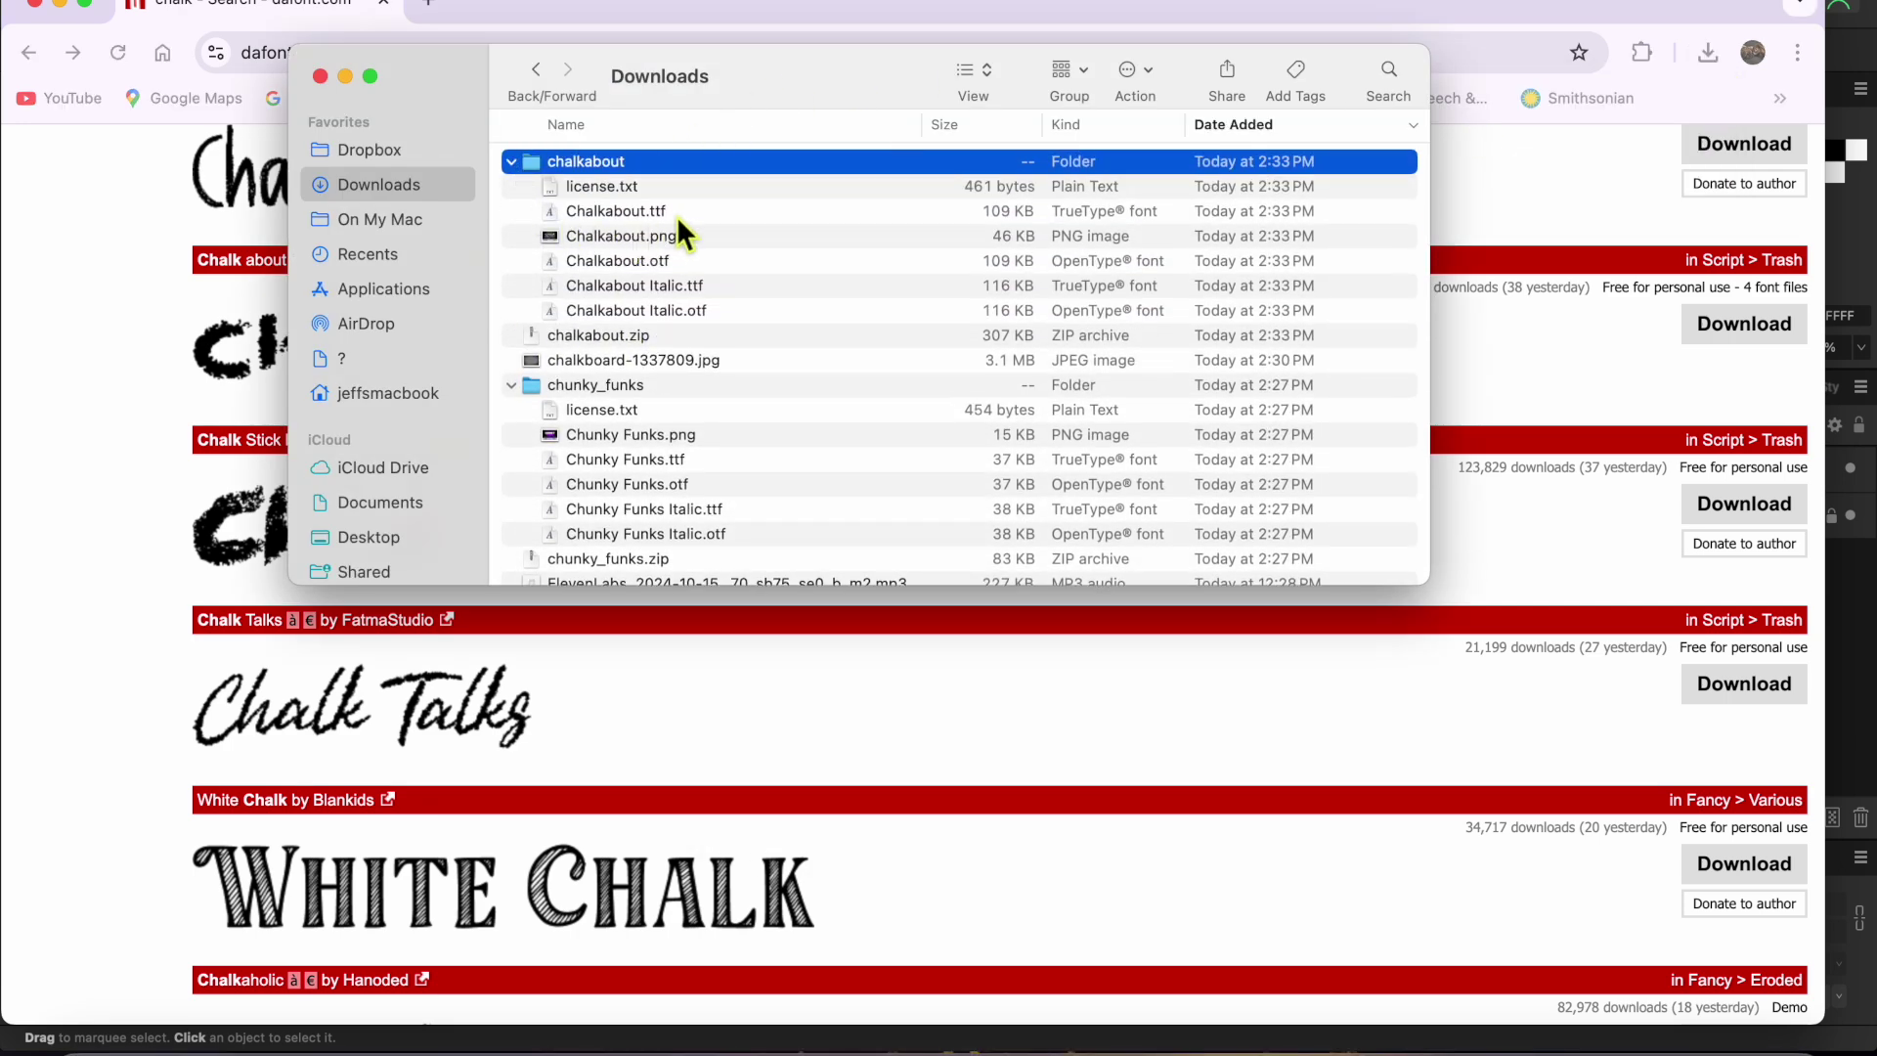
double_click(628, 213)
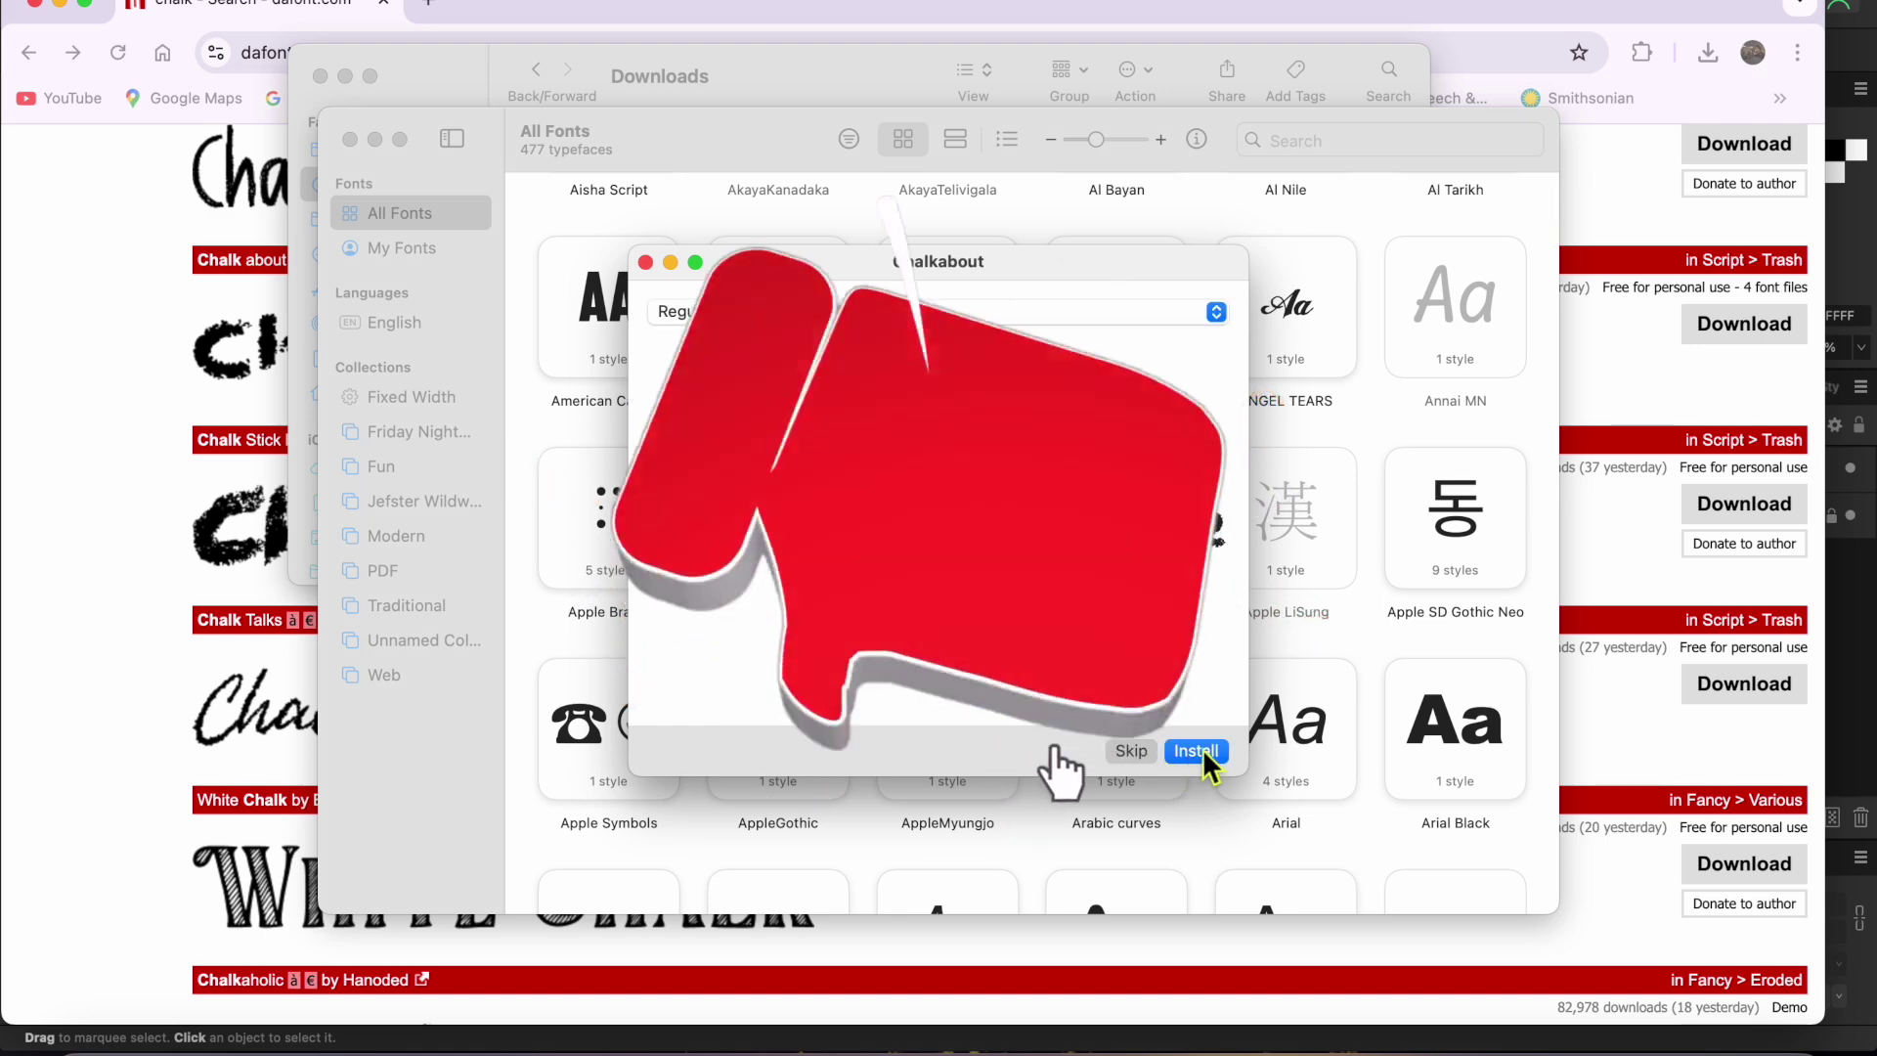
click(1200, 750)
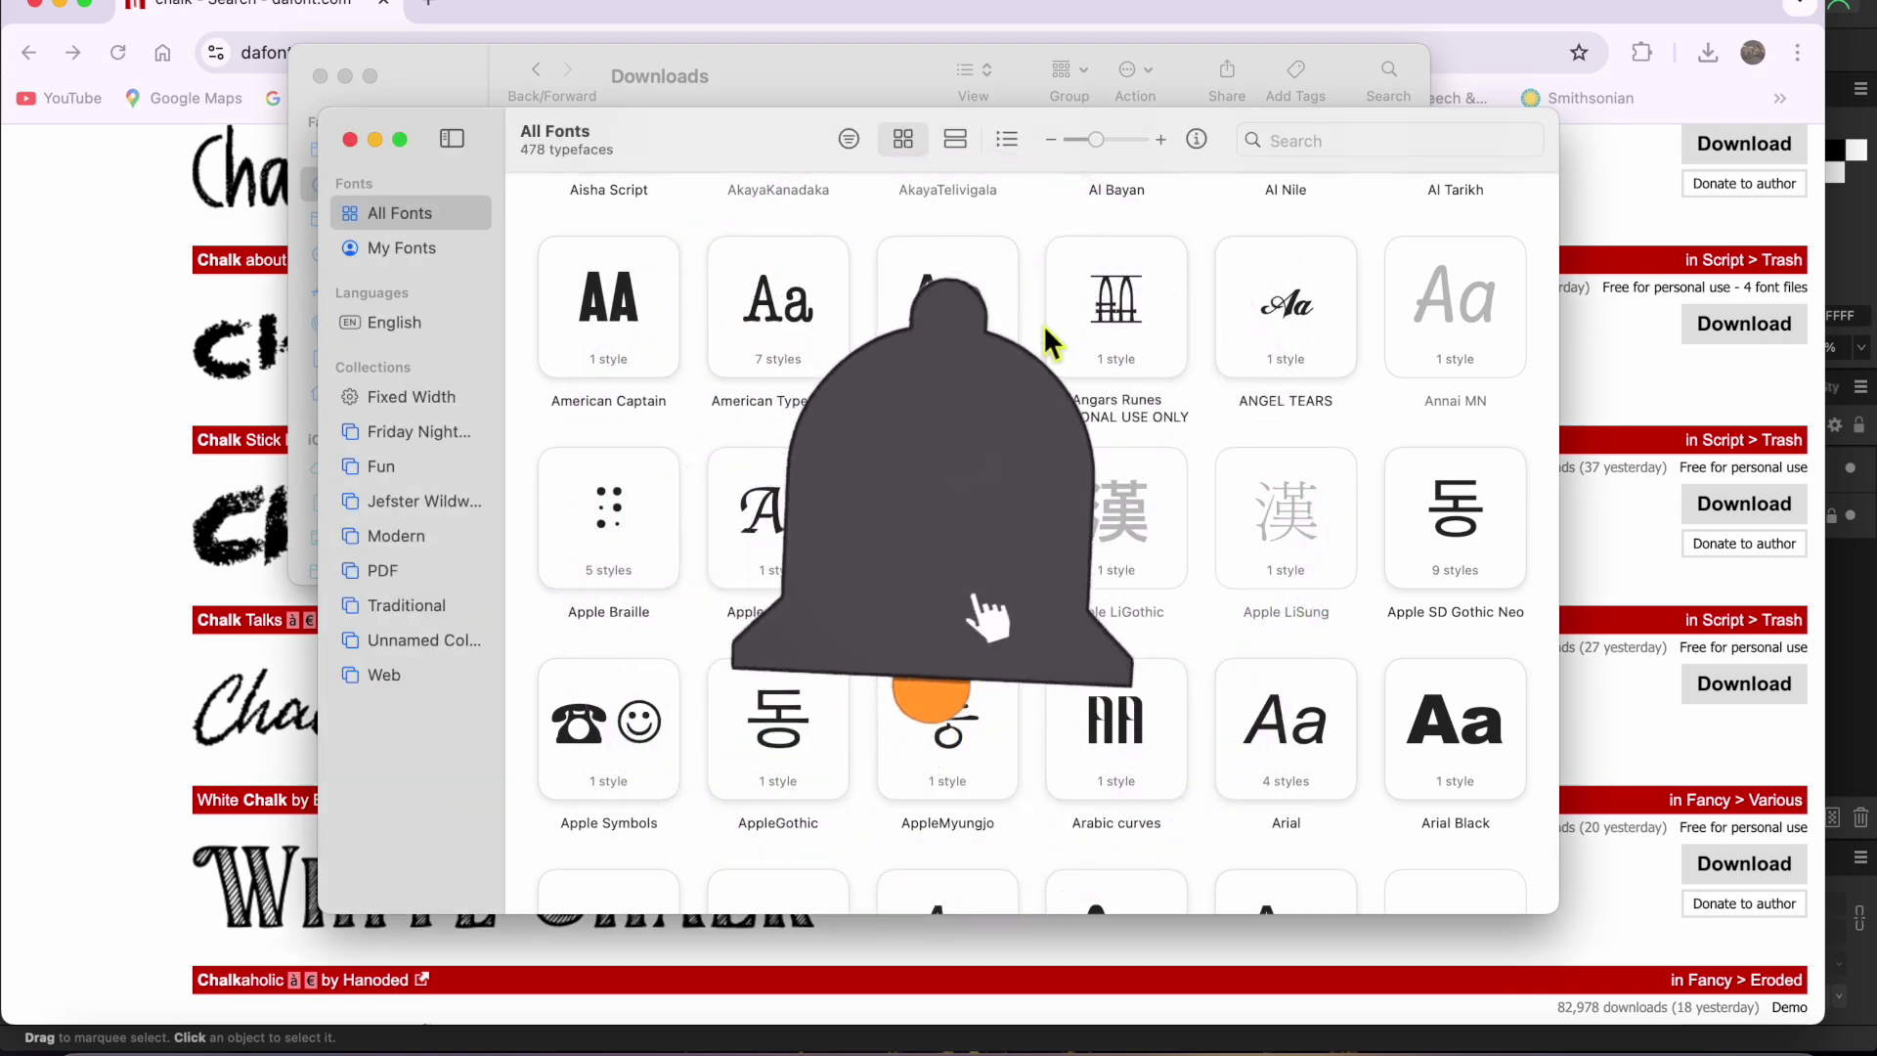
click(350, 140)
click(321, 76)
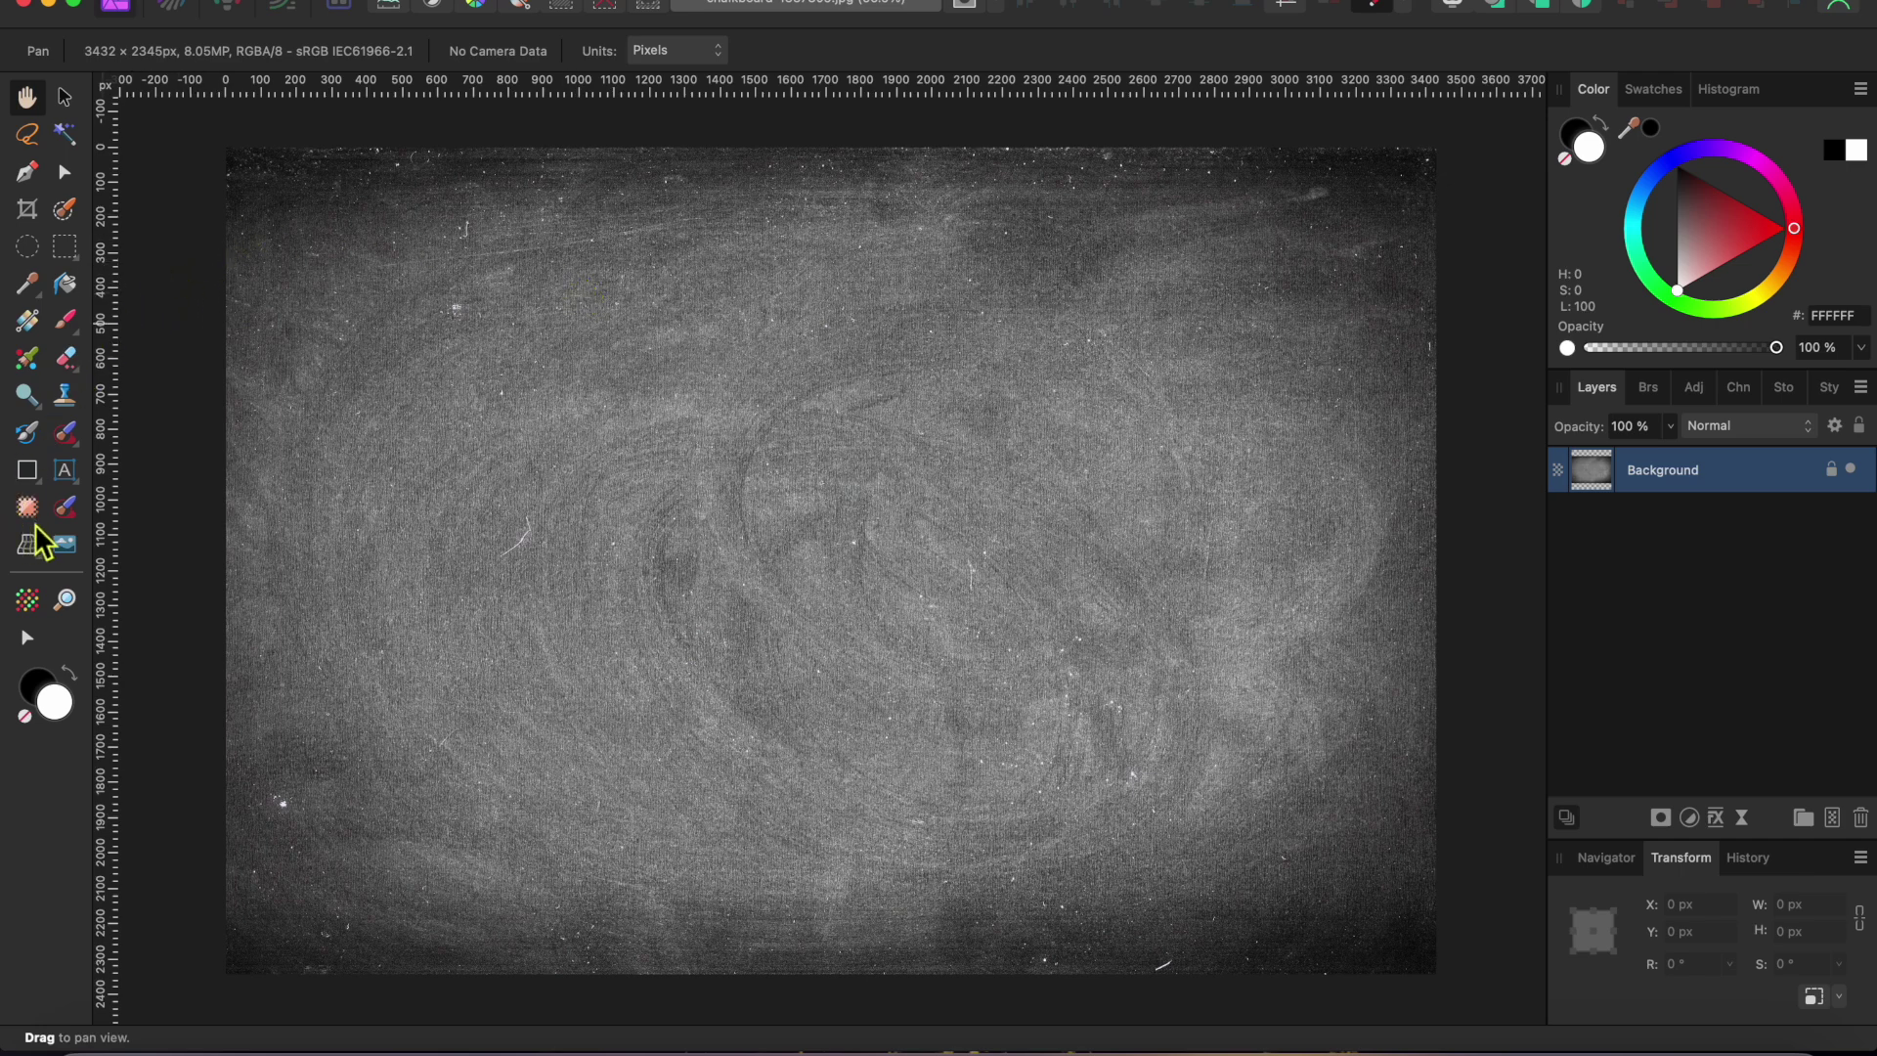
Step: Draw an art text frame near the chalkboard's top-left and browse the font list
click(73, 479)
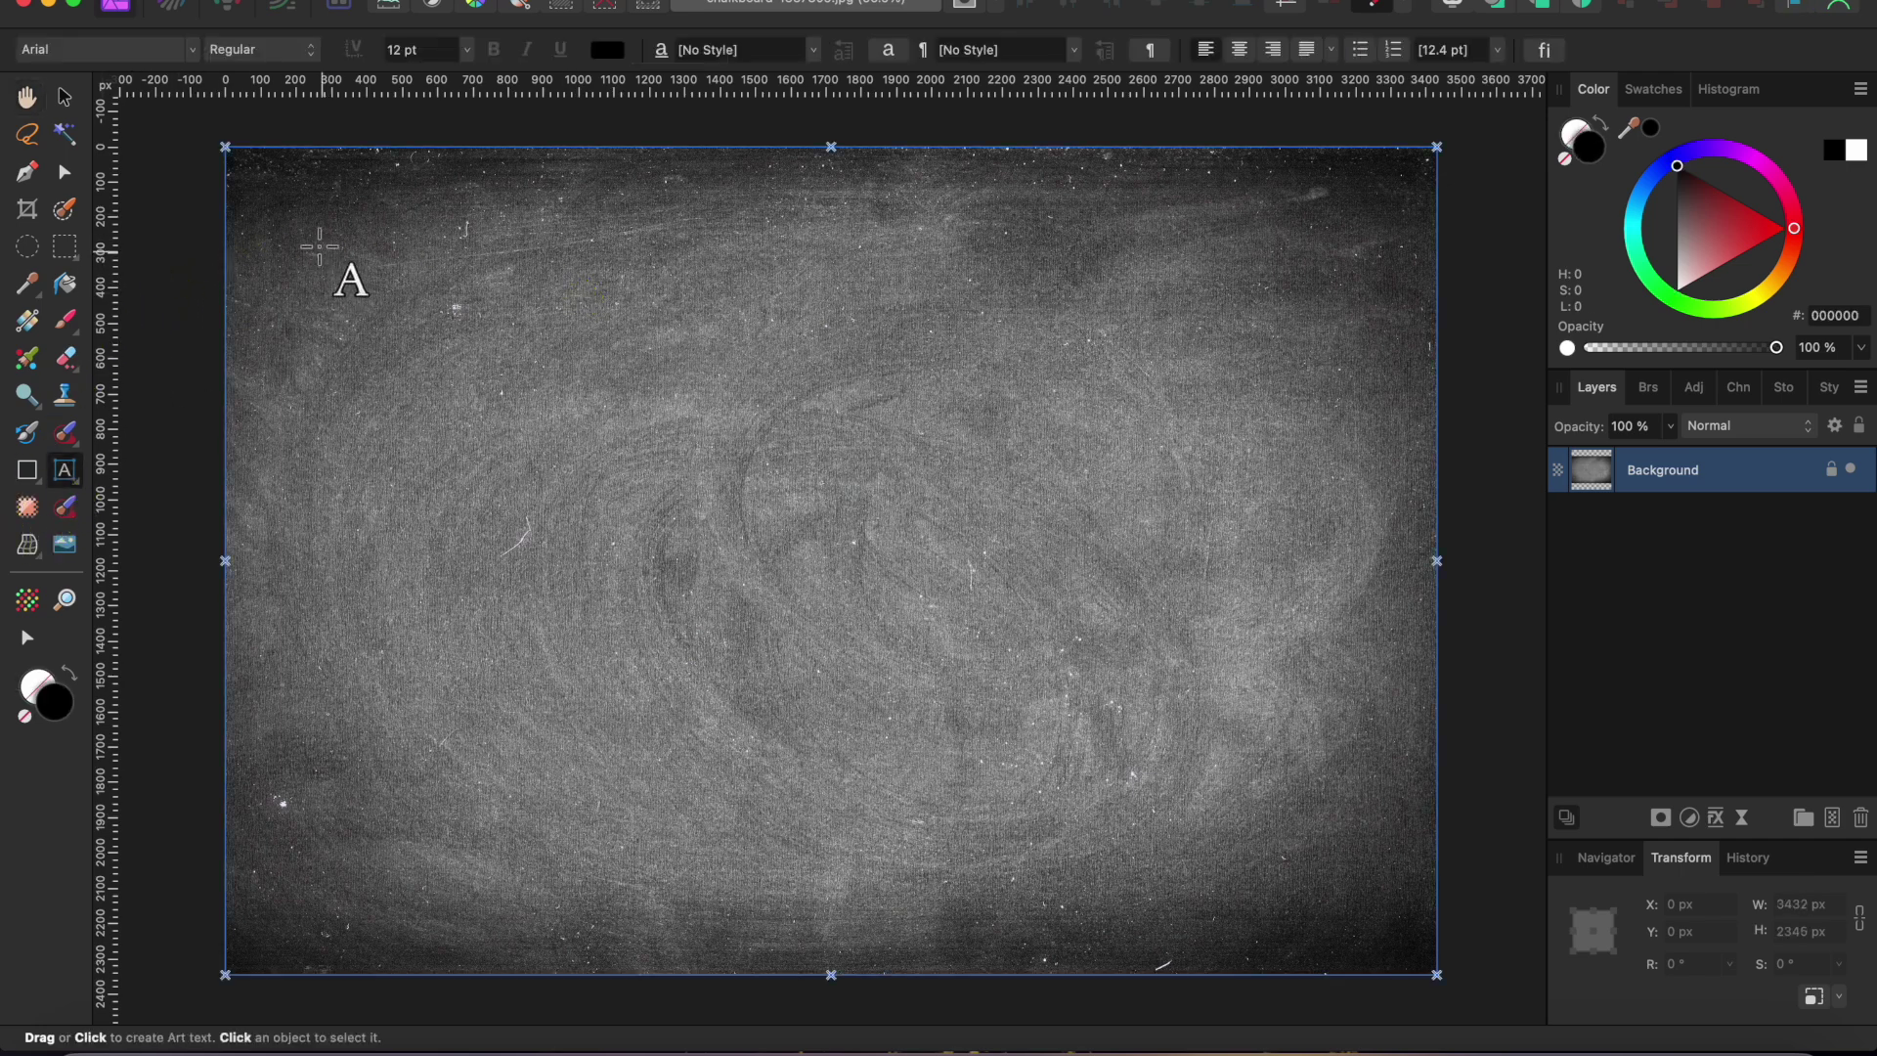
drag(308, 202, 398, 313)
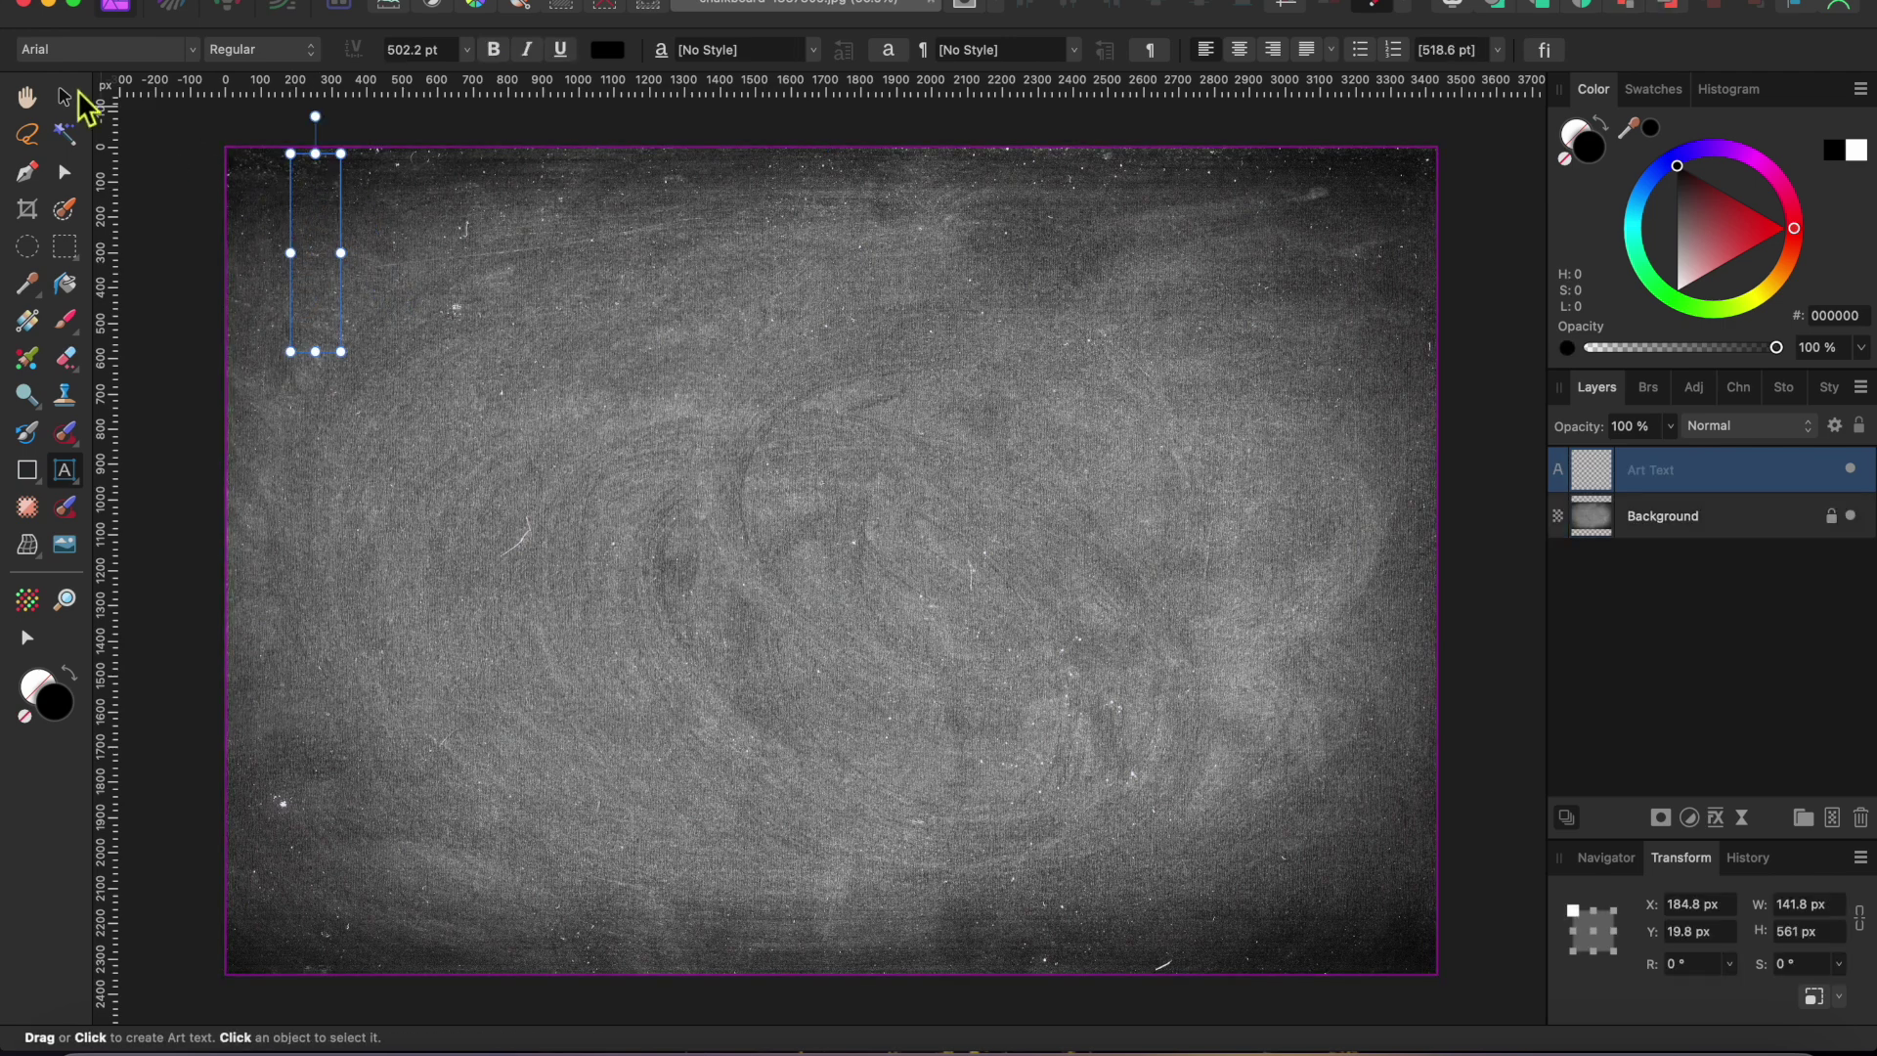
click(84, 47)
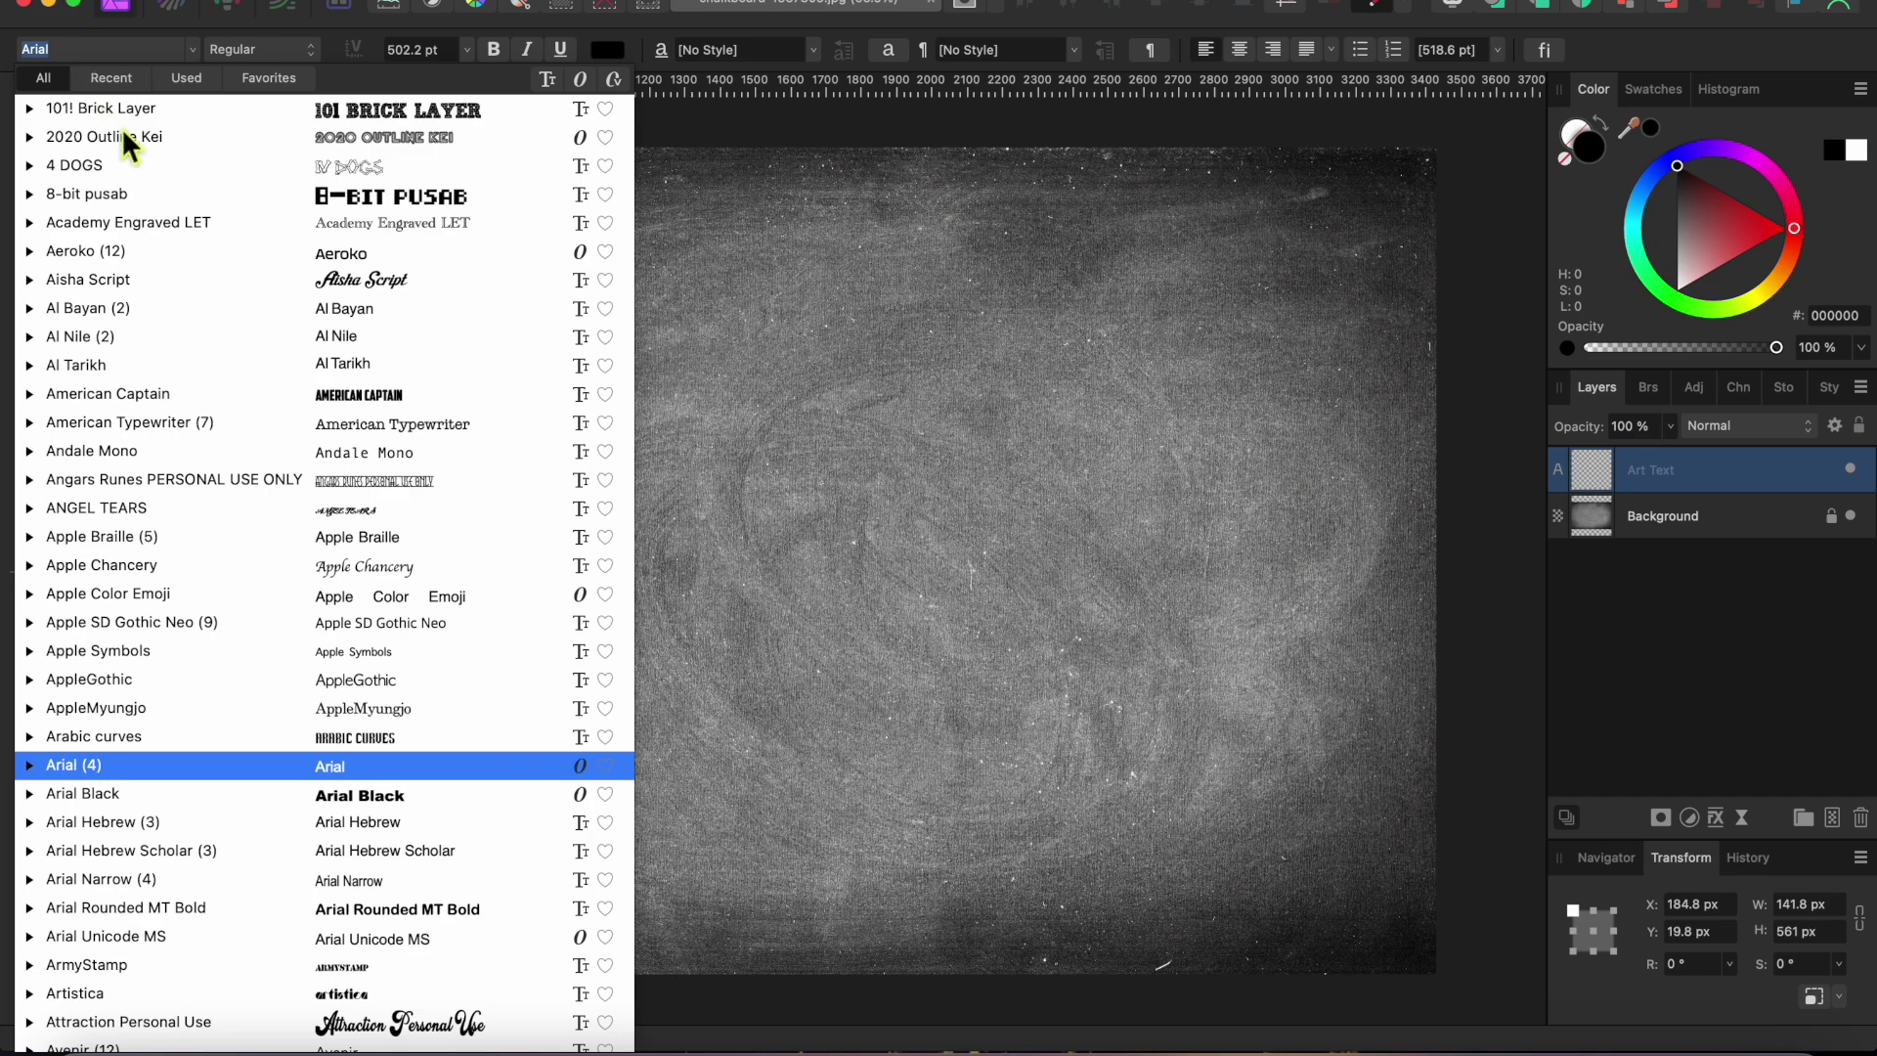
click(338, 510)
scroll(337, 528, down, 10)
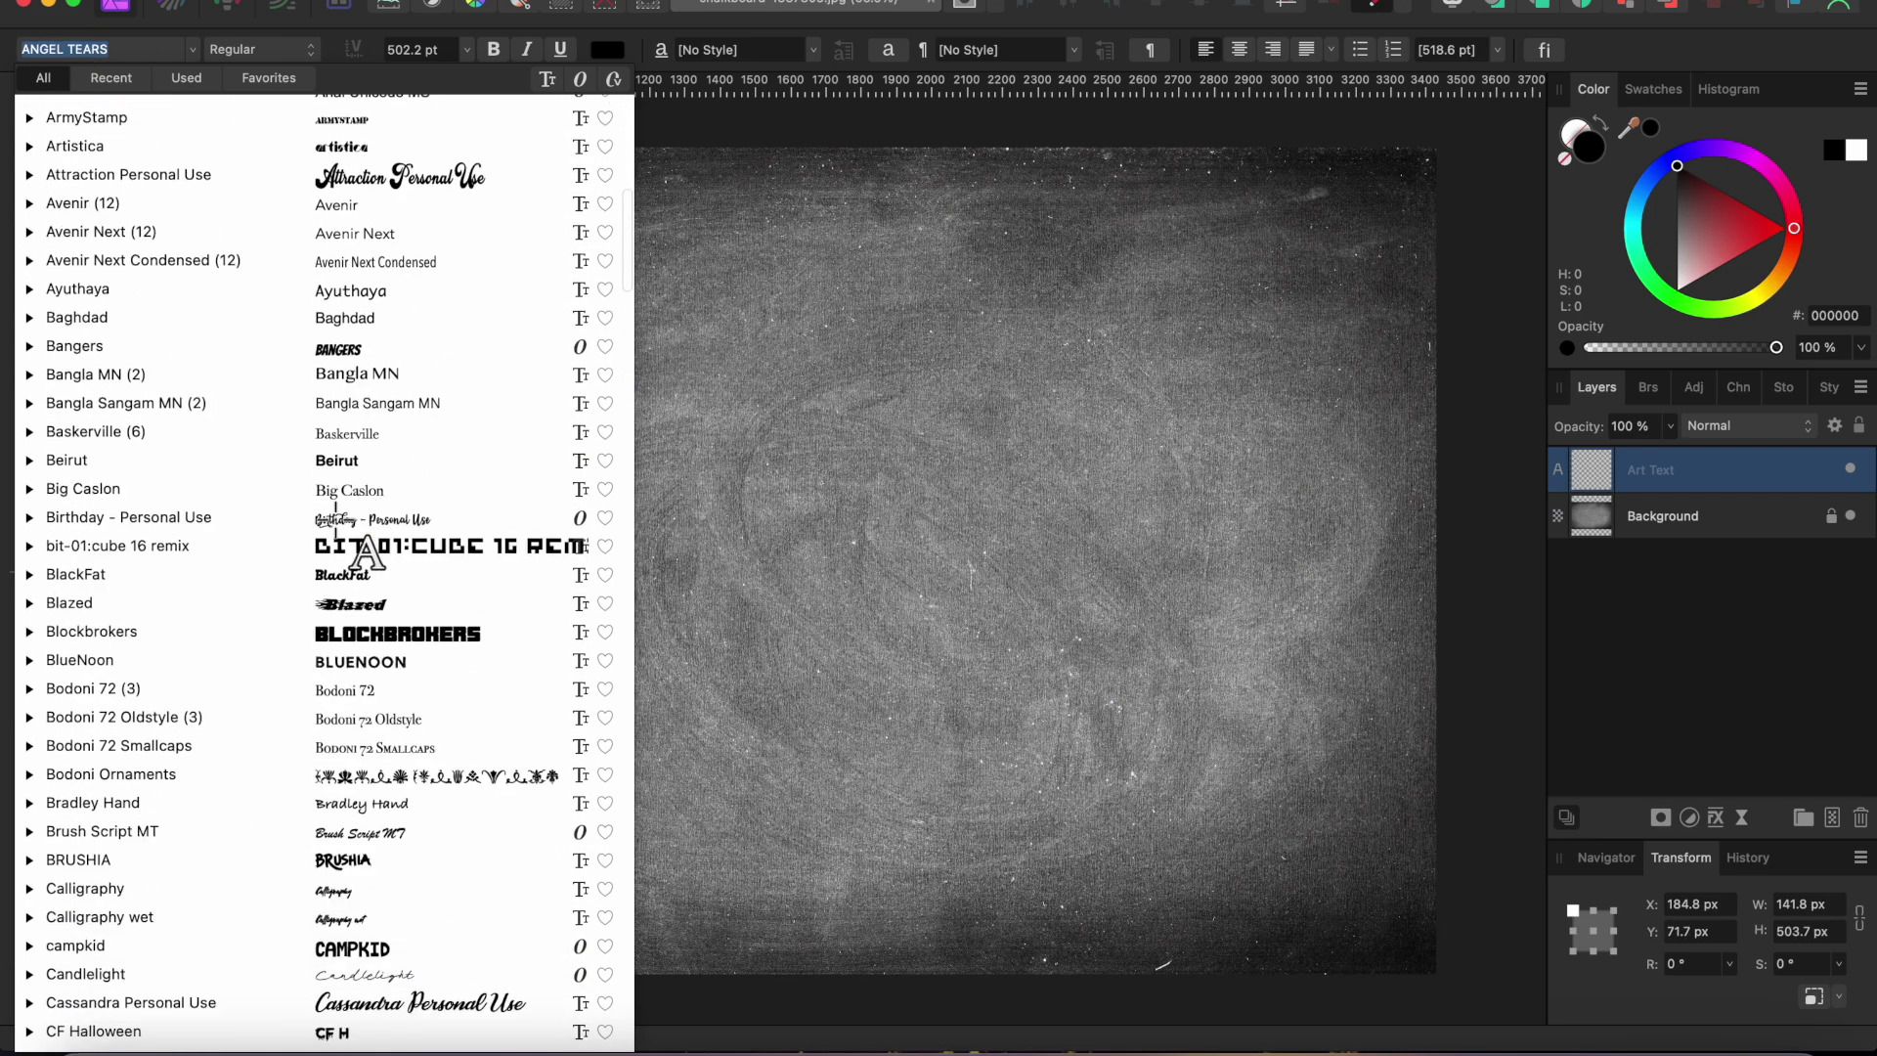
scroll(336, 528, down, 3)
scroll(352, 532, down, 5)
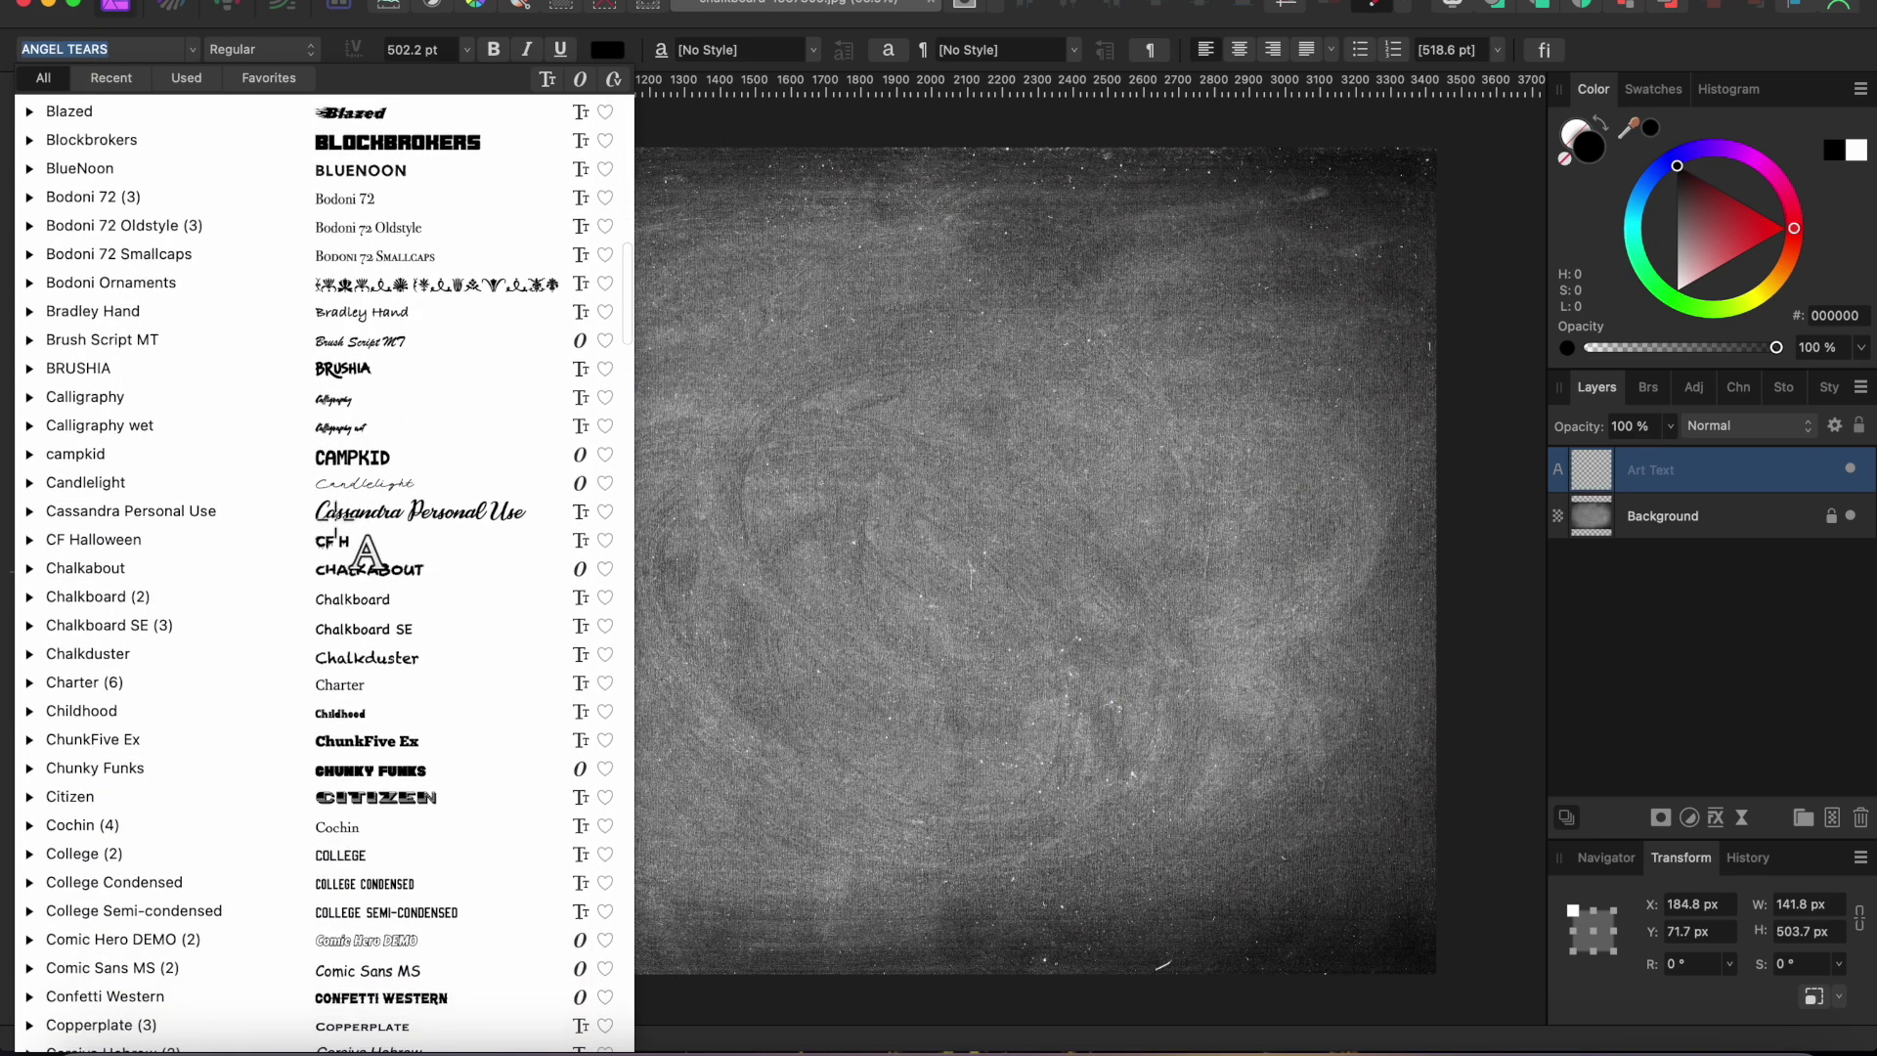
Step: Preview chalk-style fonts like Chalkboard, Candlelight and CF Halloween, settling on Chalkabout
click(276, 536)
click(319, 584)
click(388, 557)
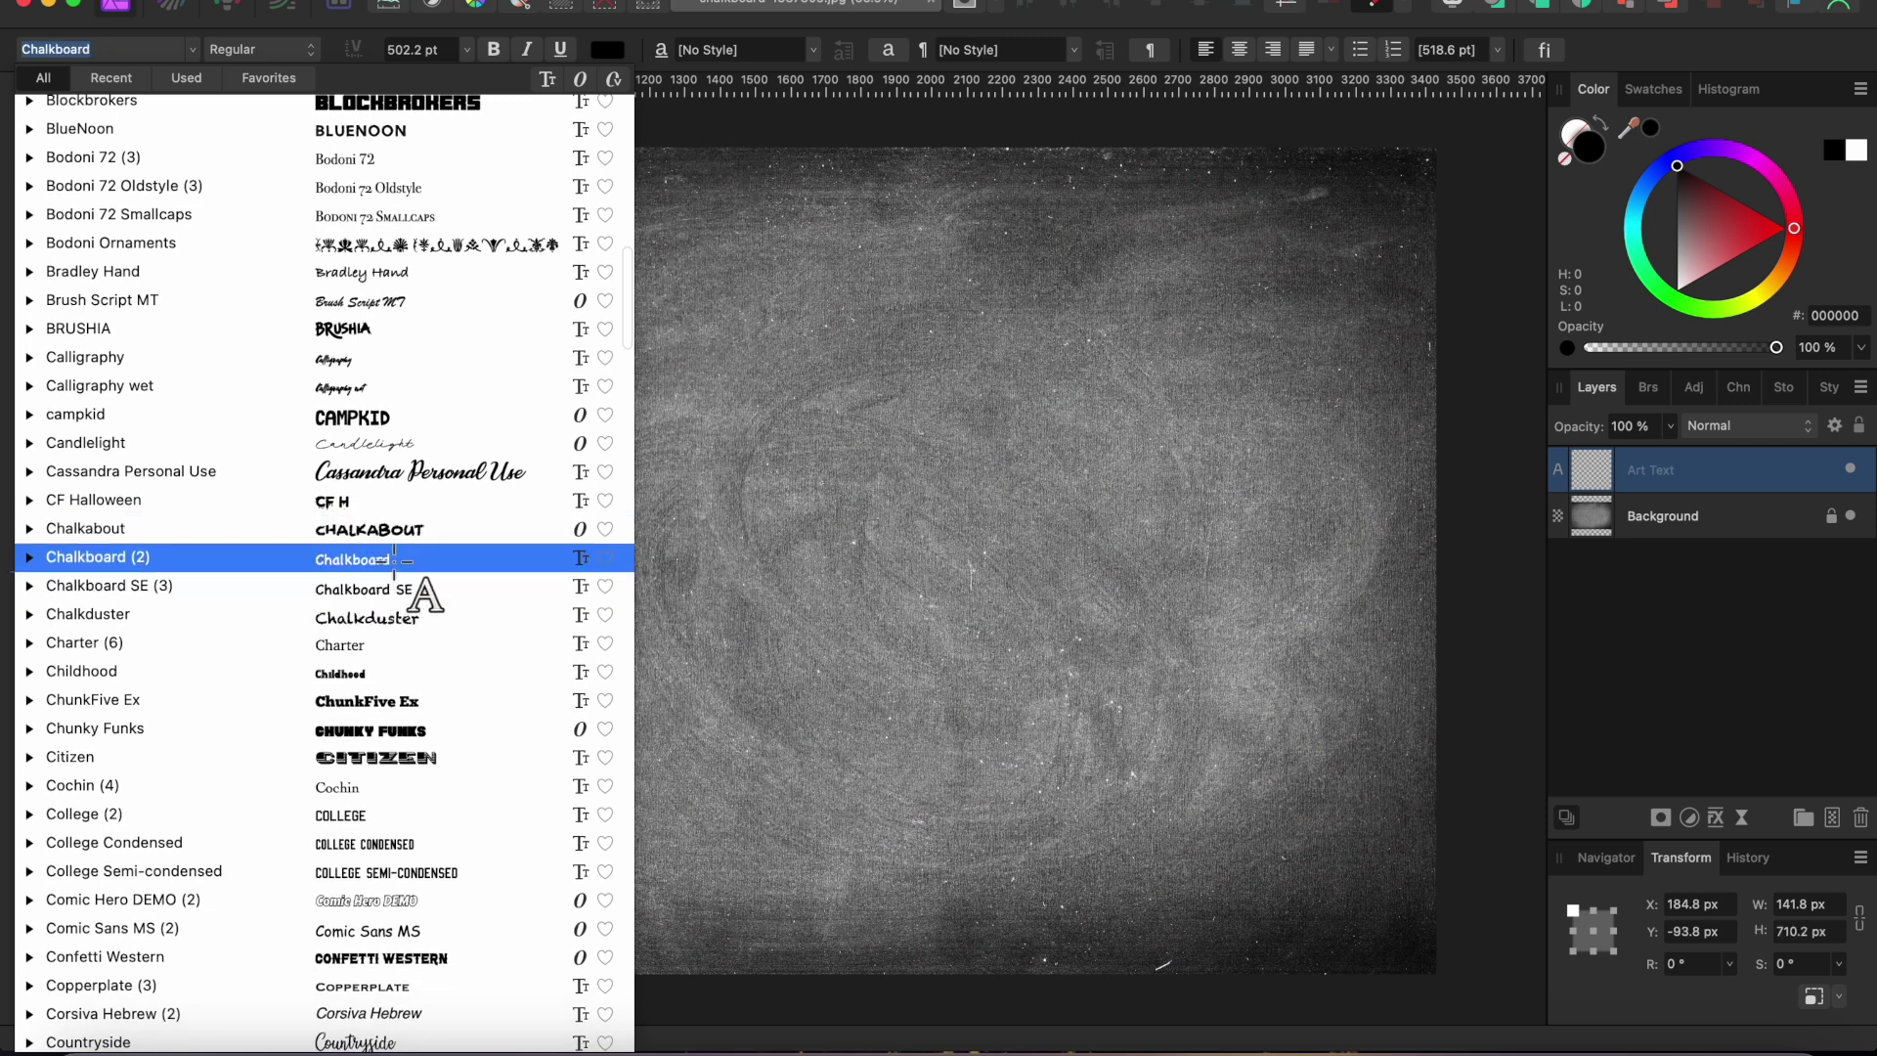
click(411, 471)
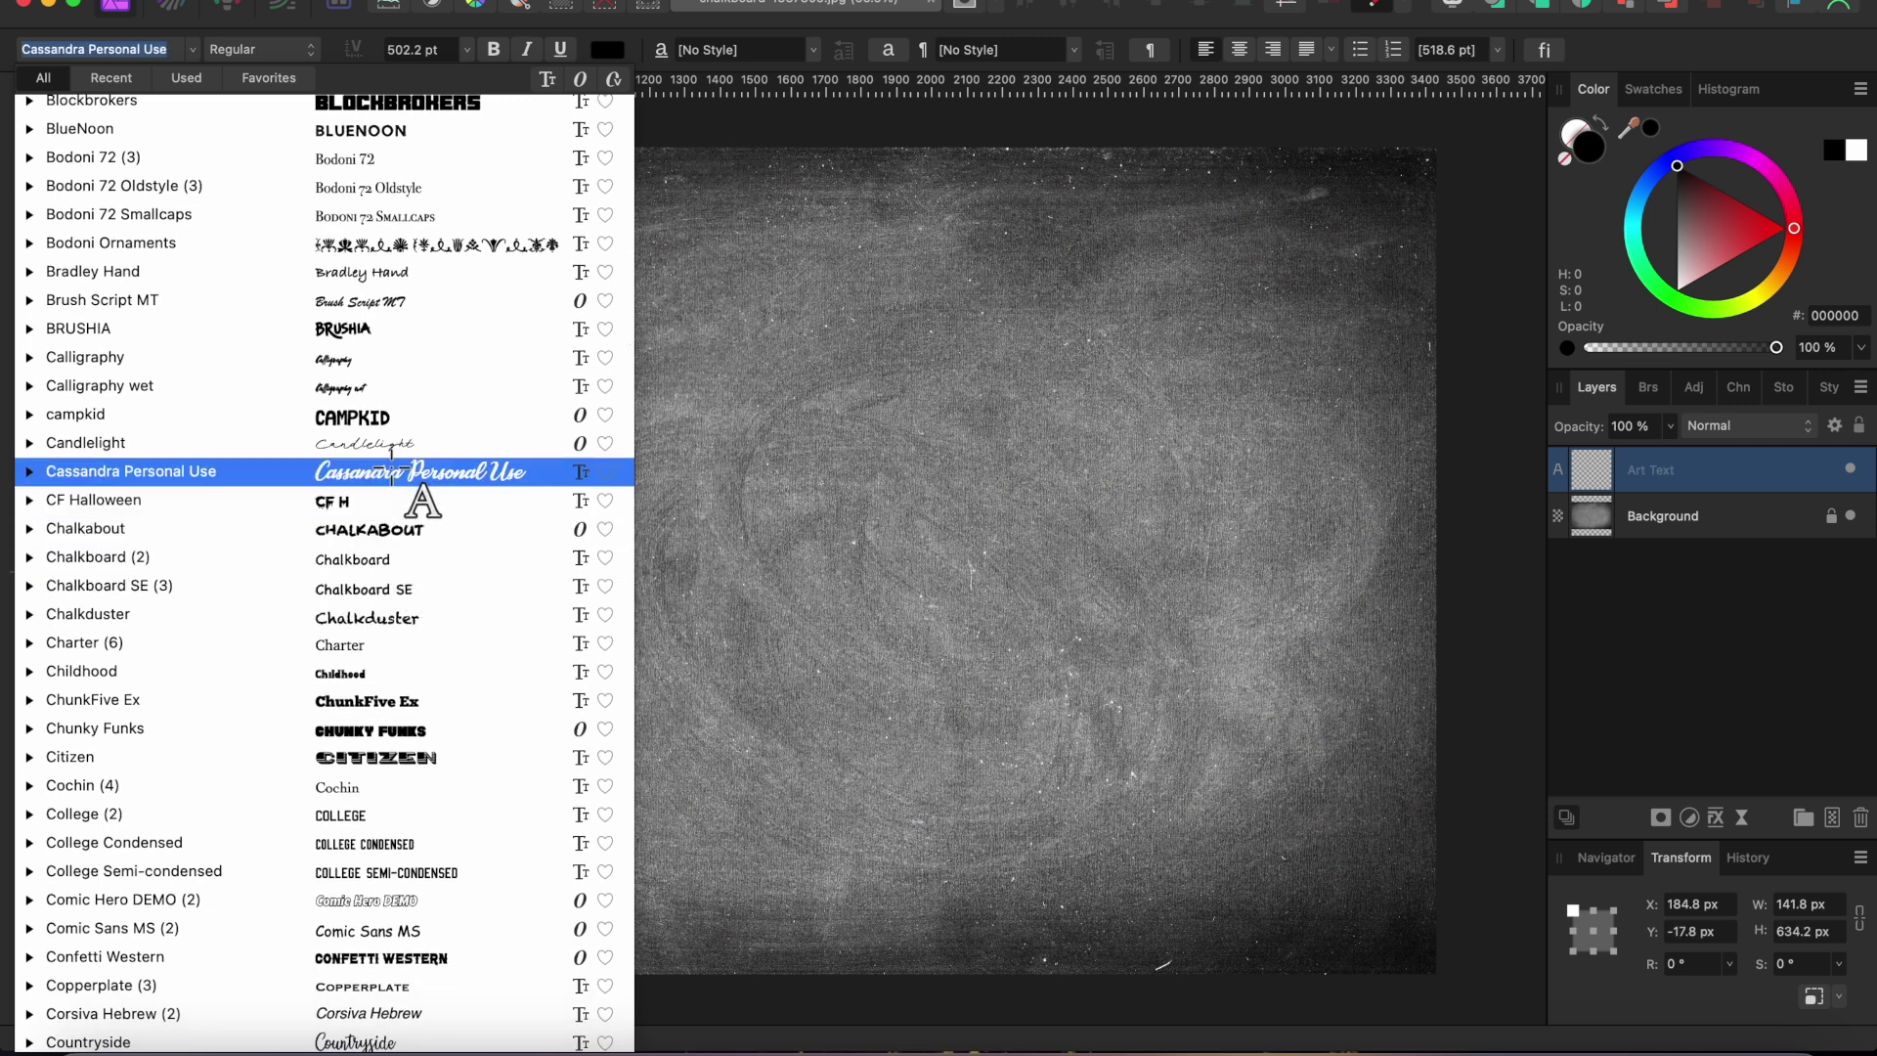
click(400, 414)
click(396, 443)
click(393, 499)
click(393, 528)
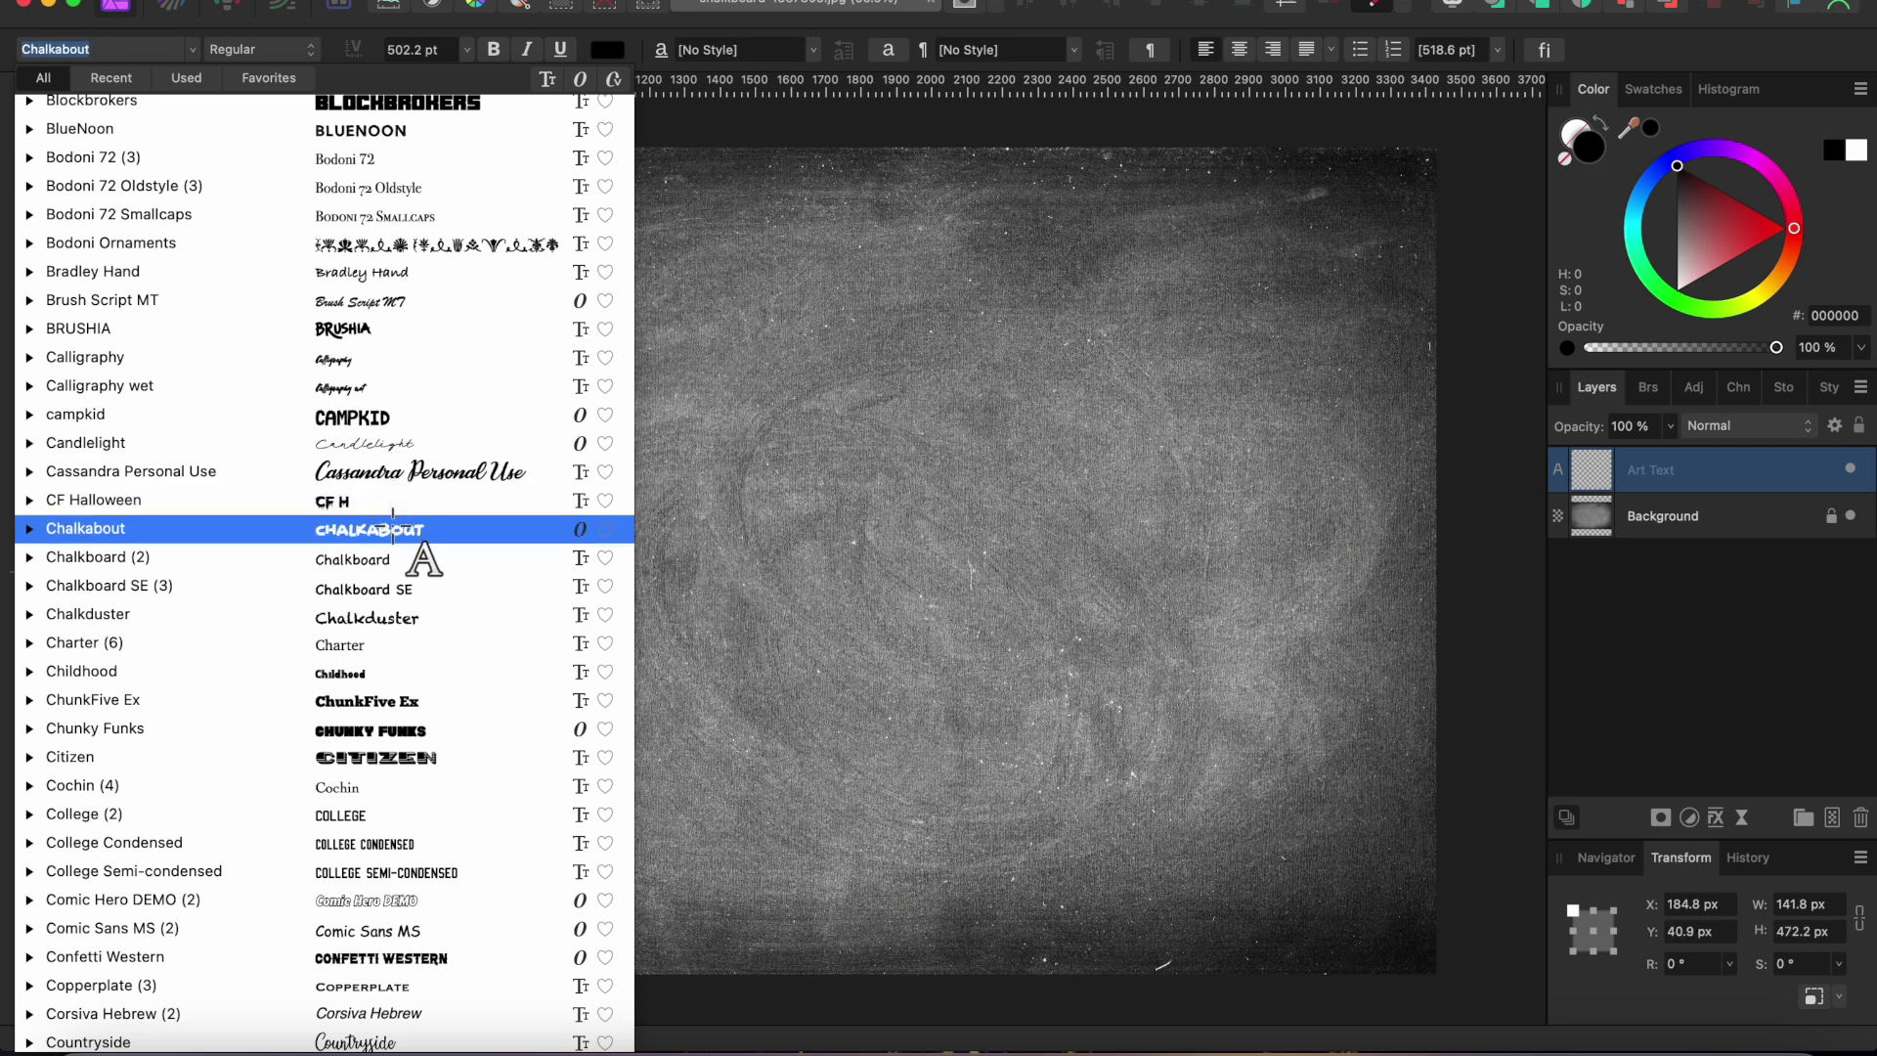
Step: Type 'Typogra' in Chalkabout and shrink the title frame to a smaller size
key(Return)
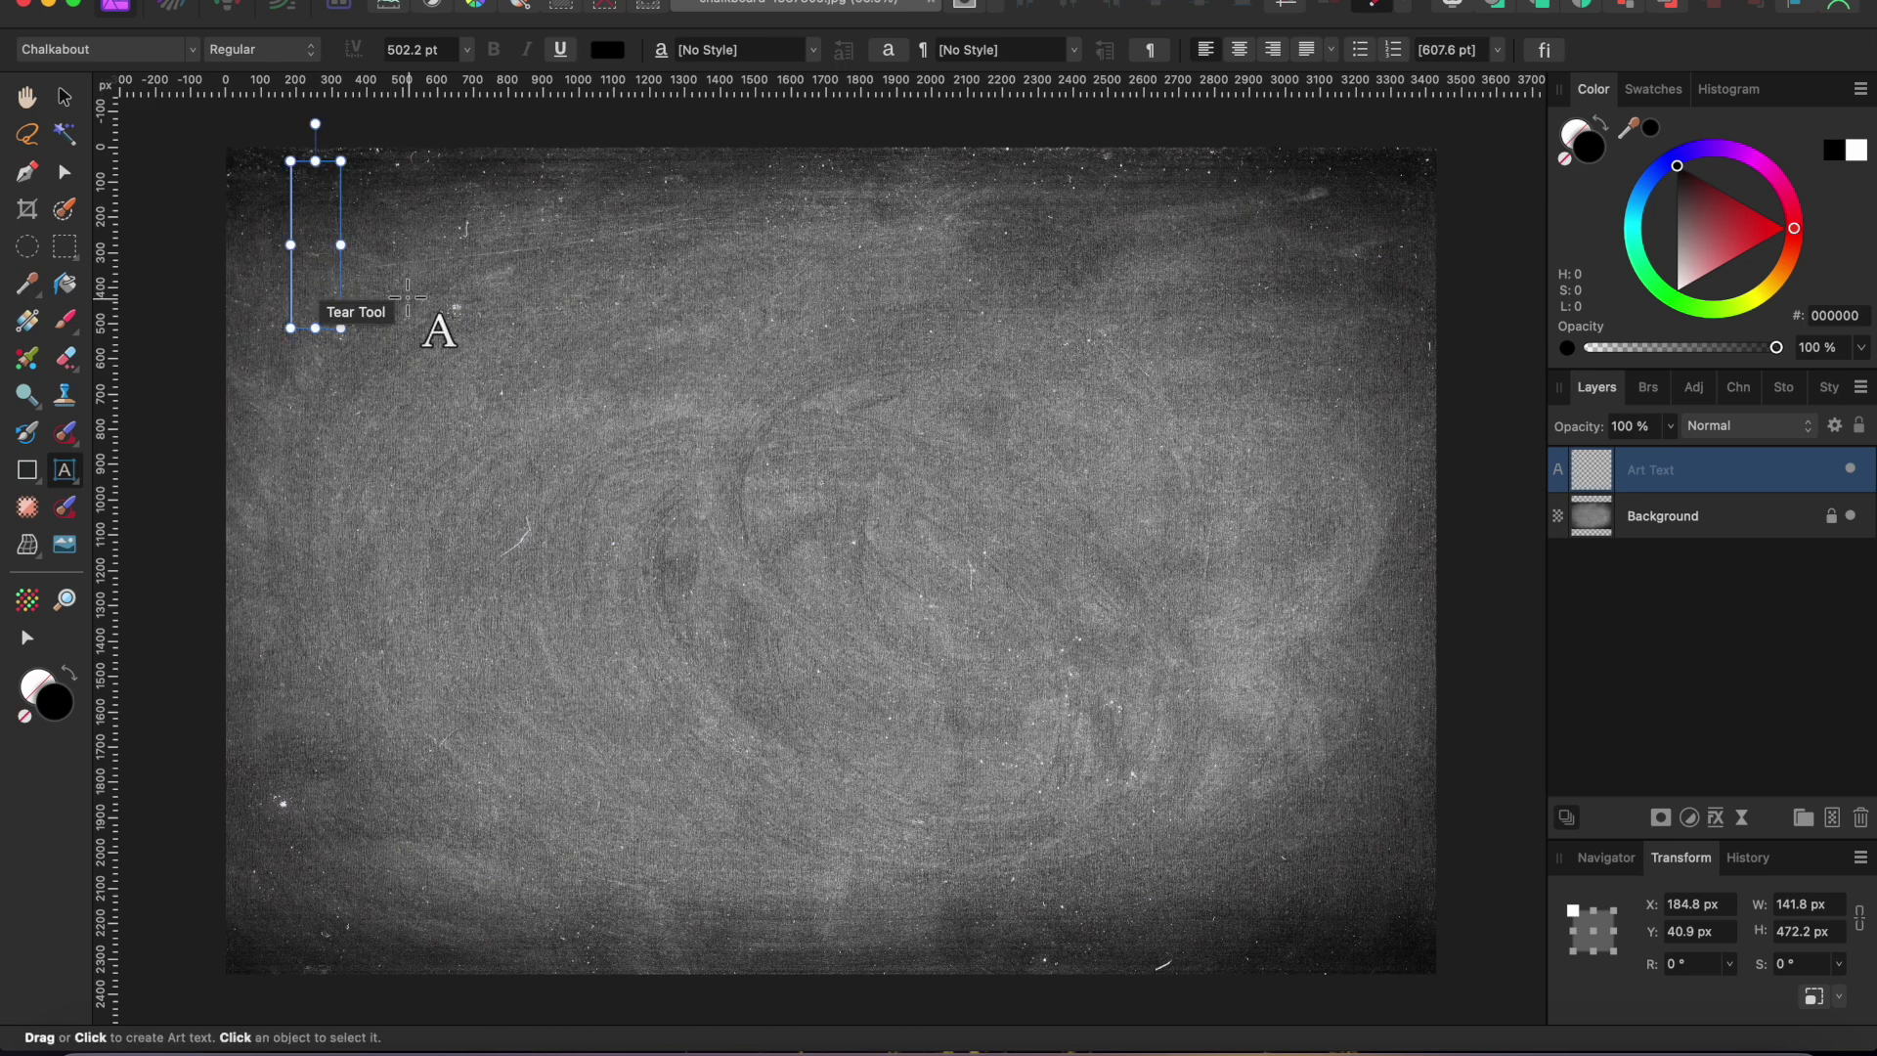
text(Typ)
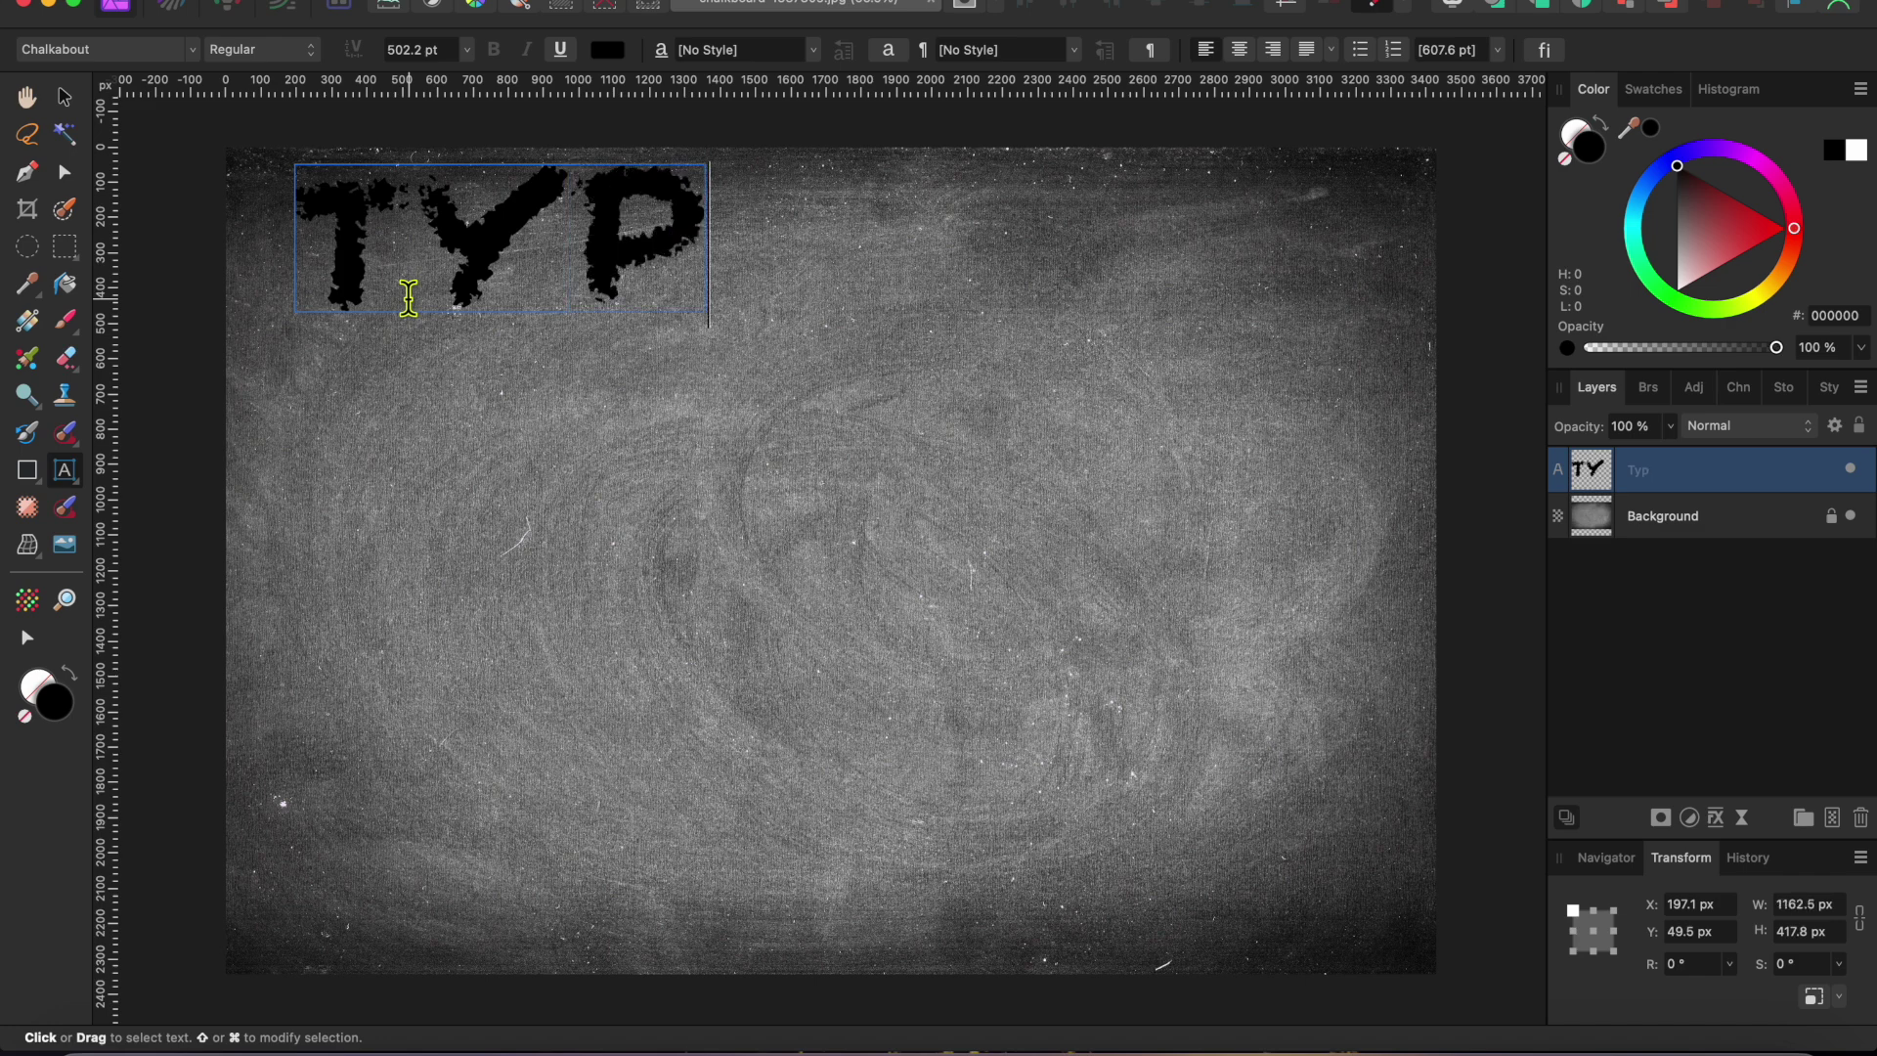
text(og)
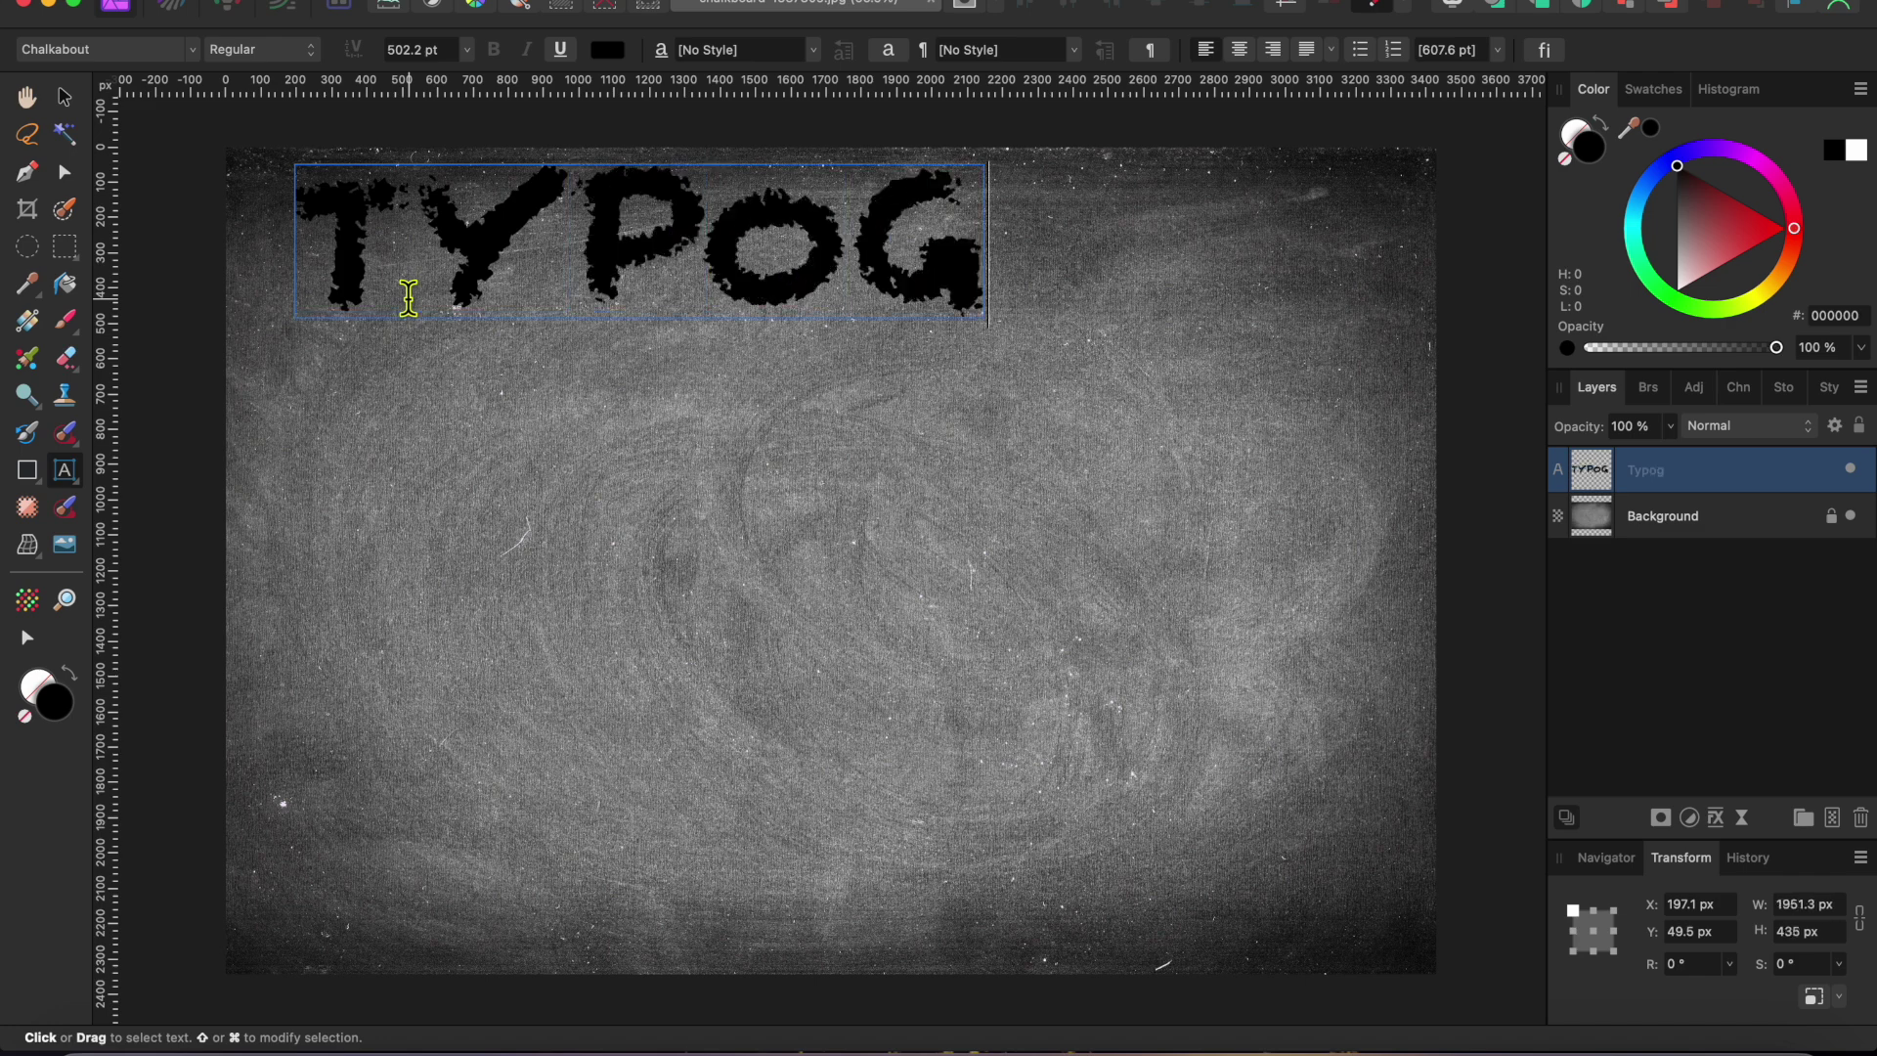
text(ra)
key(Escape)
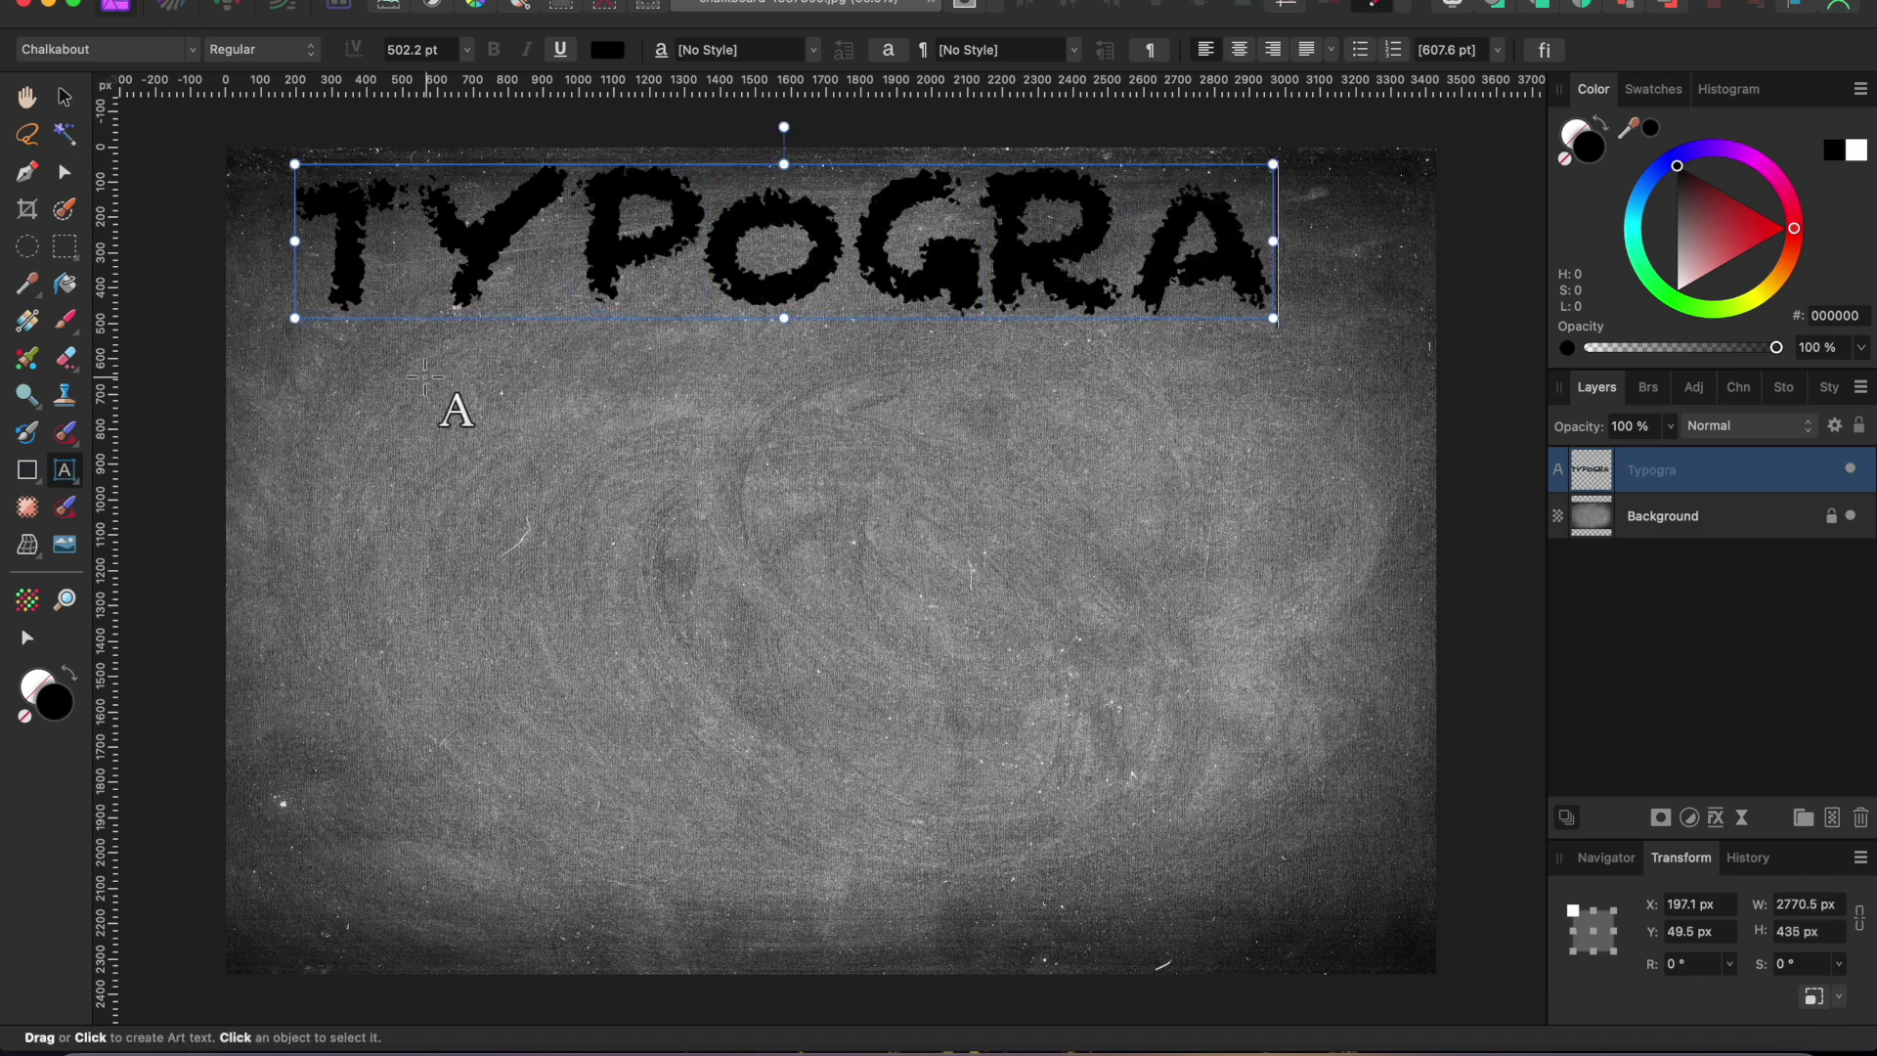
drag(1275, 320, 854, 276)
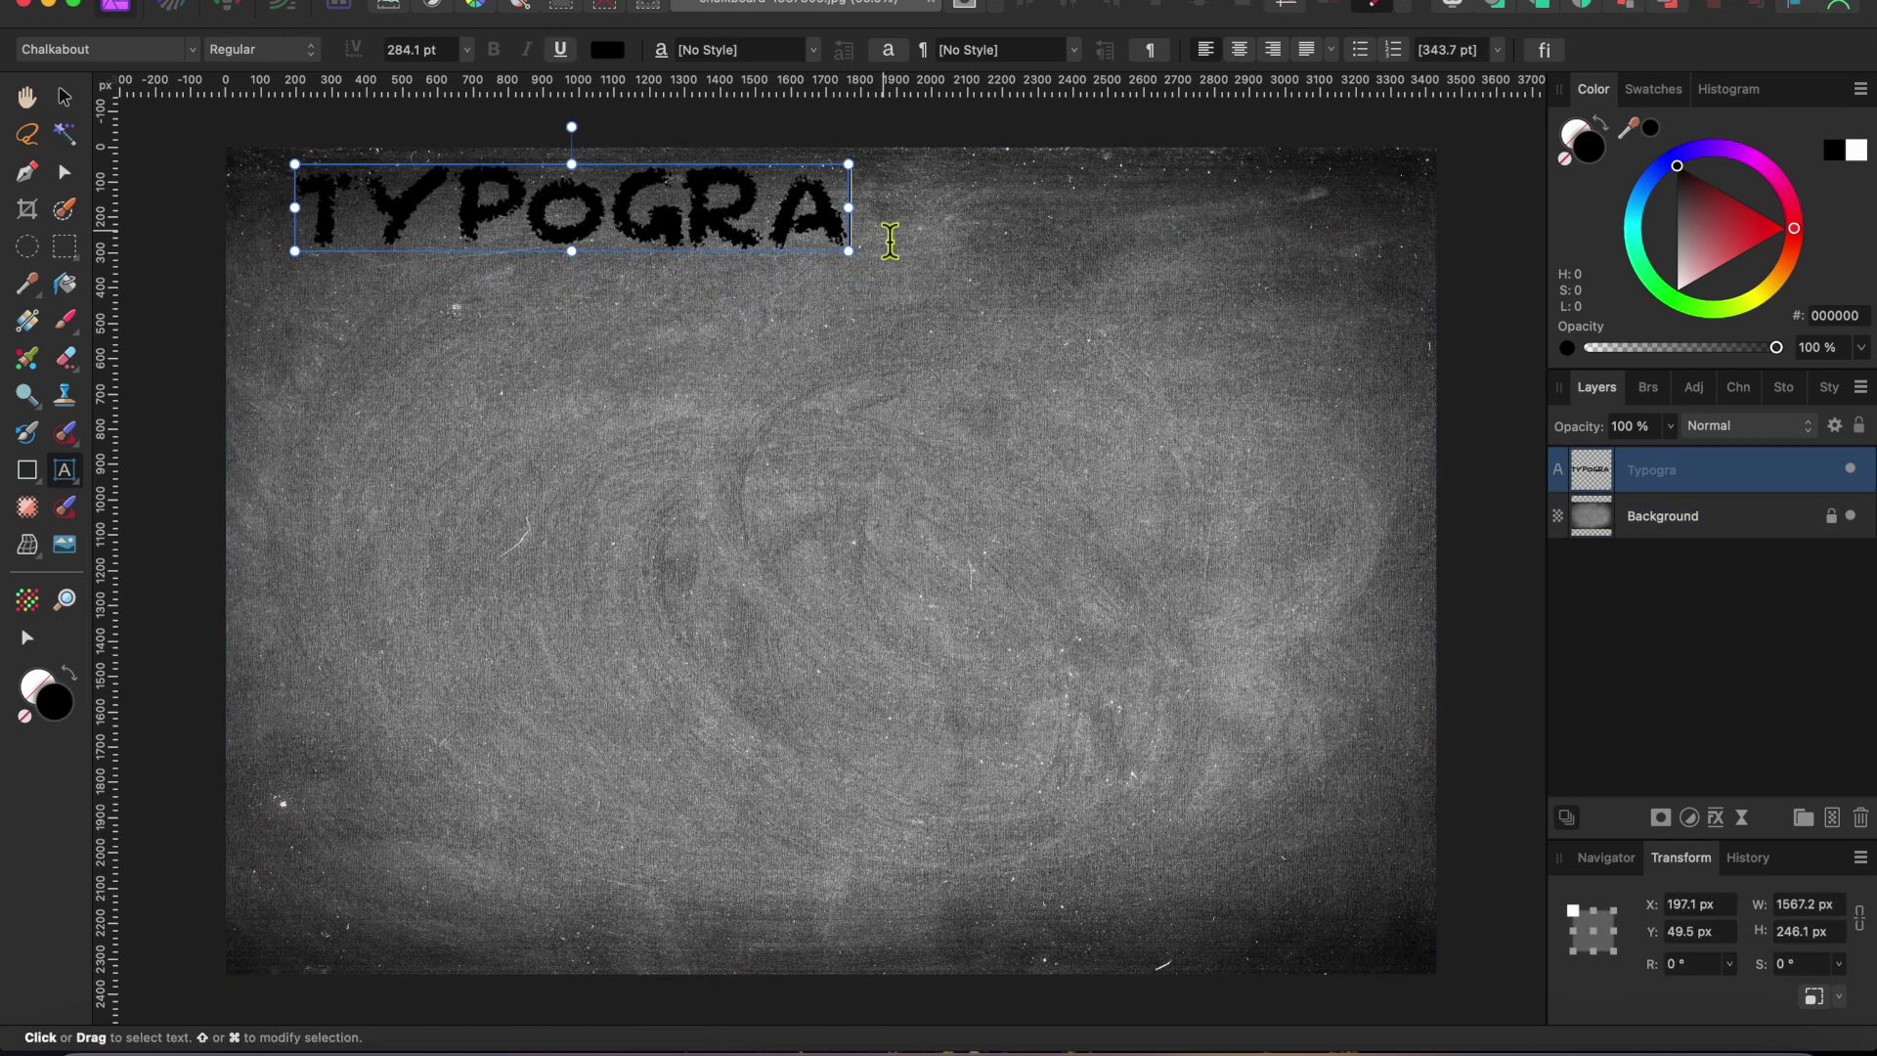
Step: Finish the title as 'TYPOGRAPHY 101' and nudge it down and left on the board
text(phy)
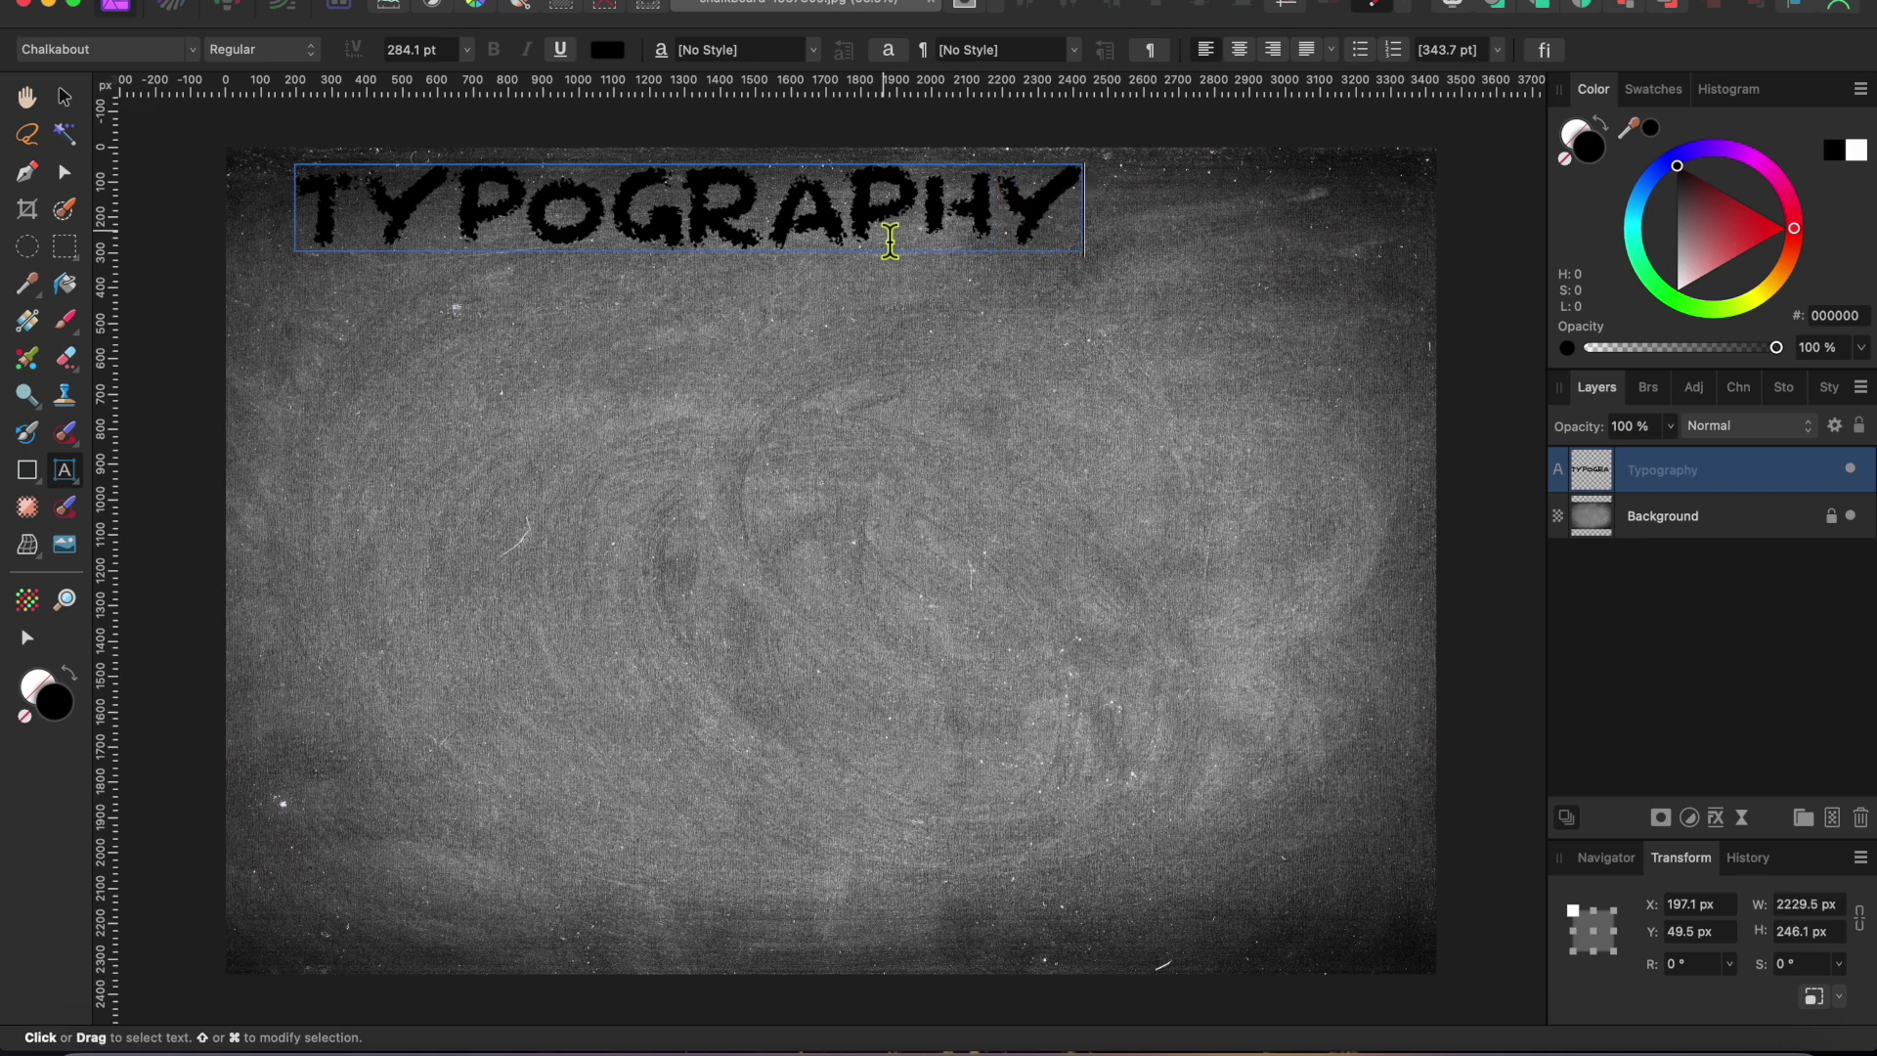
text( 101)
key(Escape)
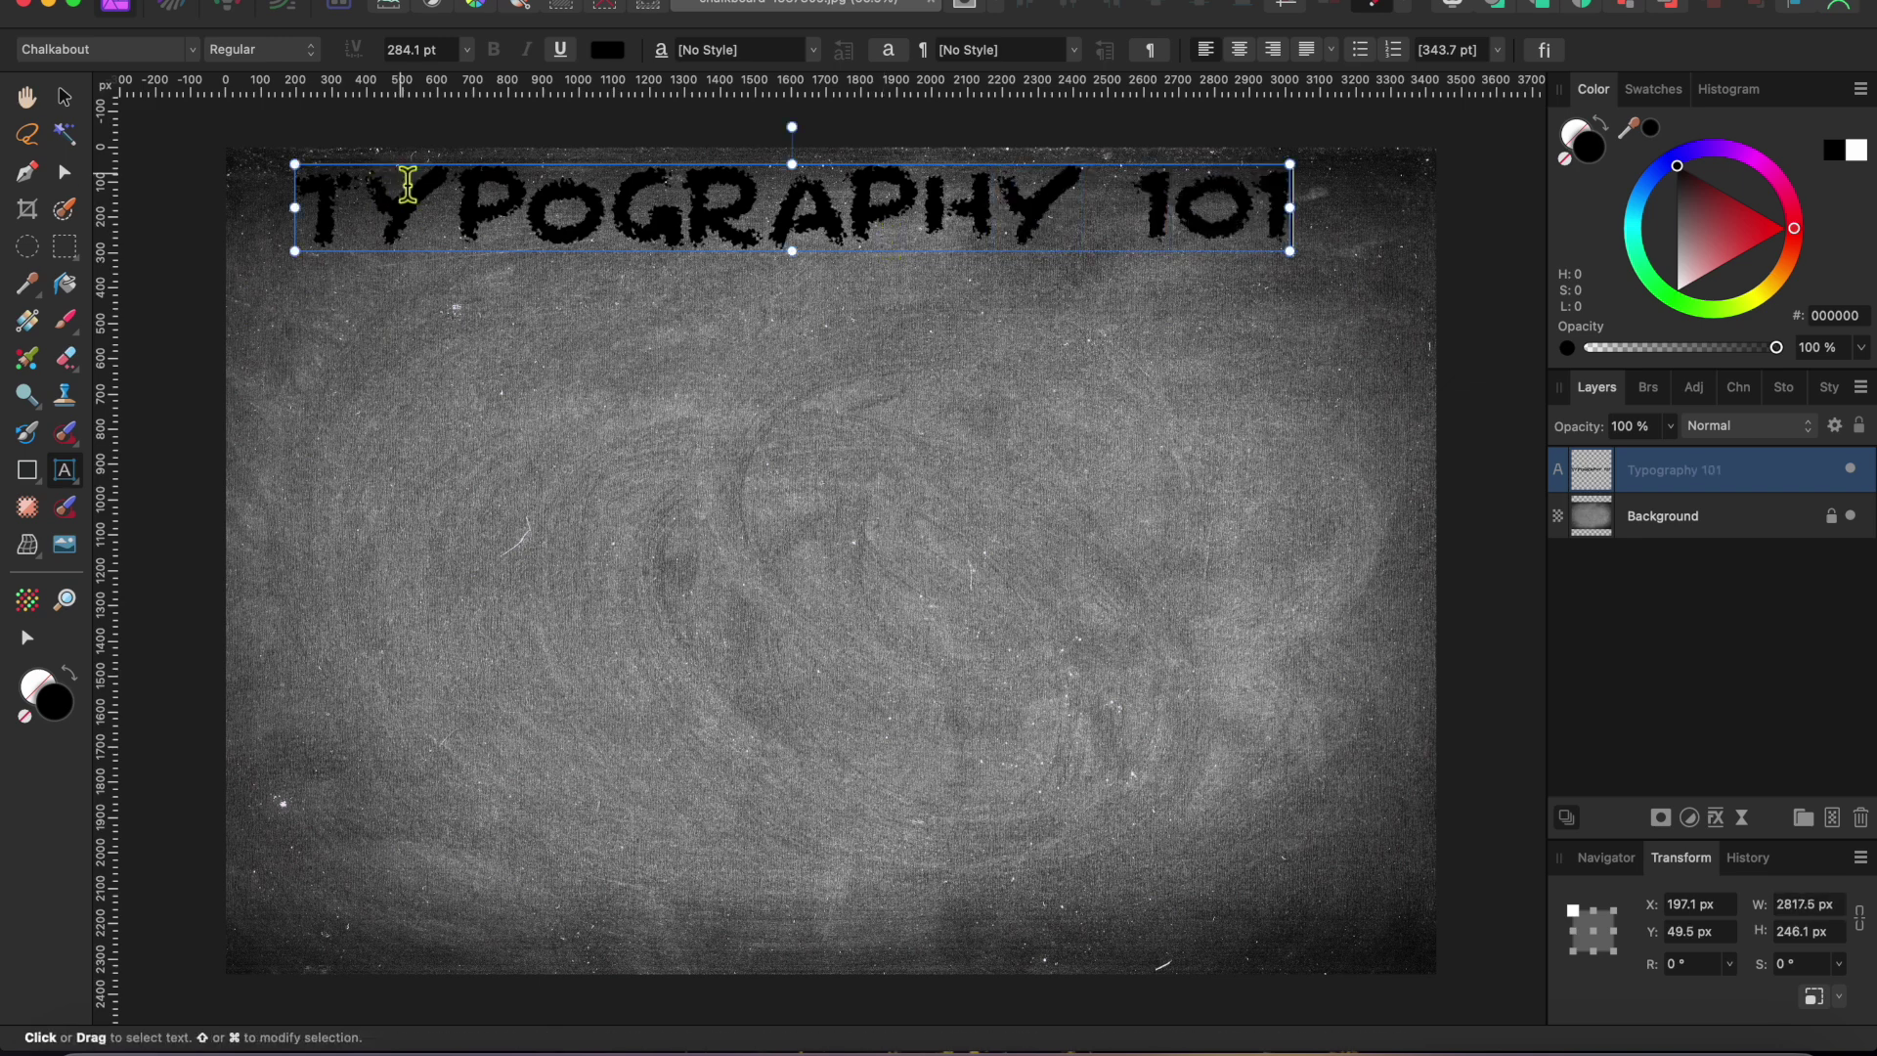
drag(419, 176, 403, 209)
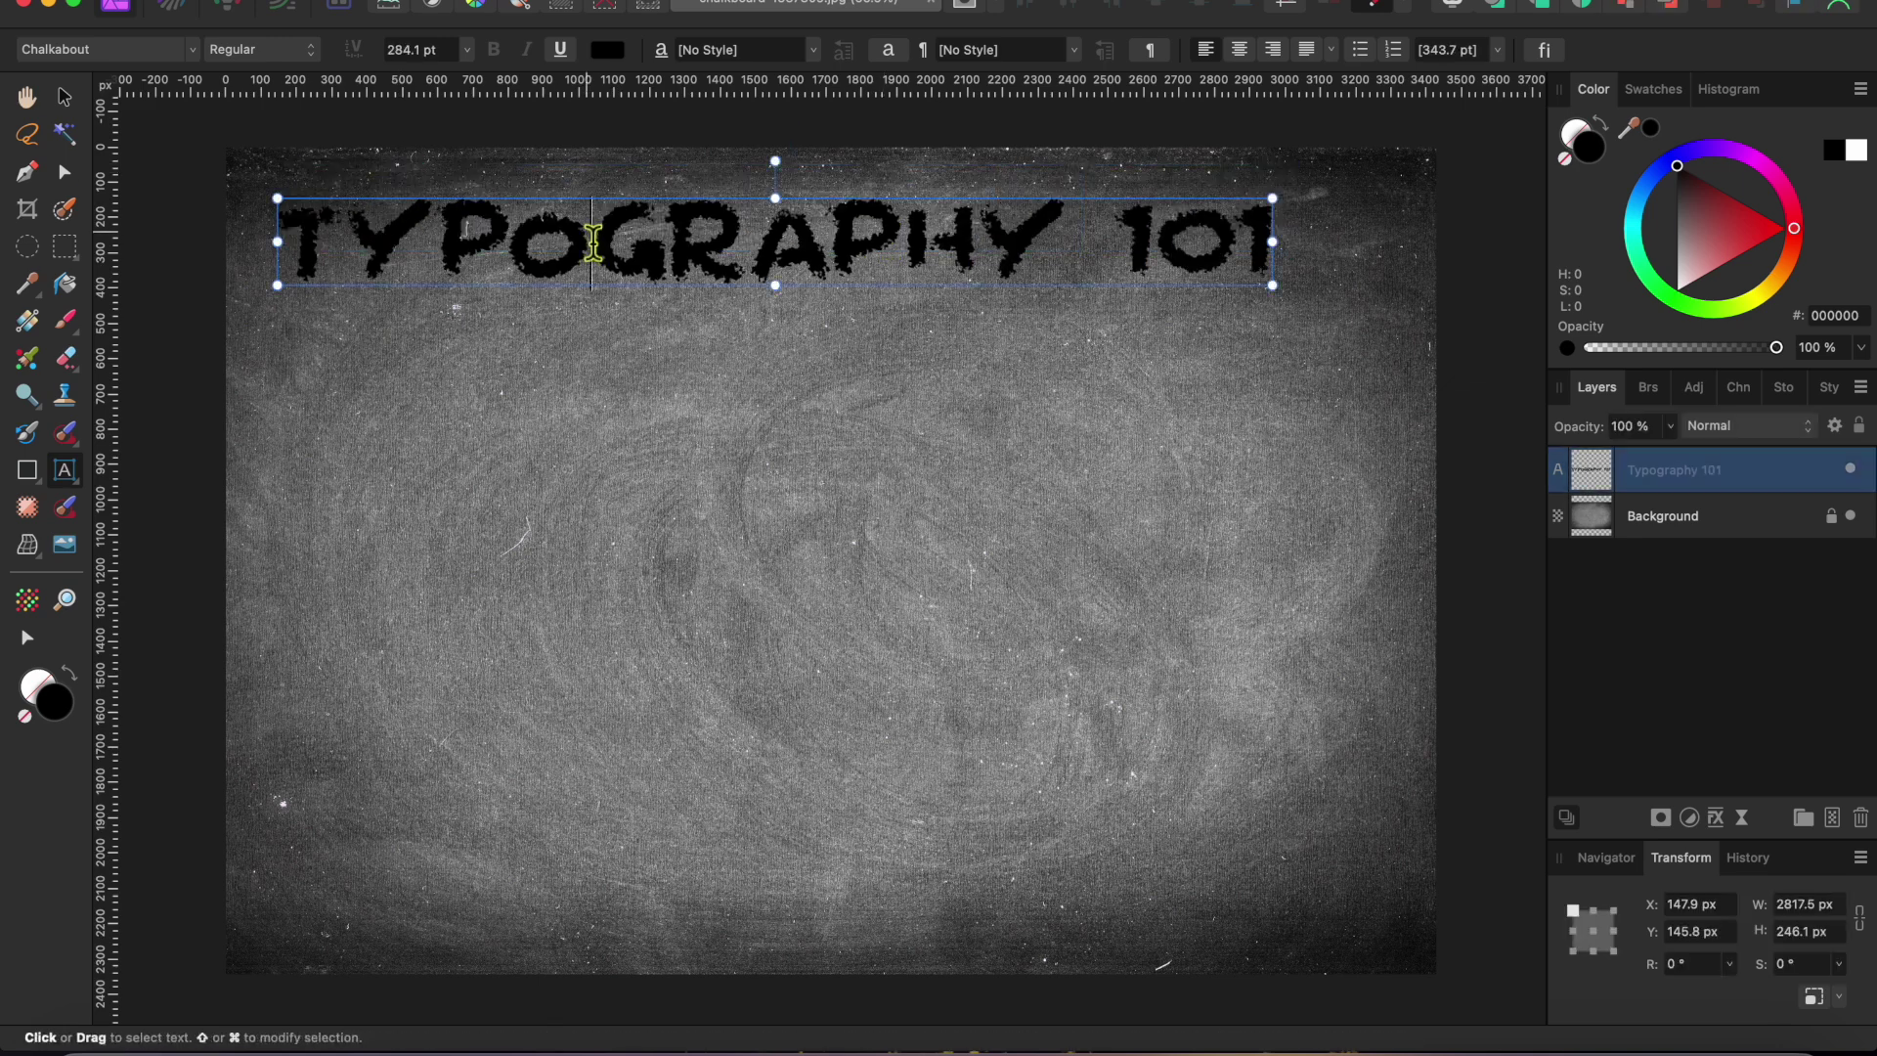
triple_click(593, 243)
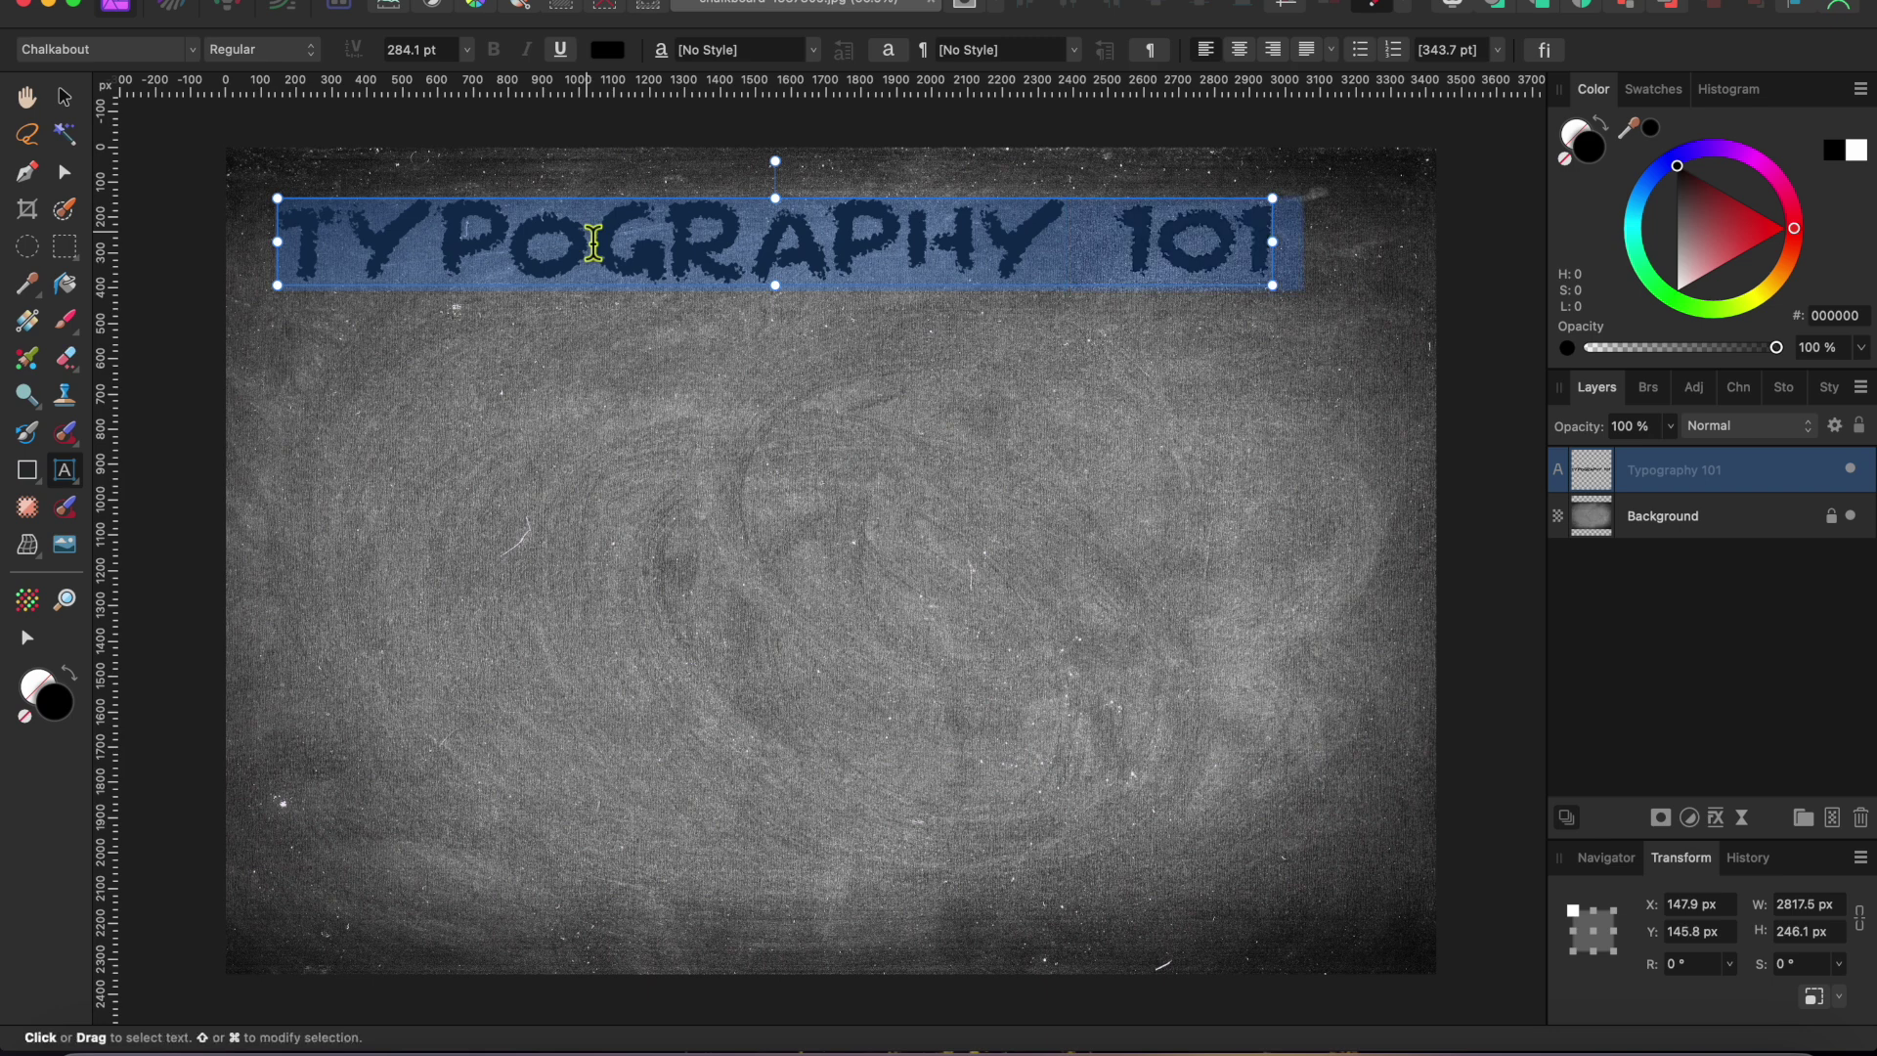
Step: Recolour the title text from black to off-white #F8F8F8, then zoom out to the whole board
click(608, 51)
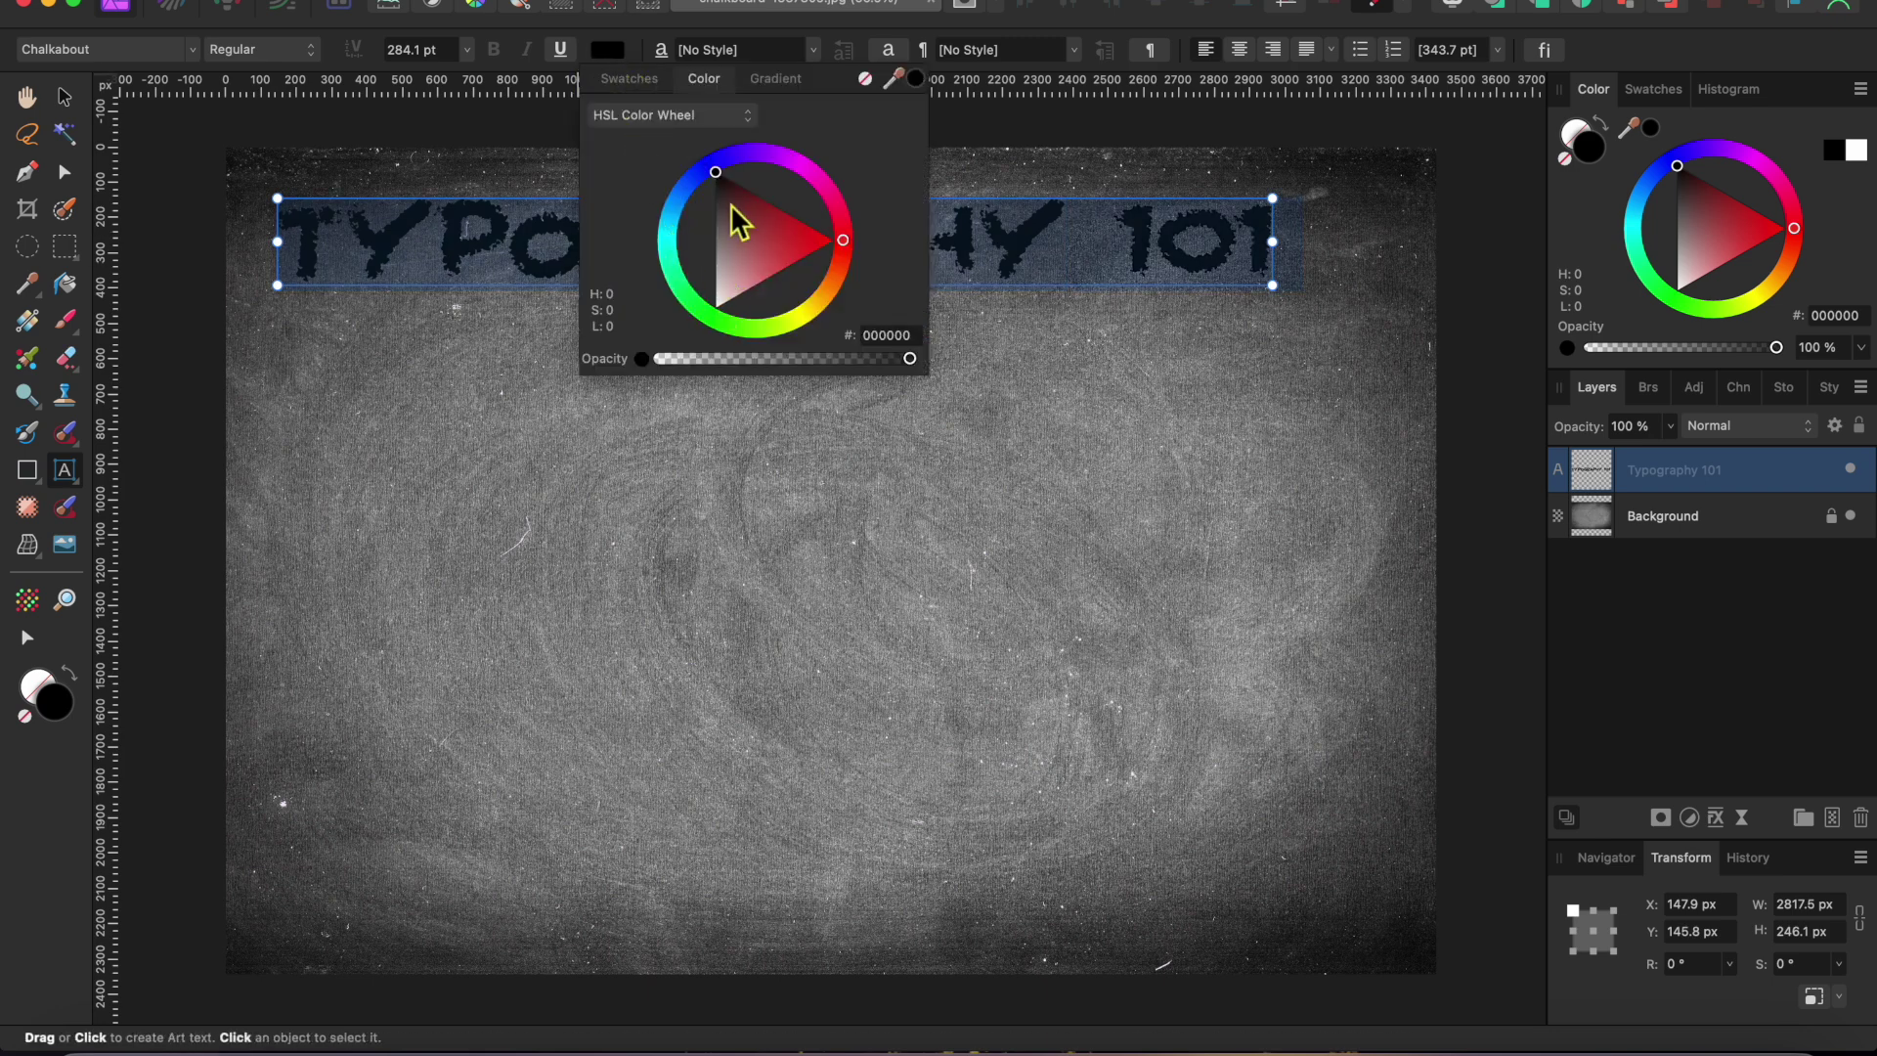
drag(721, 178, 715, 304)
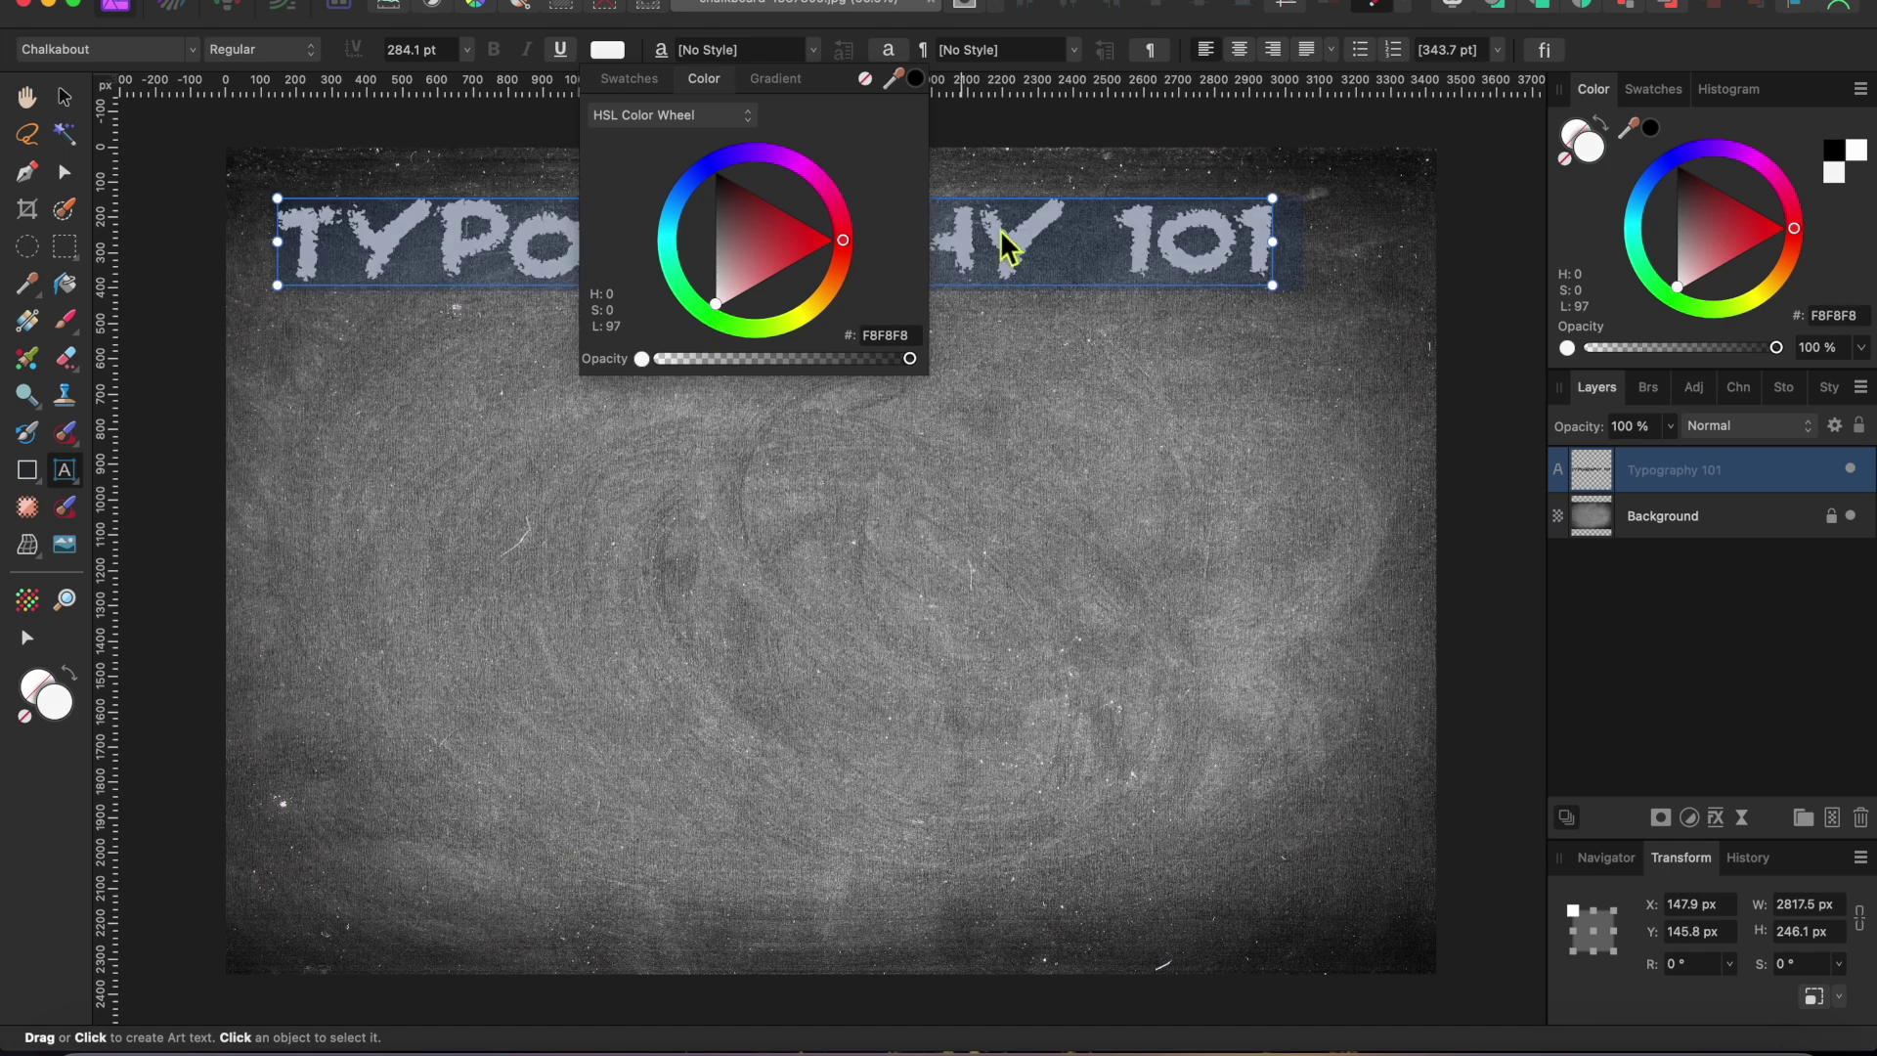
key(Escape)
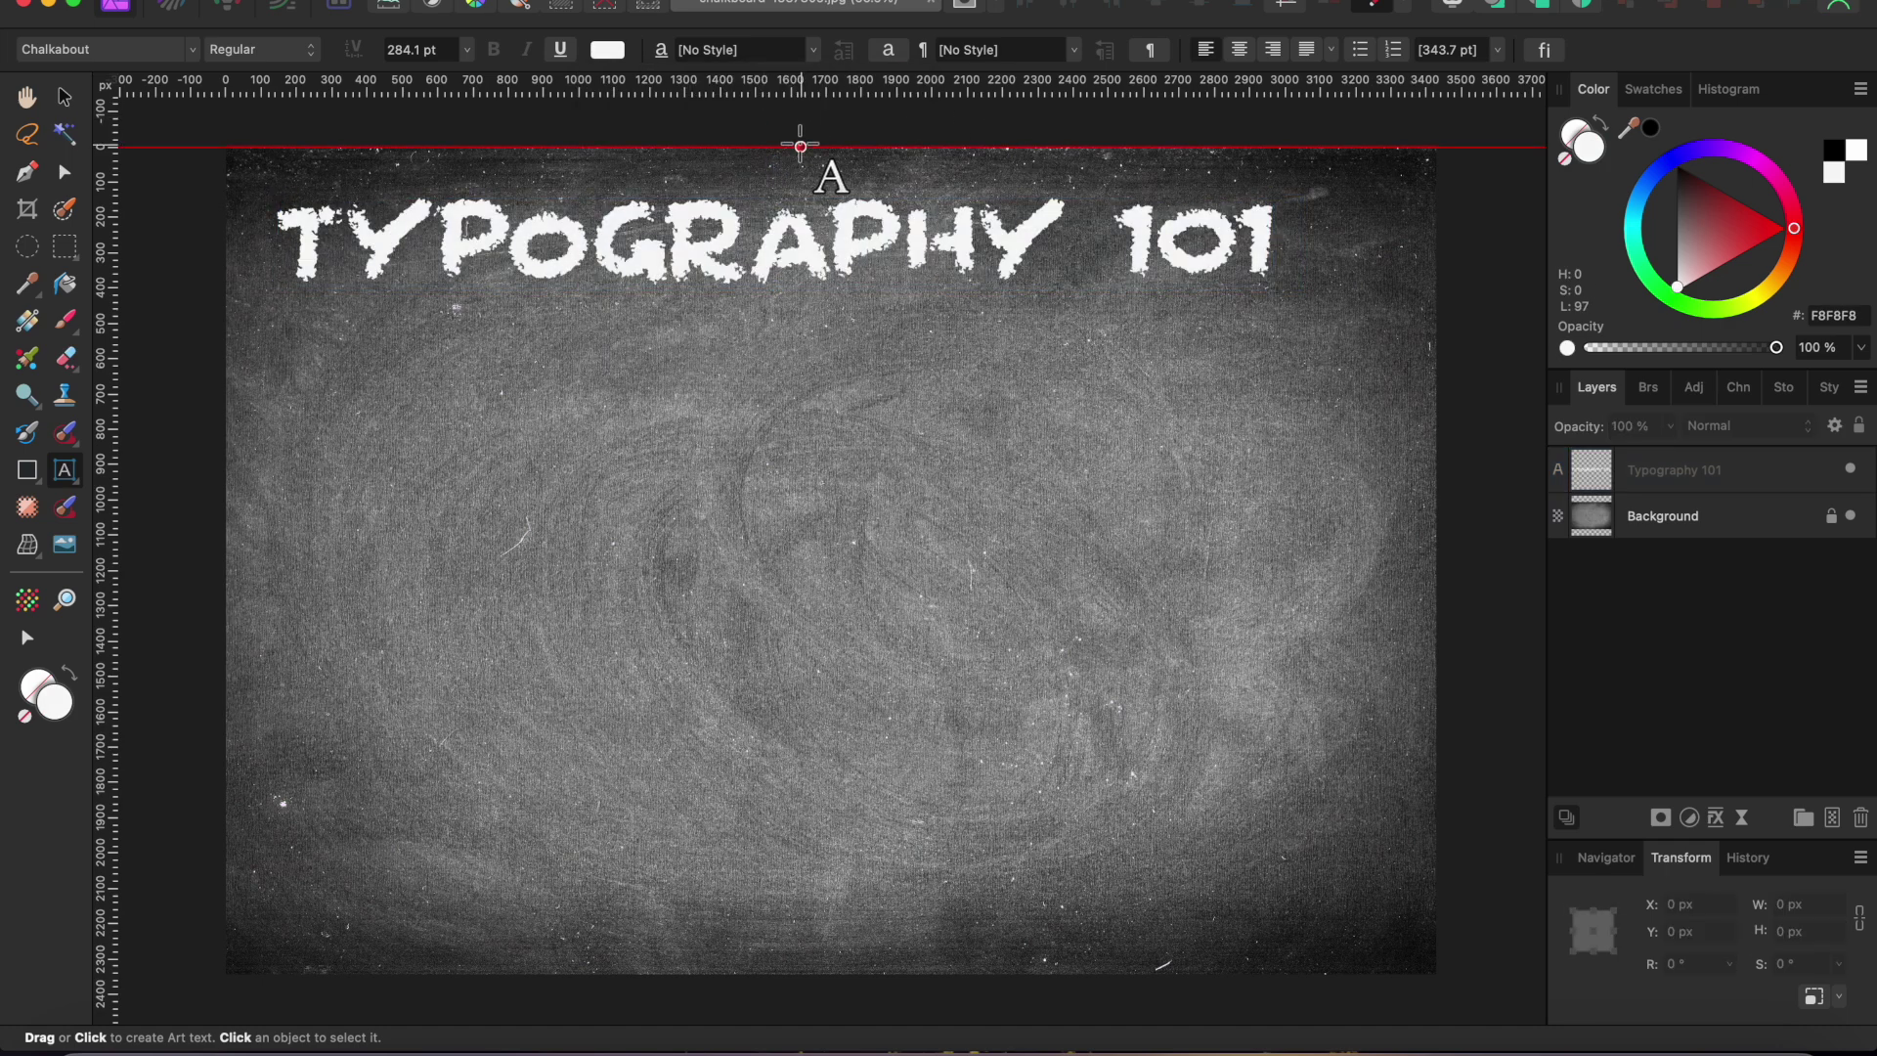
key(Escape)
key(super+minus)
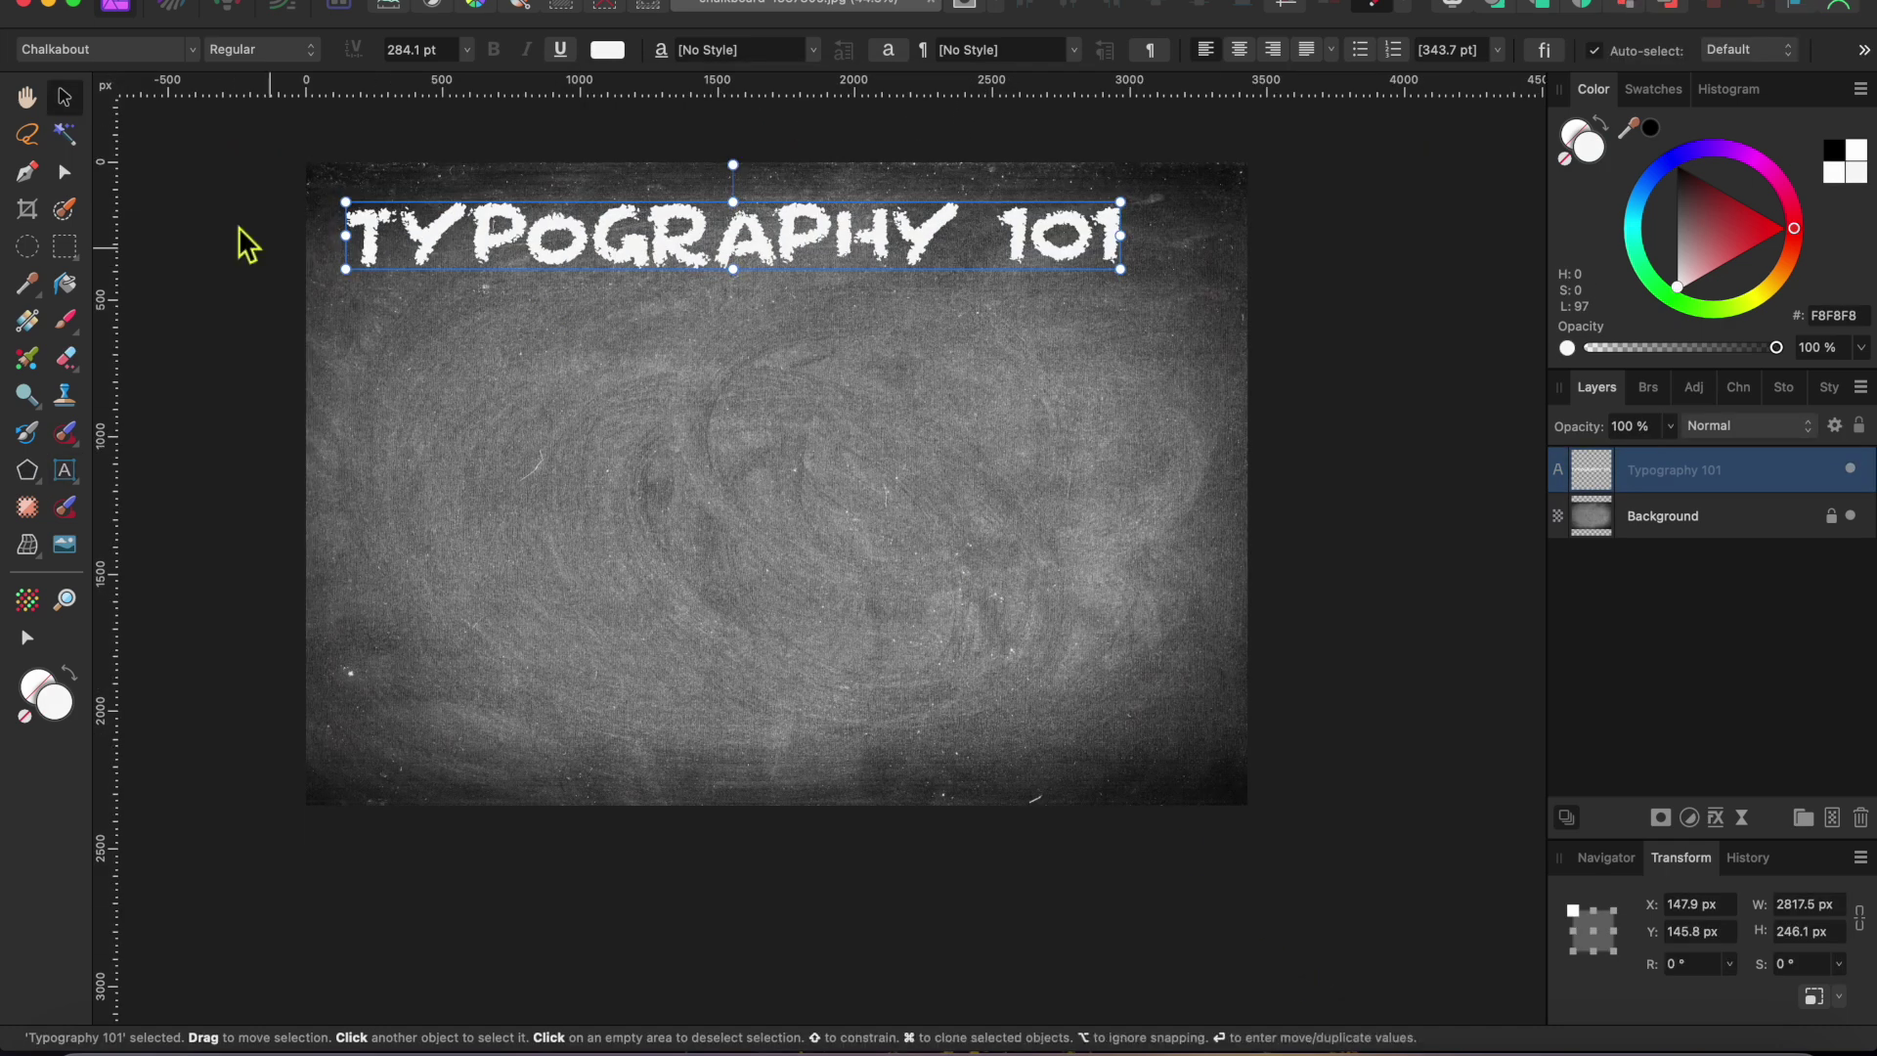
Step: Add a new art text line reading 'Artistic Text' below the title
click(68, 477)
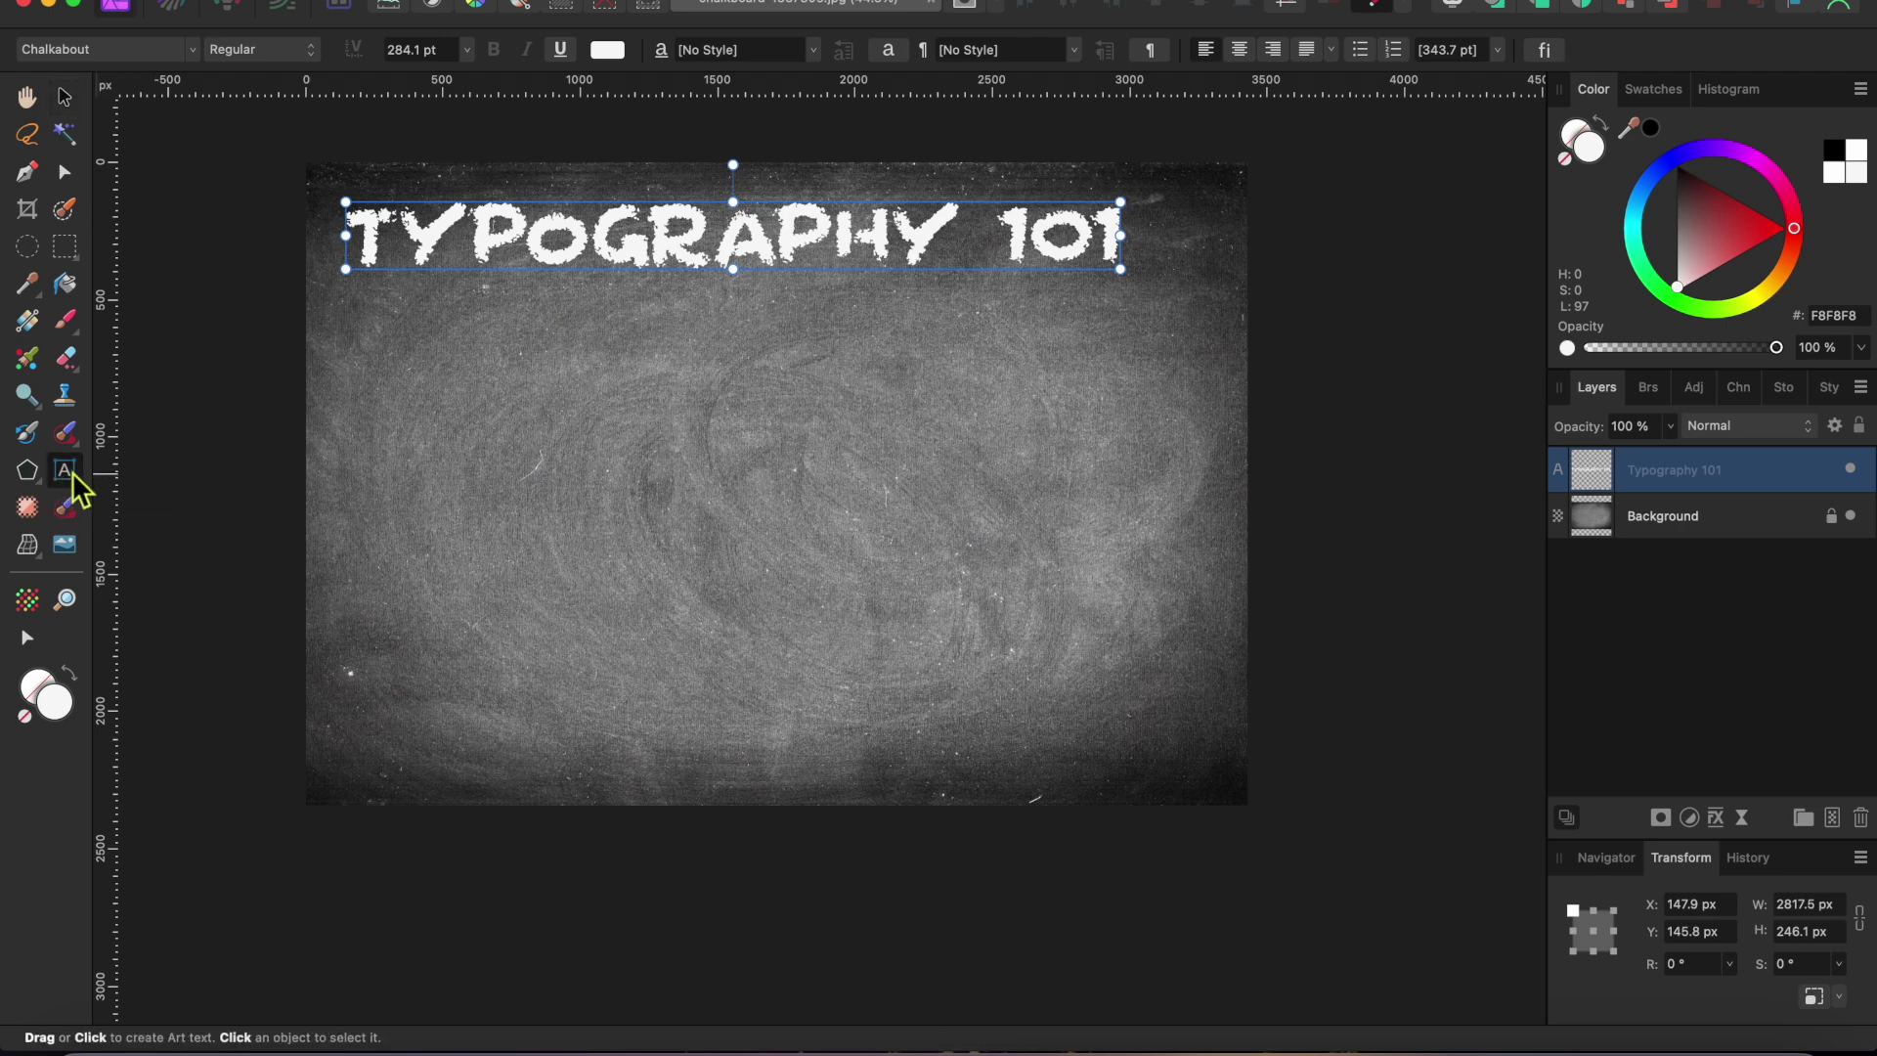
drag(365, 355, 456, 445)
text(Artistic)
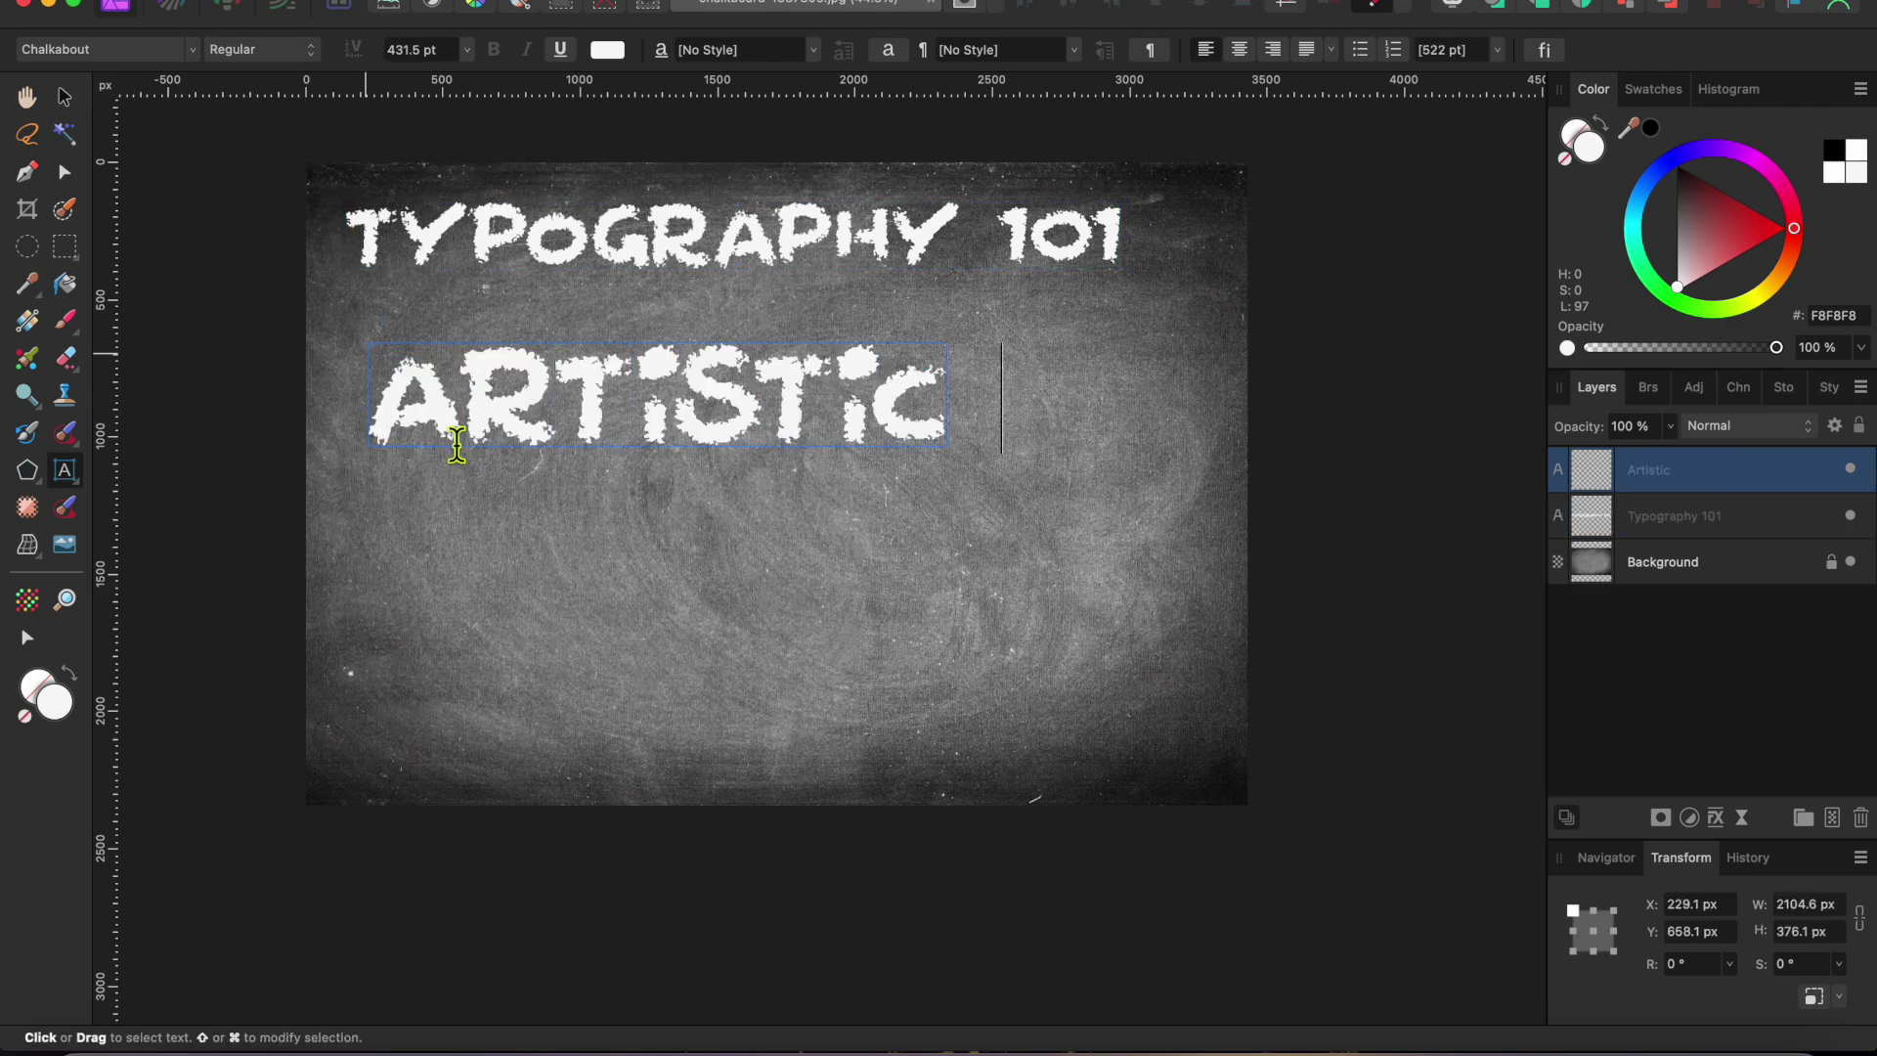
text( Text)
key(Escape)
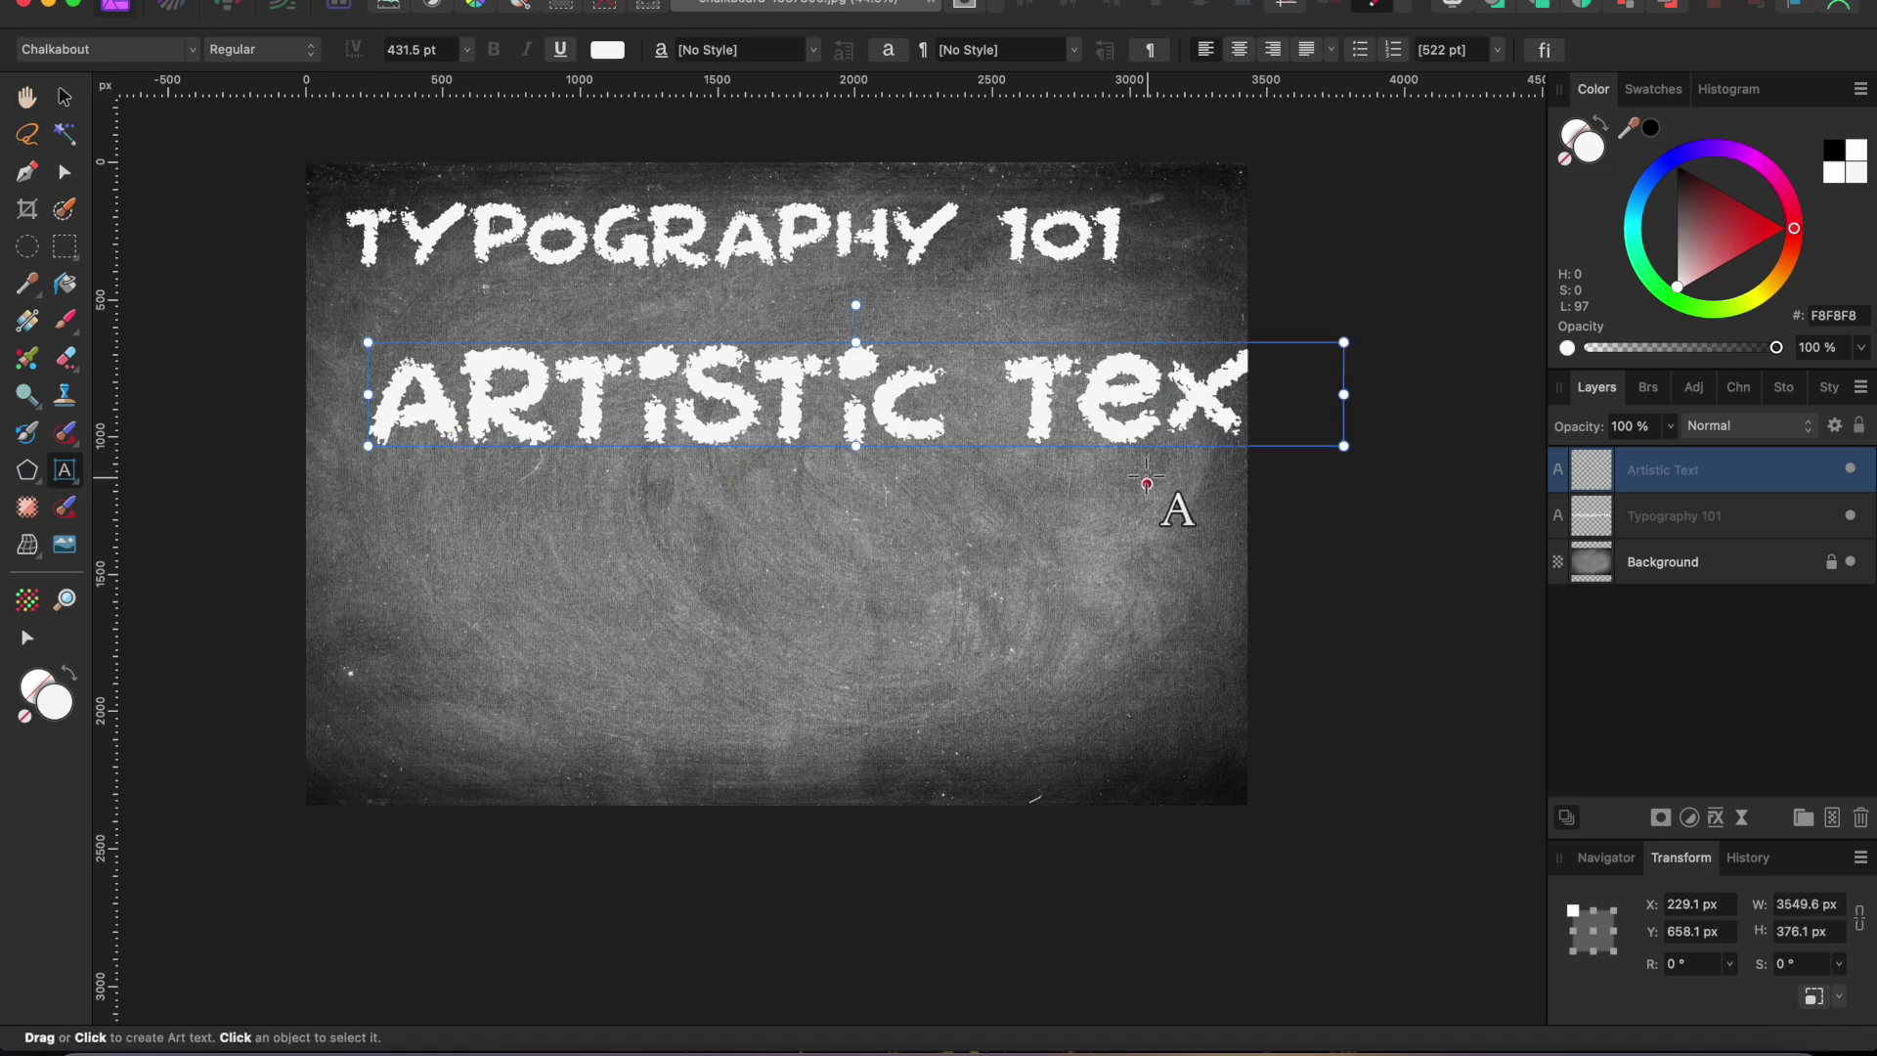
Step: Shrink the ARTISTIC TEXT line to fit the board, adjust its height and slant it slightly
drag(1341, 354, 1095, 369)
mouse_move(734, 448)
mouse_down()
mouse_move(737, 525)
mouse_move(741, 453)
mouse_up()
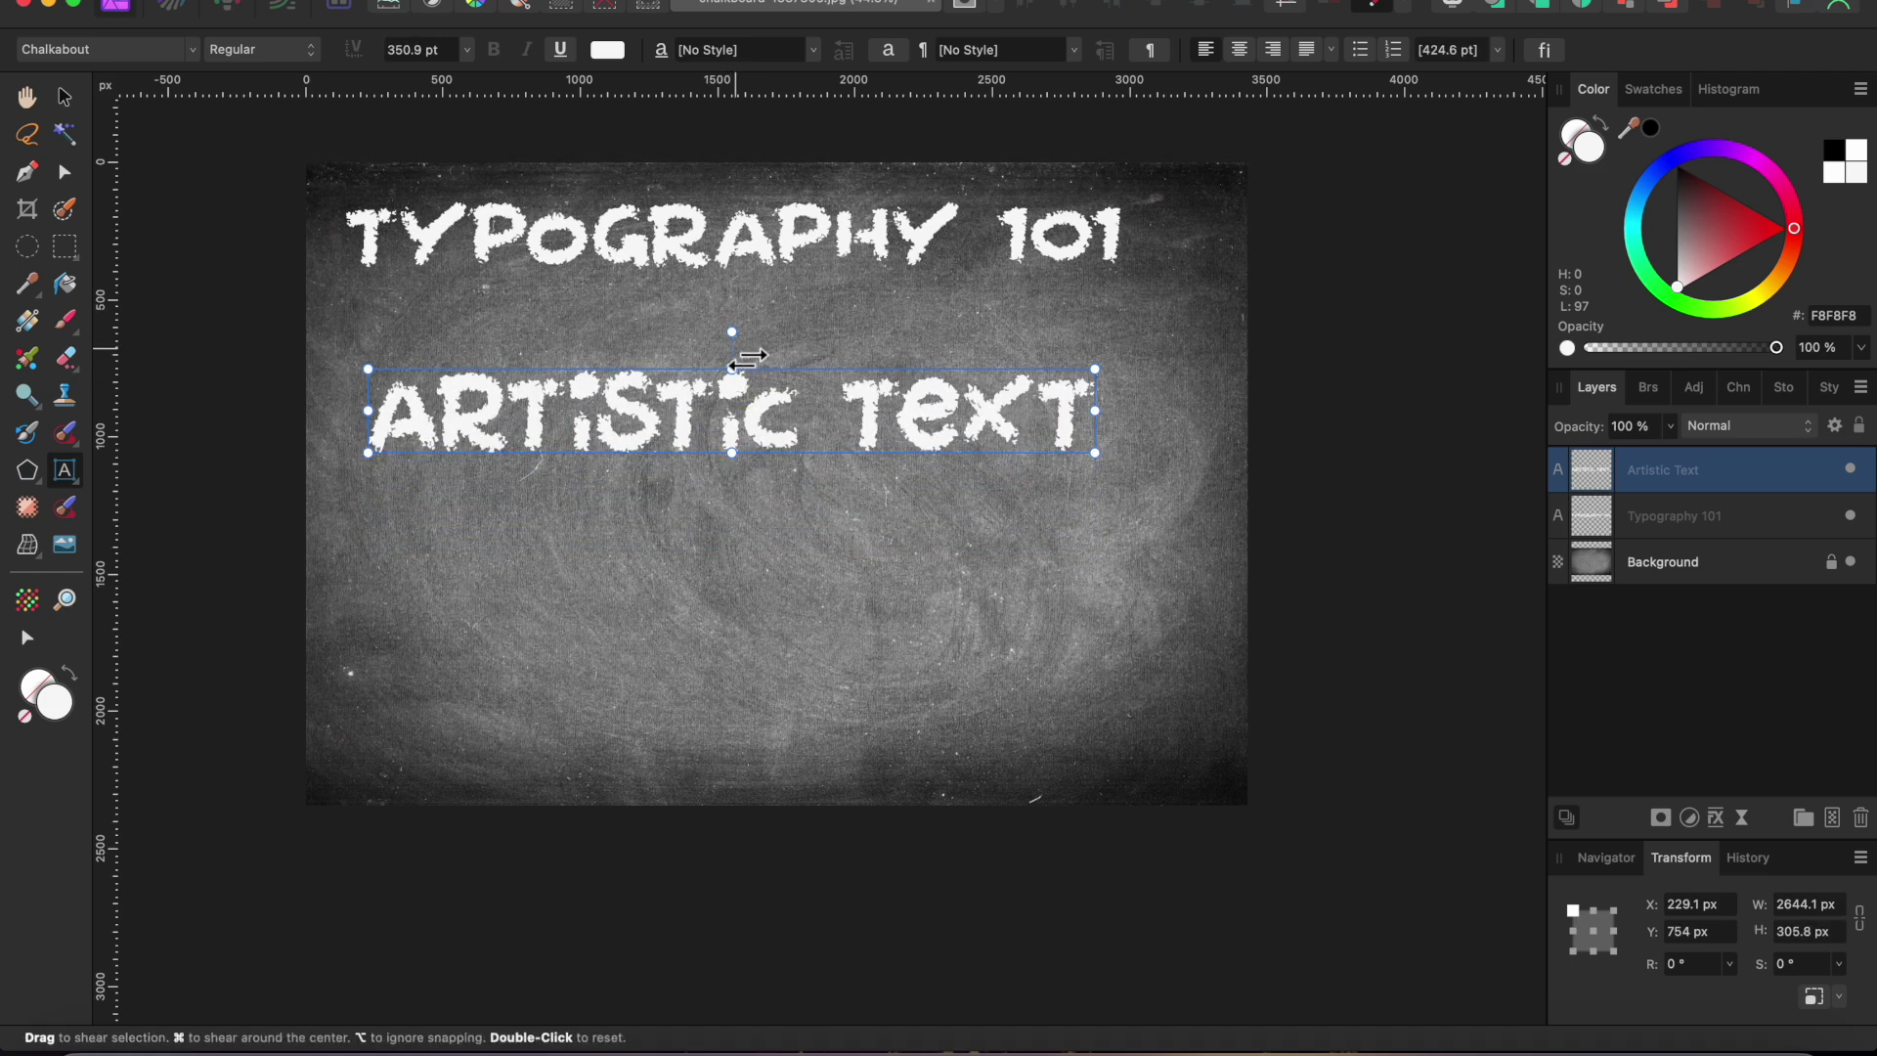
mouse_move(755, 358)
mouse_down()
mouse_move(844, 358)
mouse_move(706, 361)
mouse_move(767, 363)
mouse_move(752, 360)
mouse_up()
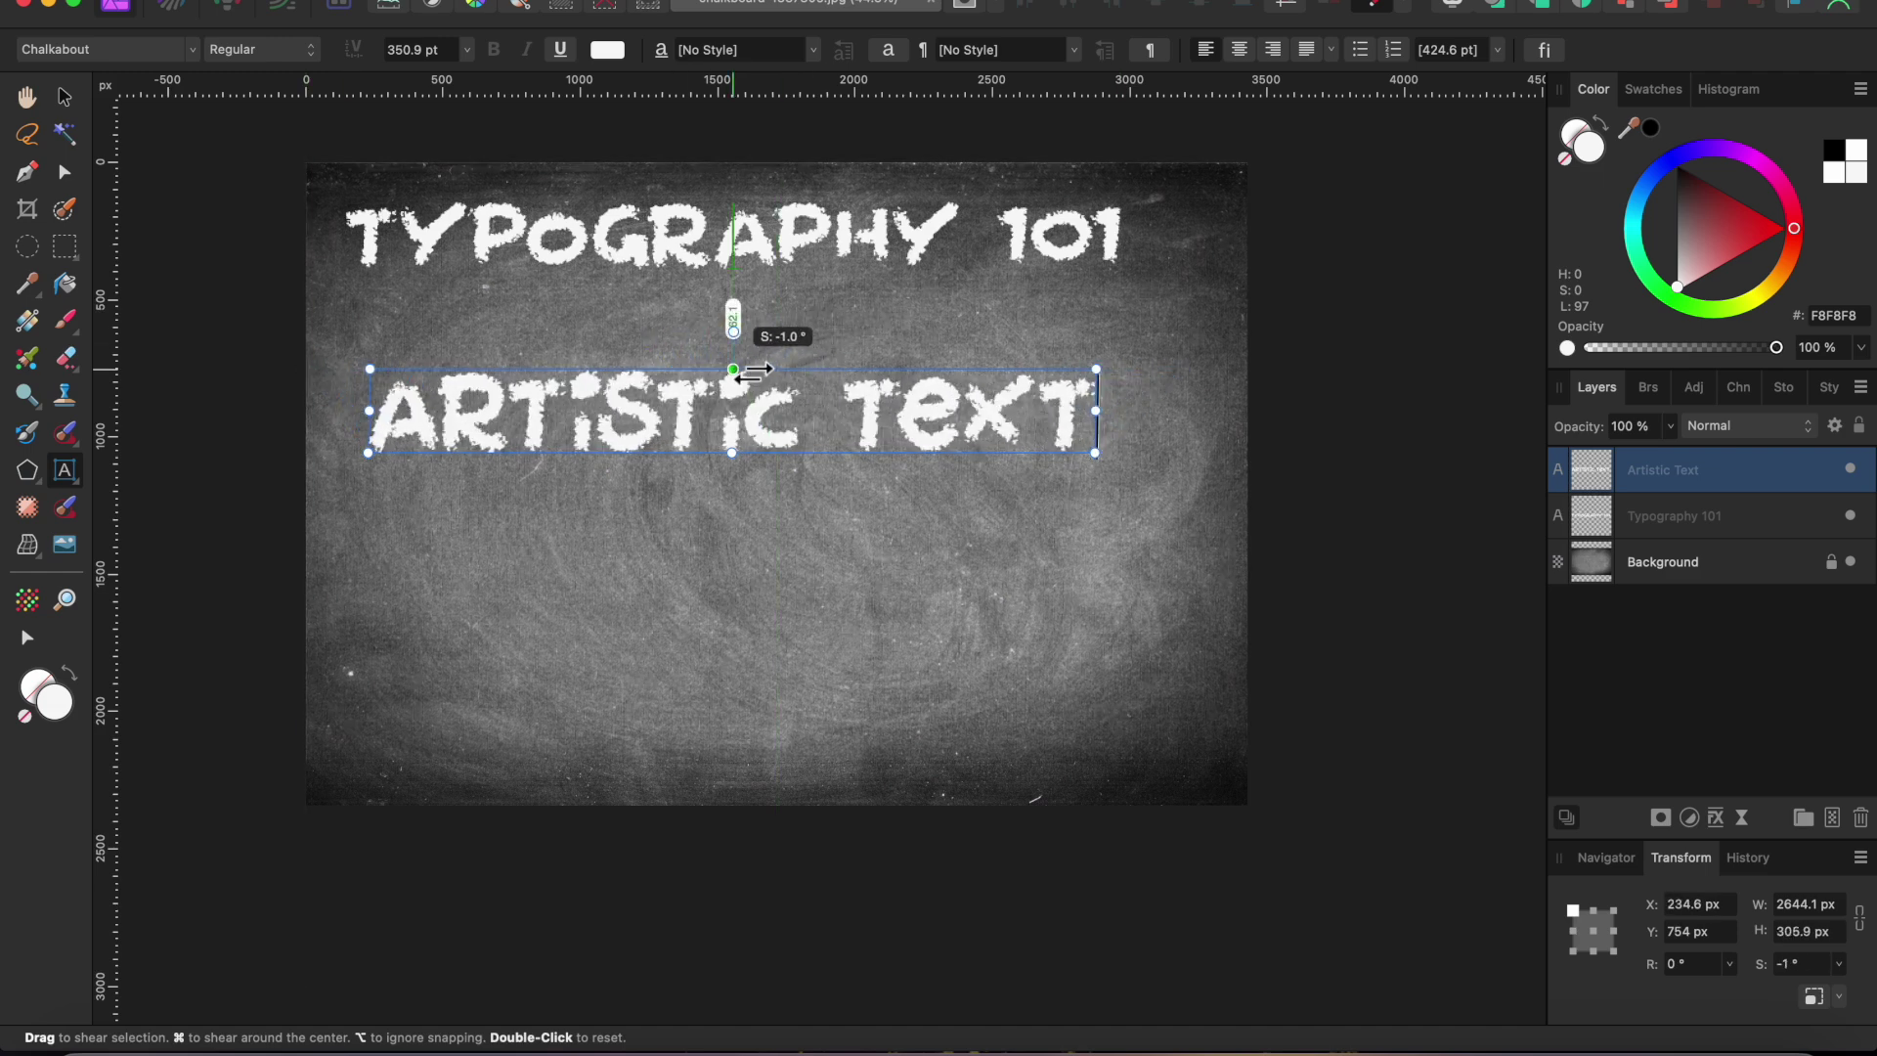
Step: Select the whole 'Artistic Text' line and apply the Impact font
double_click(556, 429)
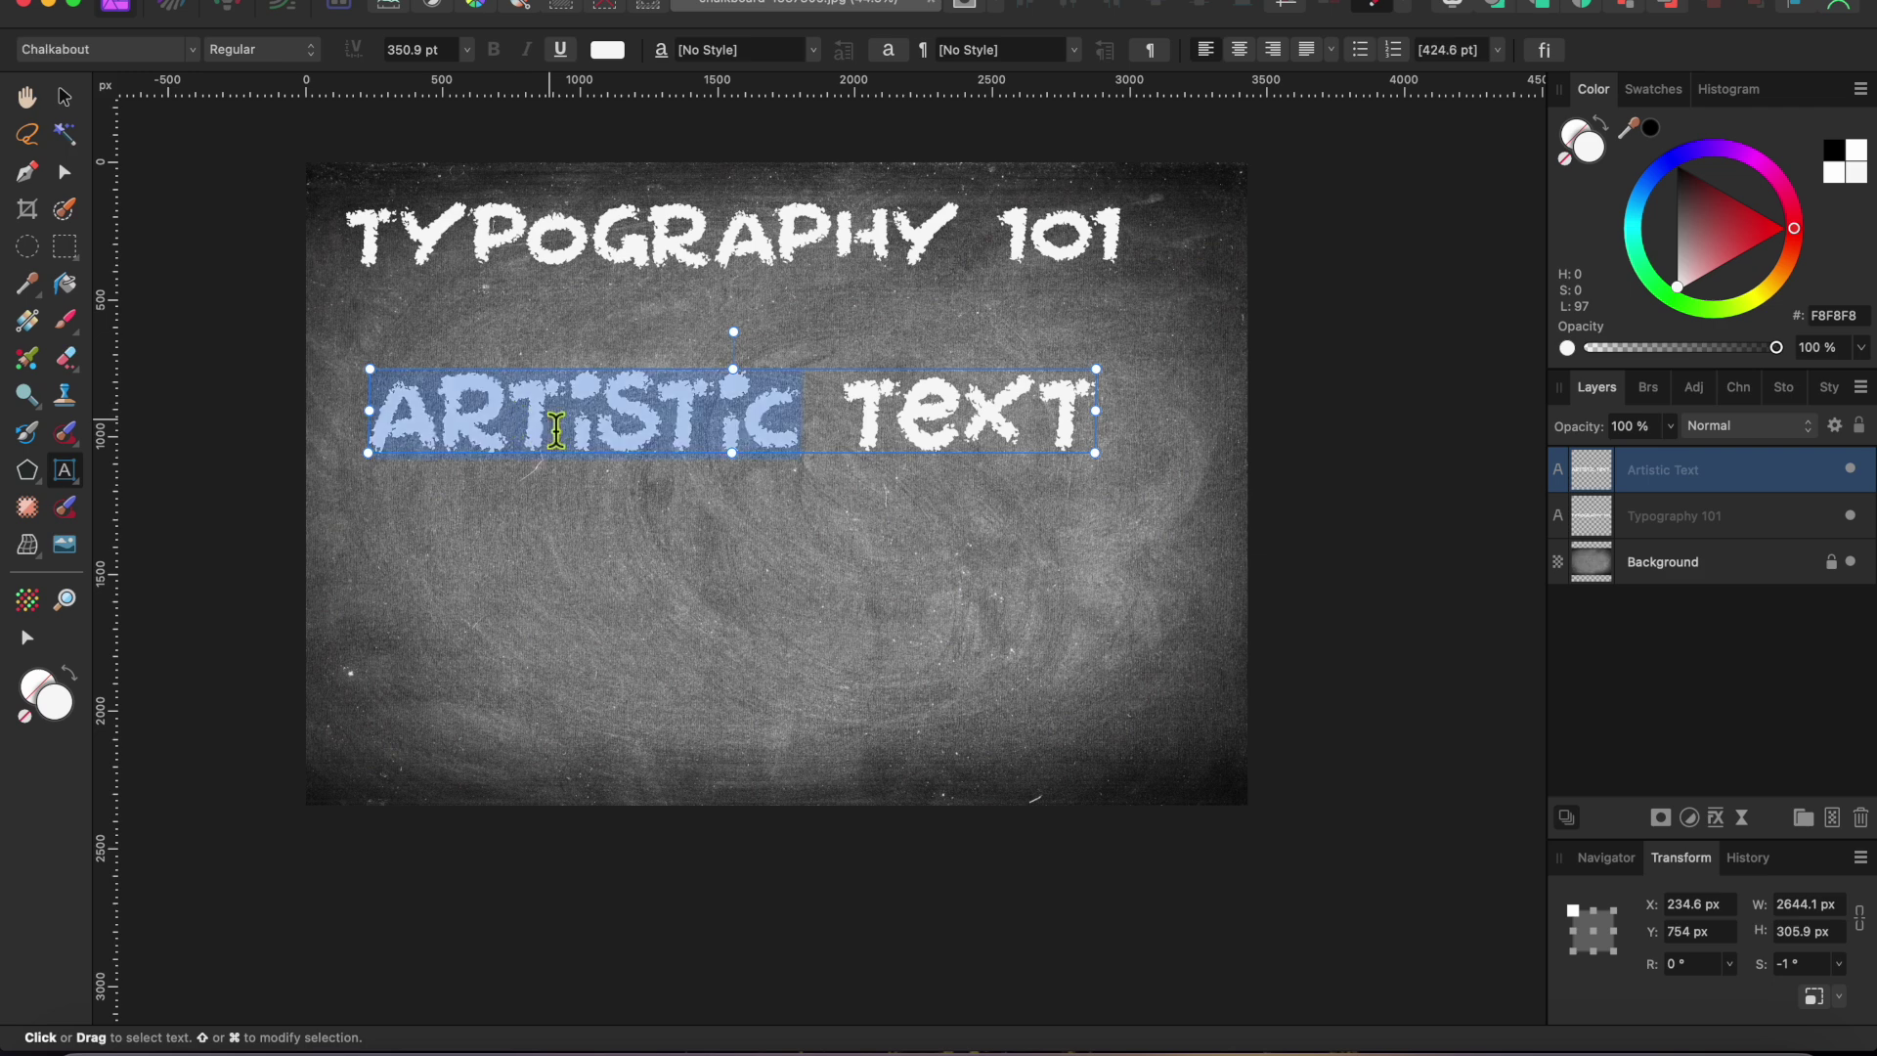
key(super+a)
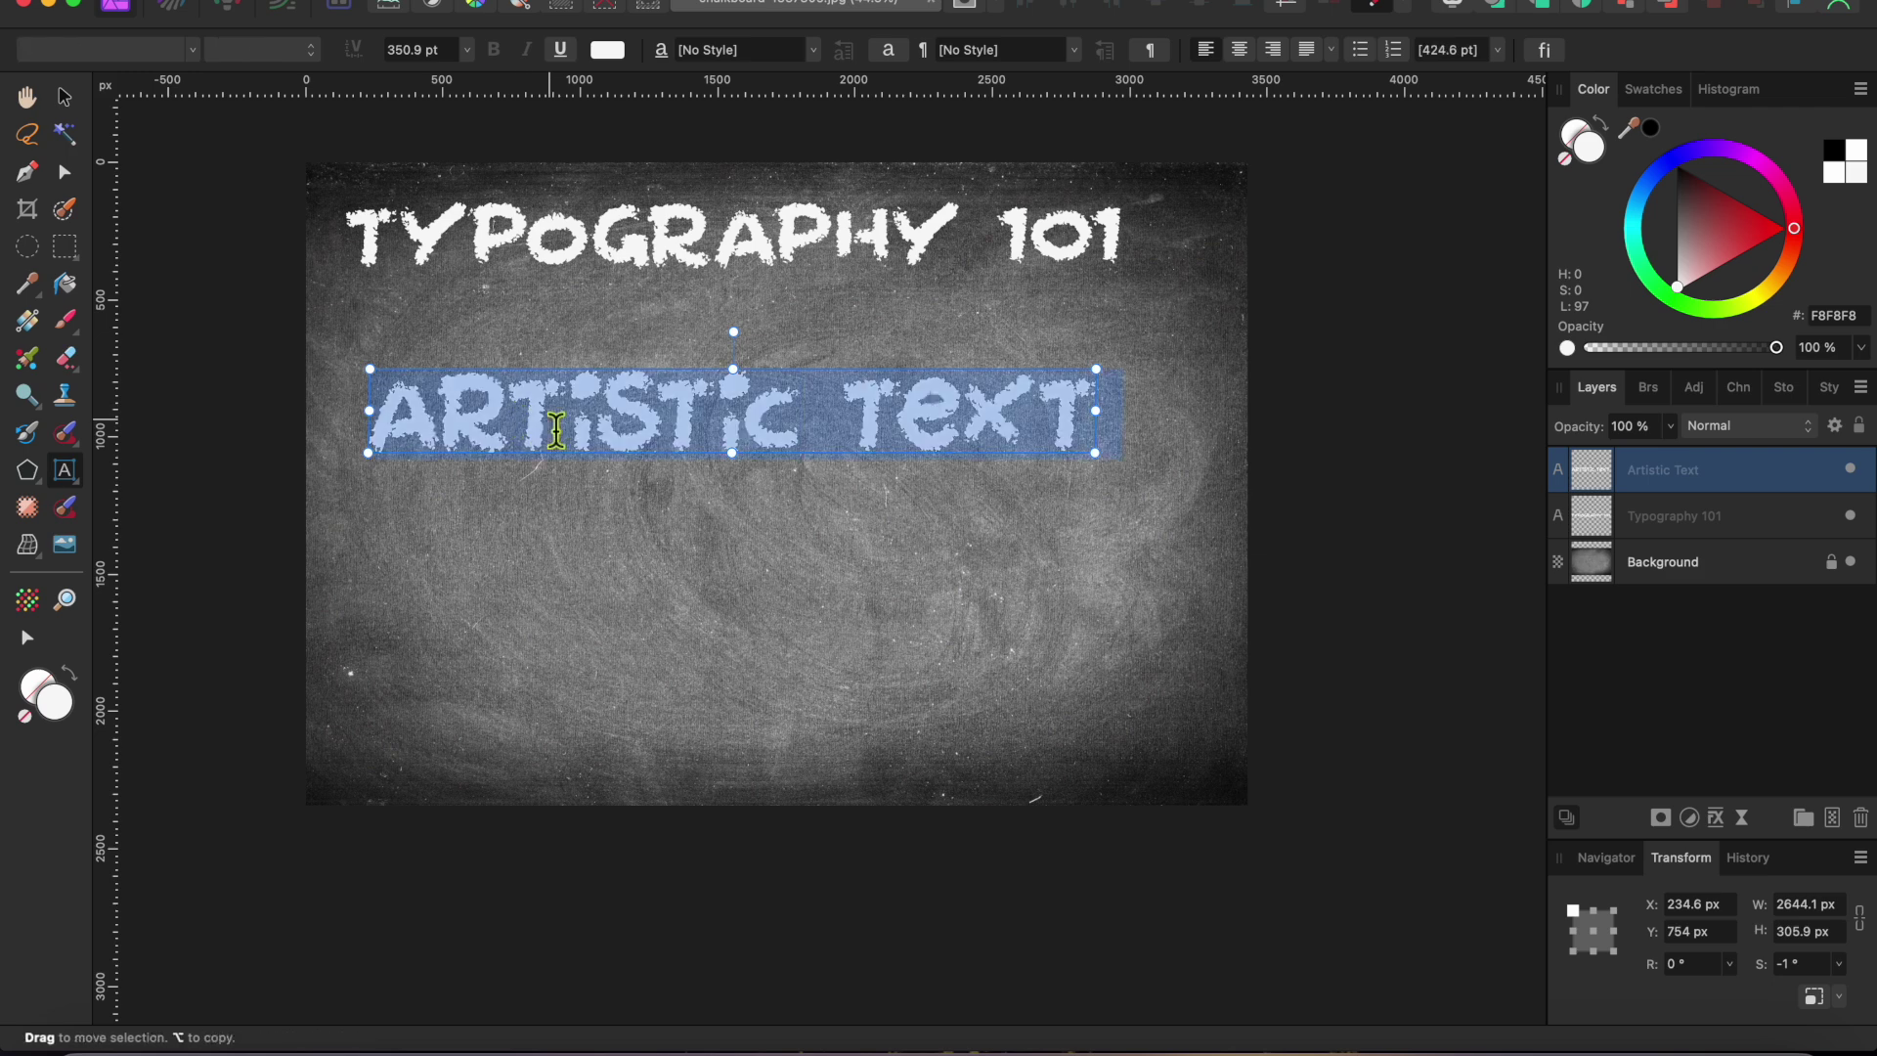
click(182, 51)
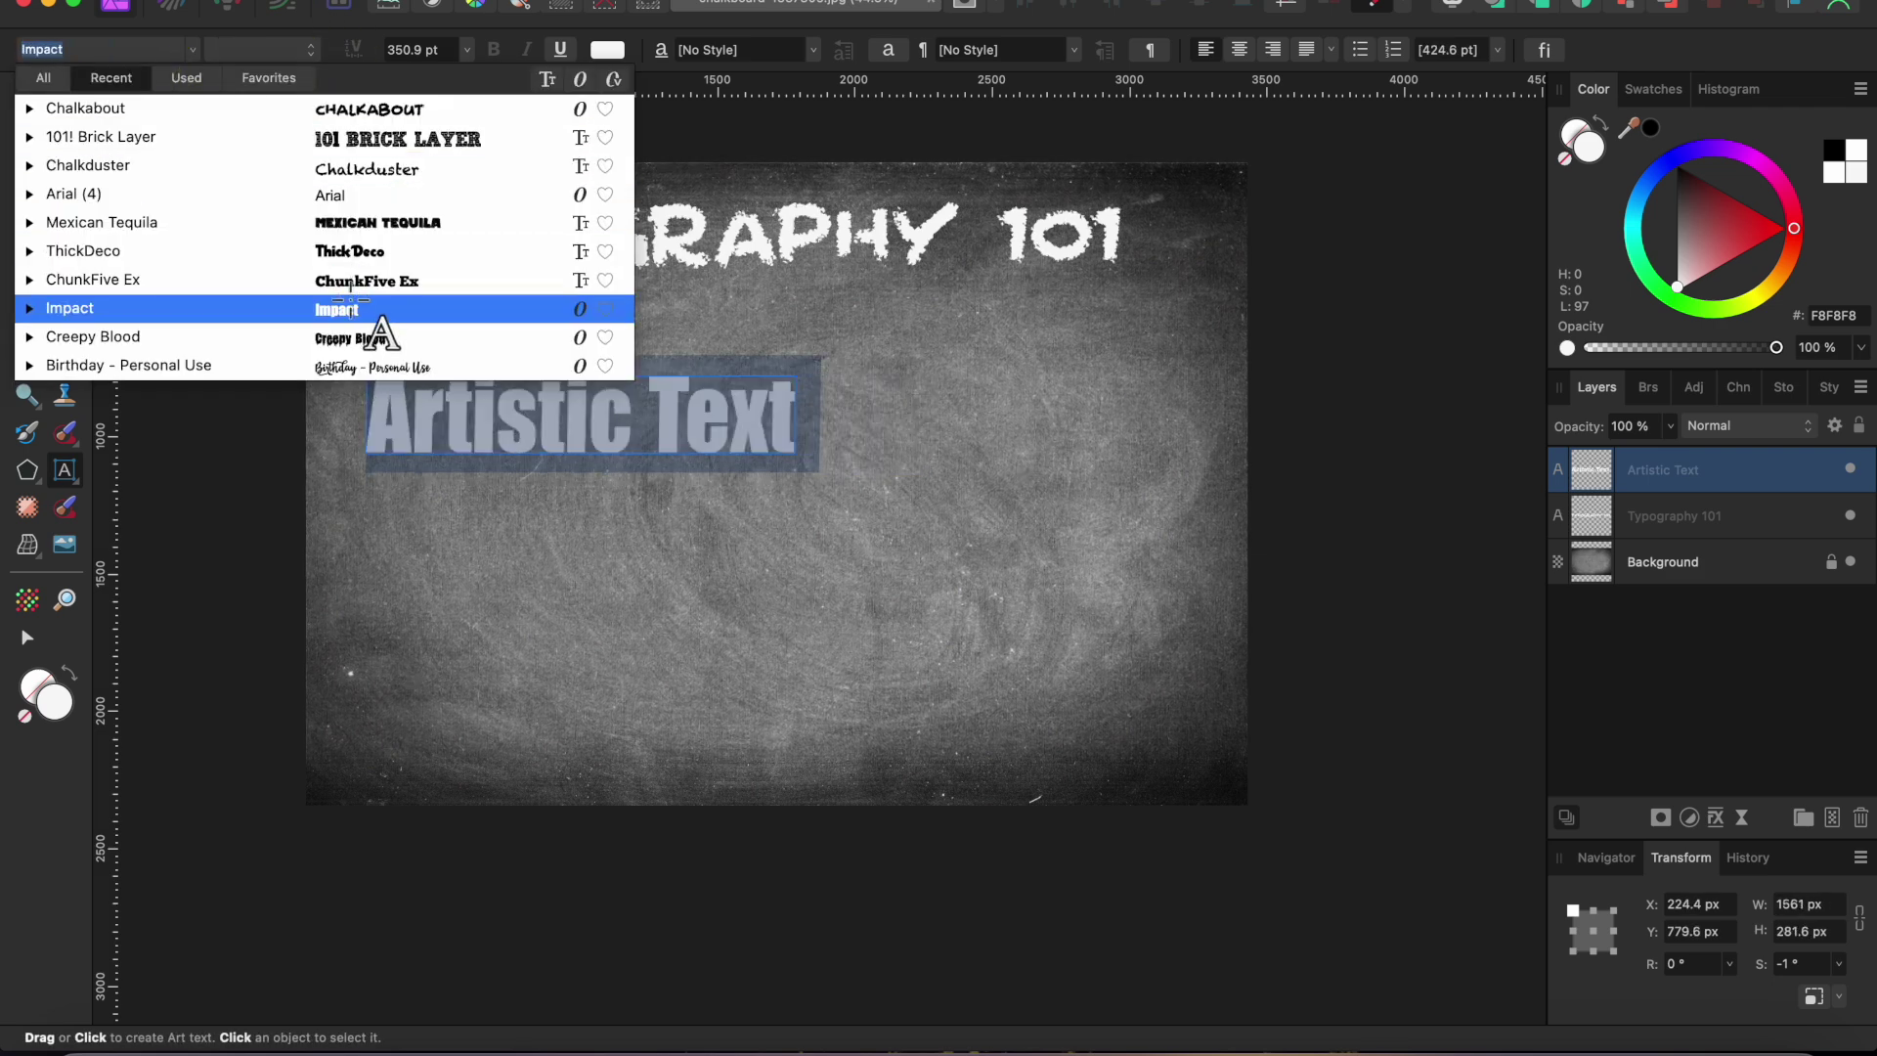
click(352, 308)
click(962, 482)
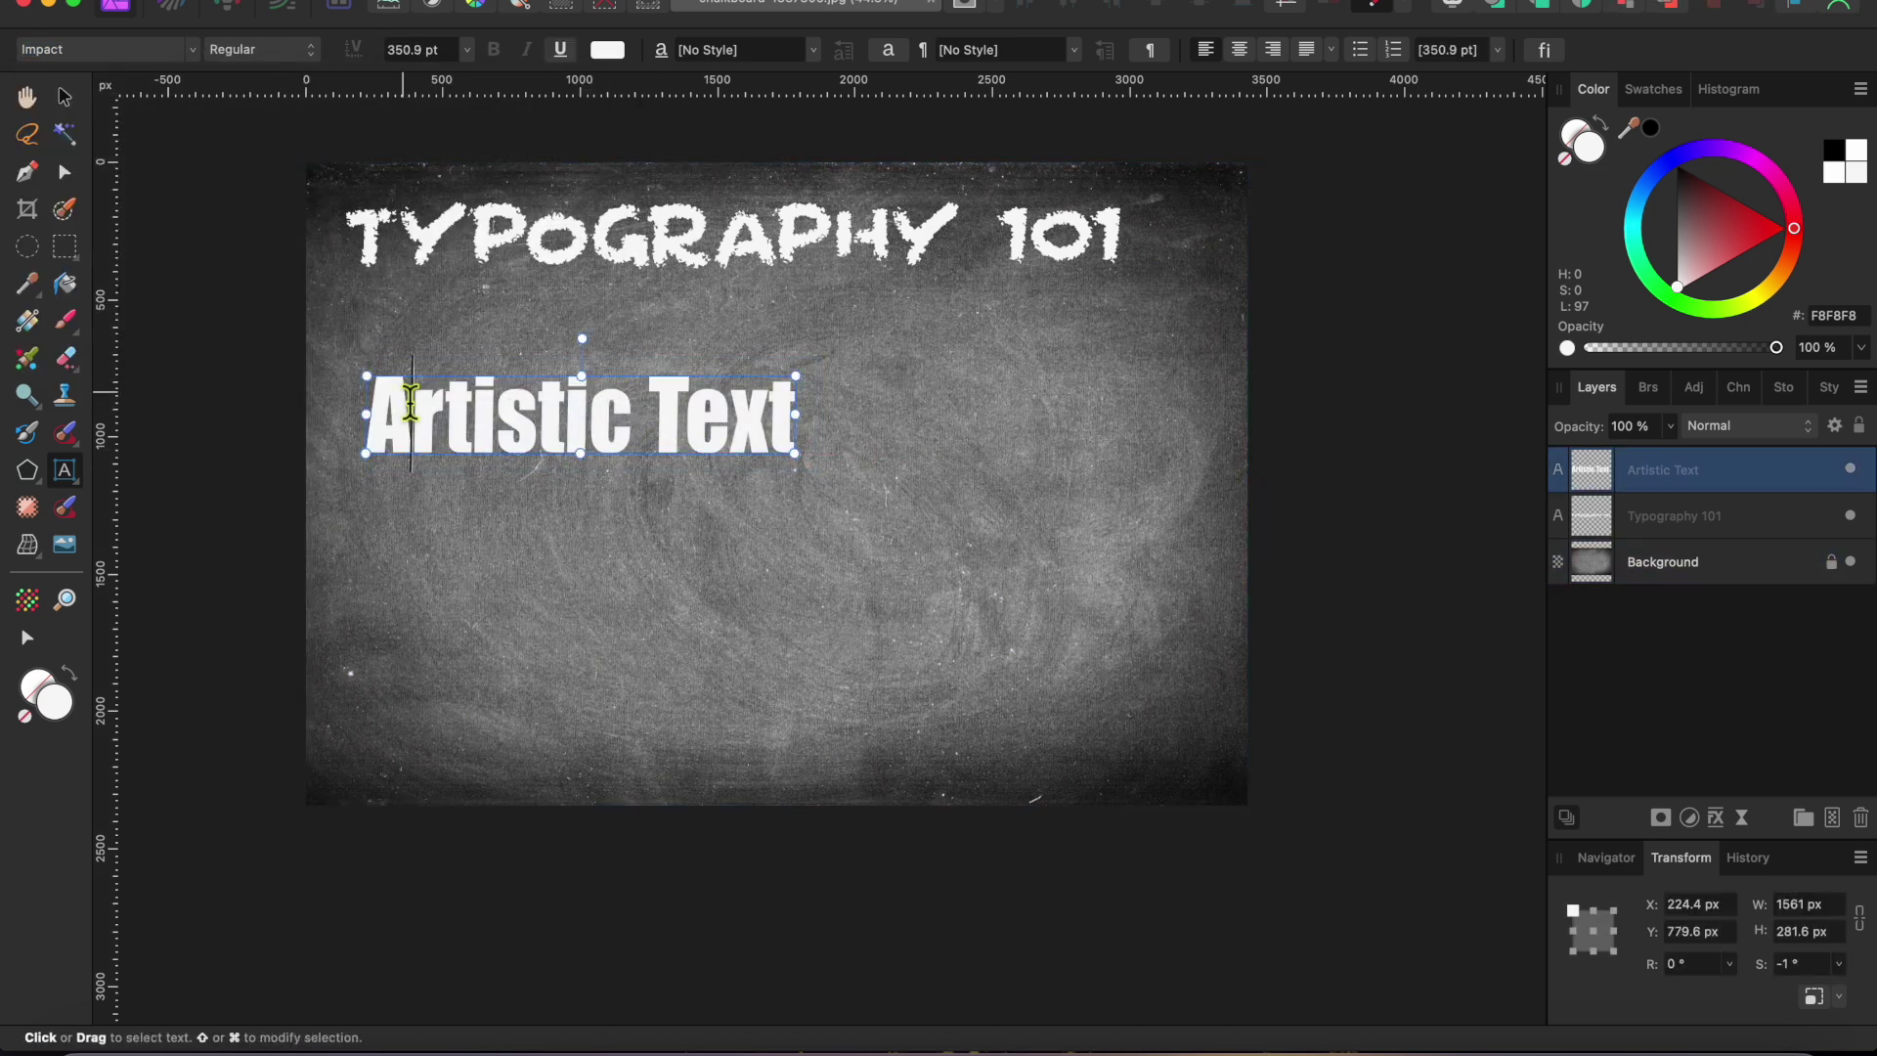
Step: Leave the font size at 350.9 pt and underline the Artistic Text line
double_click(410, 404)
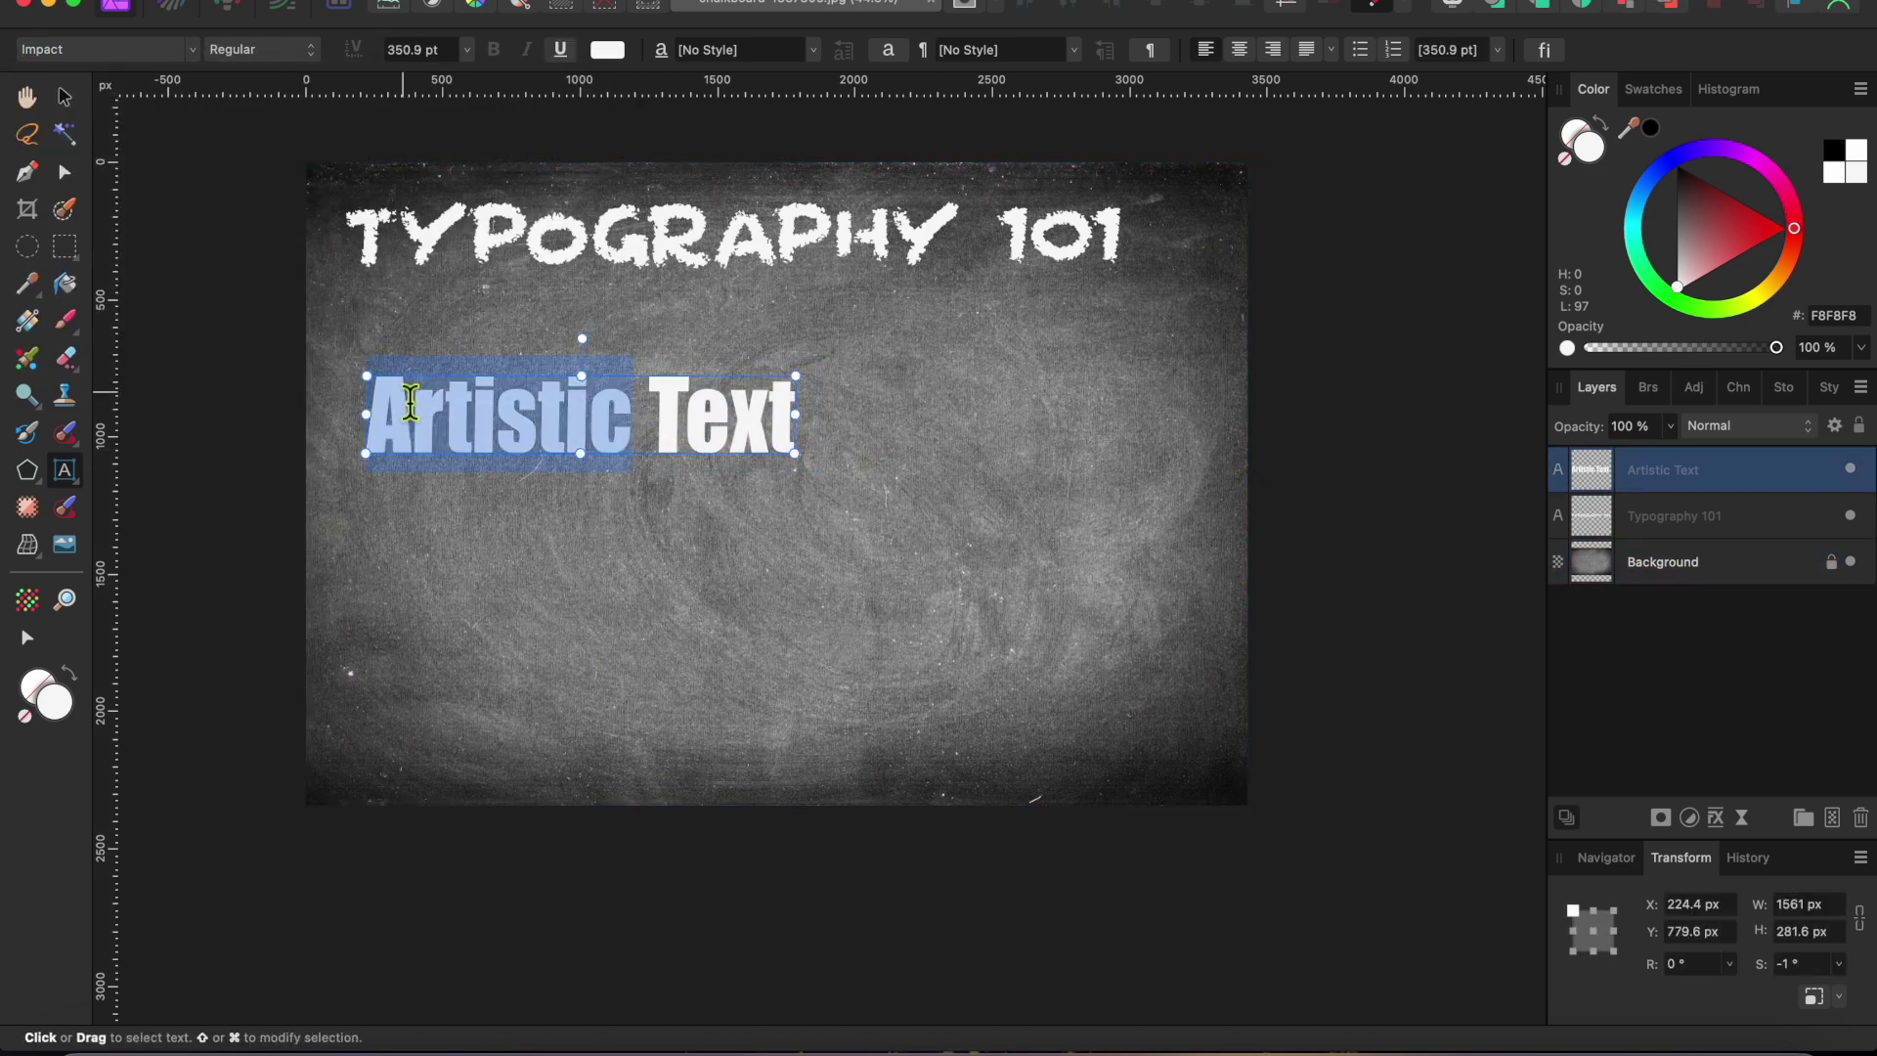
click(469, 50)
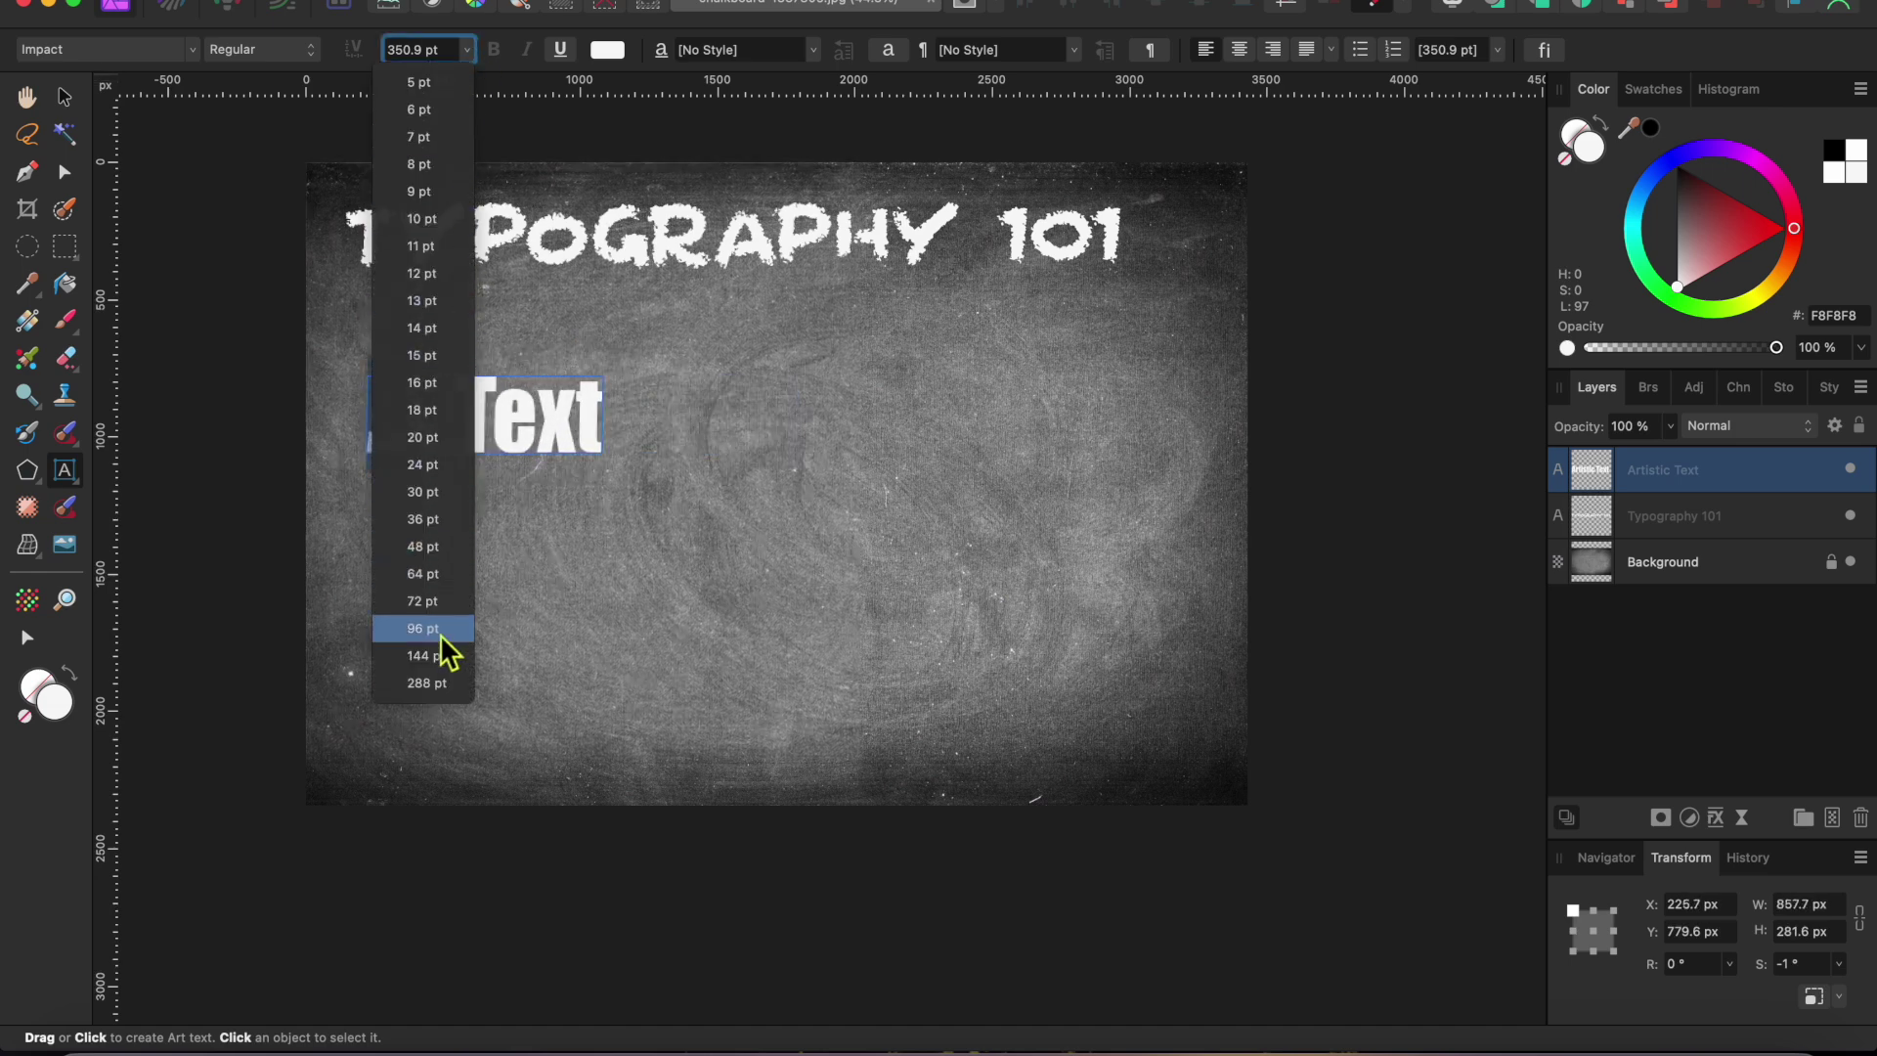
click(626, 614)
click(618, 415)
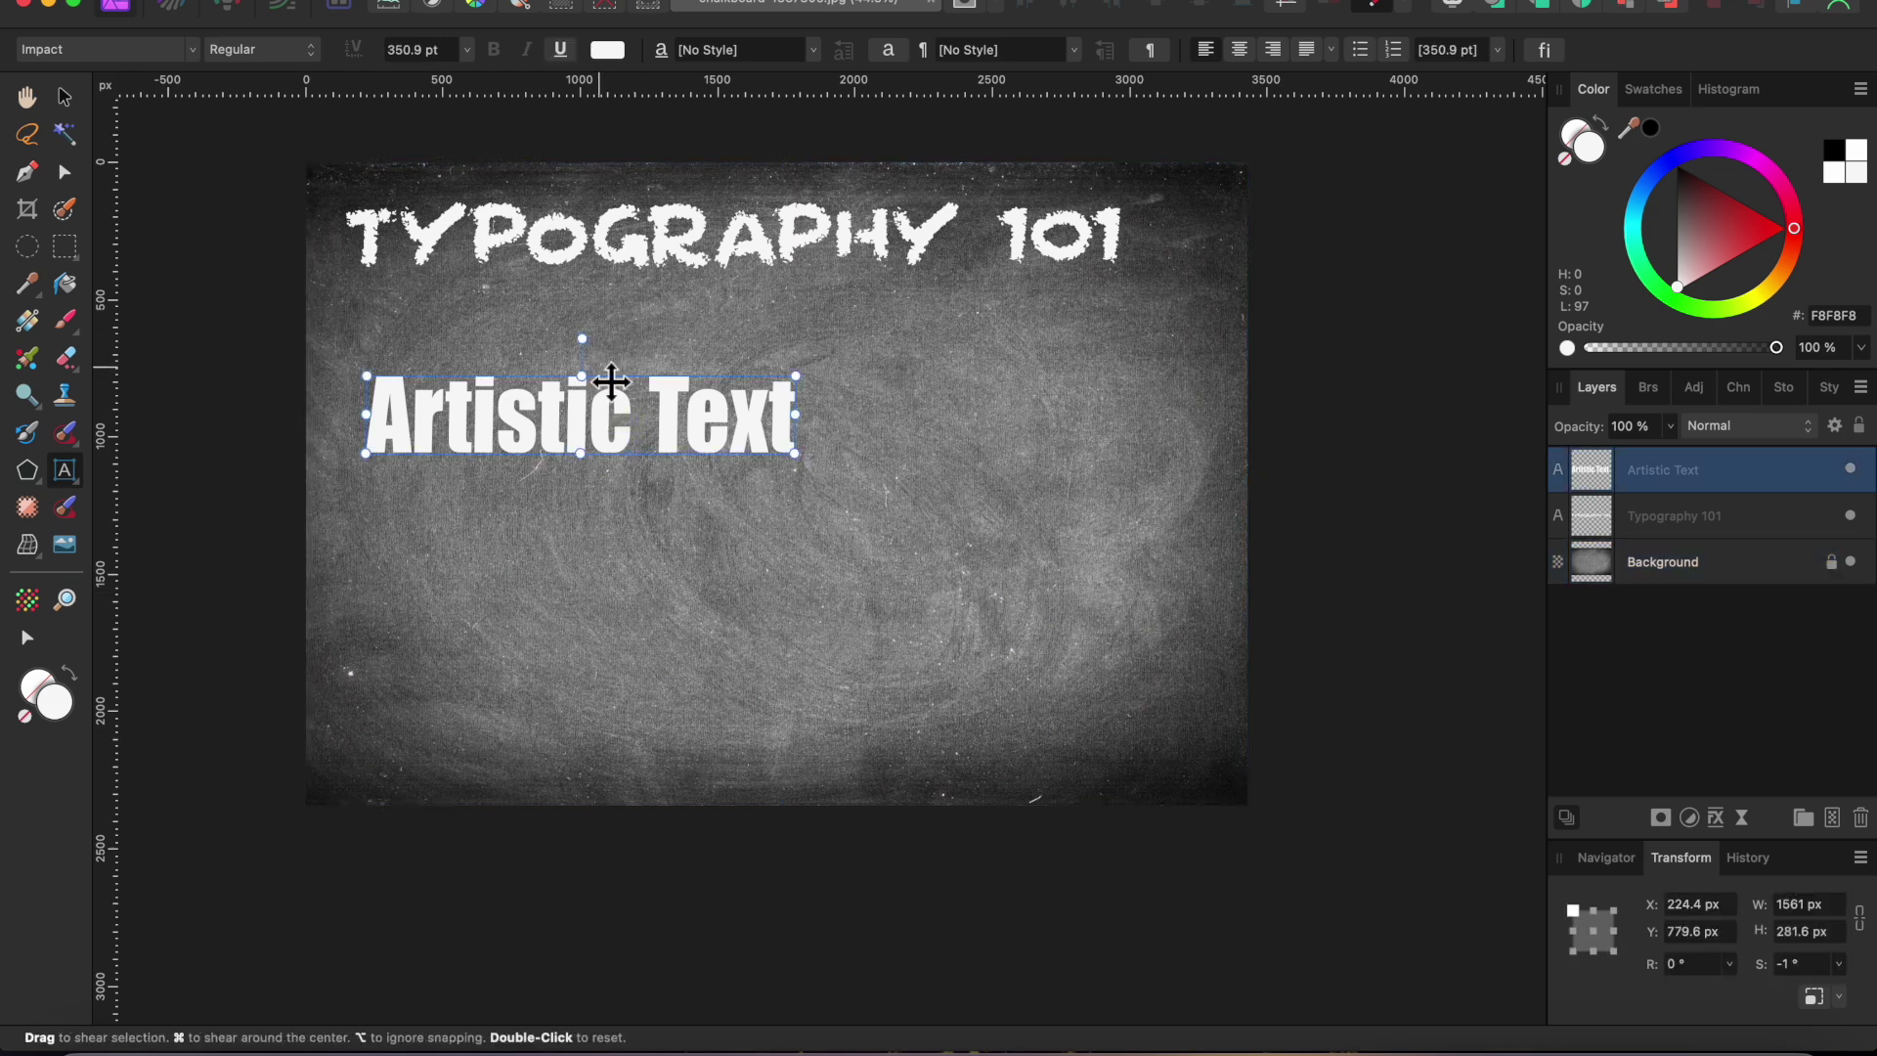
click(467, 49)
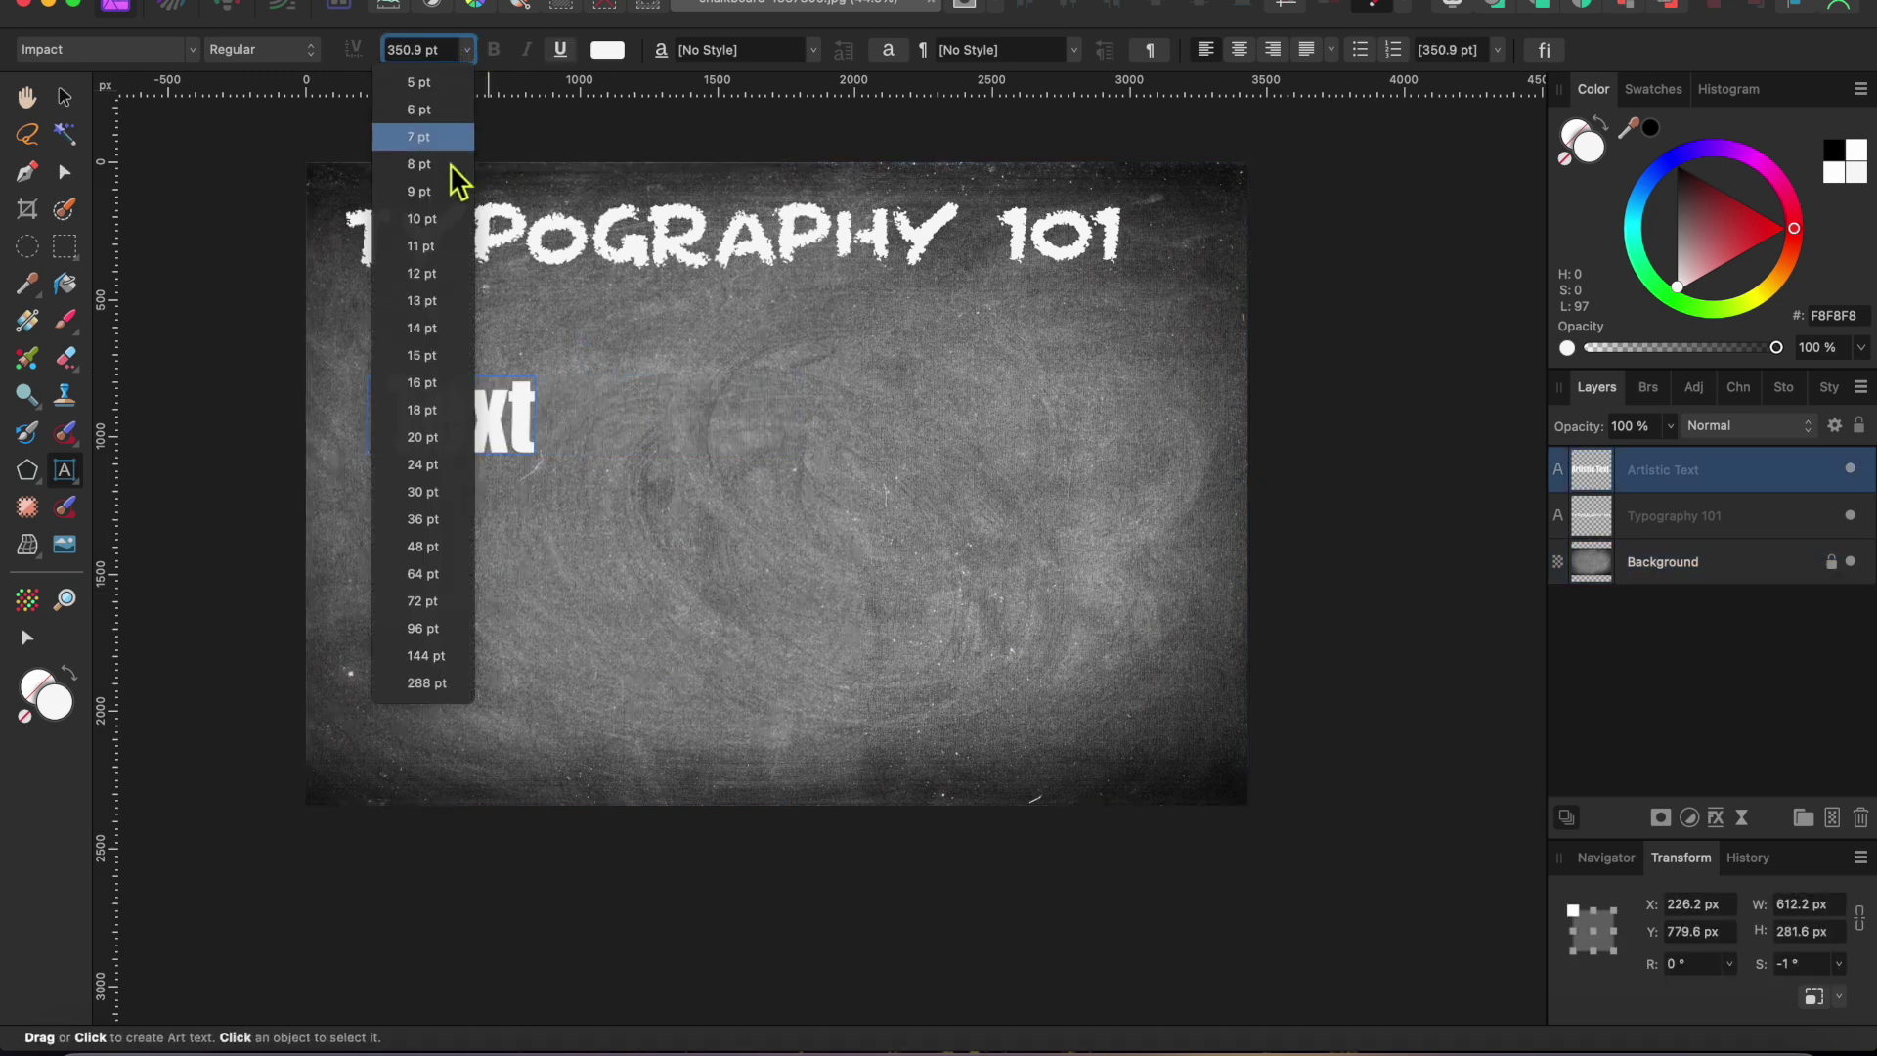
click(512, 74)
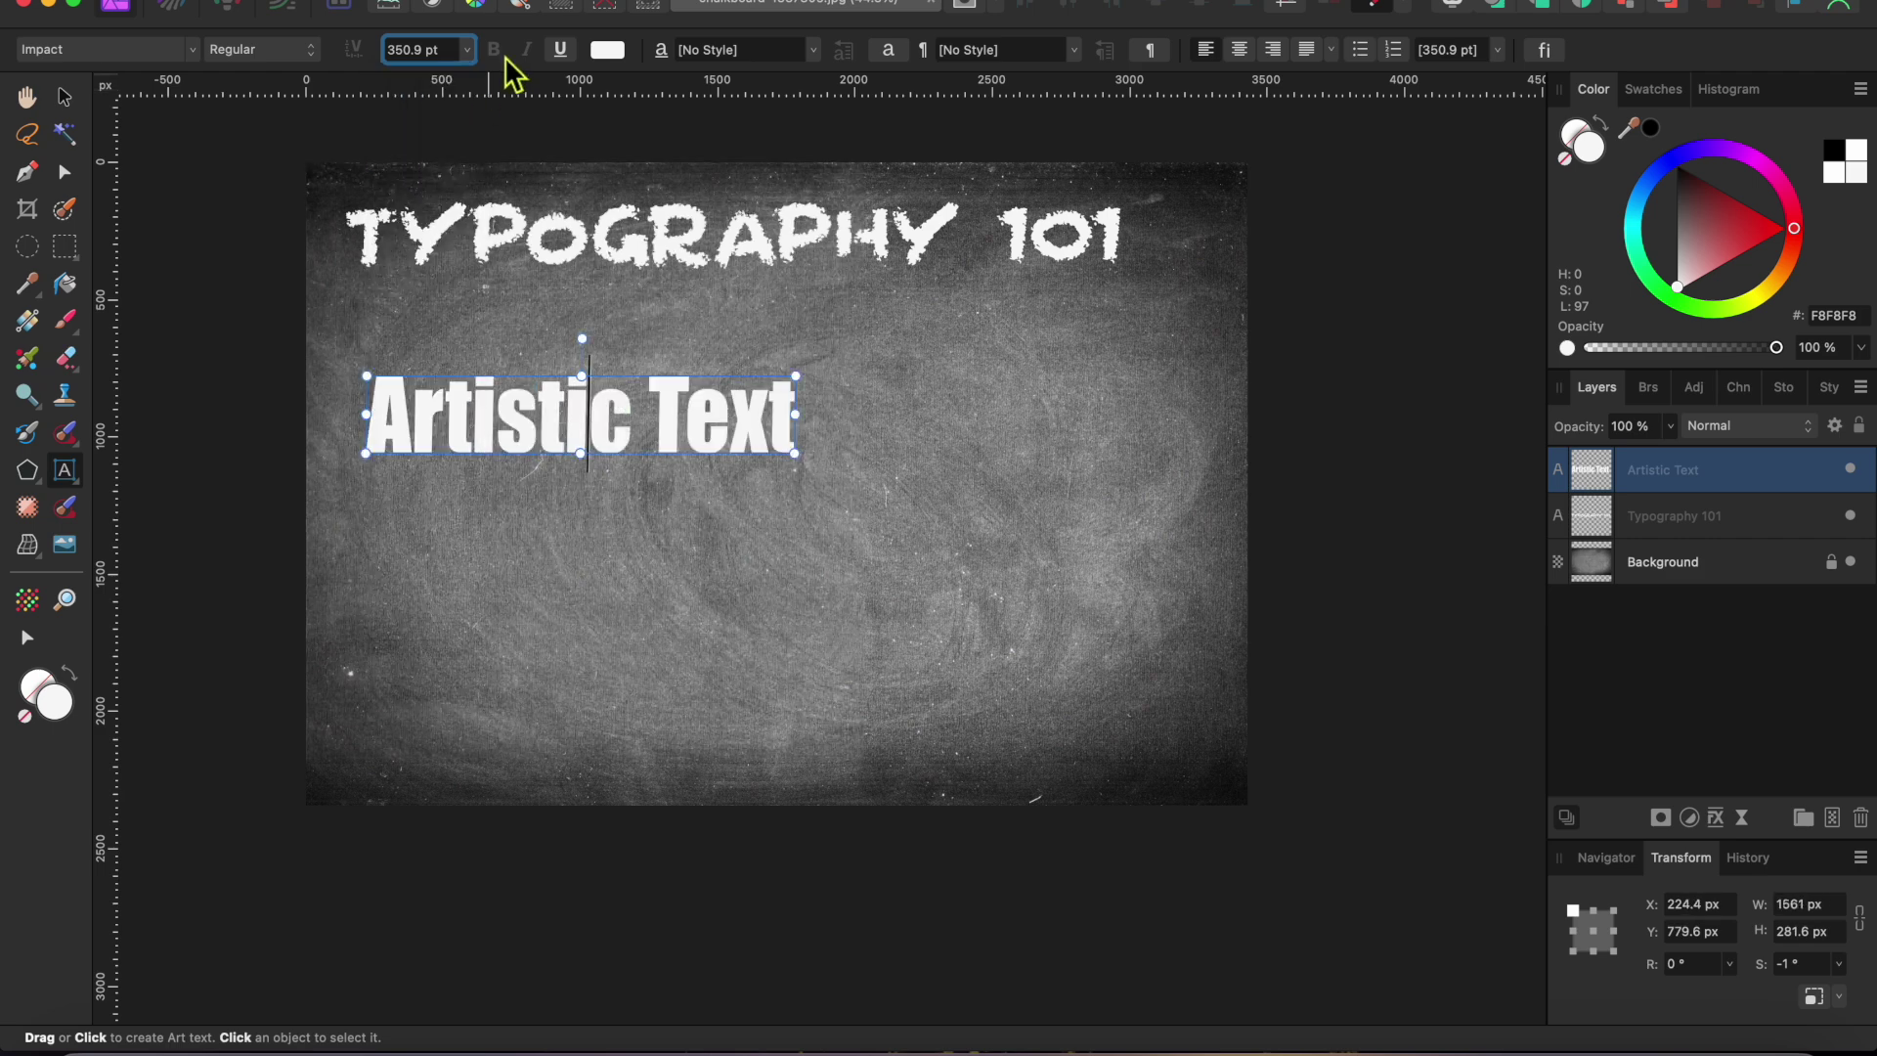
click(561, 50)
Step: Remove the underline and try colouring 'Artistic' green and 'Text' red
click(560, 50)
click(608, 51)
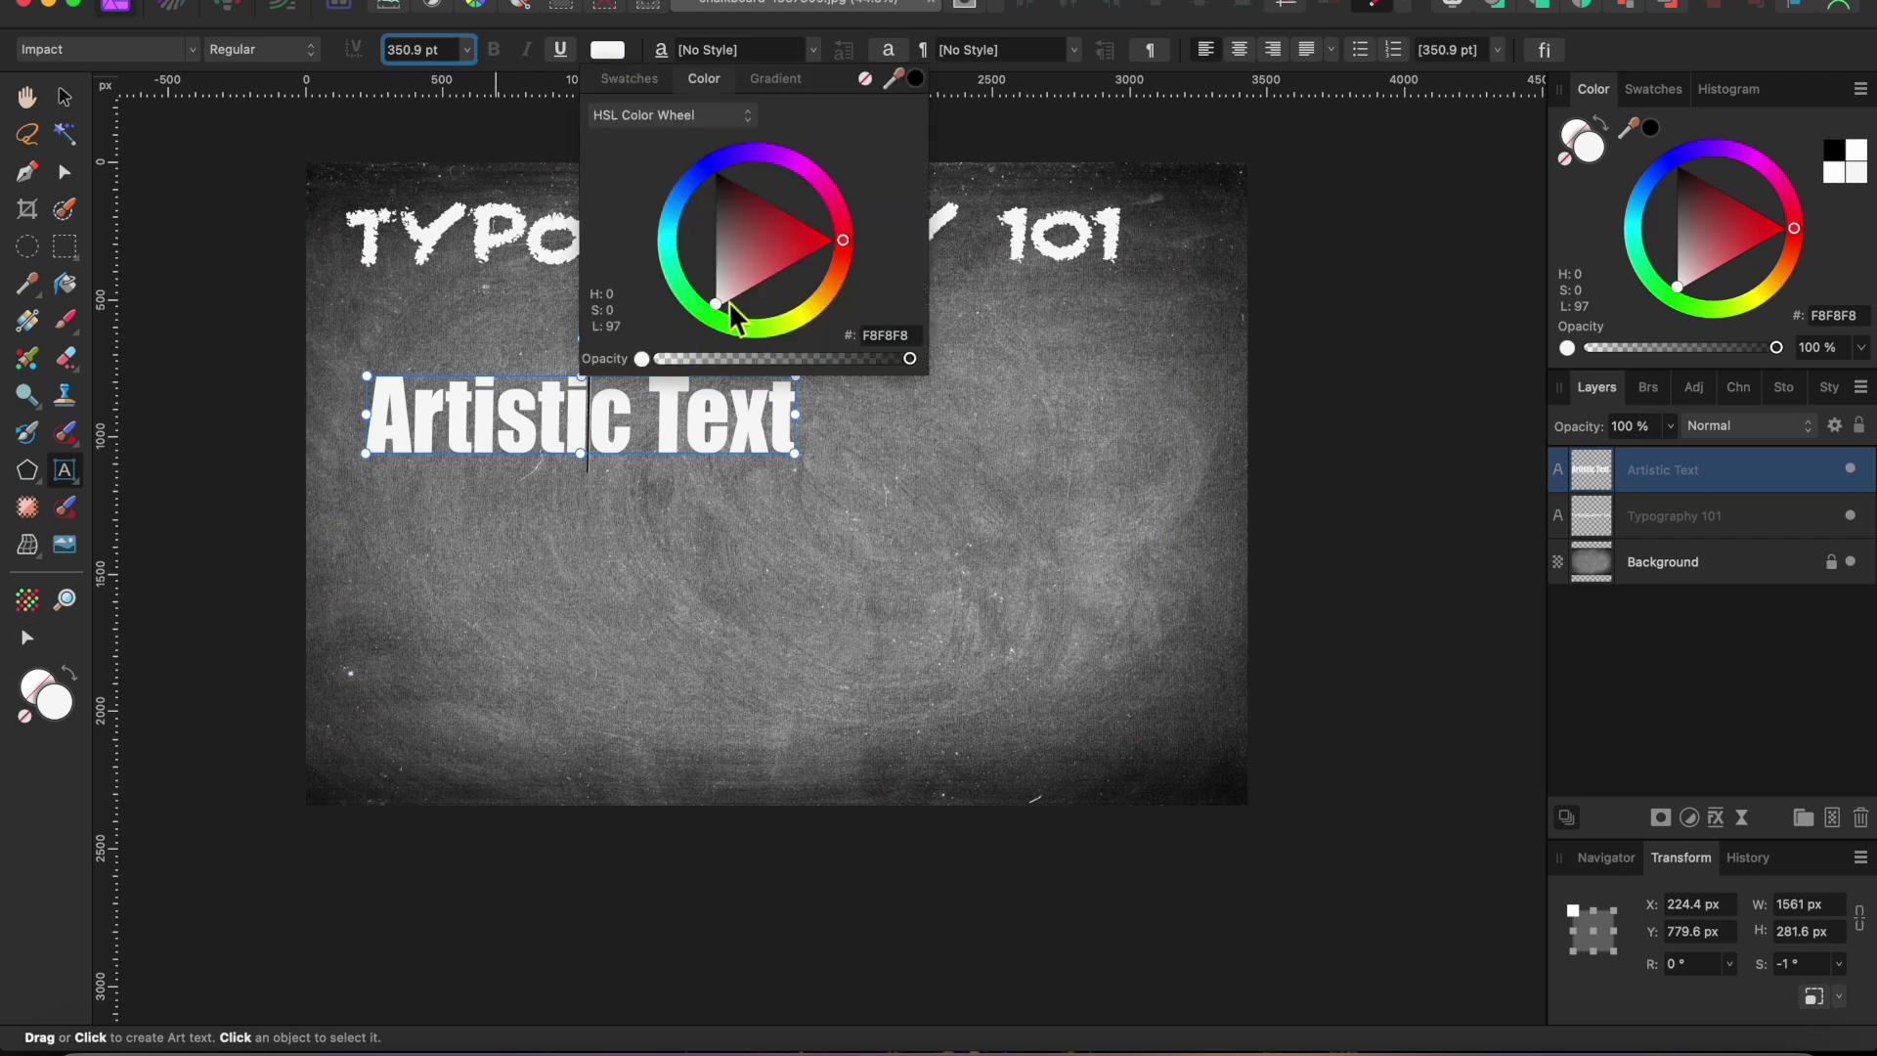
click(745, 326)
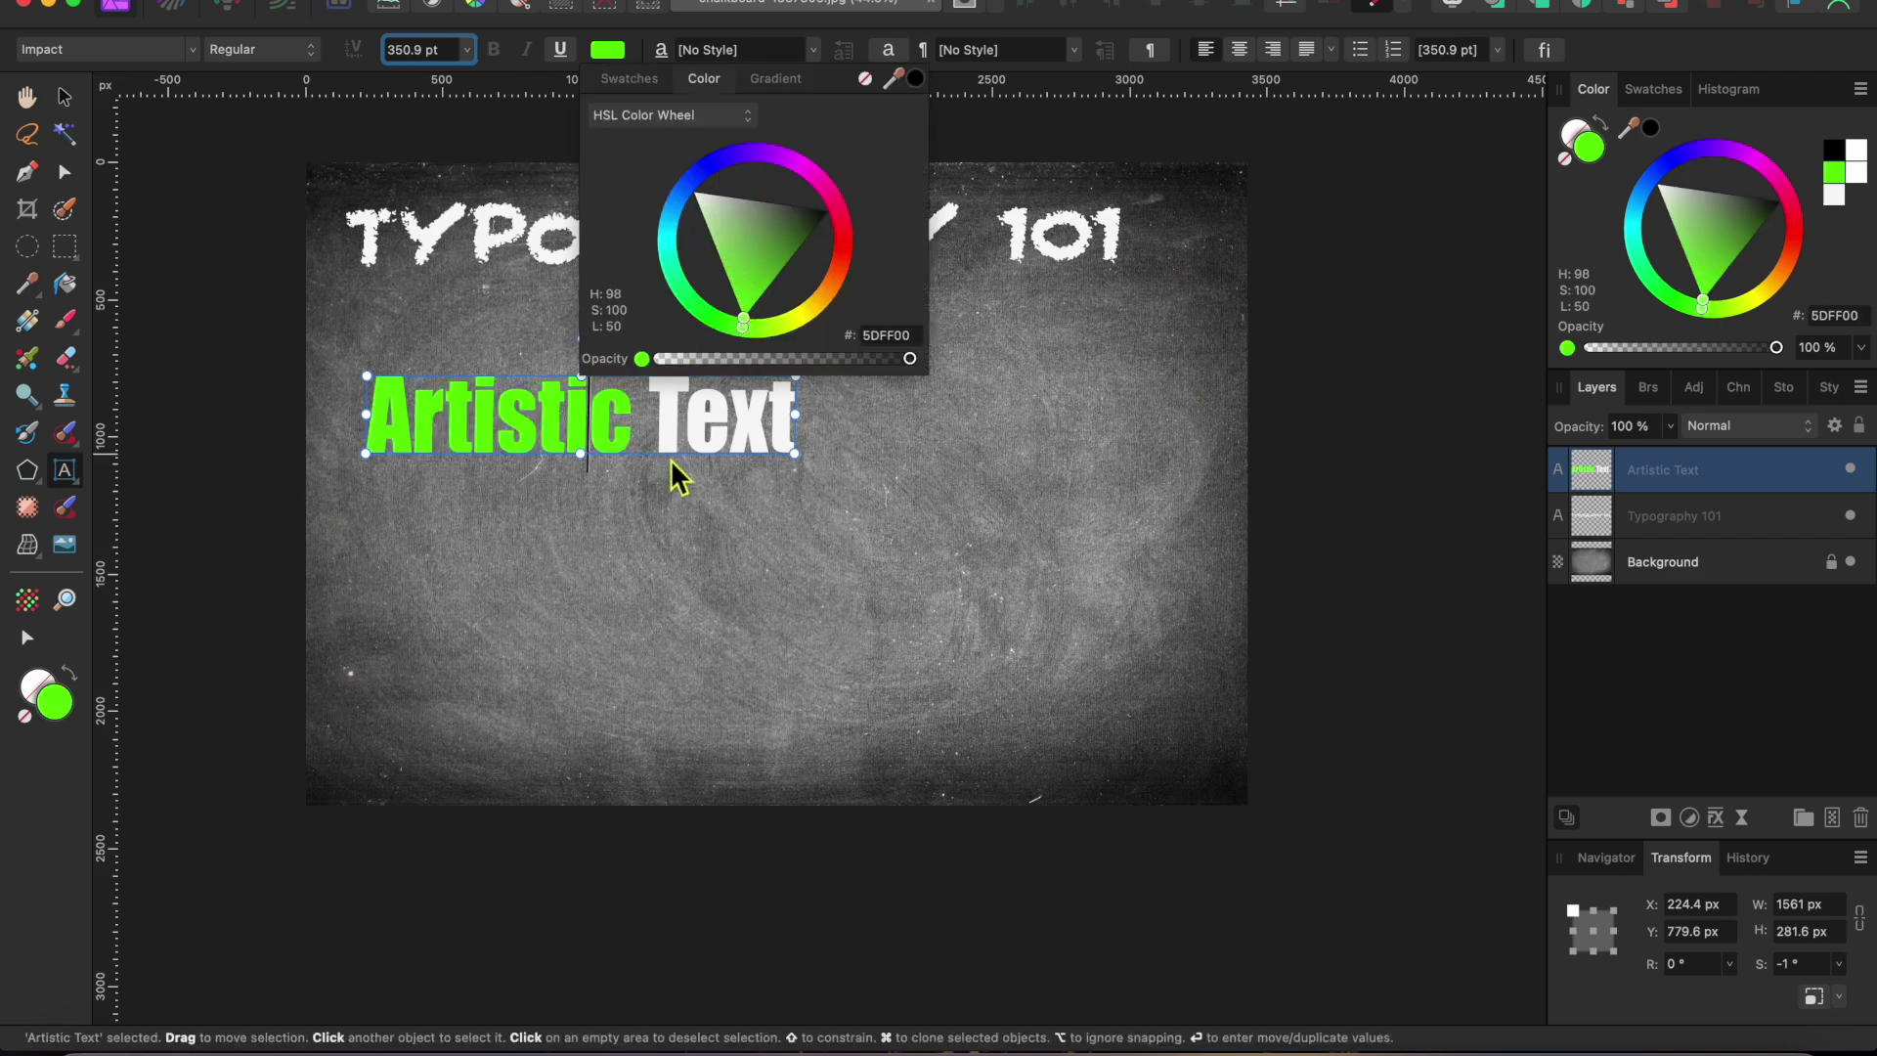
click(733, 440)
click(608, 51)
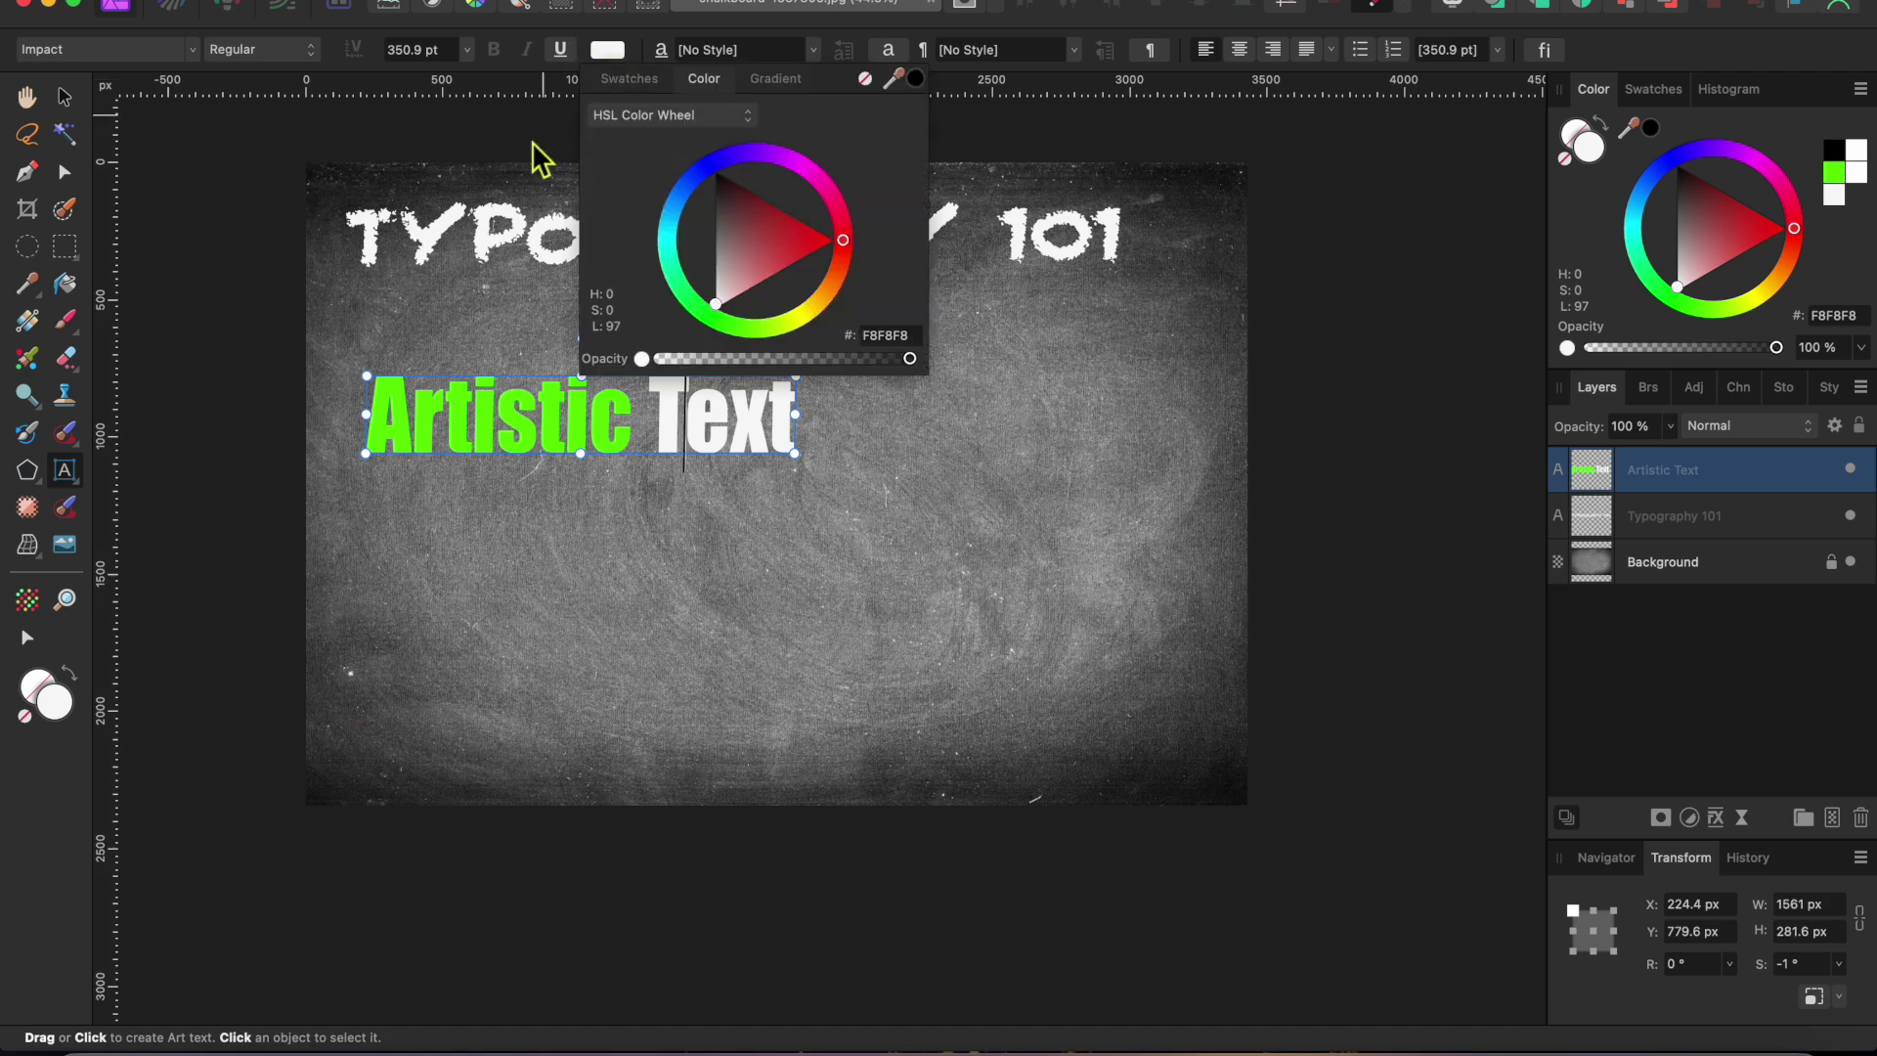
click(846, 270)
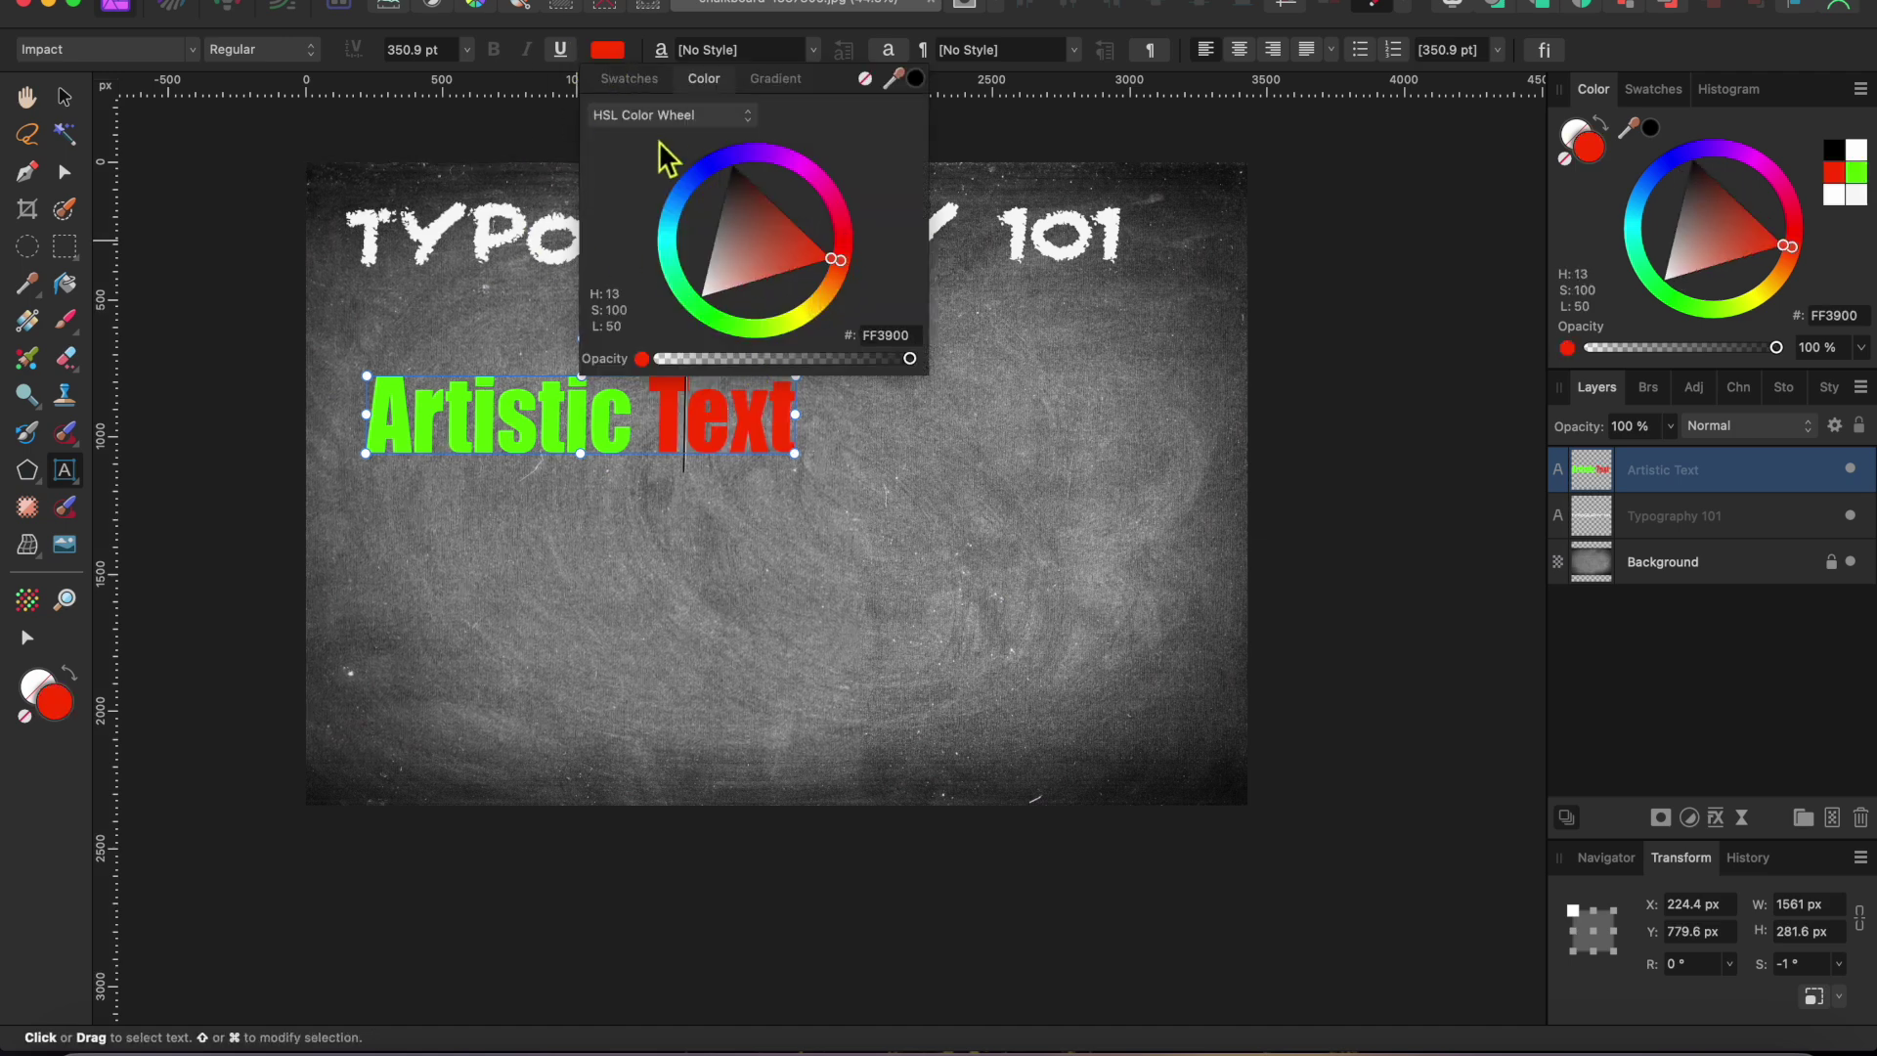
Step: Recolour the whole Artistic Text line magenta (#E400FF)
click(475, 440)
drag(381, 423, 818, 420)
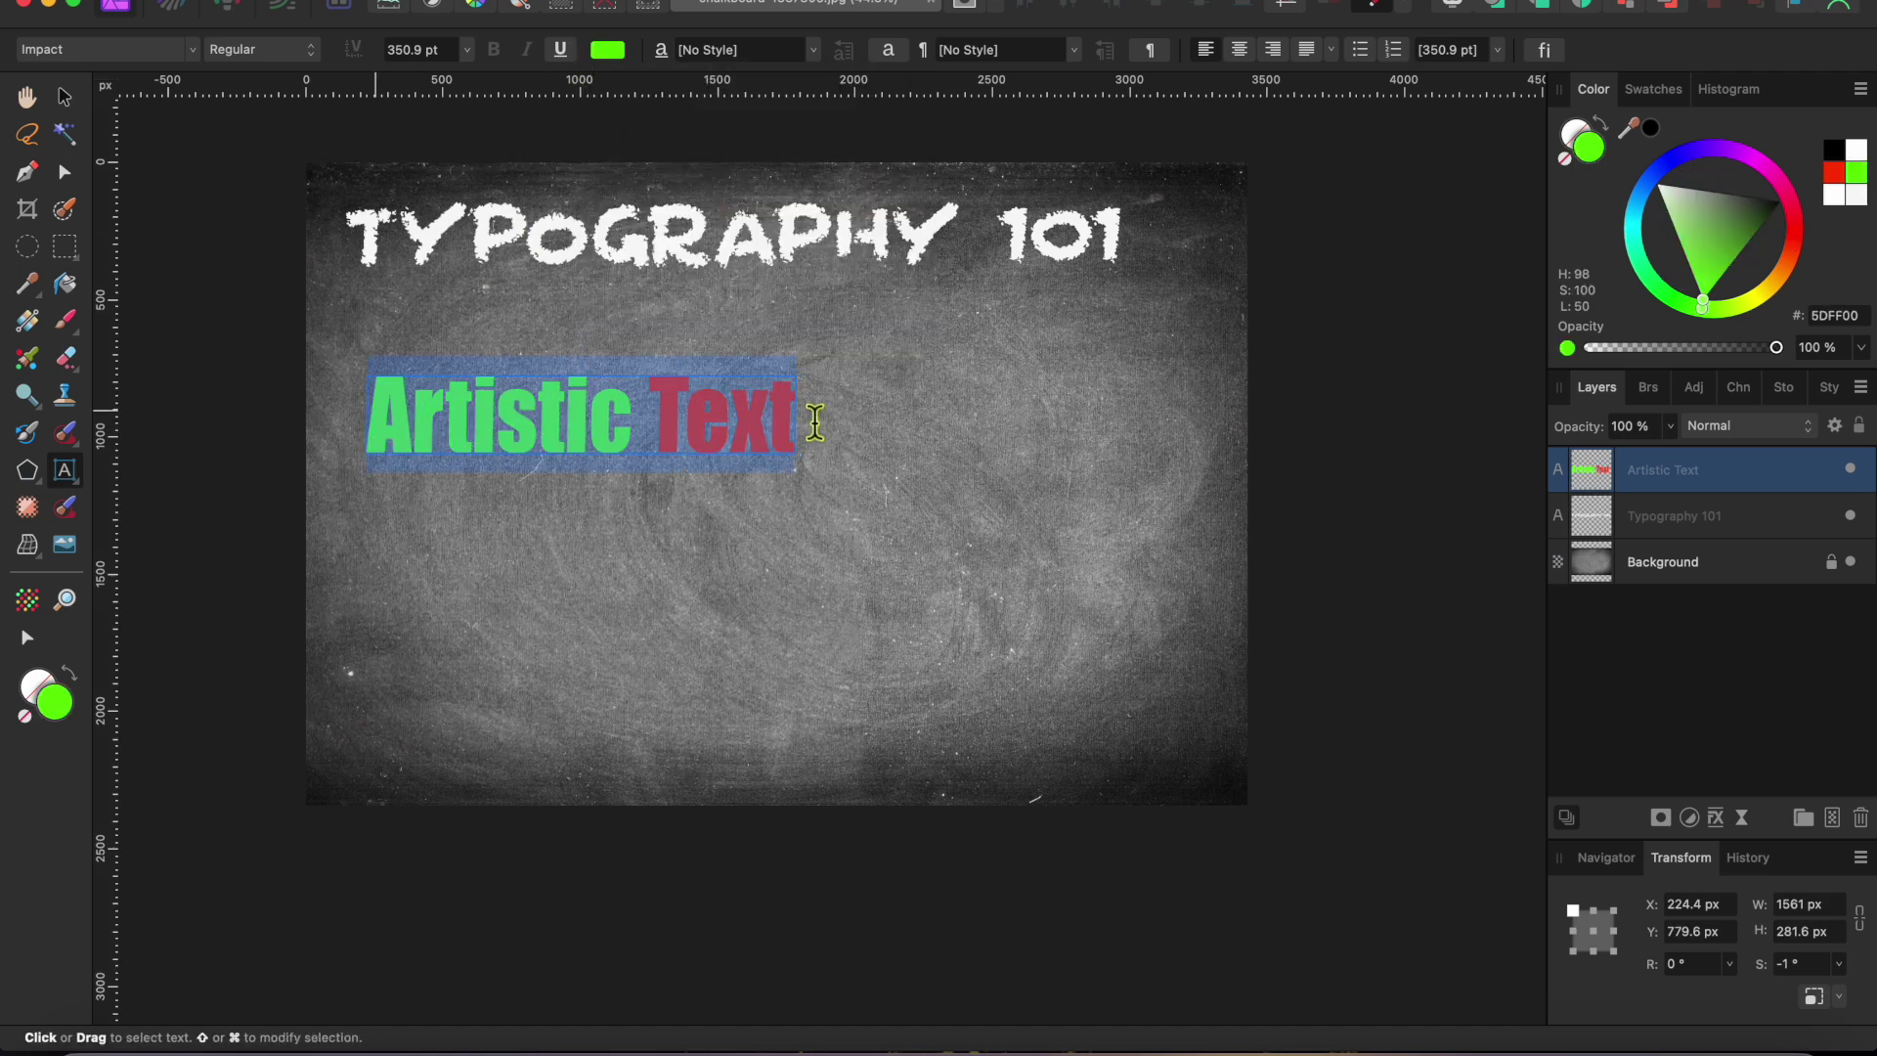
click(618, 52)
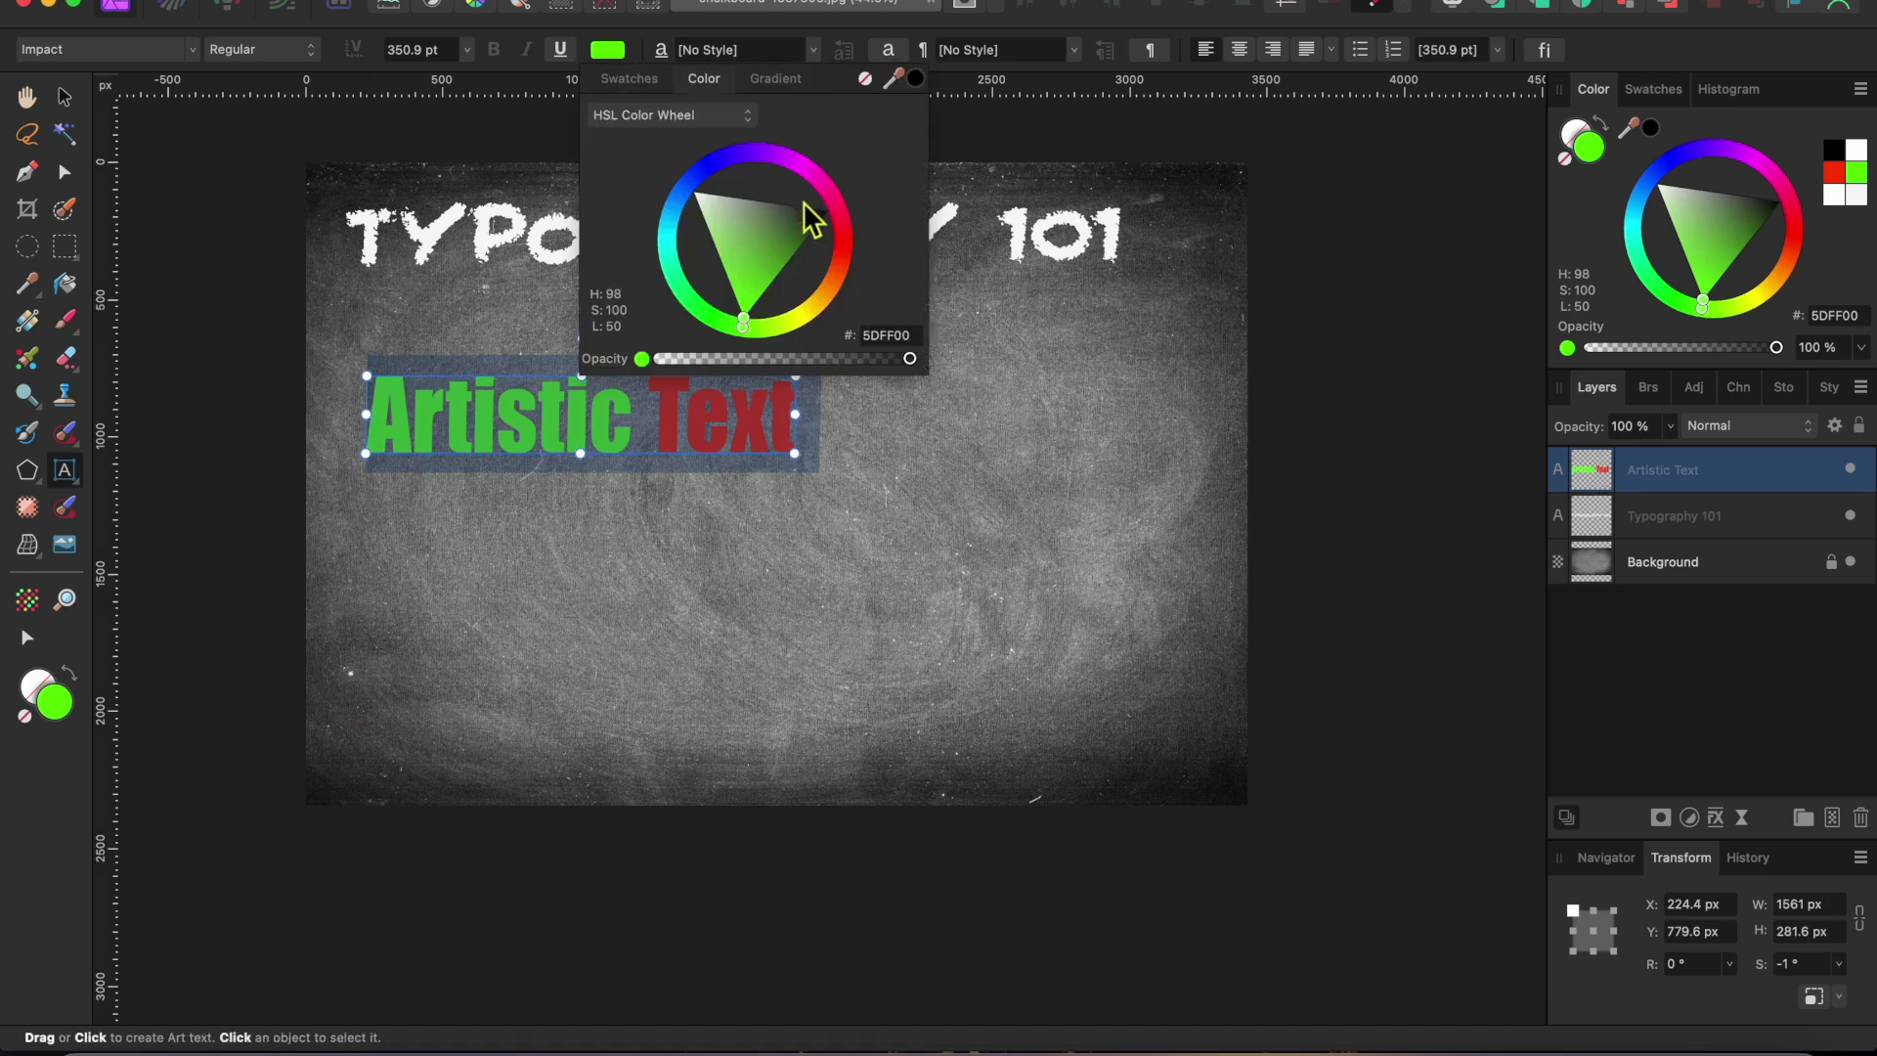
click(790, 163)
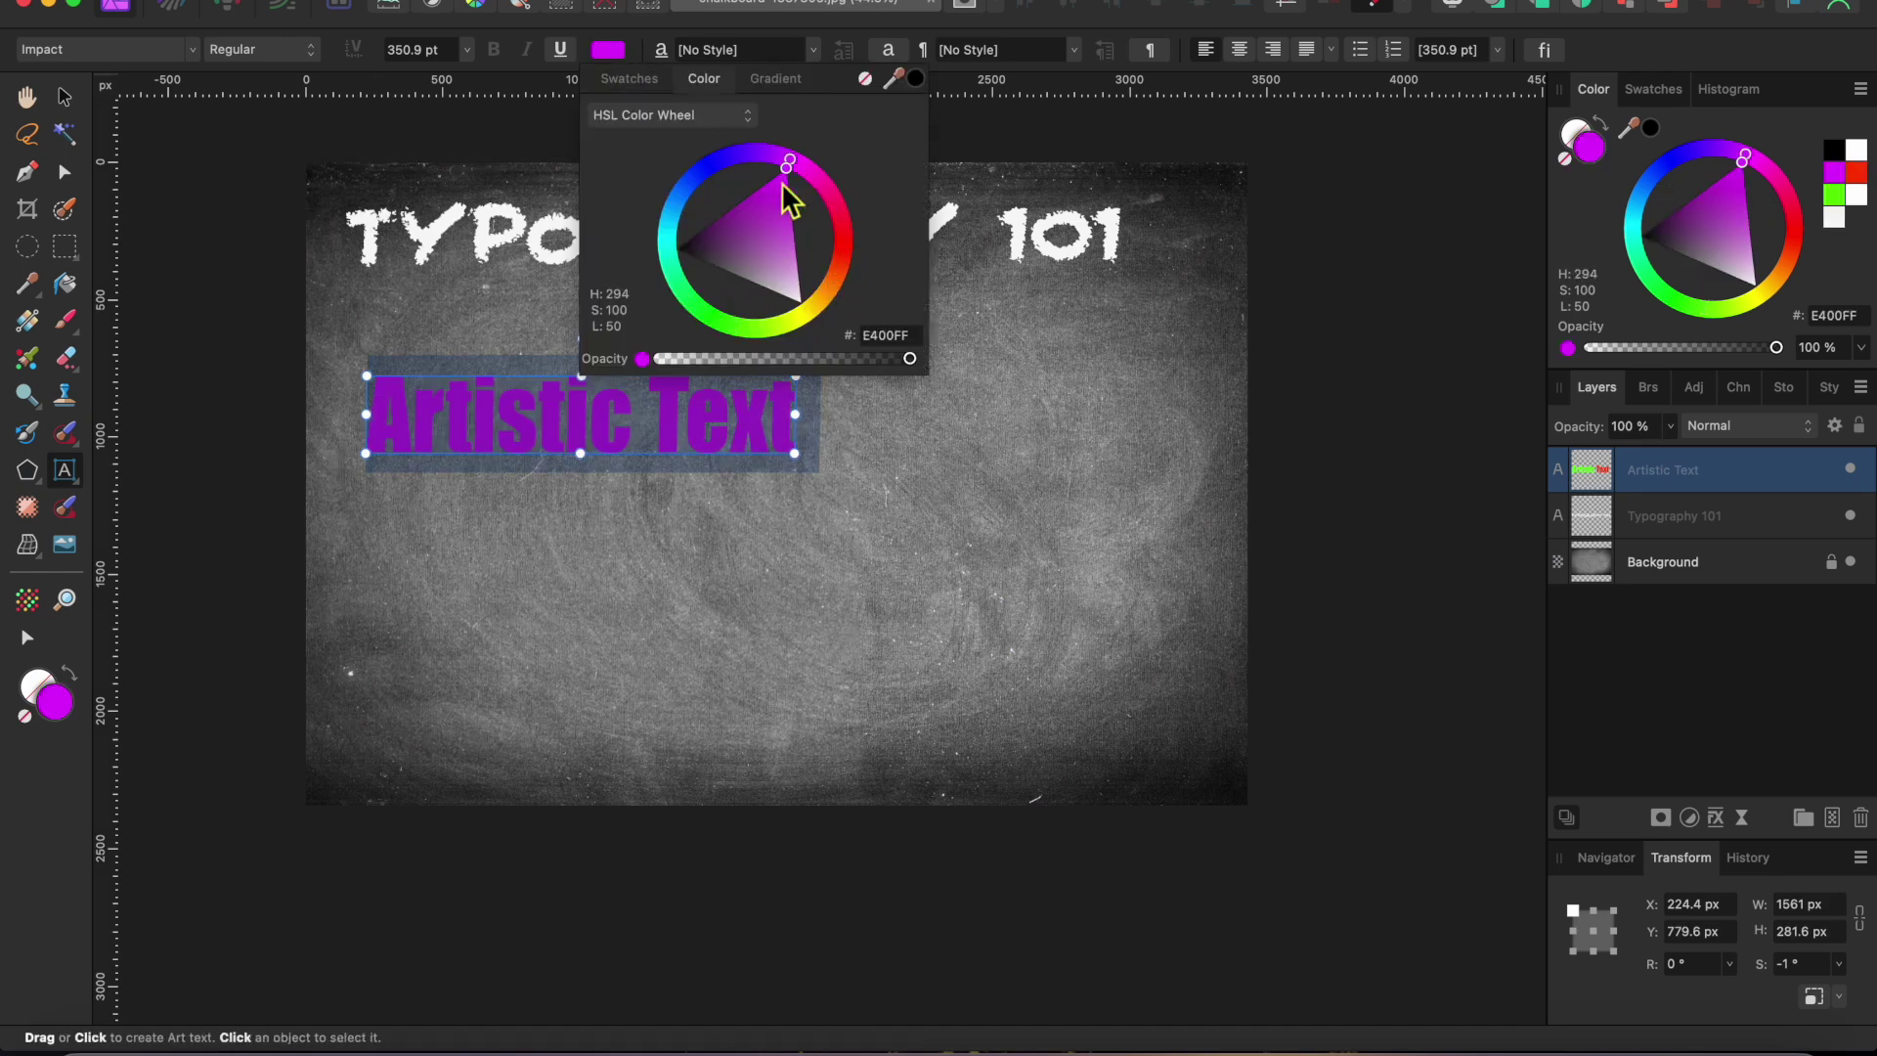
click(851, 456)
Step: Recolour the whole line near-white #F3F3F3 so it reads like chalk
click(588, 437)
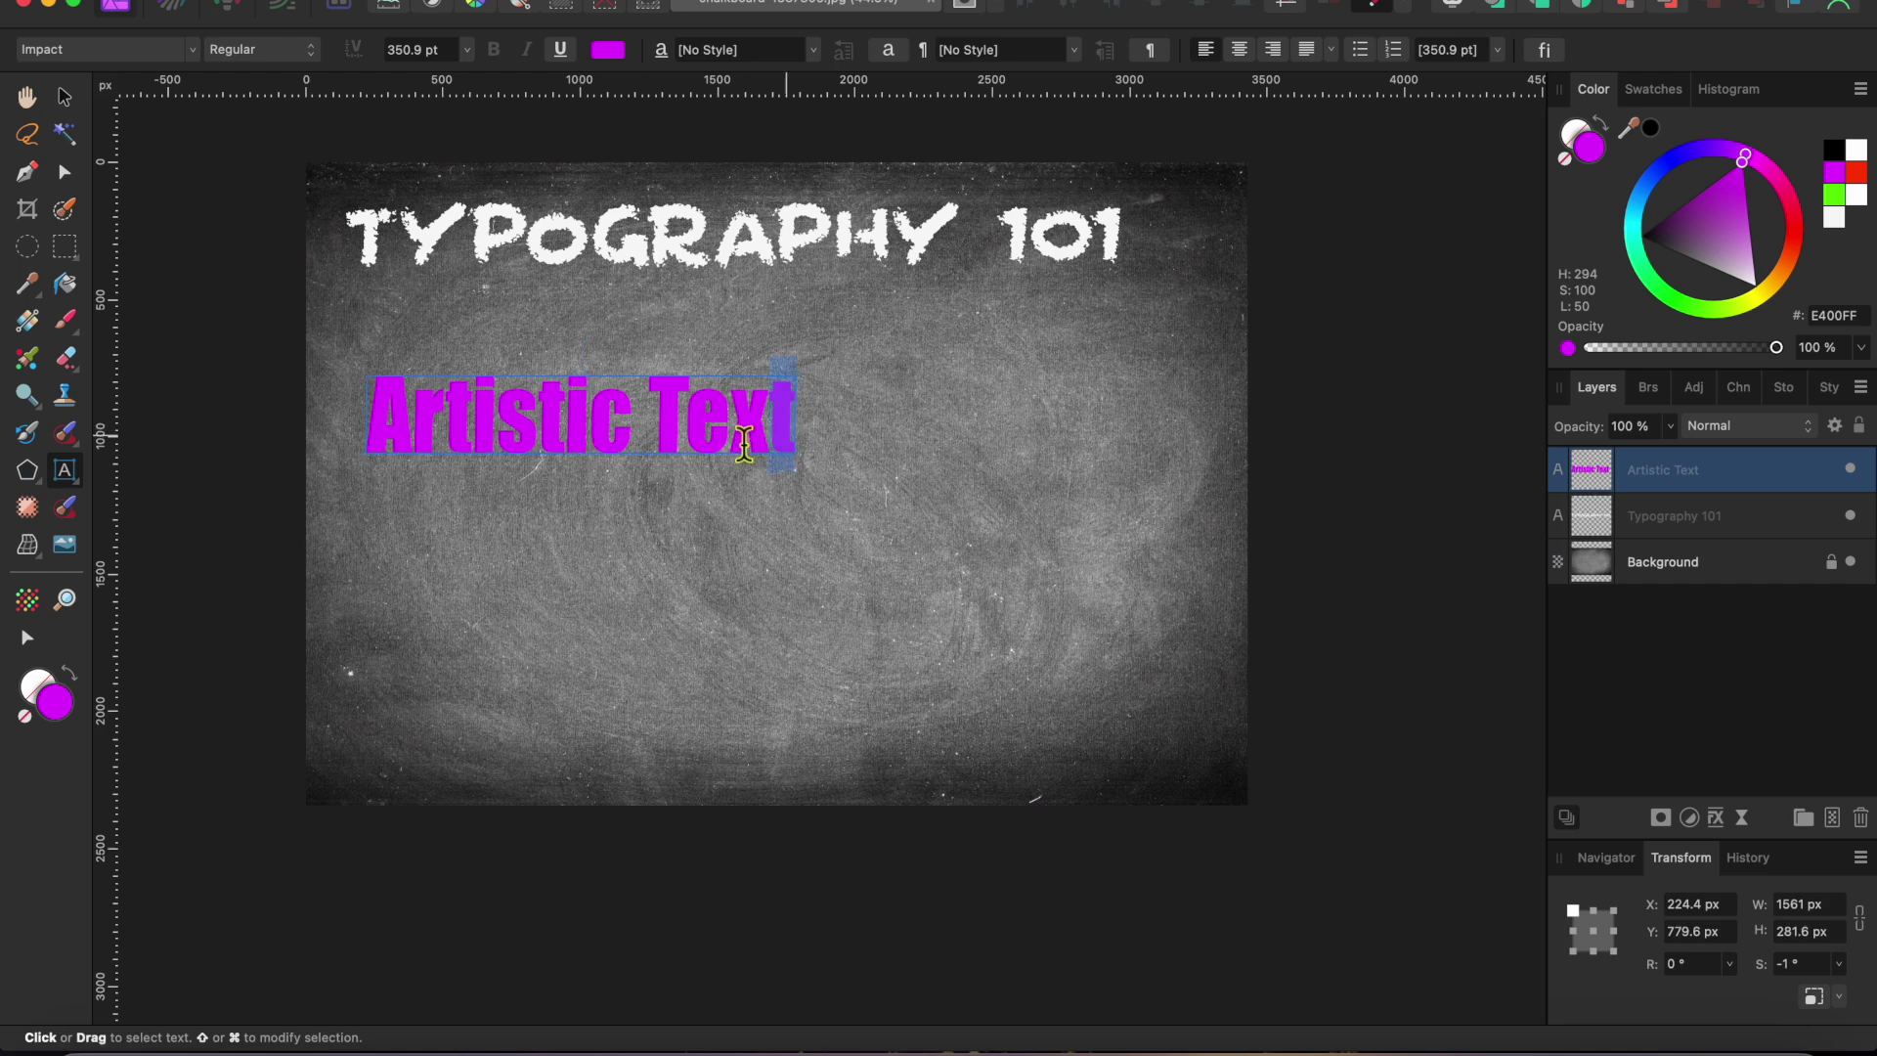
drag(745, 442, 394, 426)
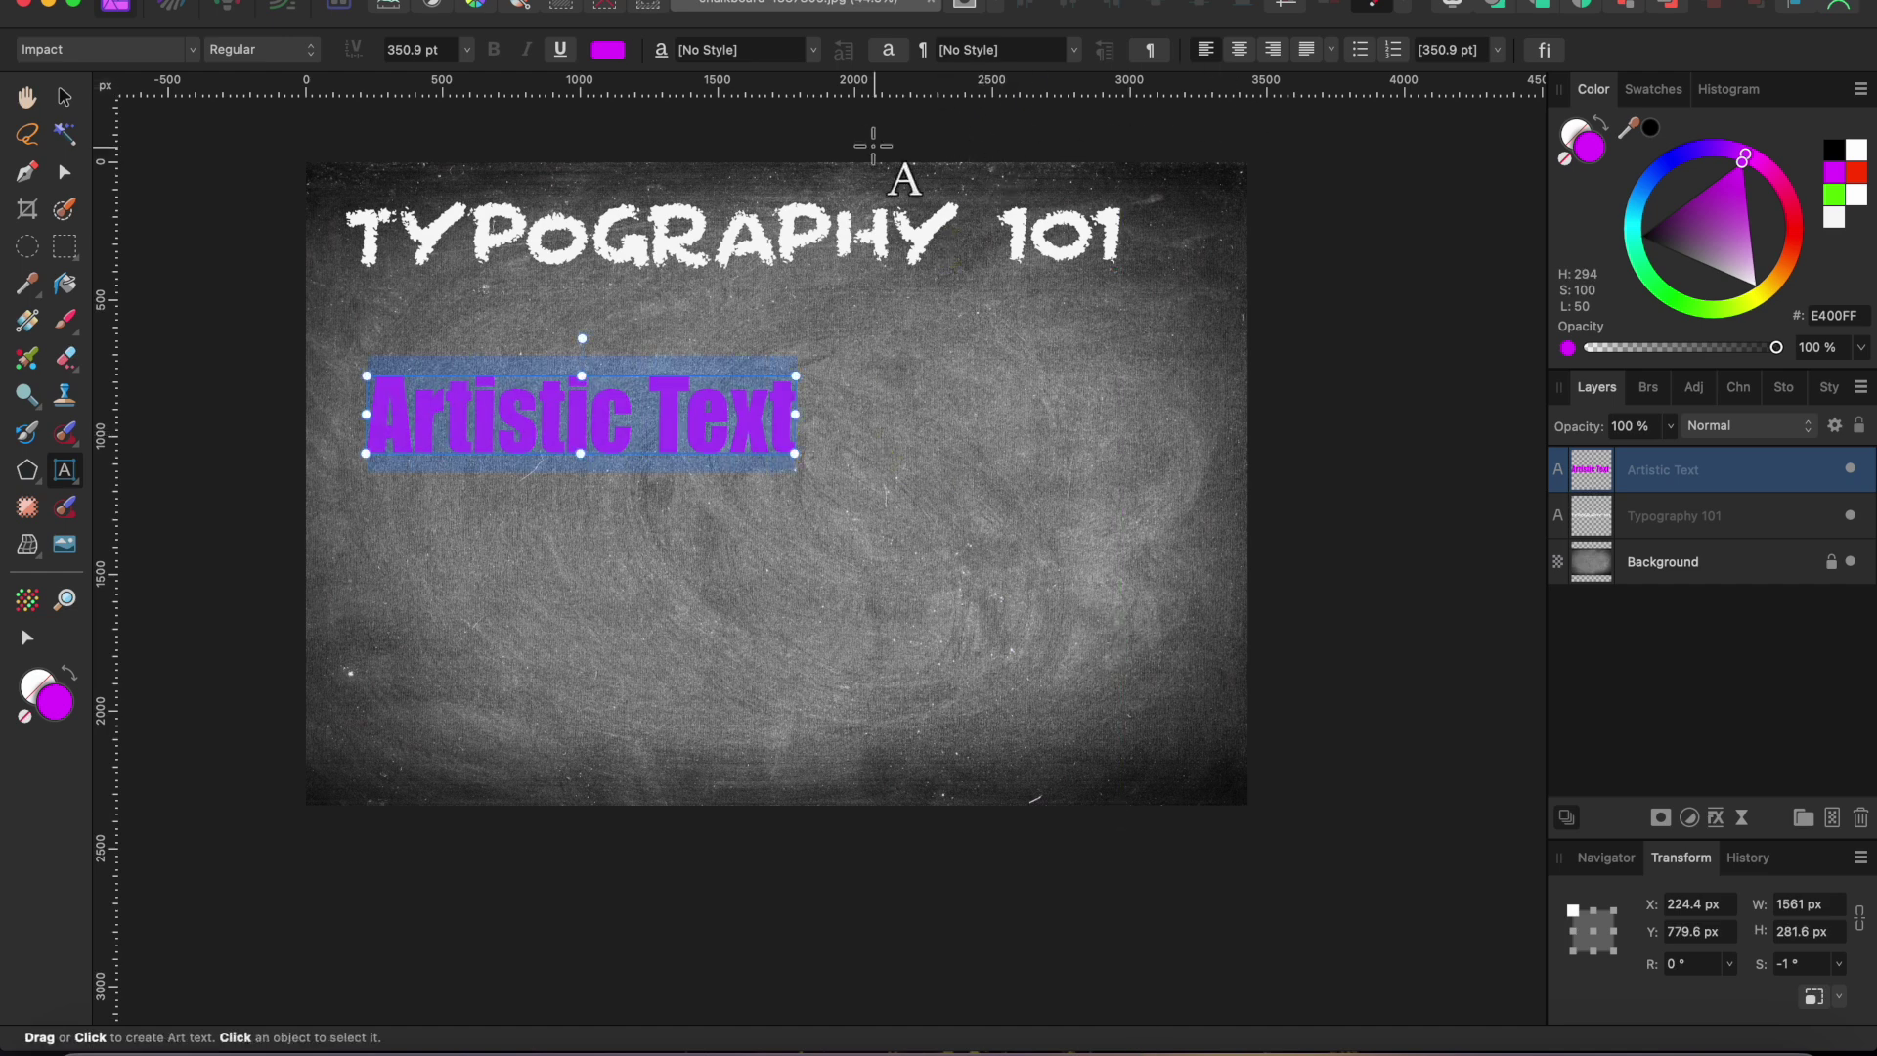
click(600, 55)
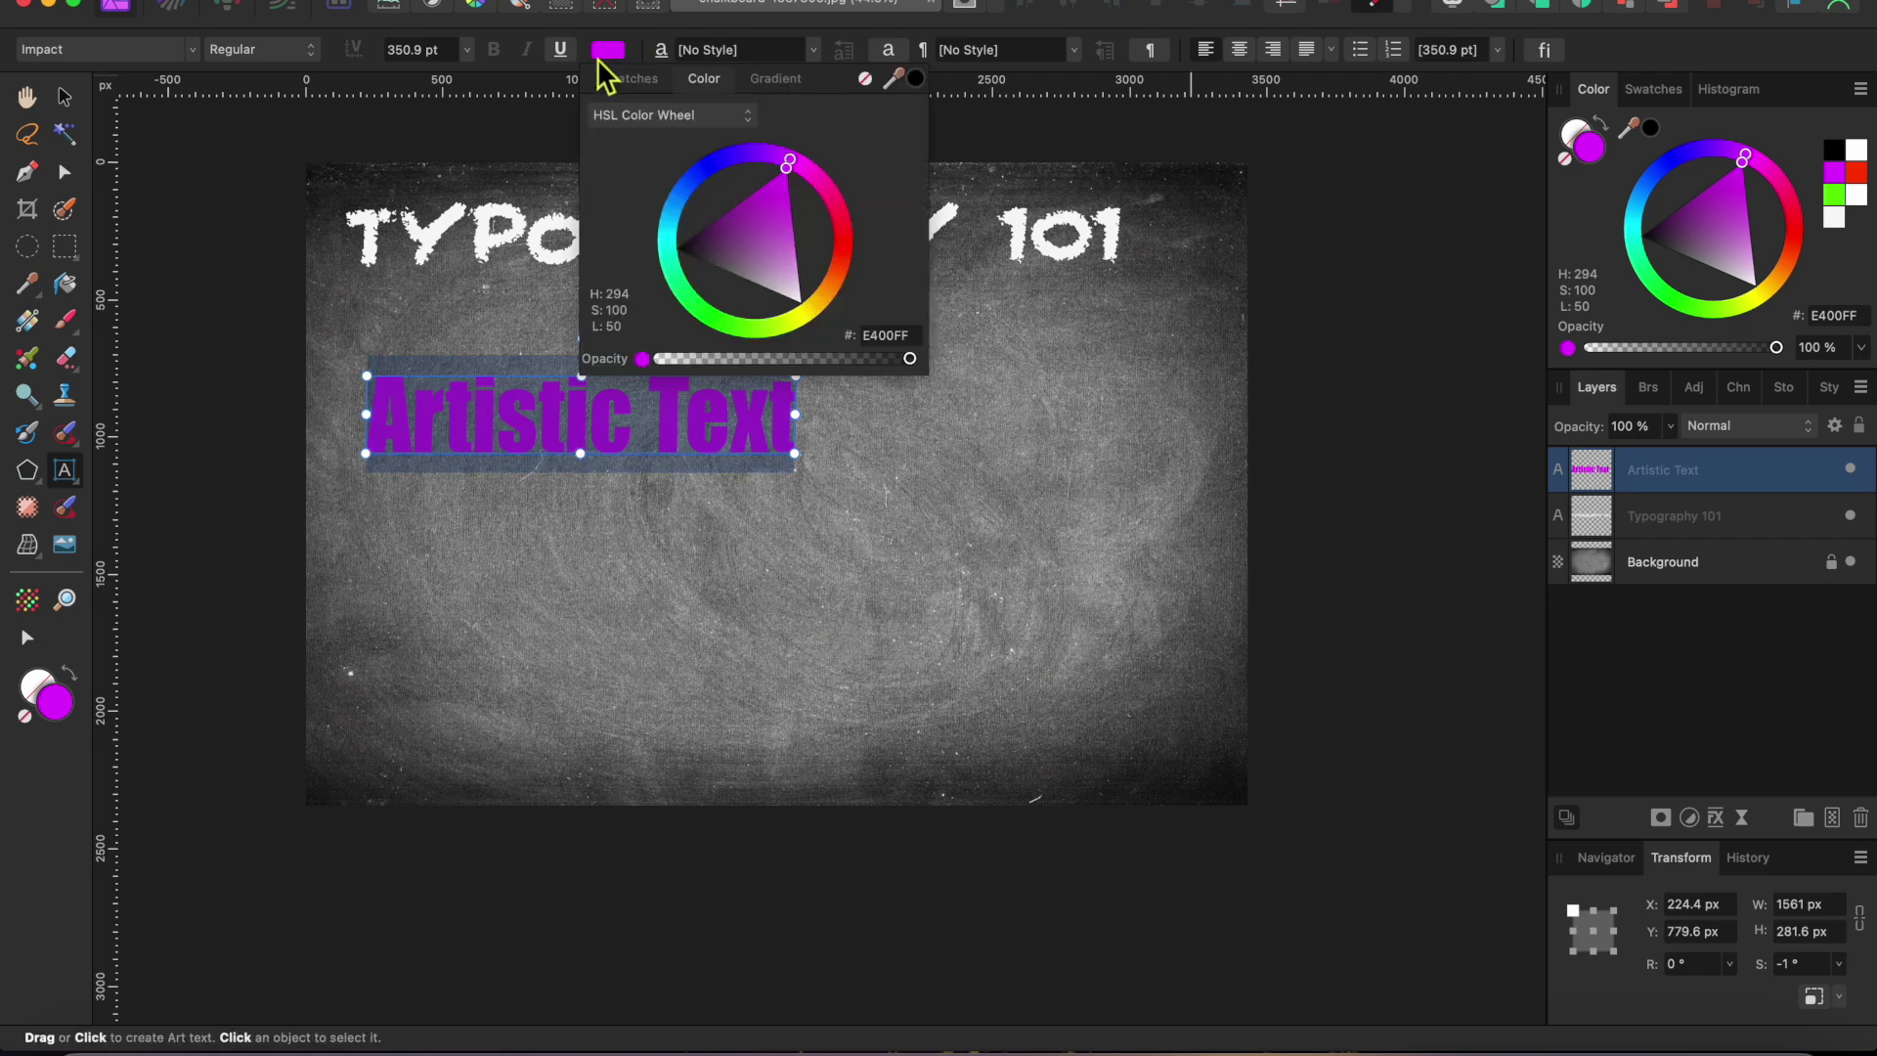
drag(783, 250, 796, 335)
click(788, 453)
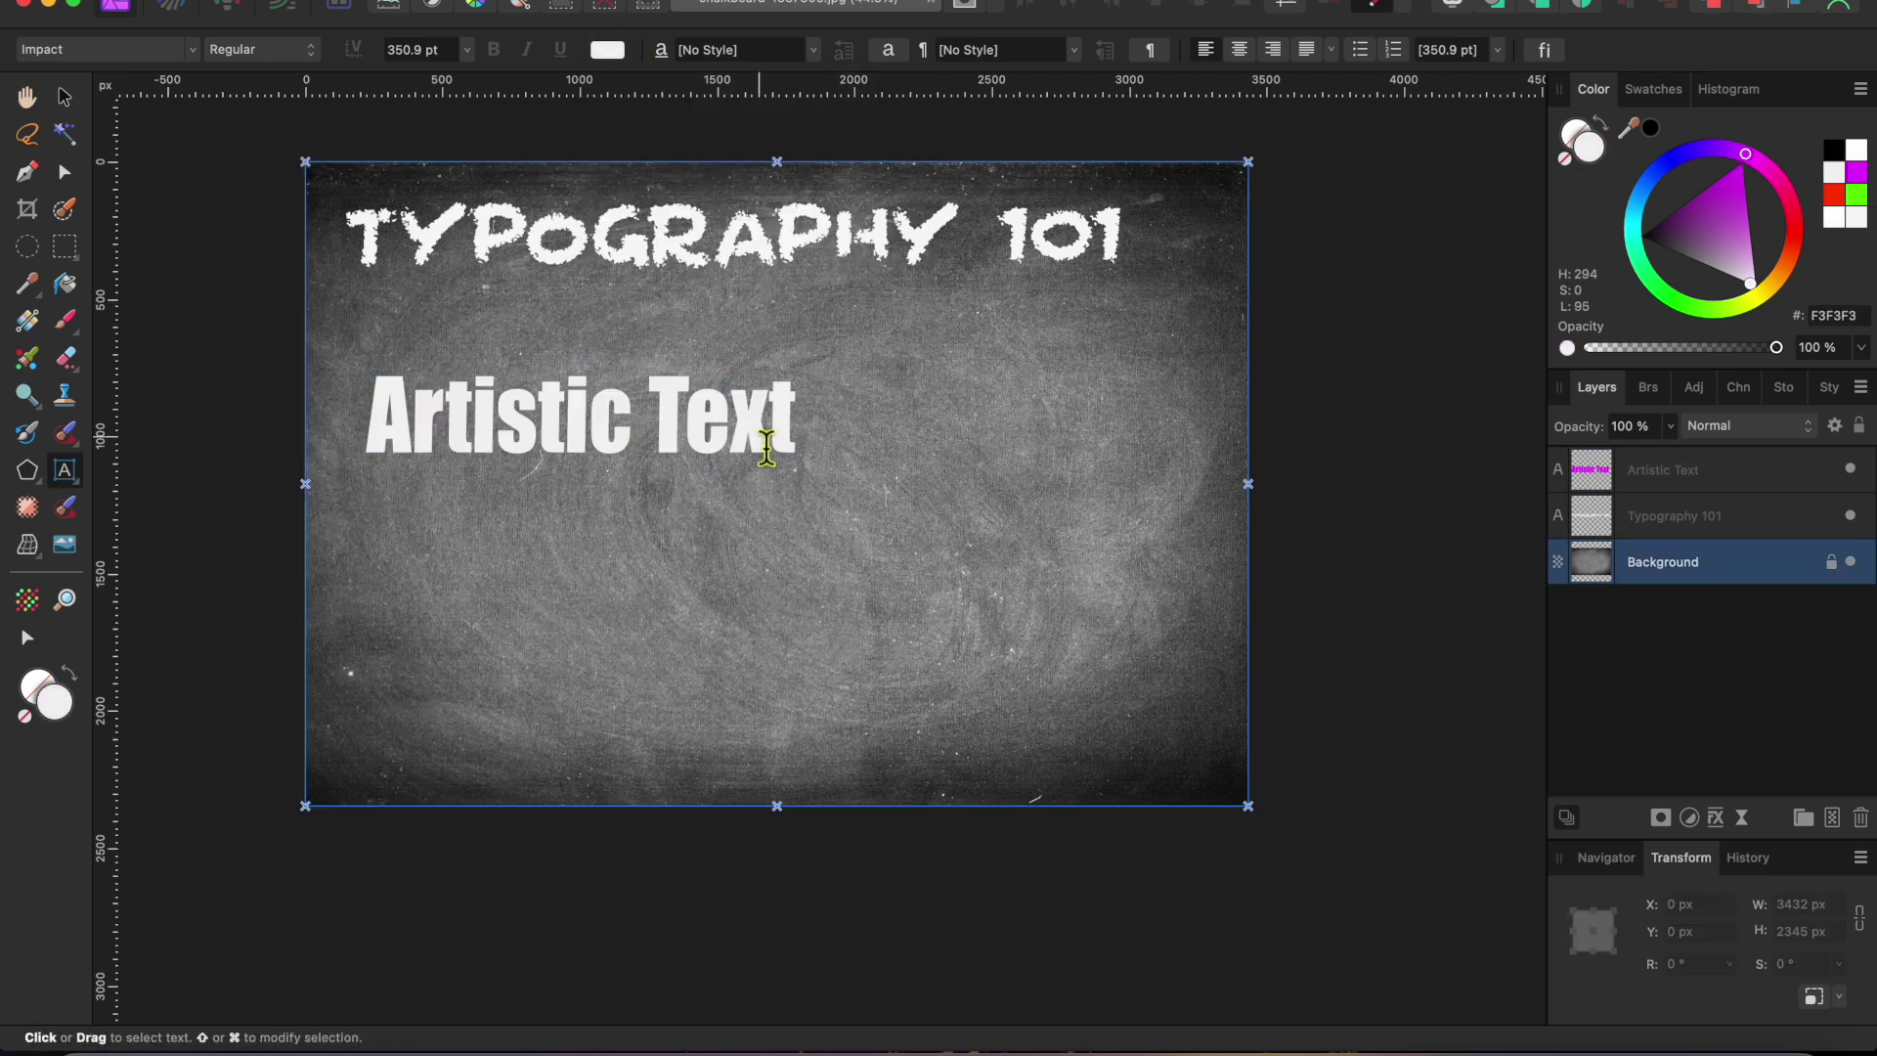
double_click(766, 450)
Step: Add a 3D layer effect with about 14 px radius to the Artistic Text line
key(super+a)
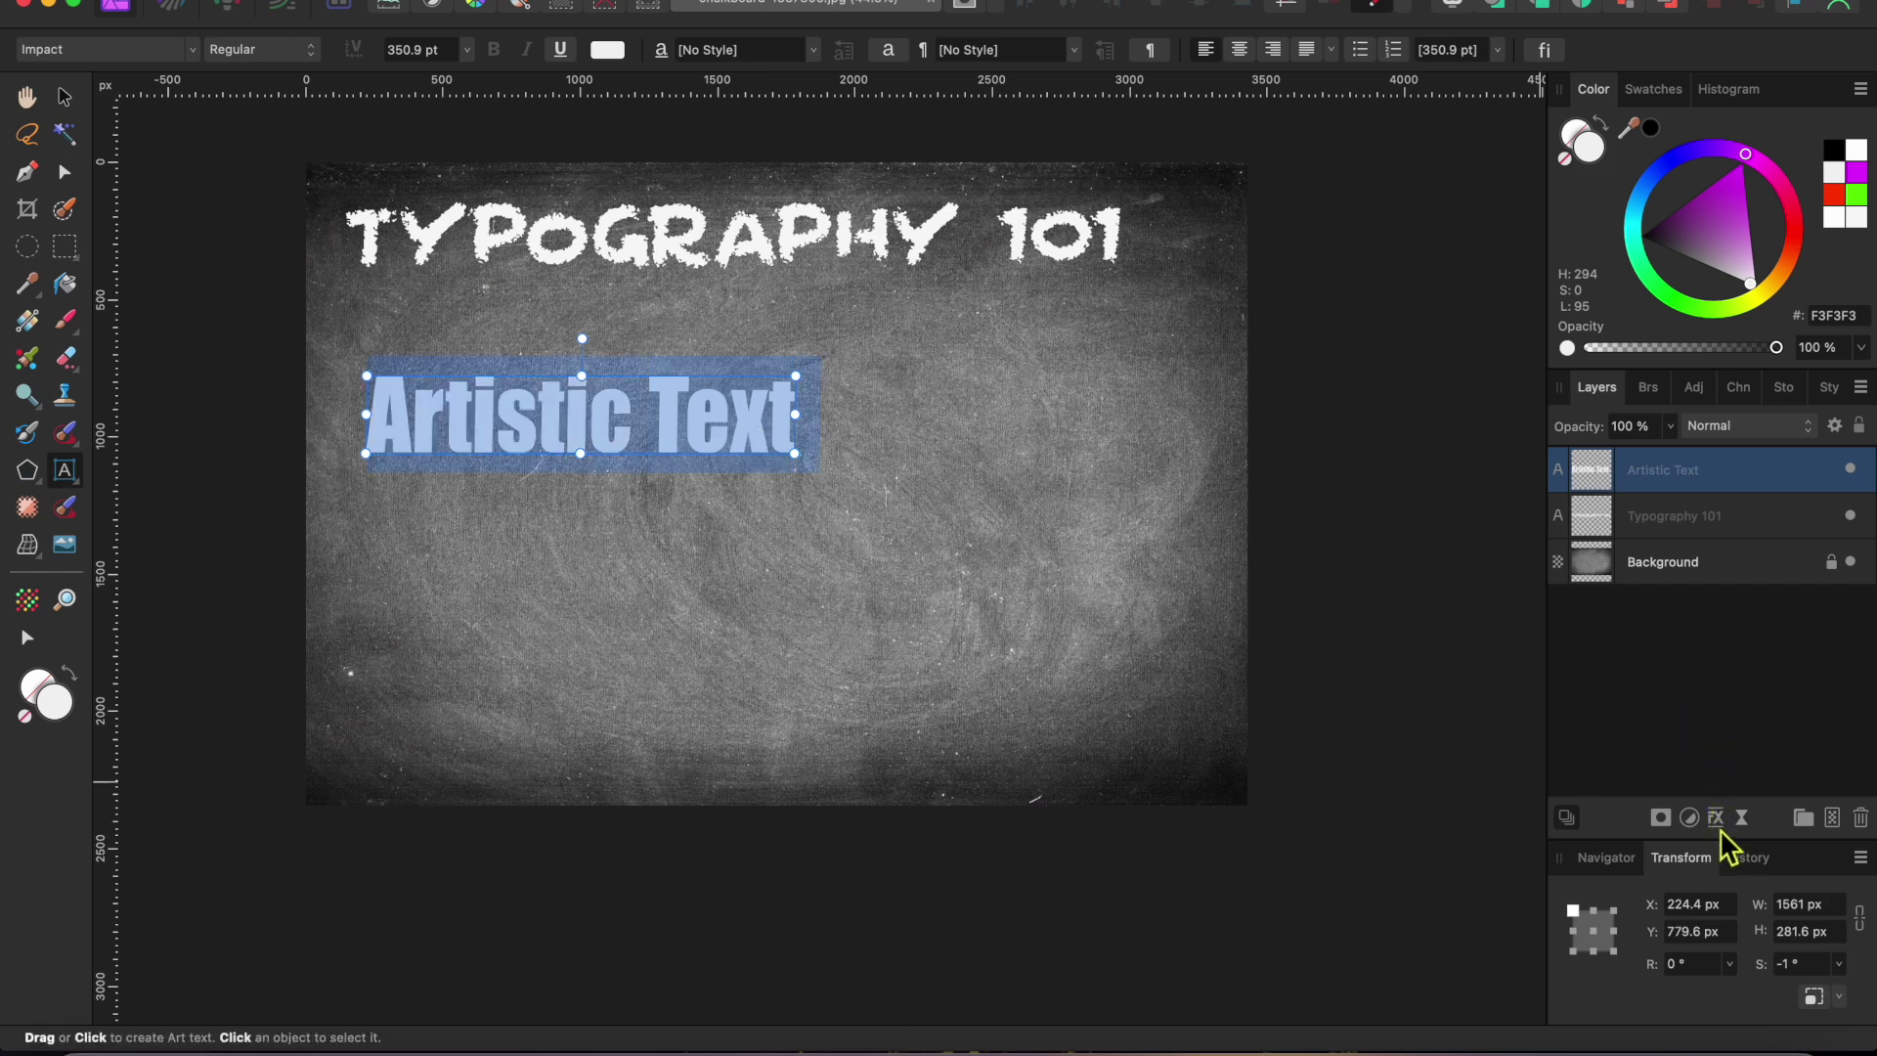
click(1718, 821)
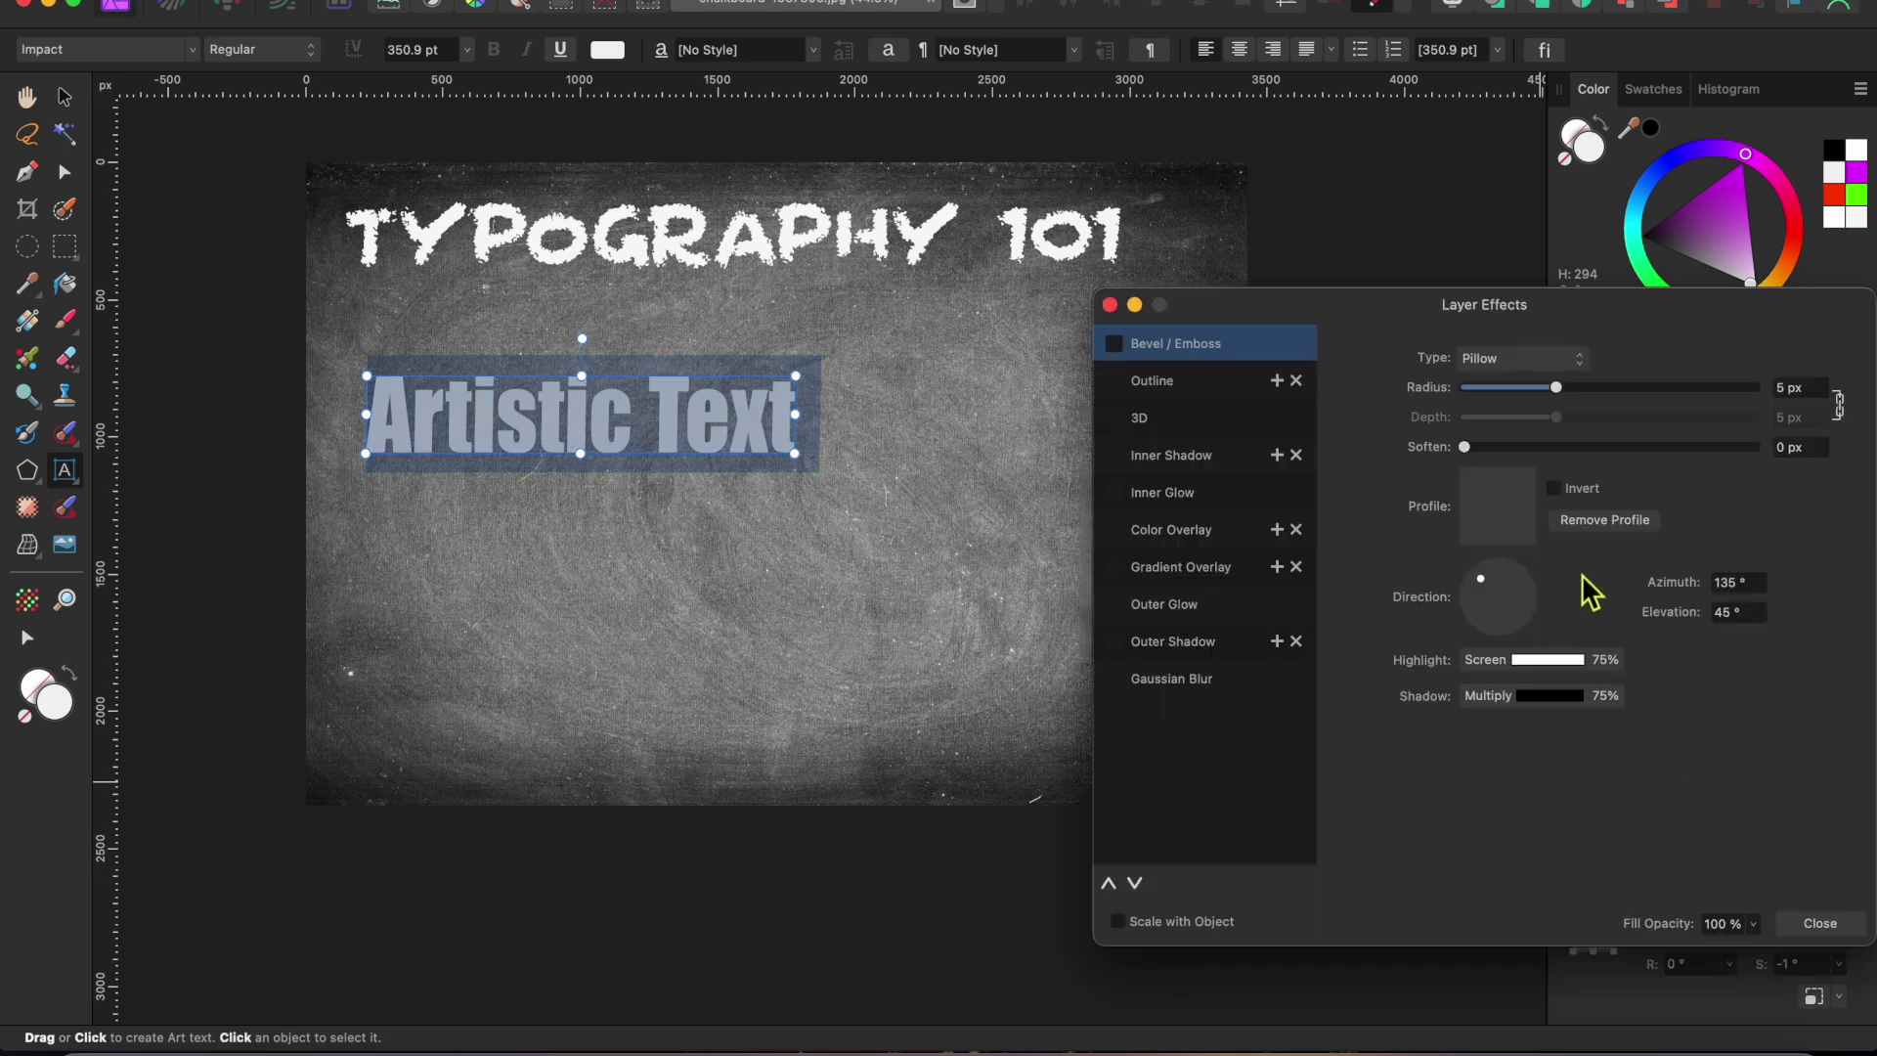
click(1141, 423)
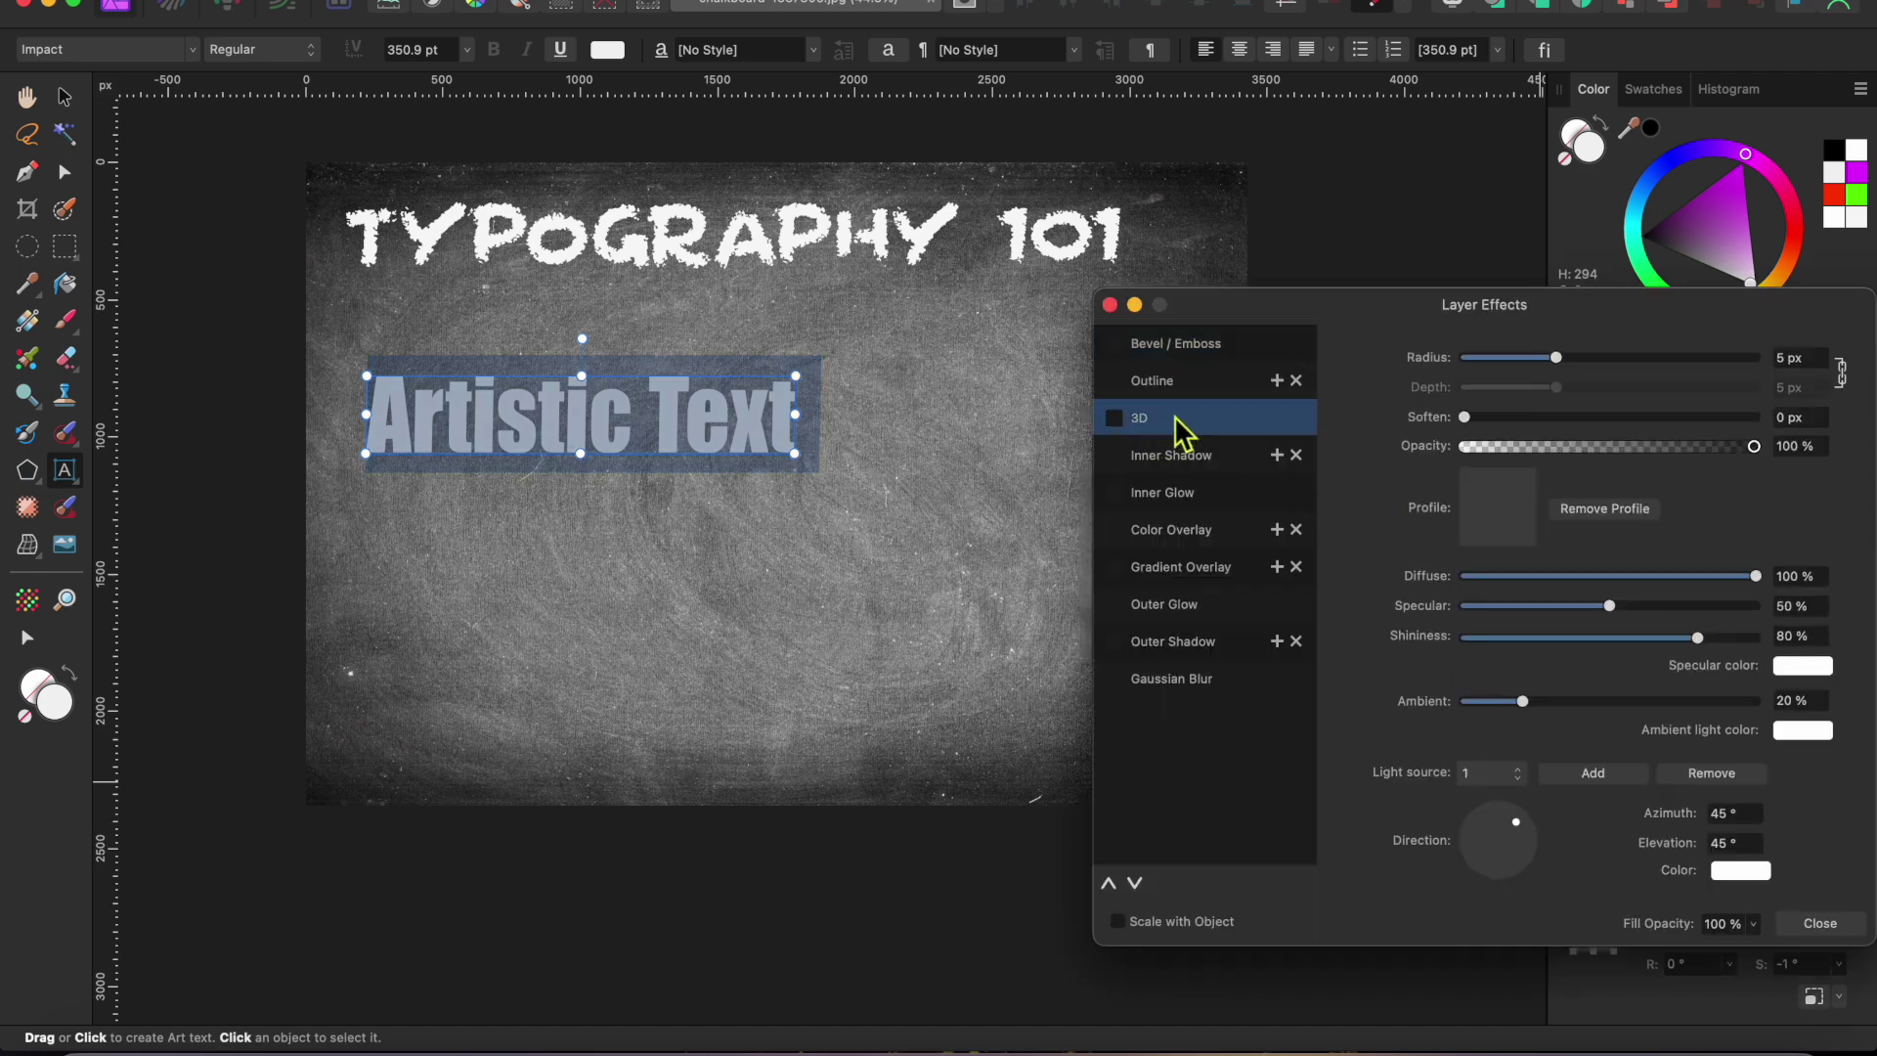
click(1114, 418)
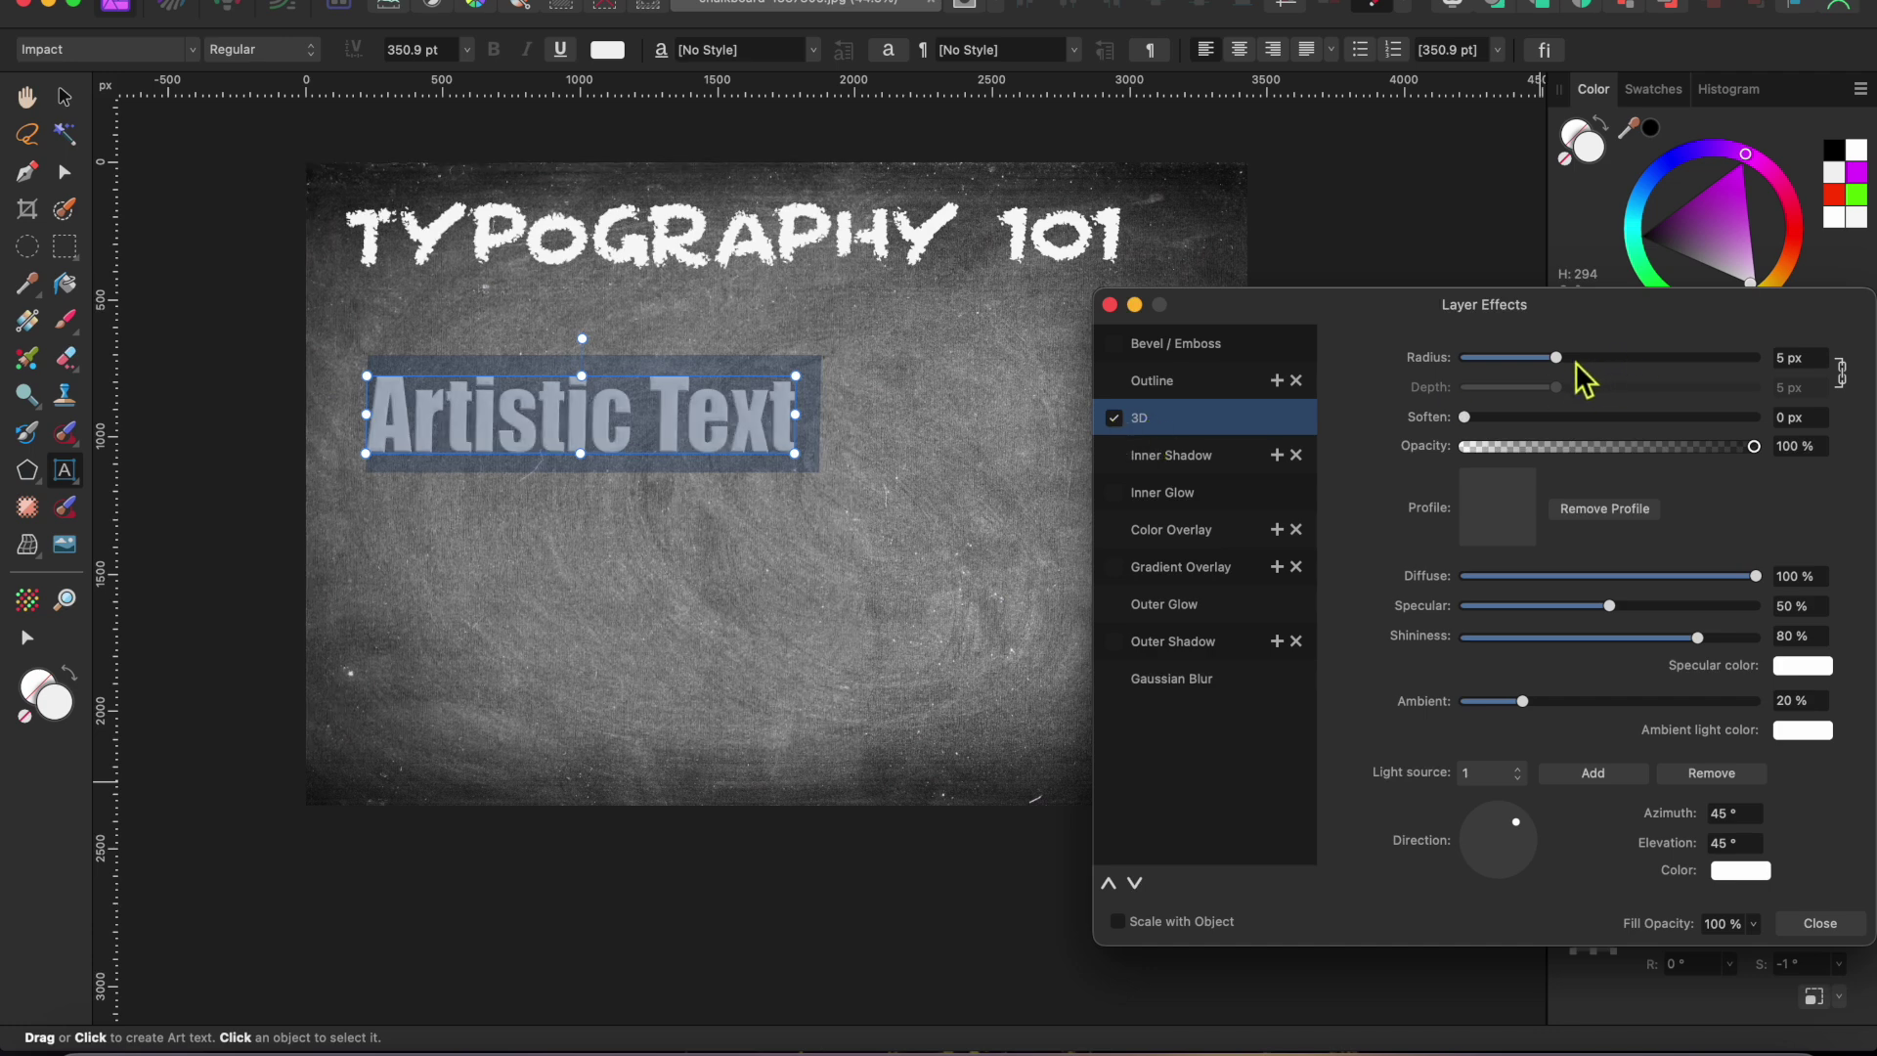
drag(1556, 358, 1603, 359)
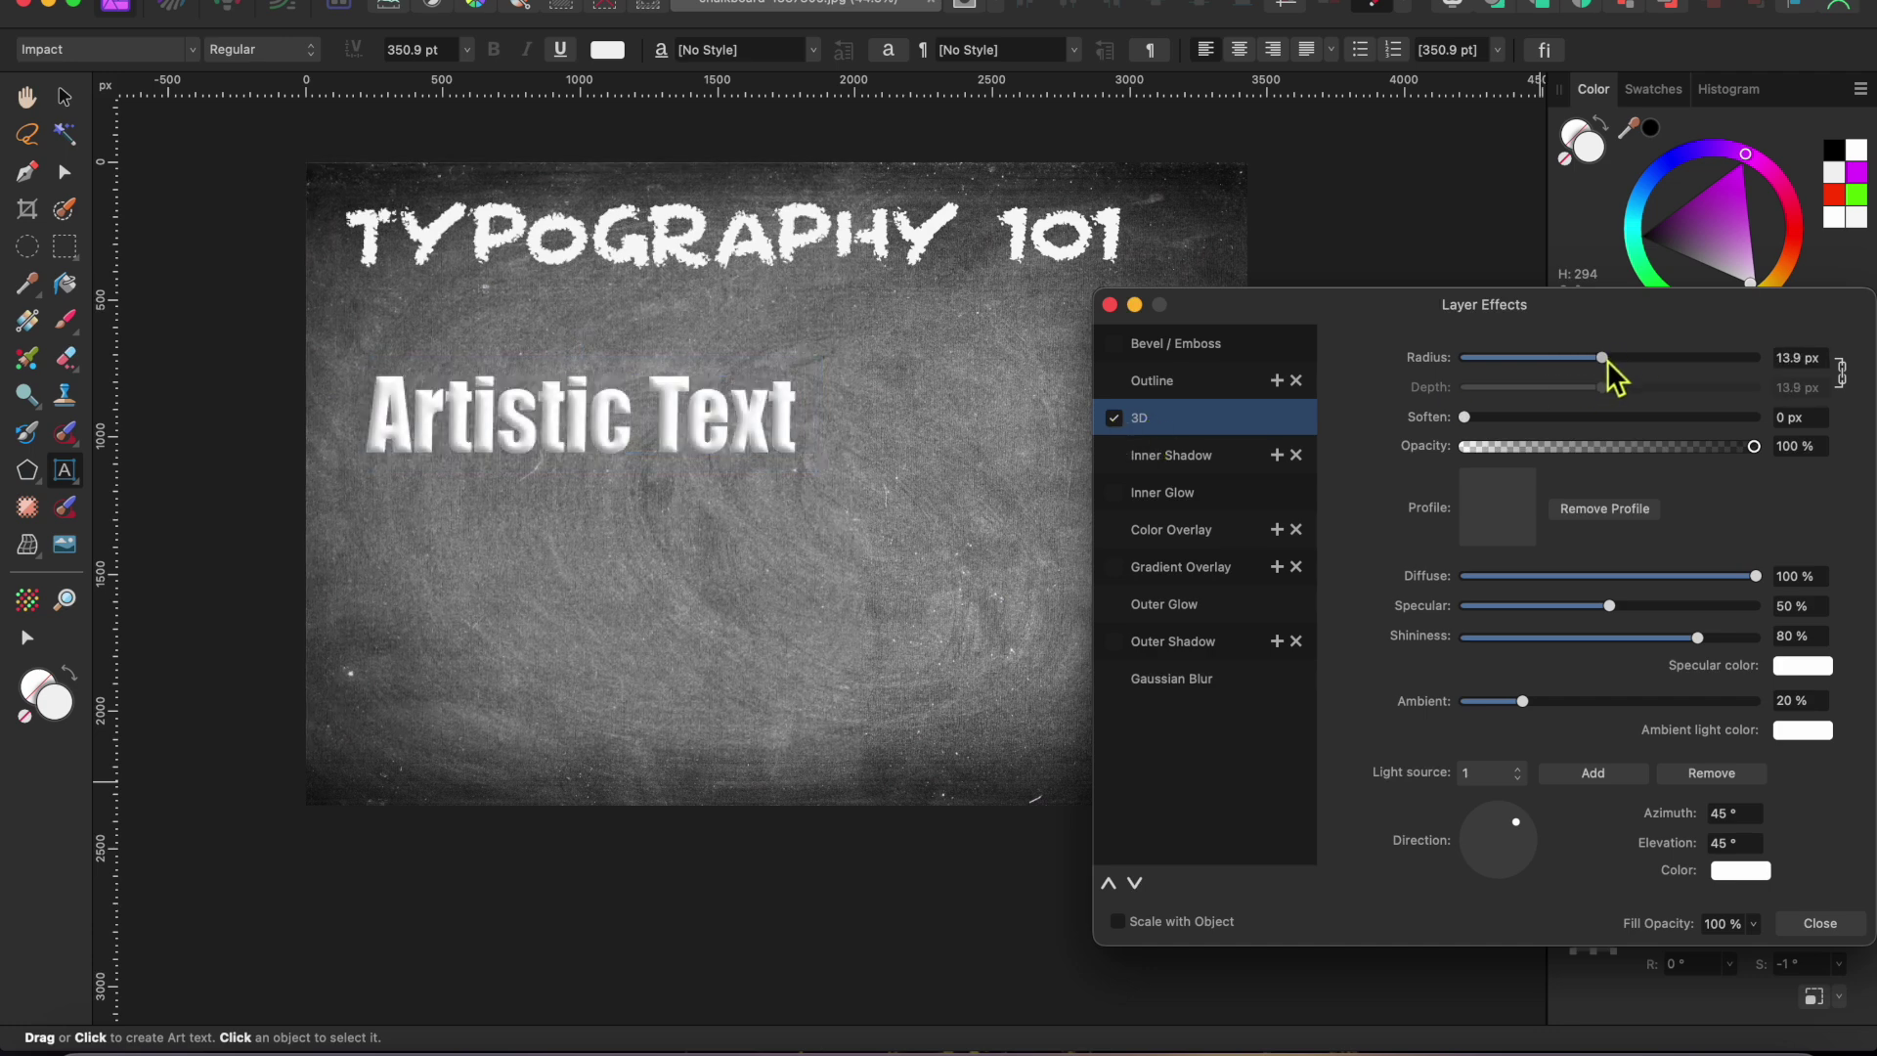
Step: Add a black outer shadow with 7.4 px radius and 29.2 px offset
click(1187, 646)
click(1115, 642)
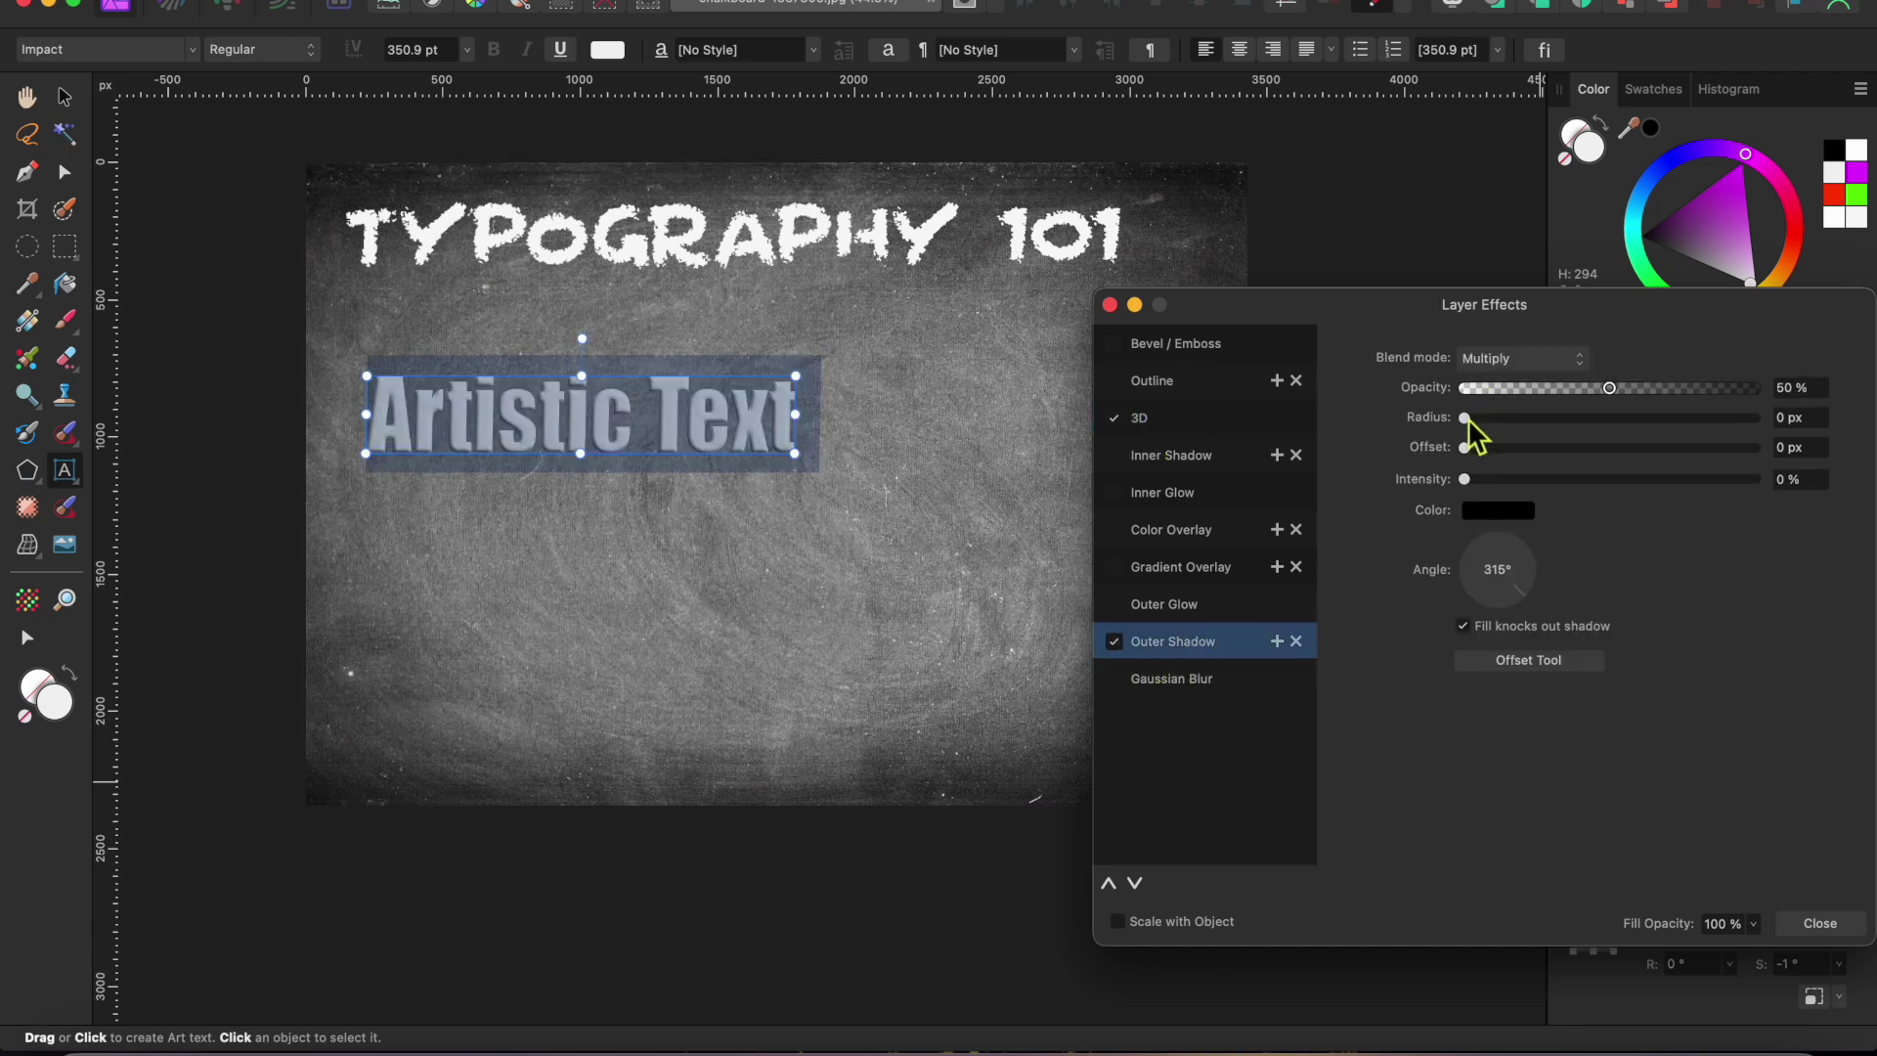
drag(1467, 419, 1572, 418)
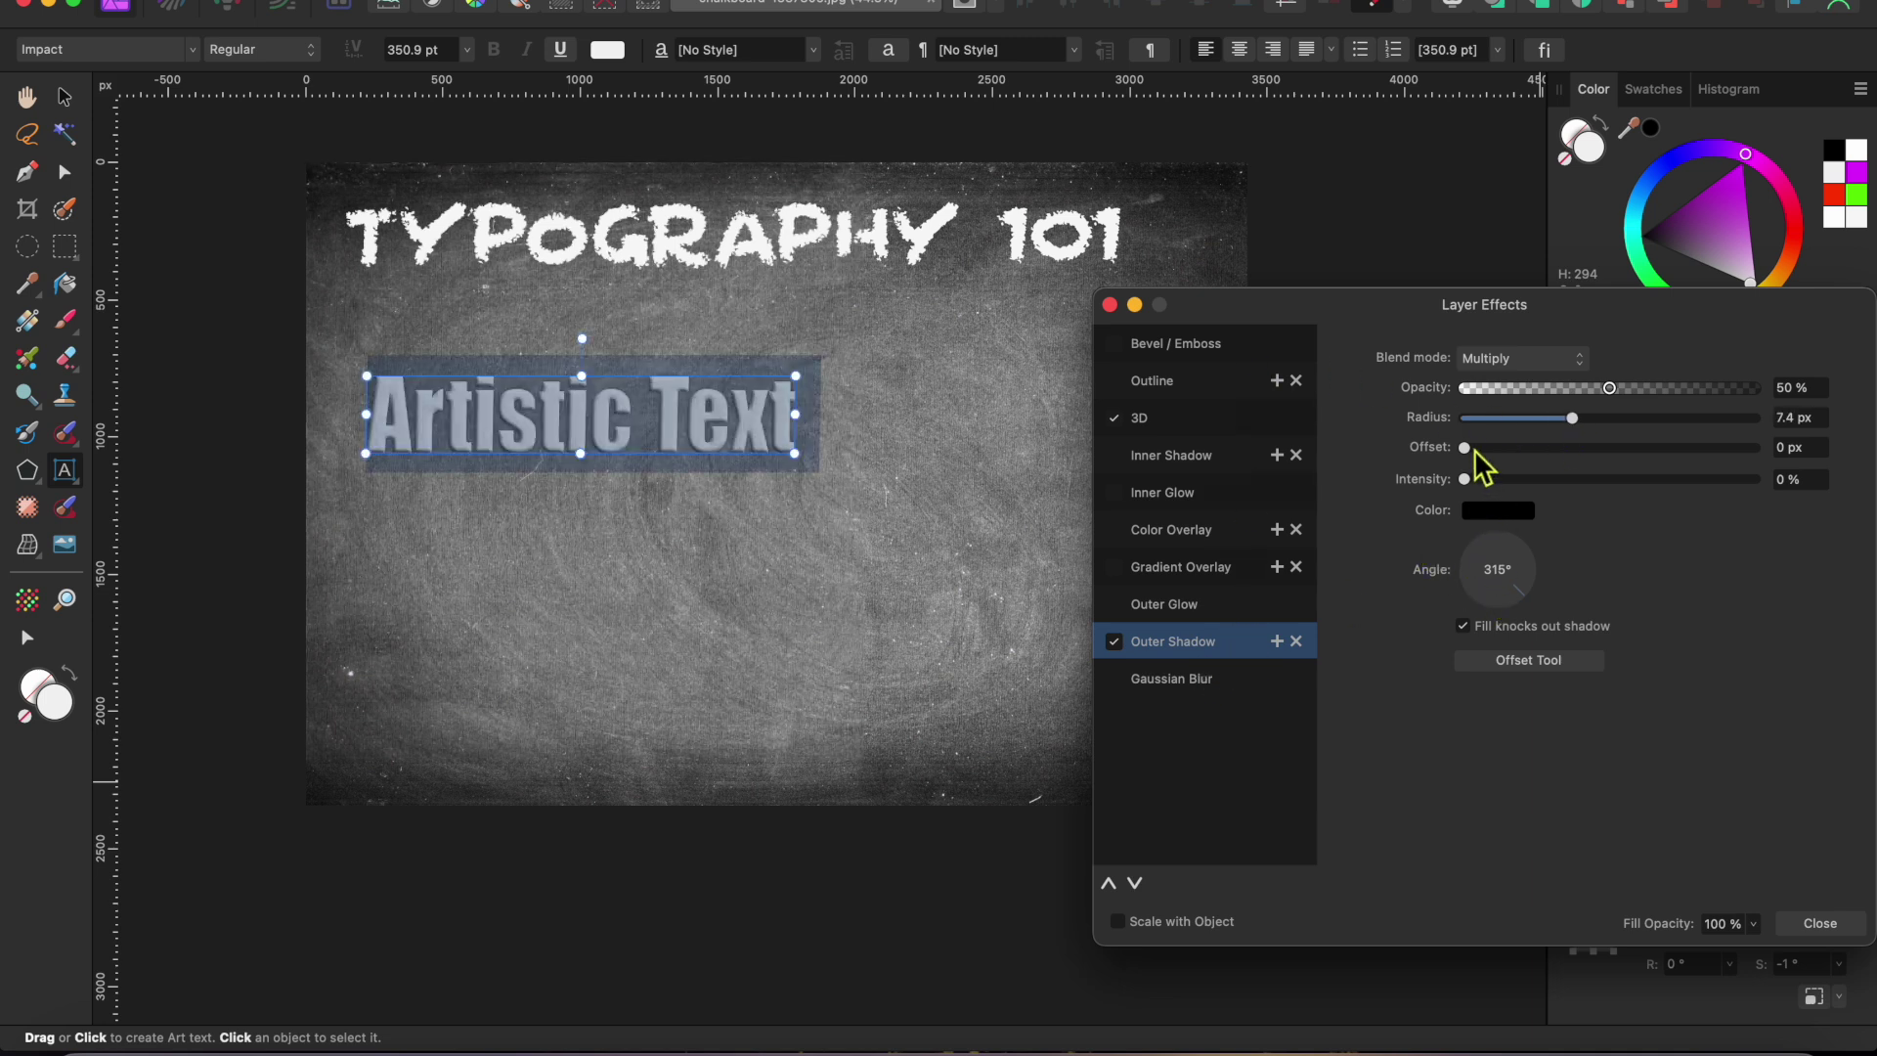
drag(1475, 451, 1654, 468)
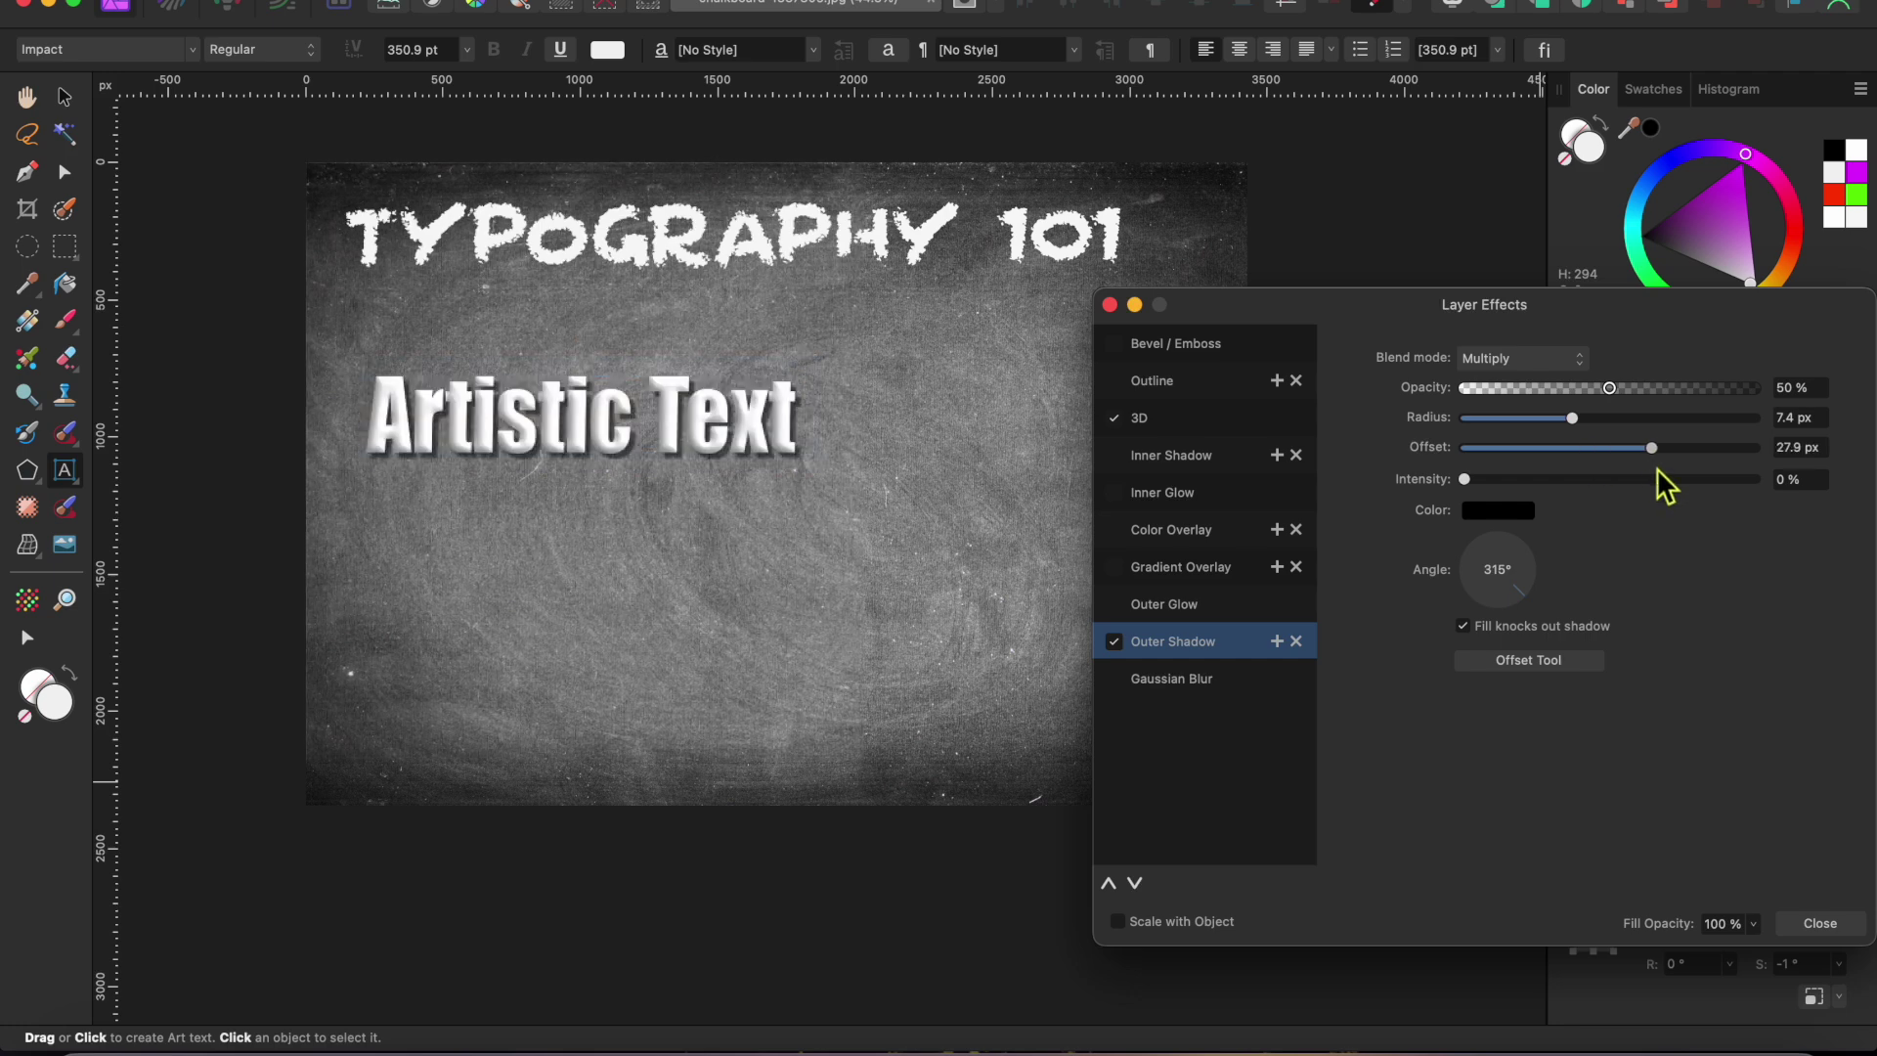
click(1110, 304)
click(811, 577)
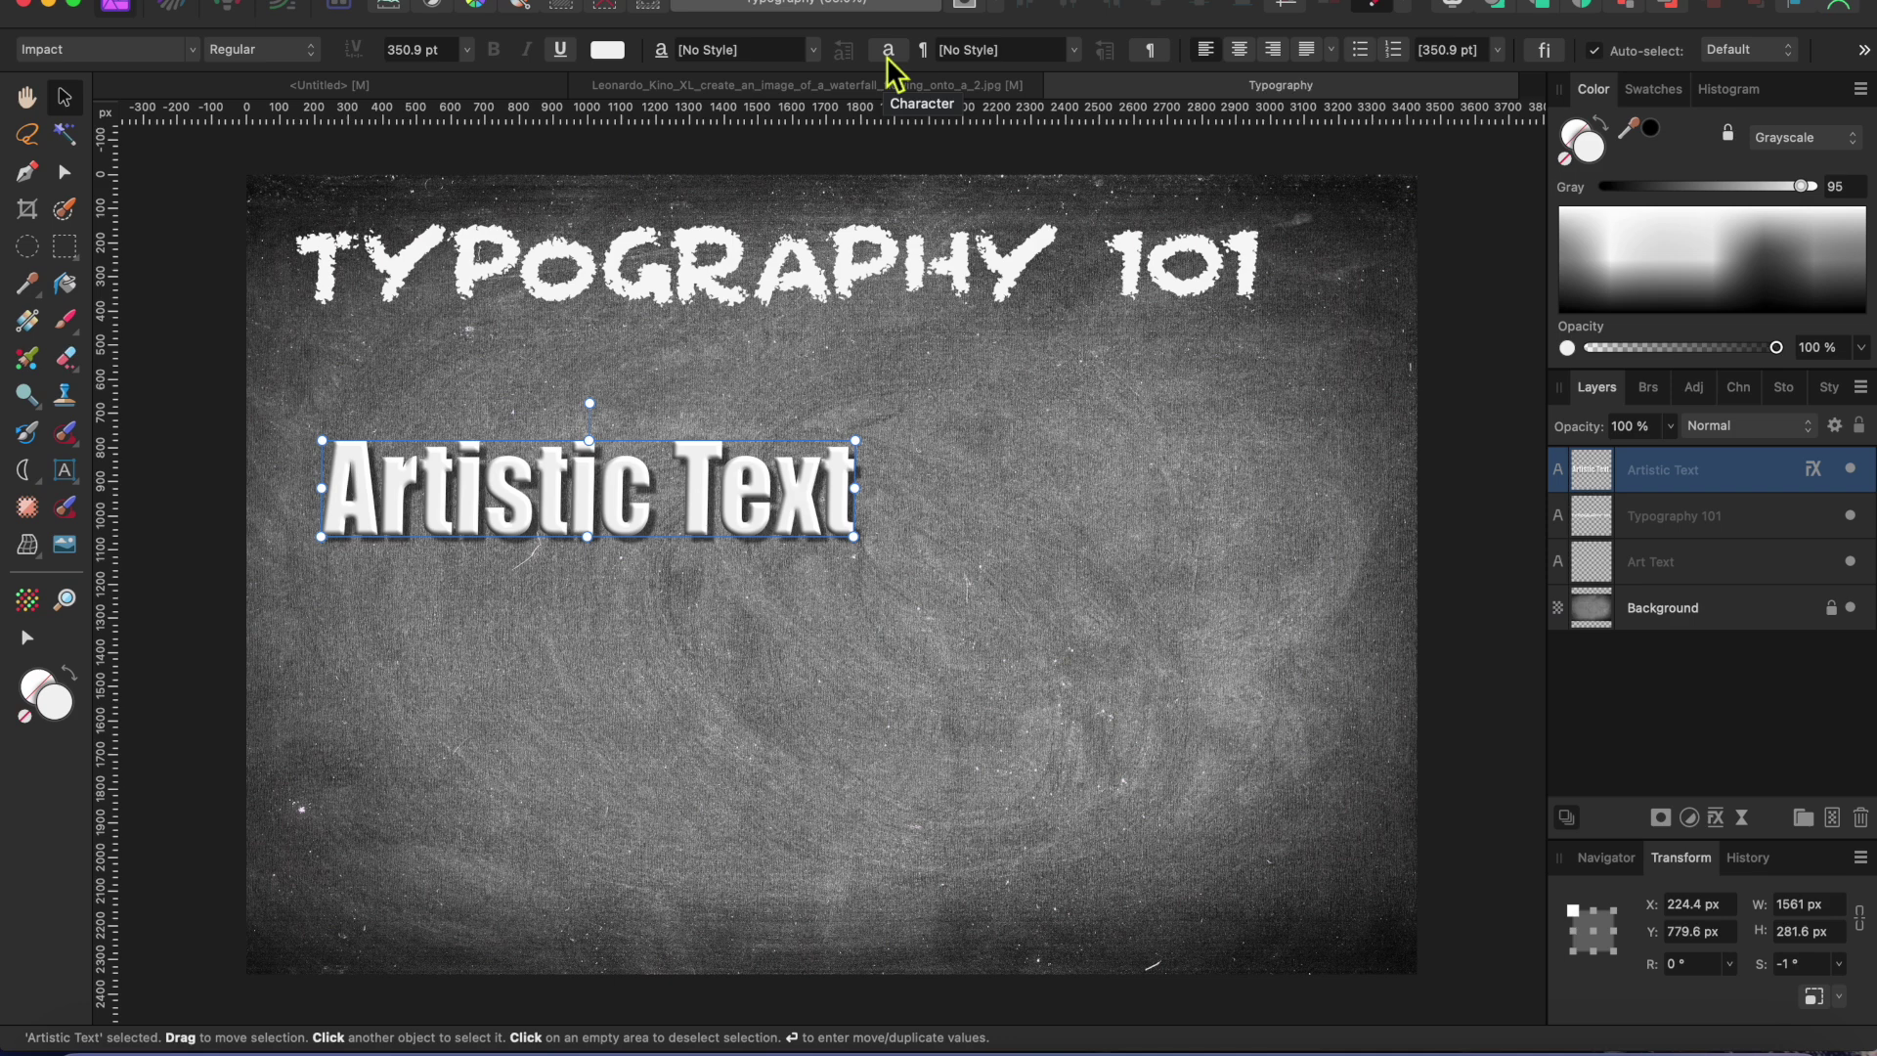
Step: In the expanded Character panel, try underline and double underline on the Artistic Text, then remove them
click(887, 57)
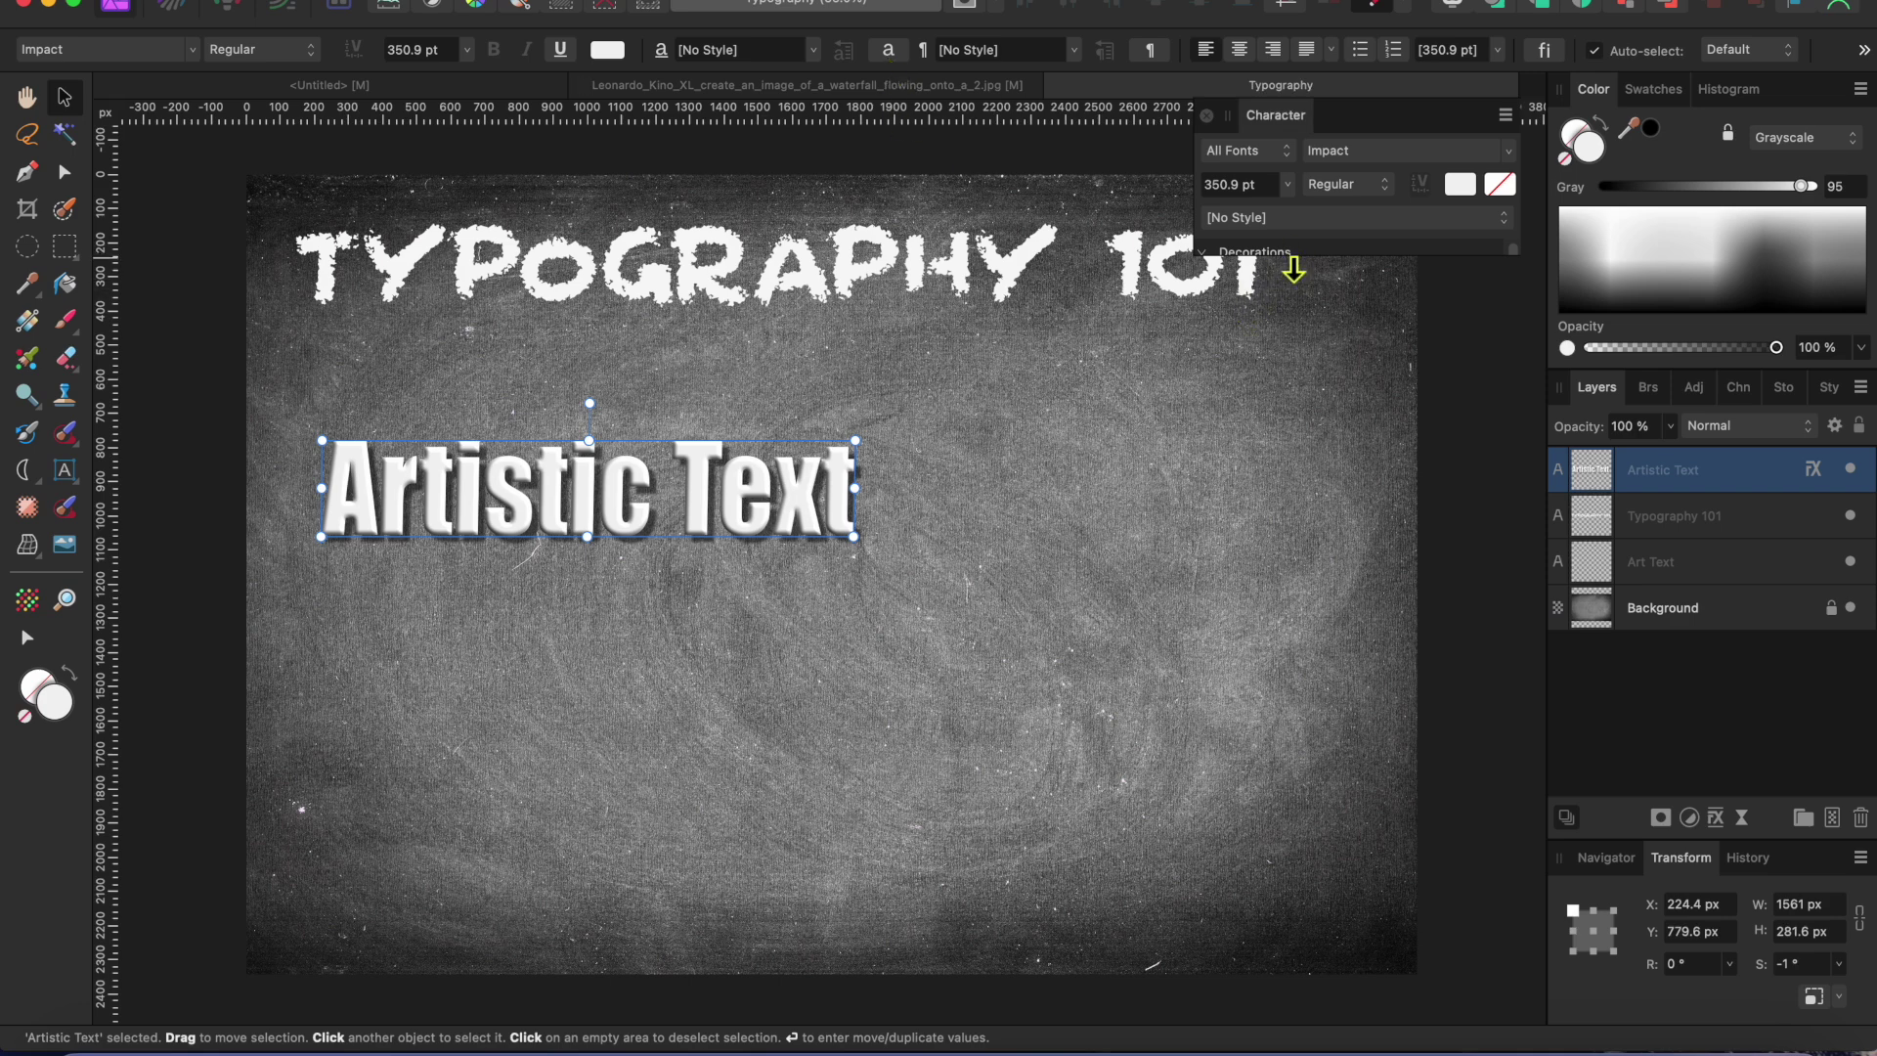
drag(1293, 266, 1335, 731)
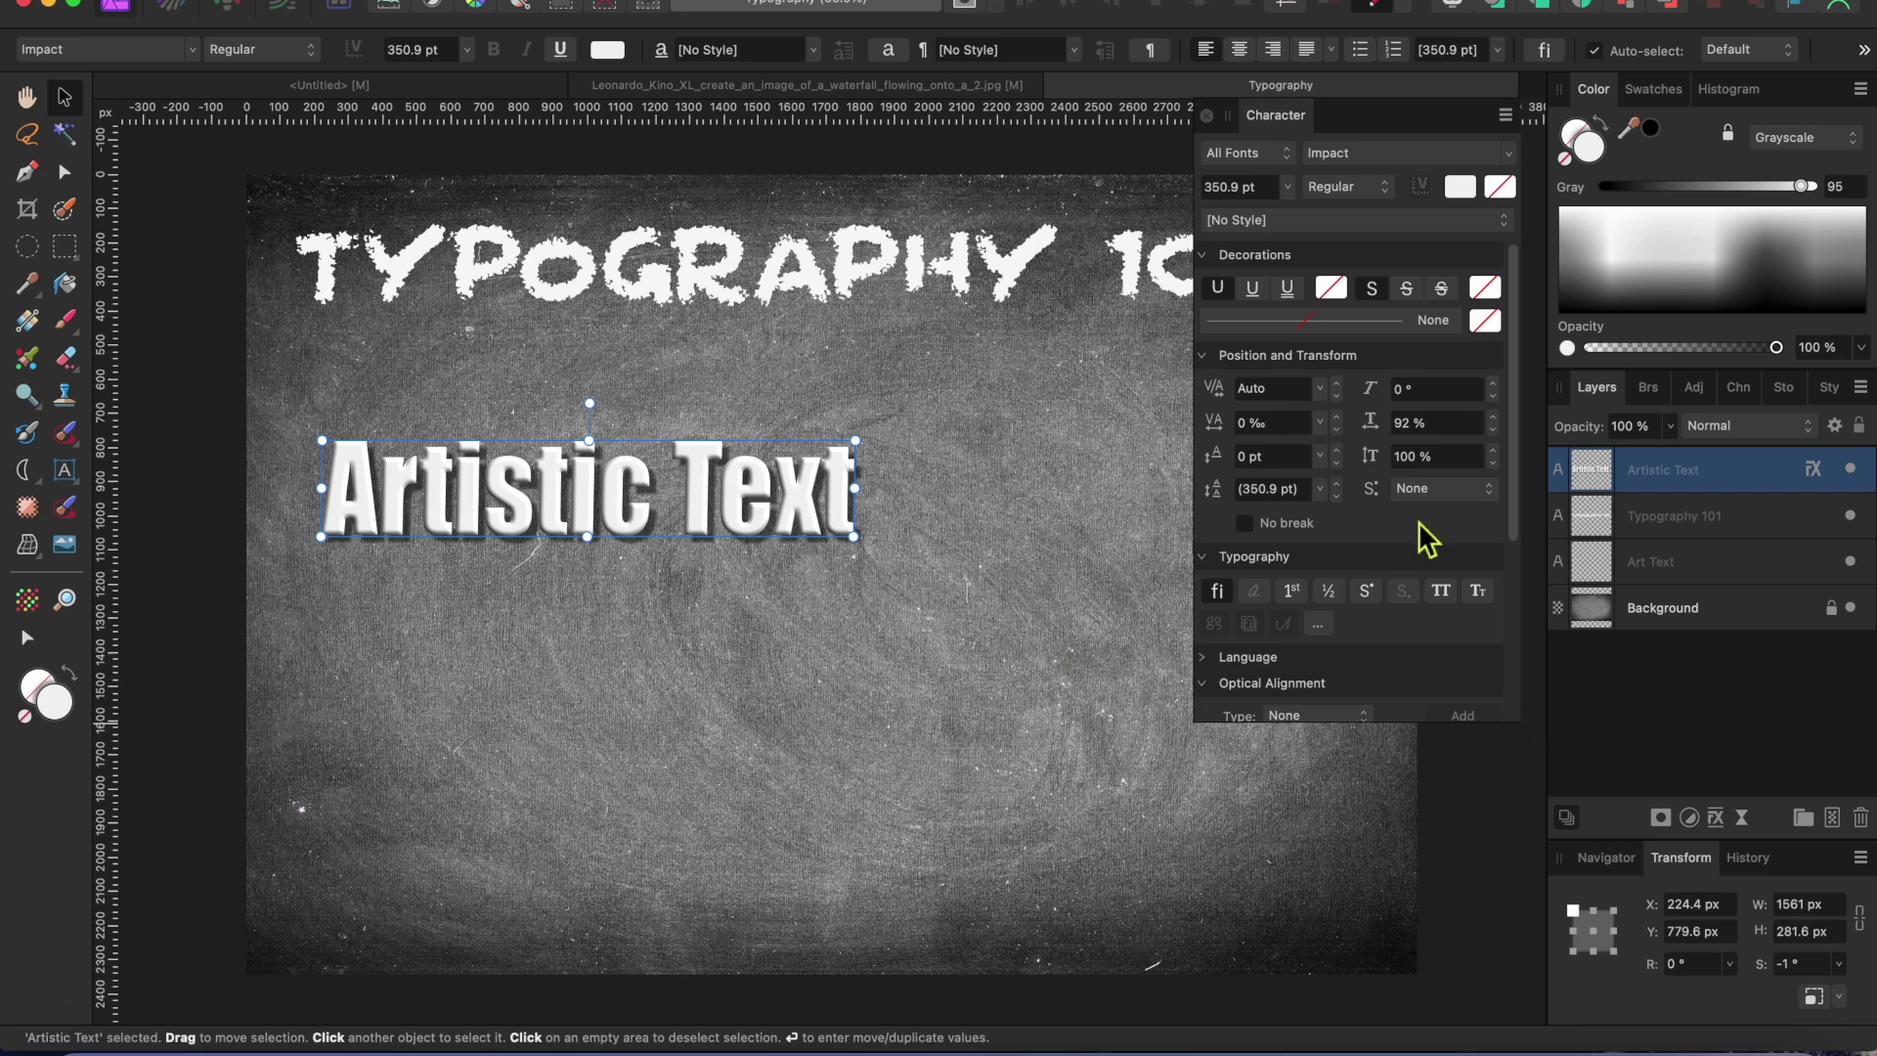
click(1254, 296)
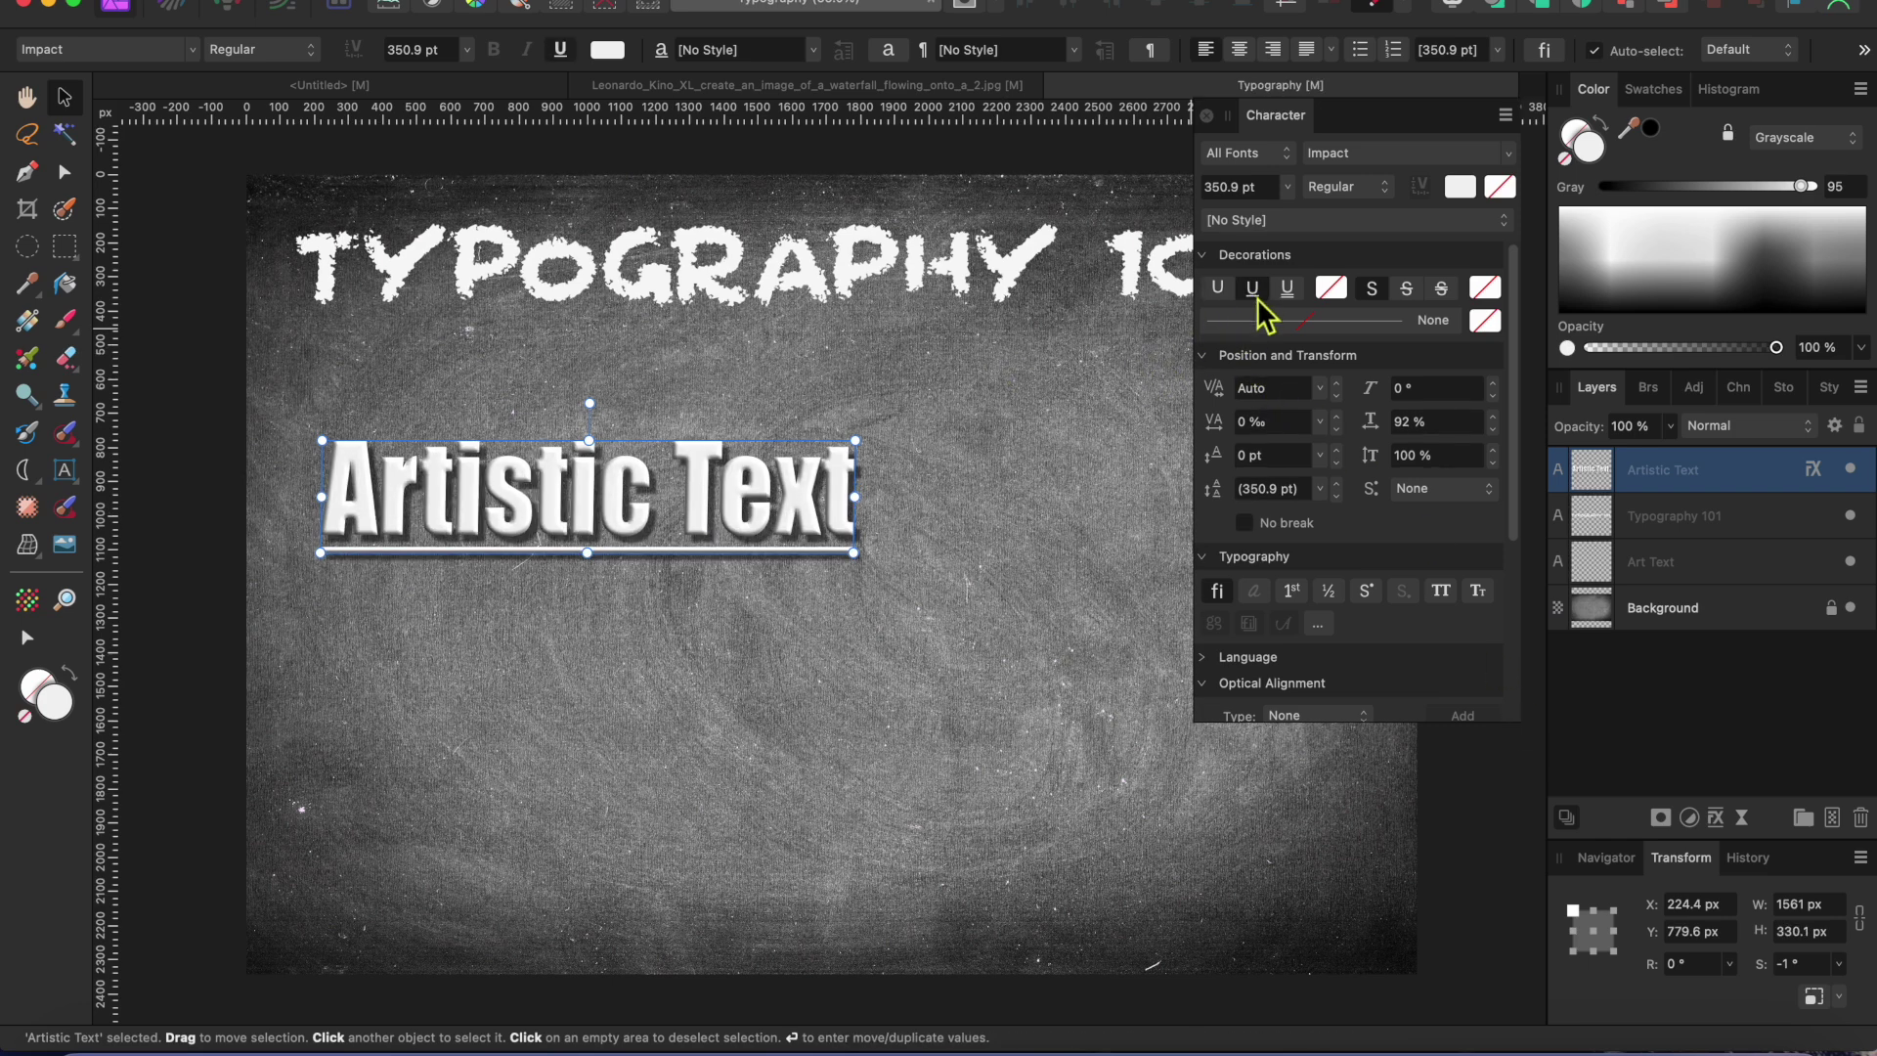
click(1291, 297)
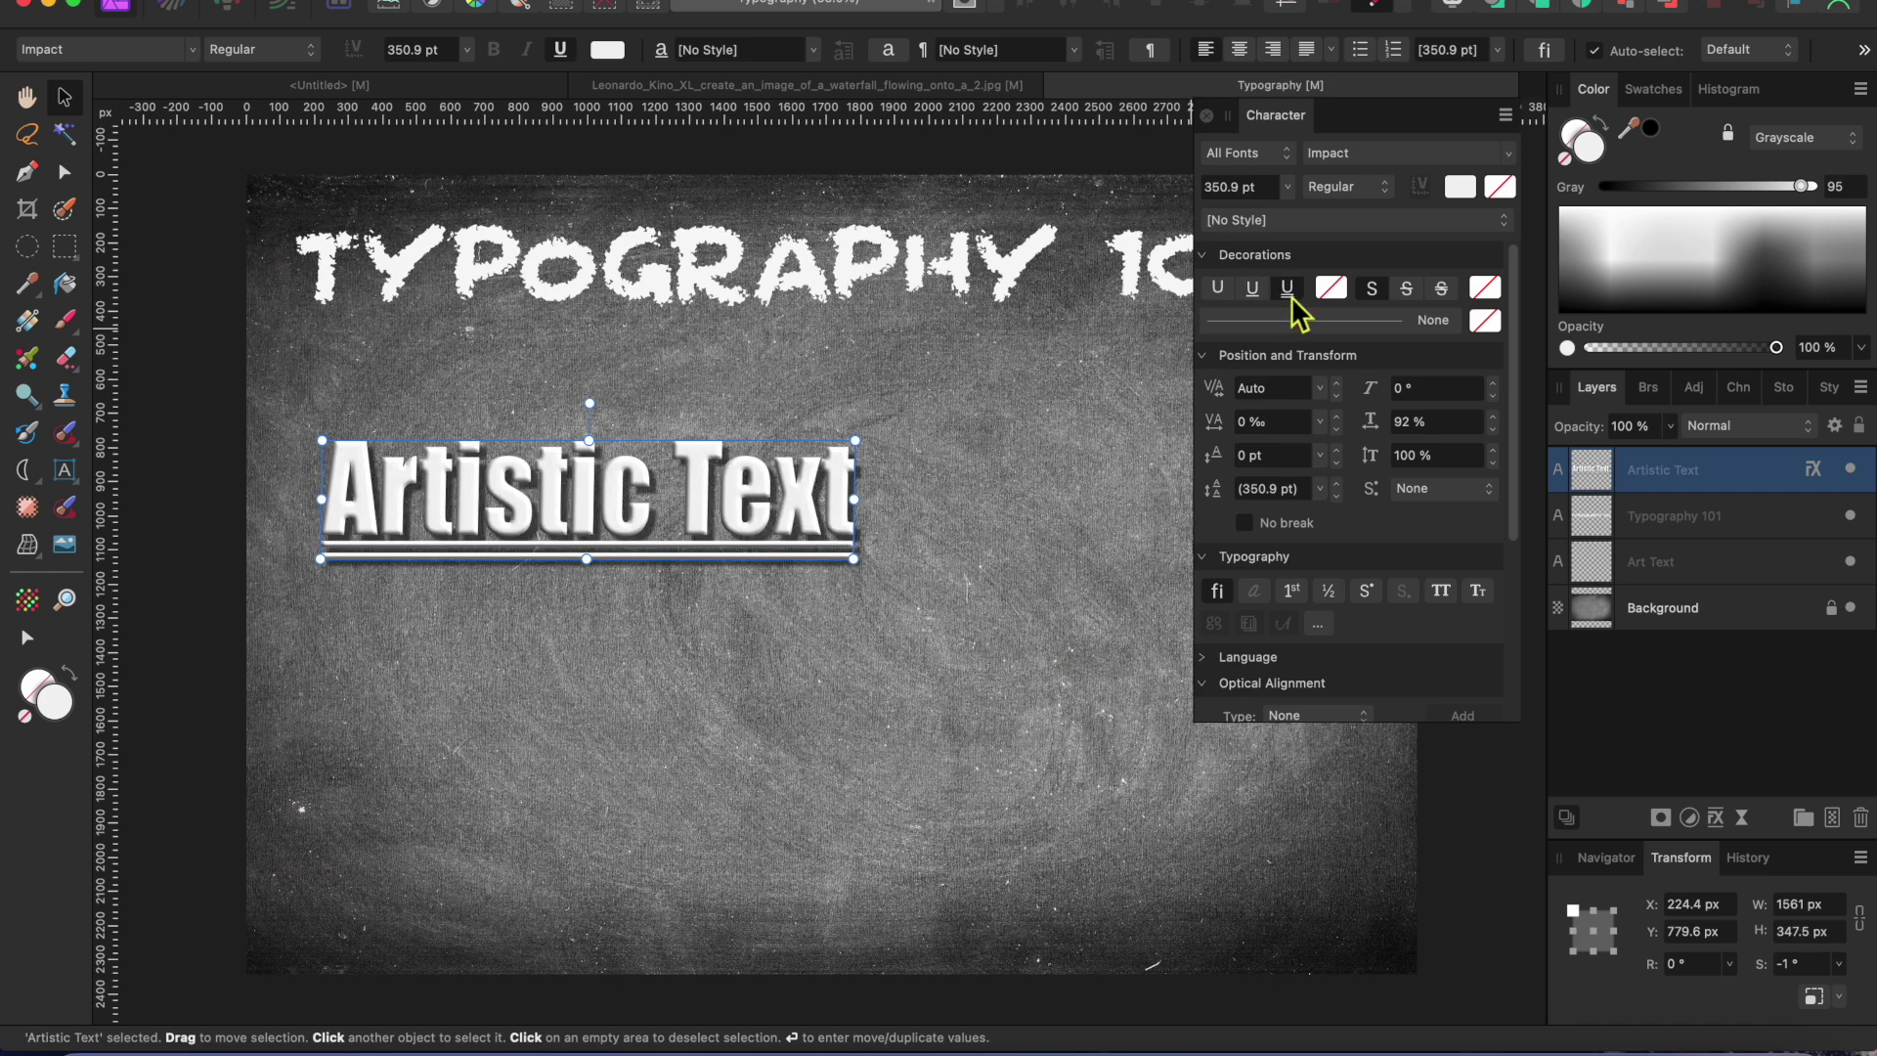
click(1218, 289)
Step: Try strikethrough on the word 'Artistic', then clear and undo it
key(Escape)
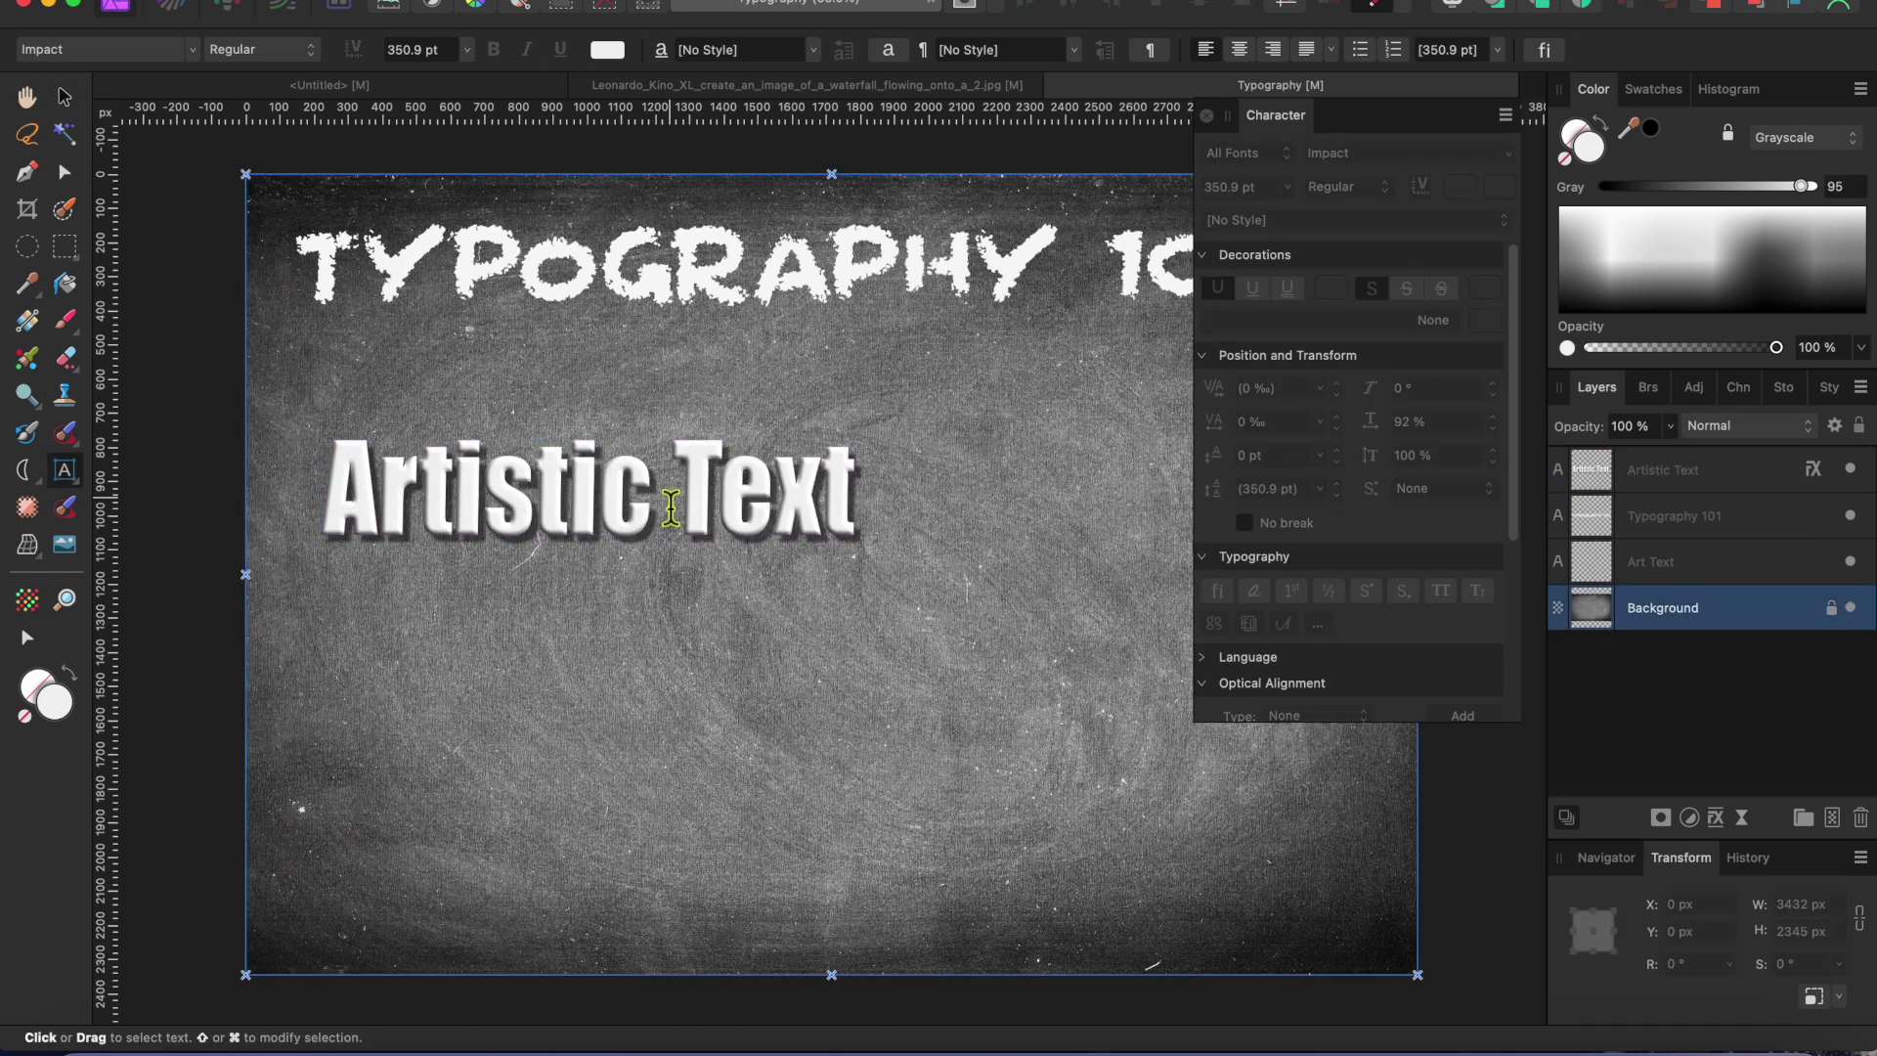
key(t)
click(717, 508)
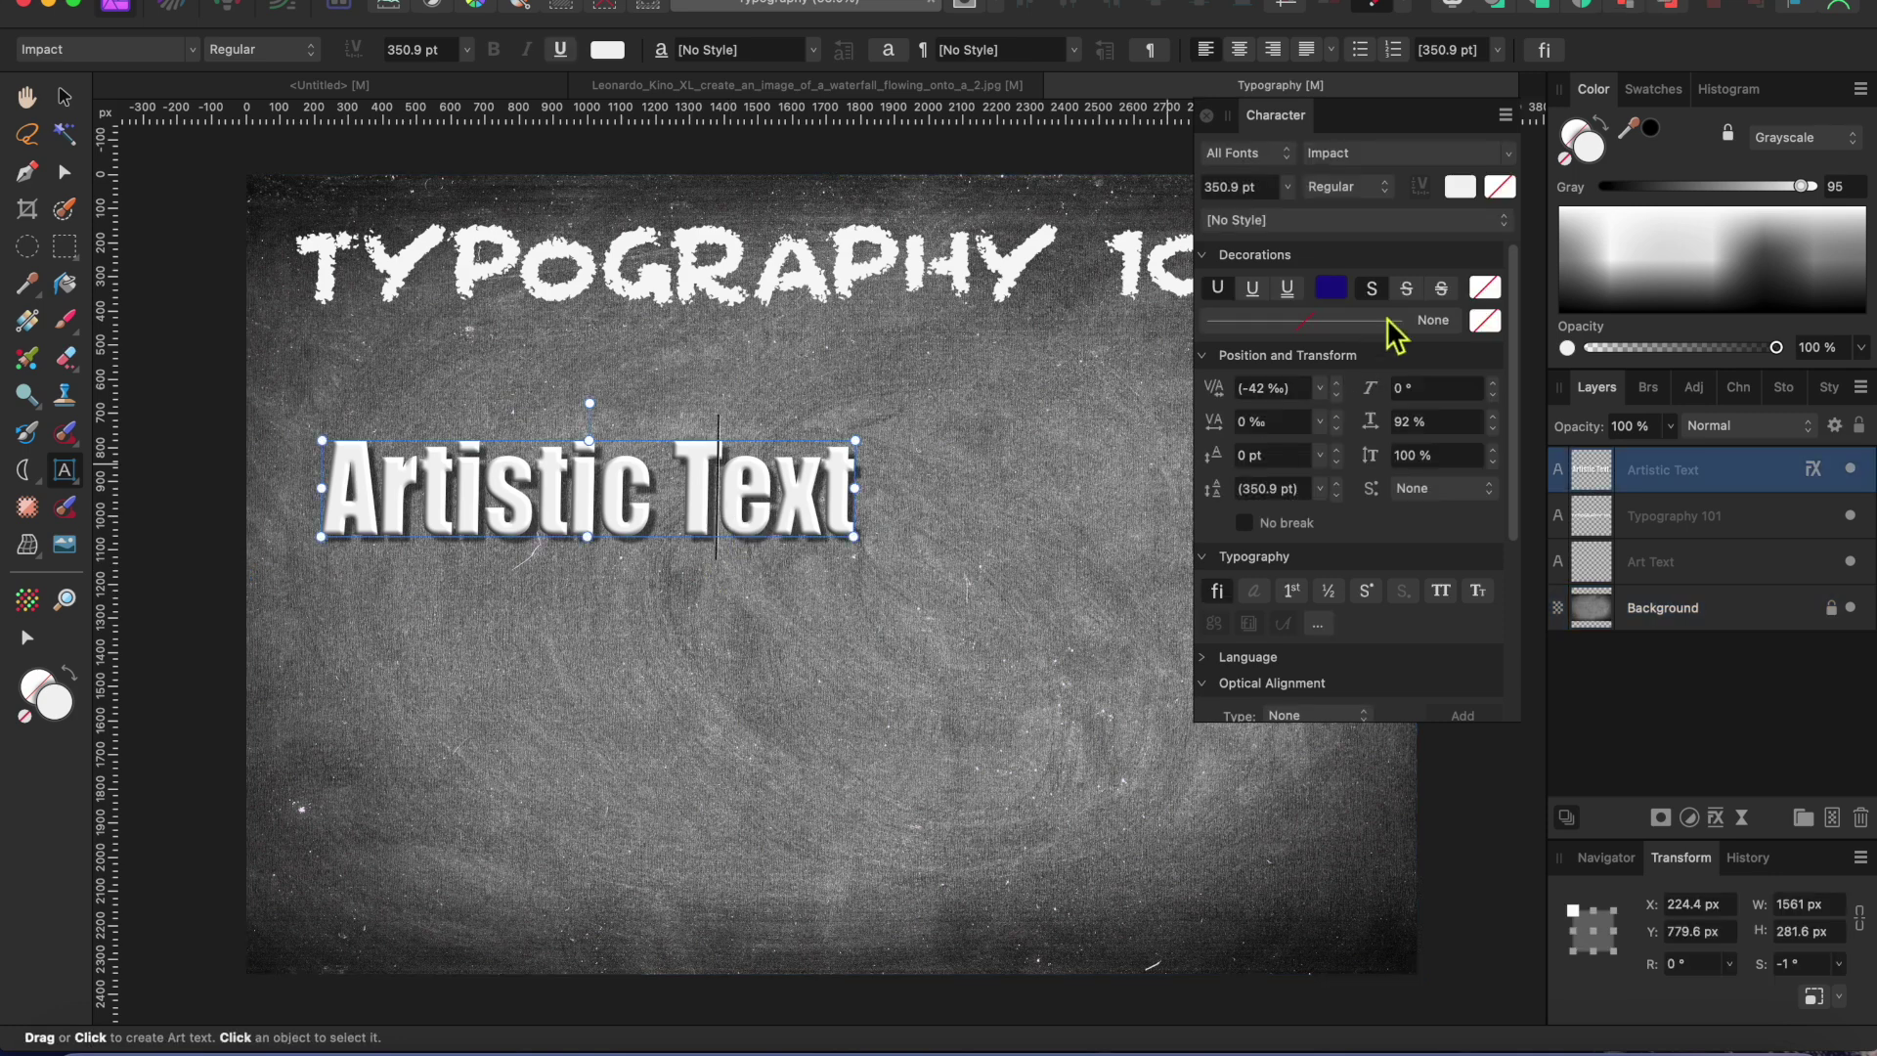
click(1410, 292)
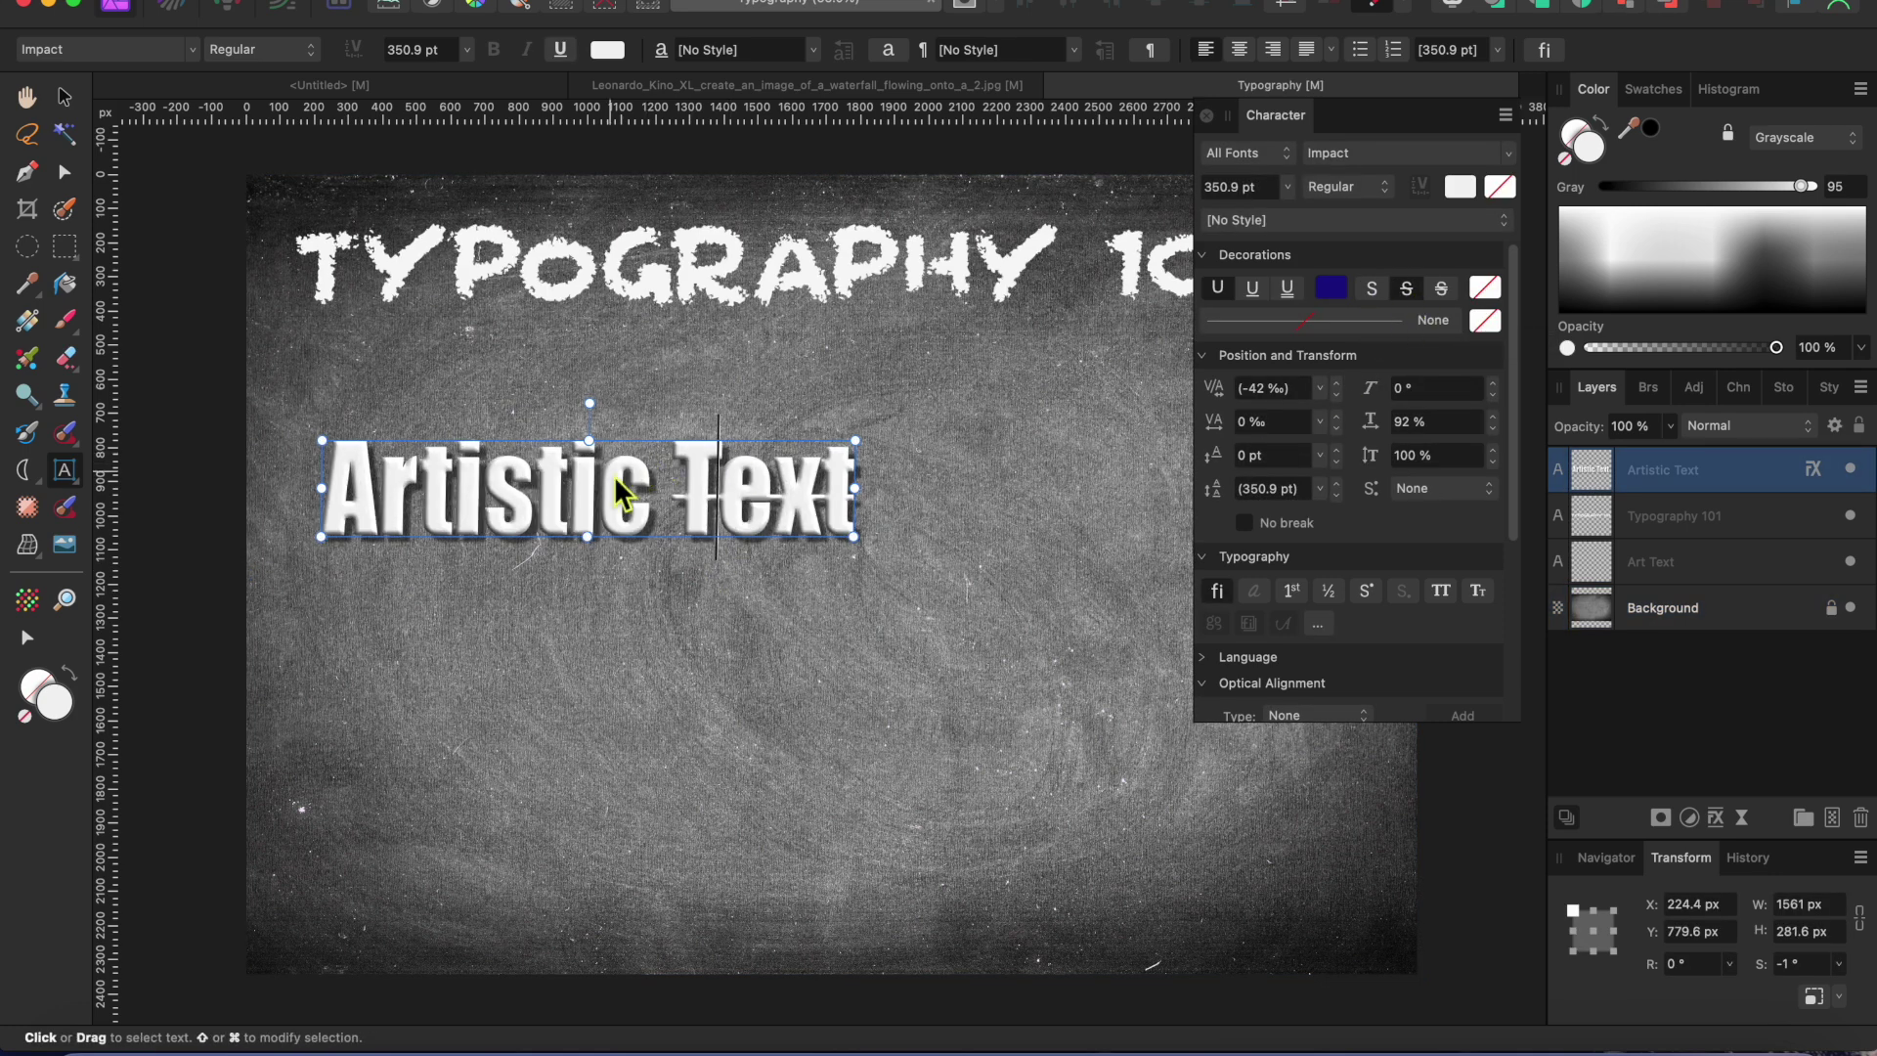
double_click(614, 476)
click(1408, 289)
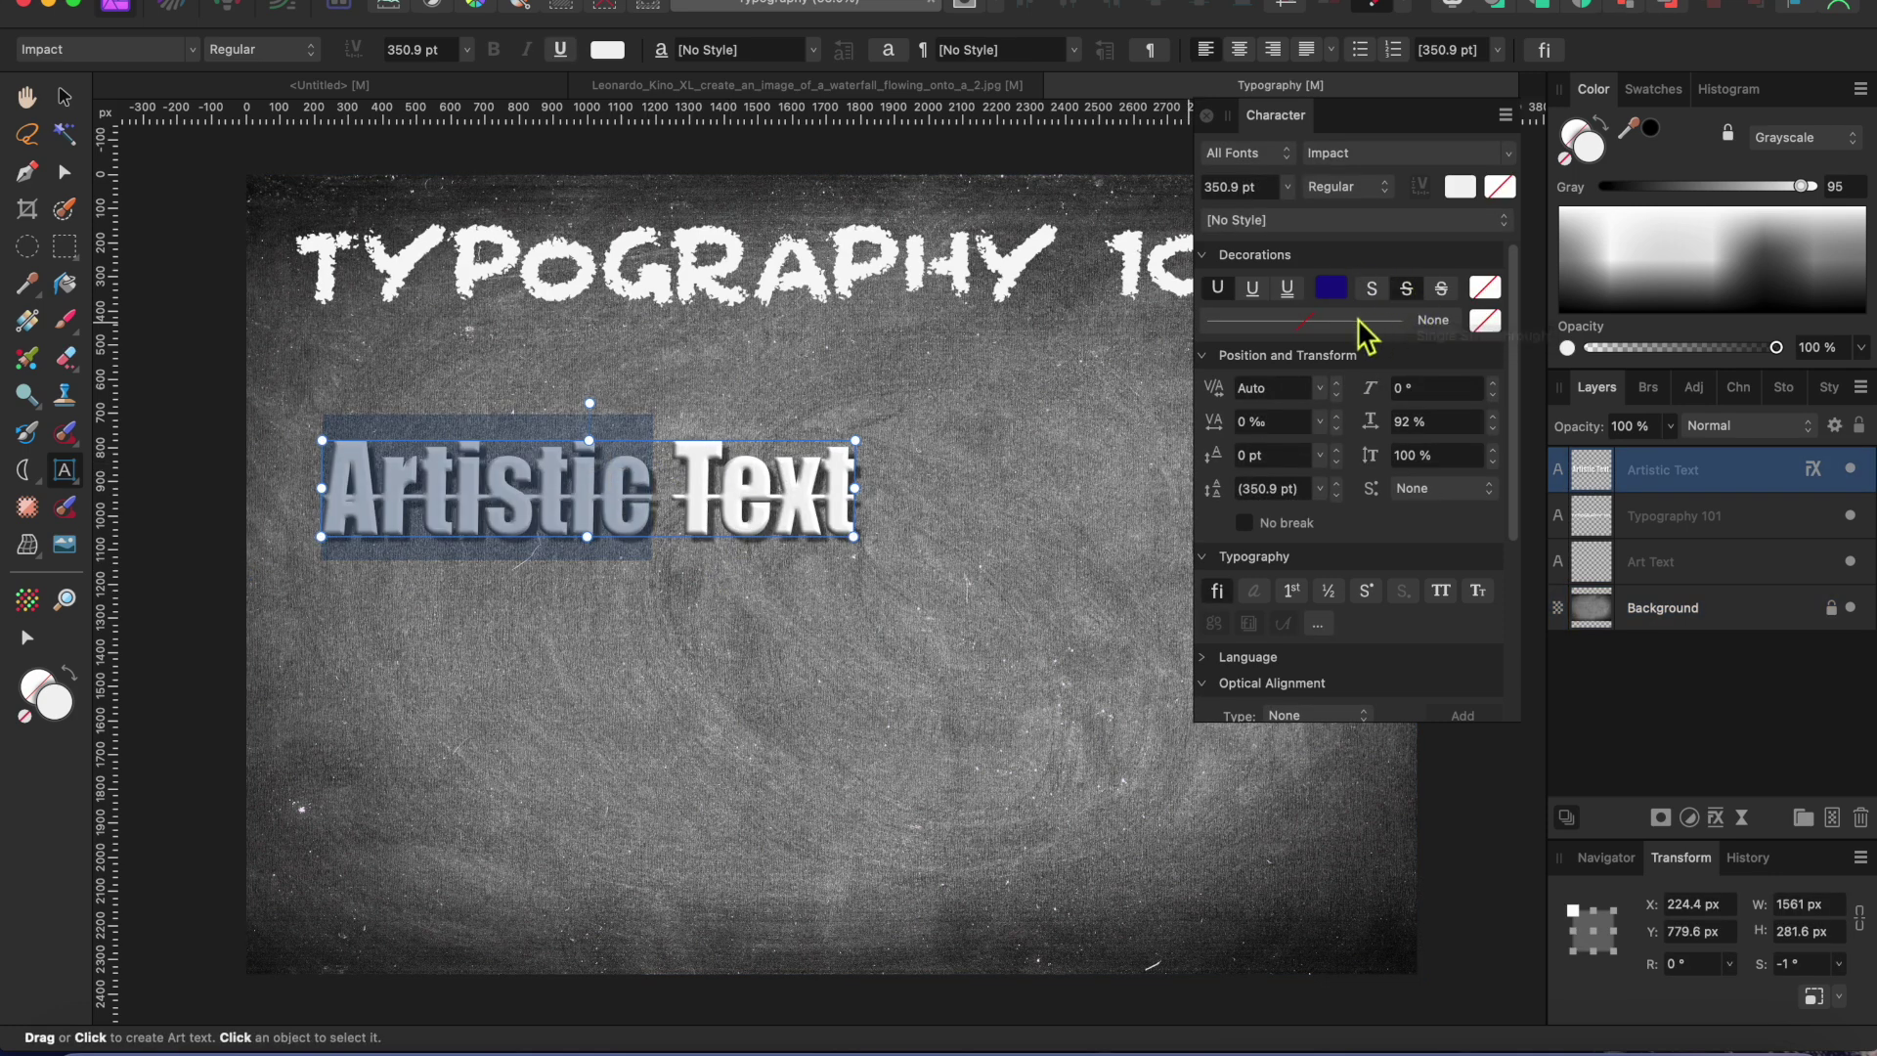
key(ctrl+z)
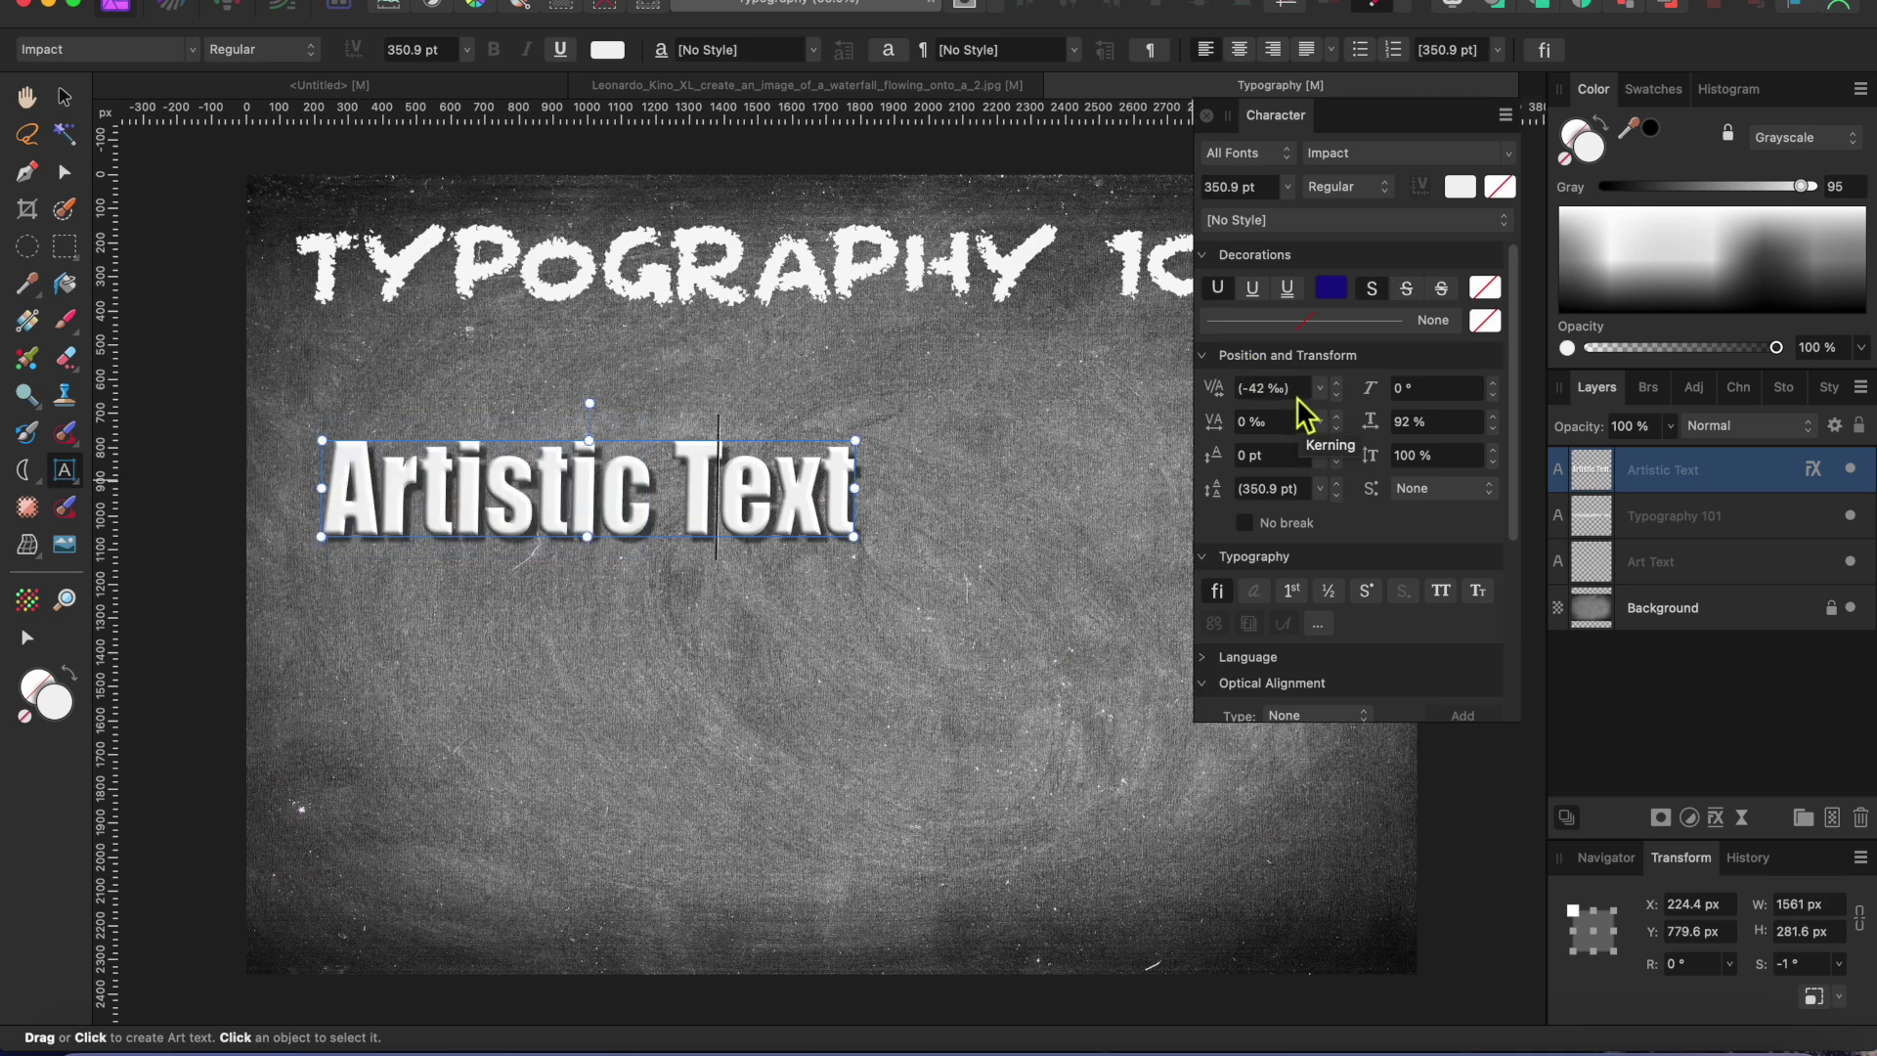
Step: Browse the tracking and baseline presets, then pick 7 pt for a spacing field on the selected text
click(1316, 421)
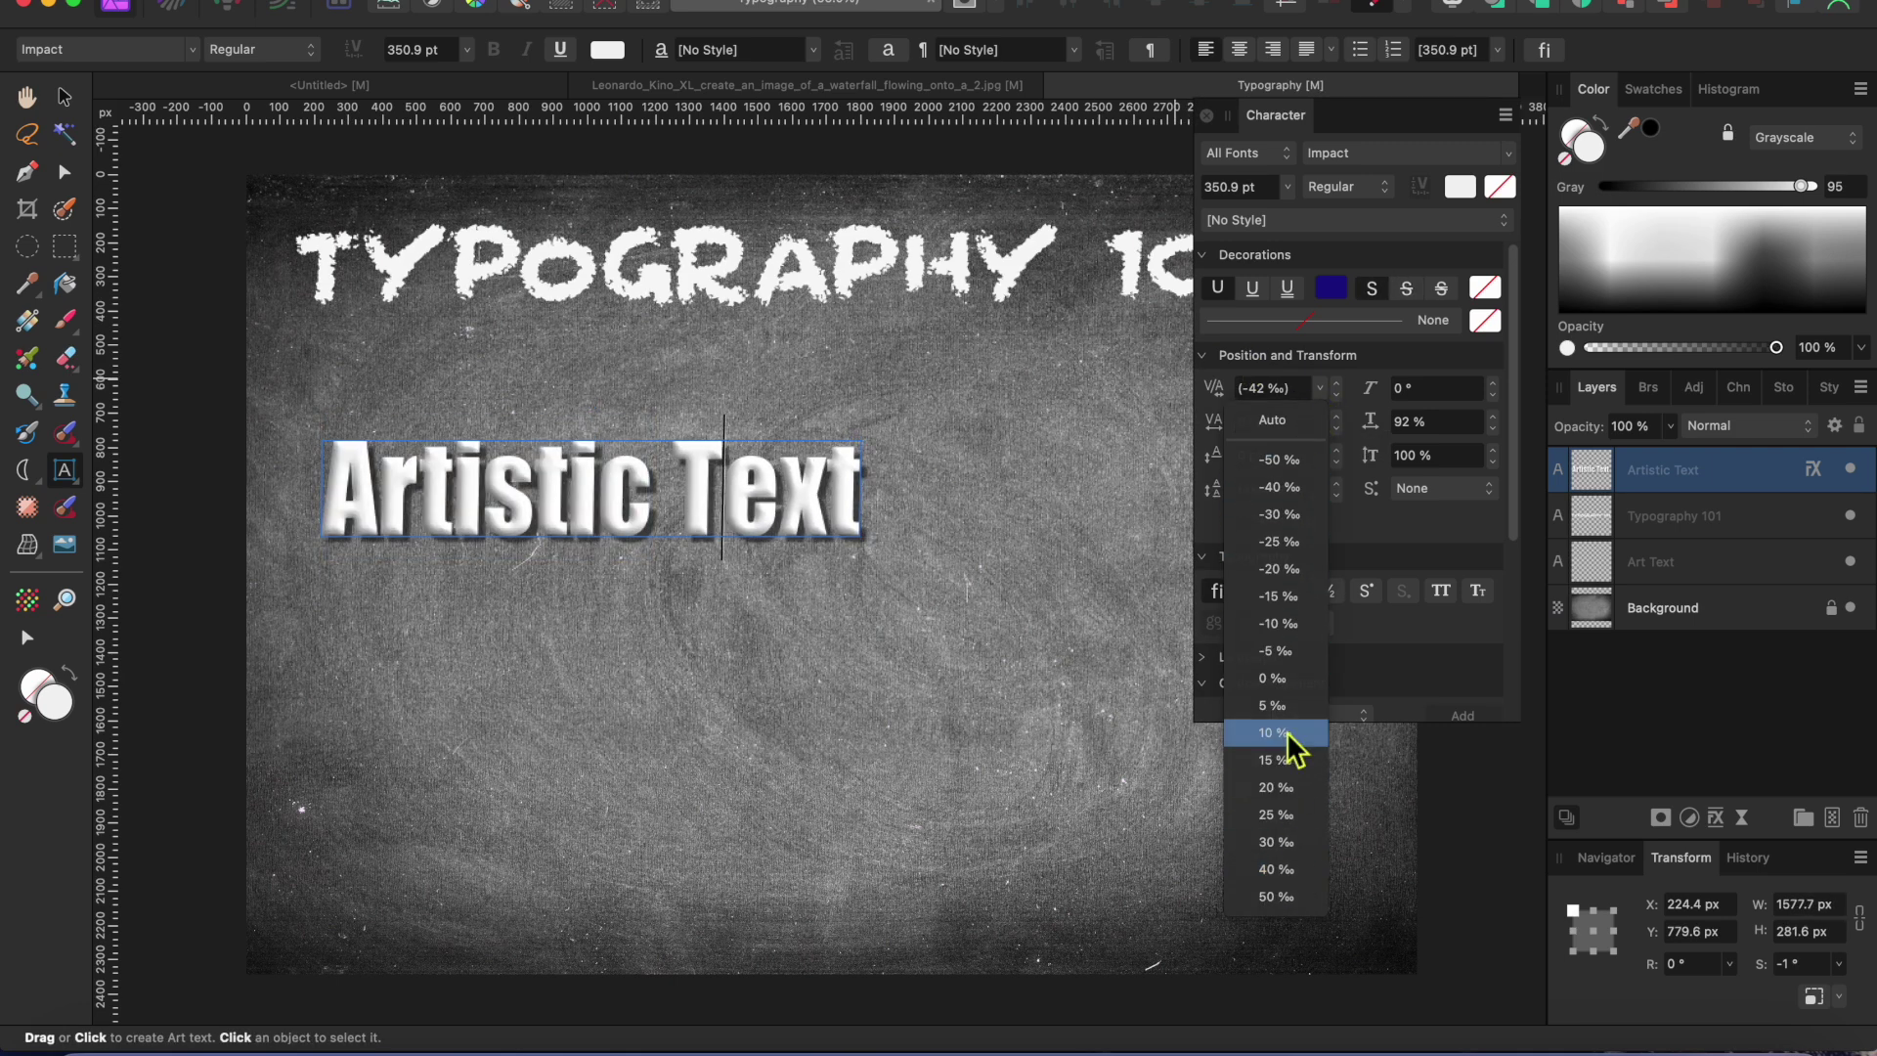
click(1217, 358)
click(1220, 358)
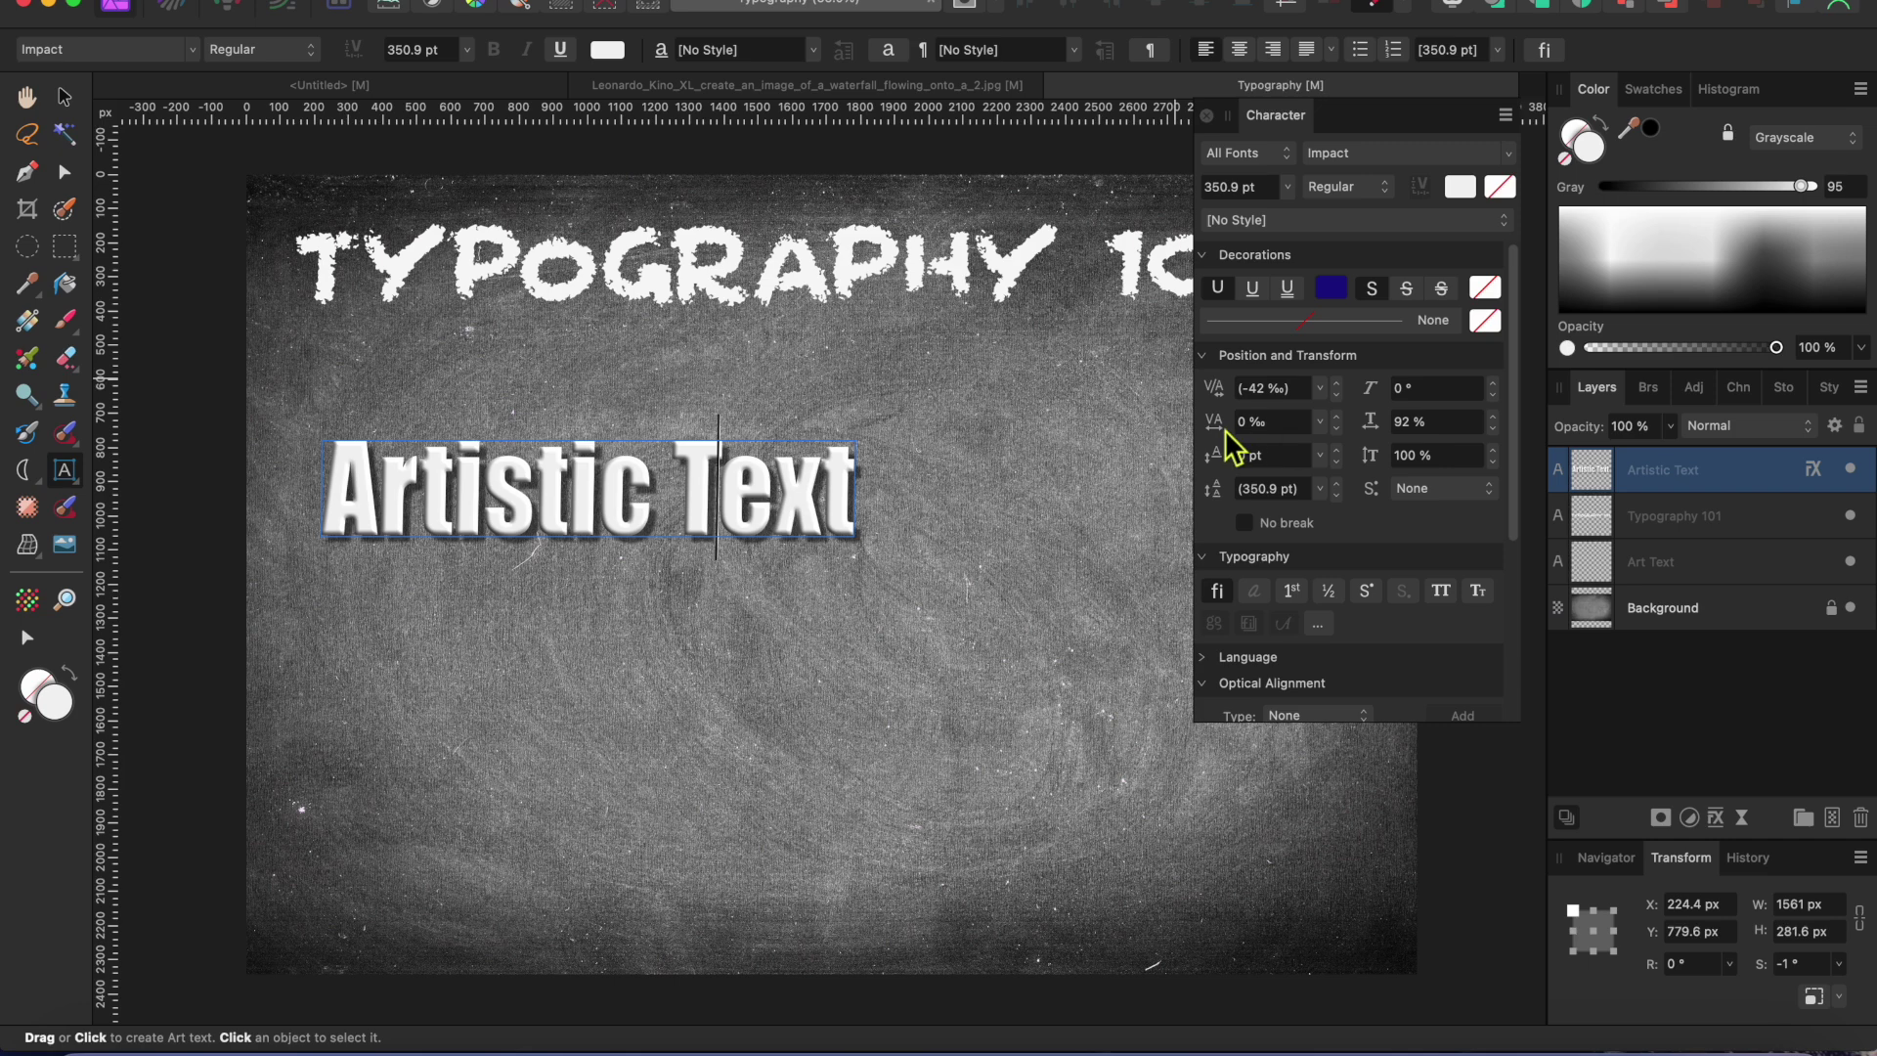
click(1320, 421)
key(Escape)
click(1320, 456)
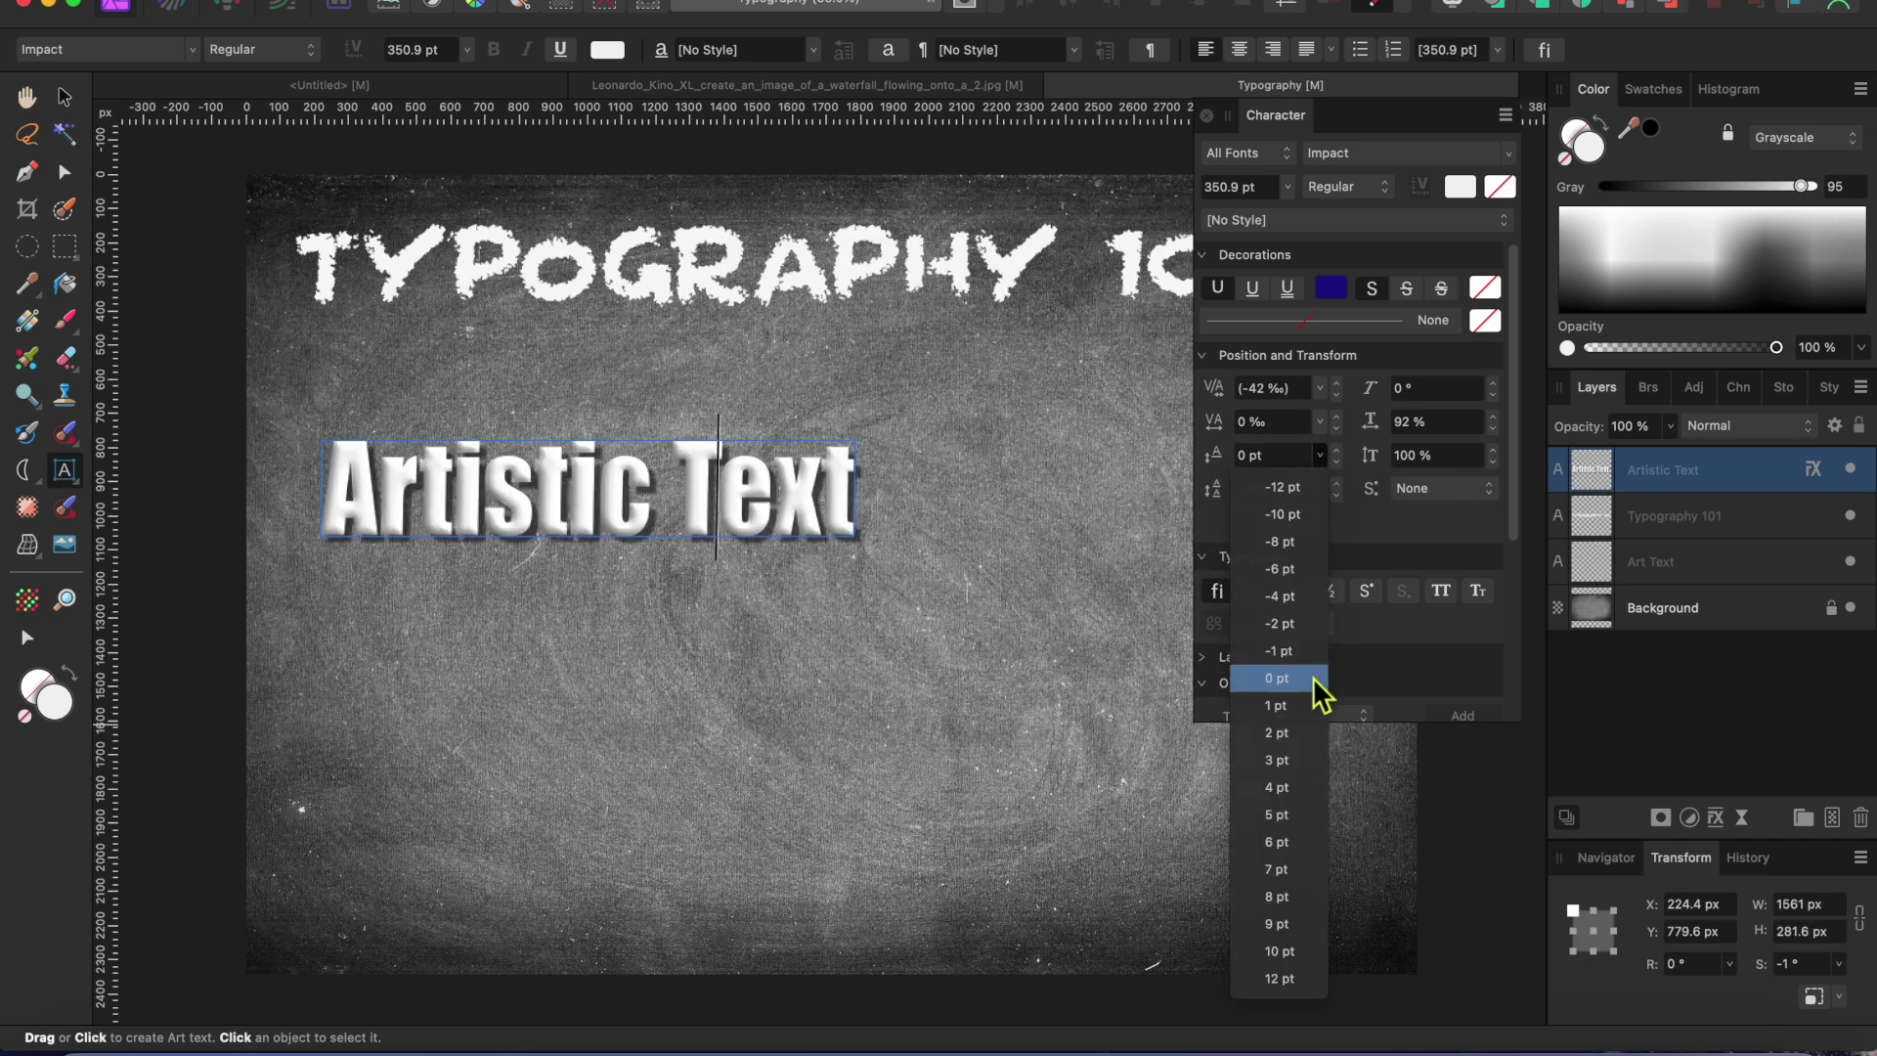
triple_click(665, 513)
click(1320, 488)
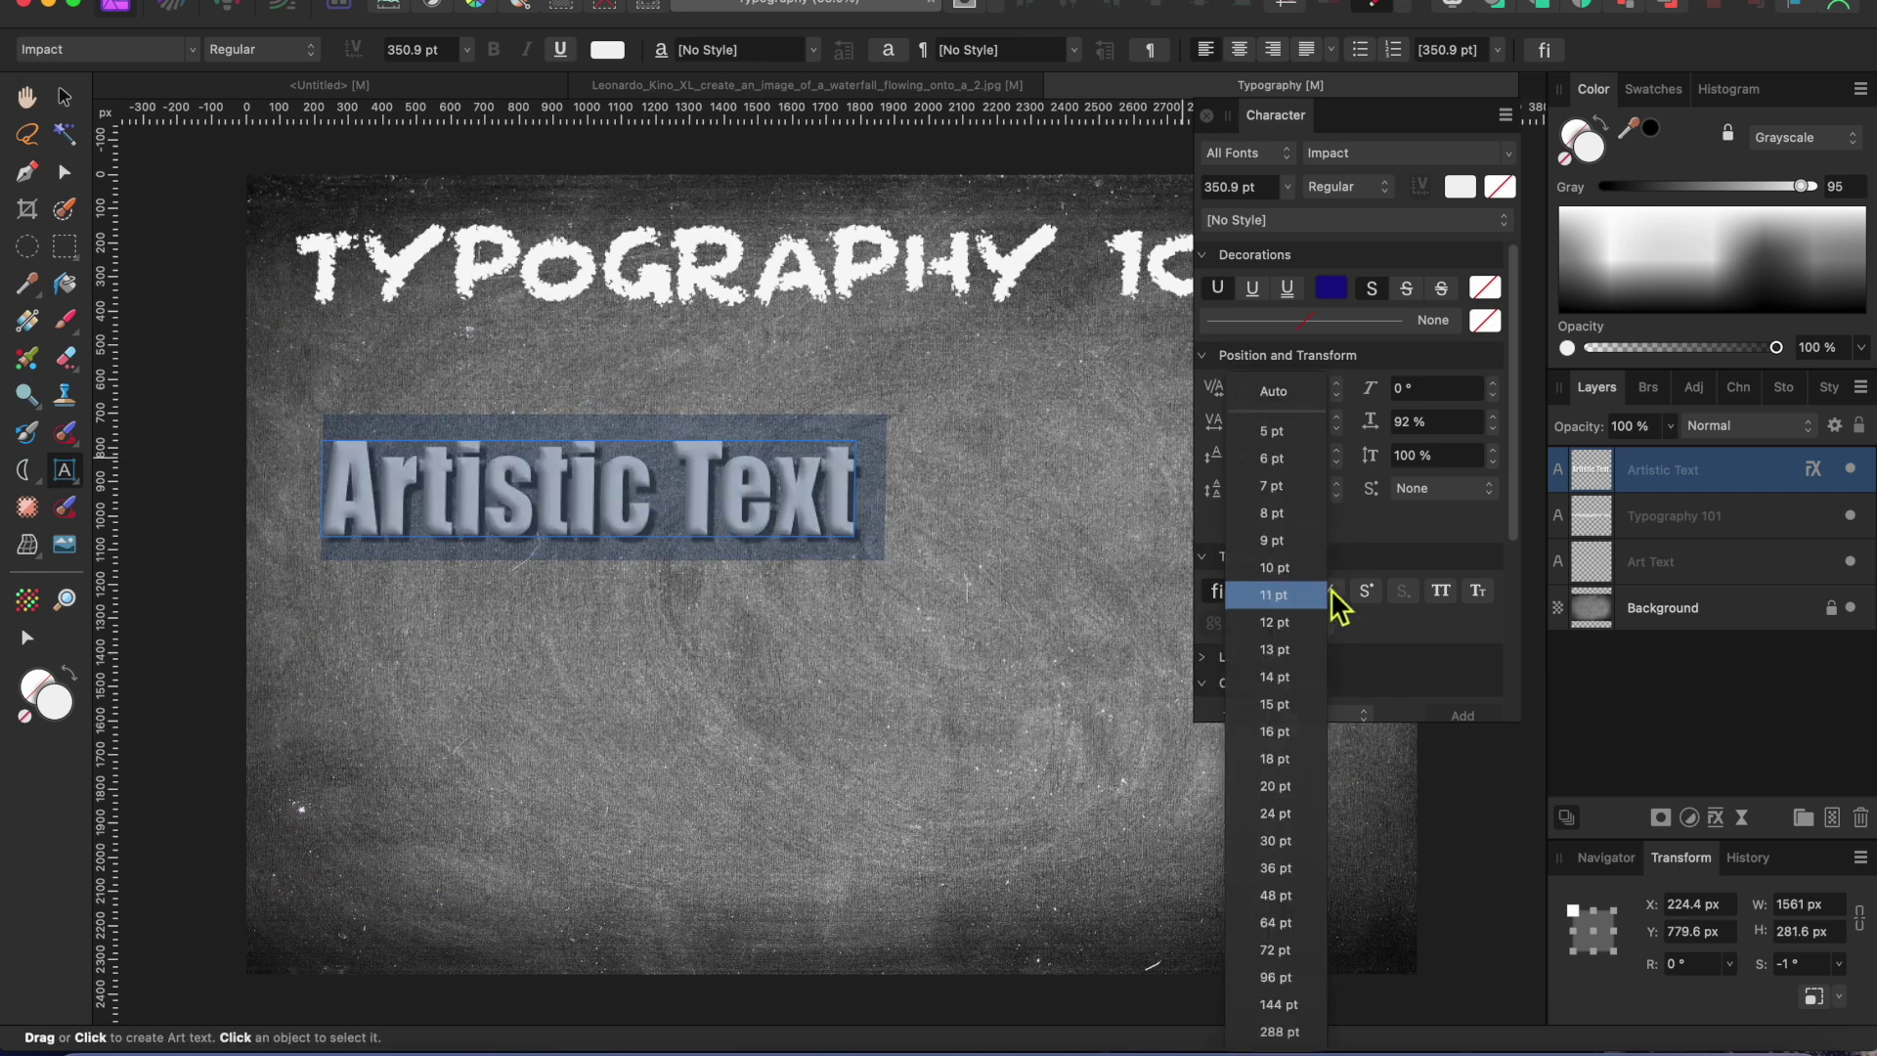
click(1330, 599)
Step: Shear the Artistic Text to -3° and scale its characters to 105% / 106%
click(1418, 388)
text(26)
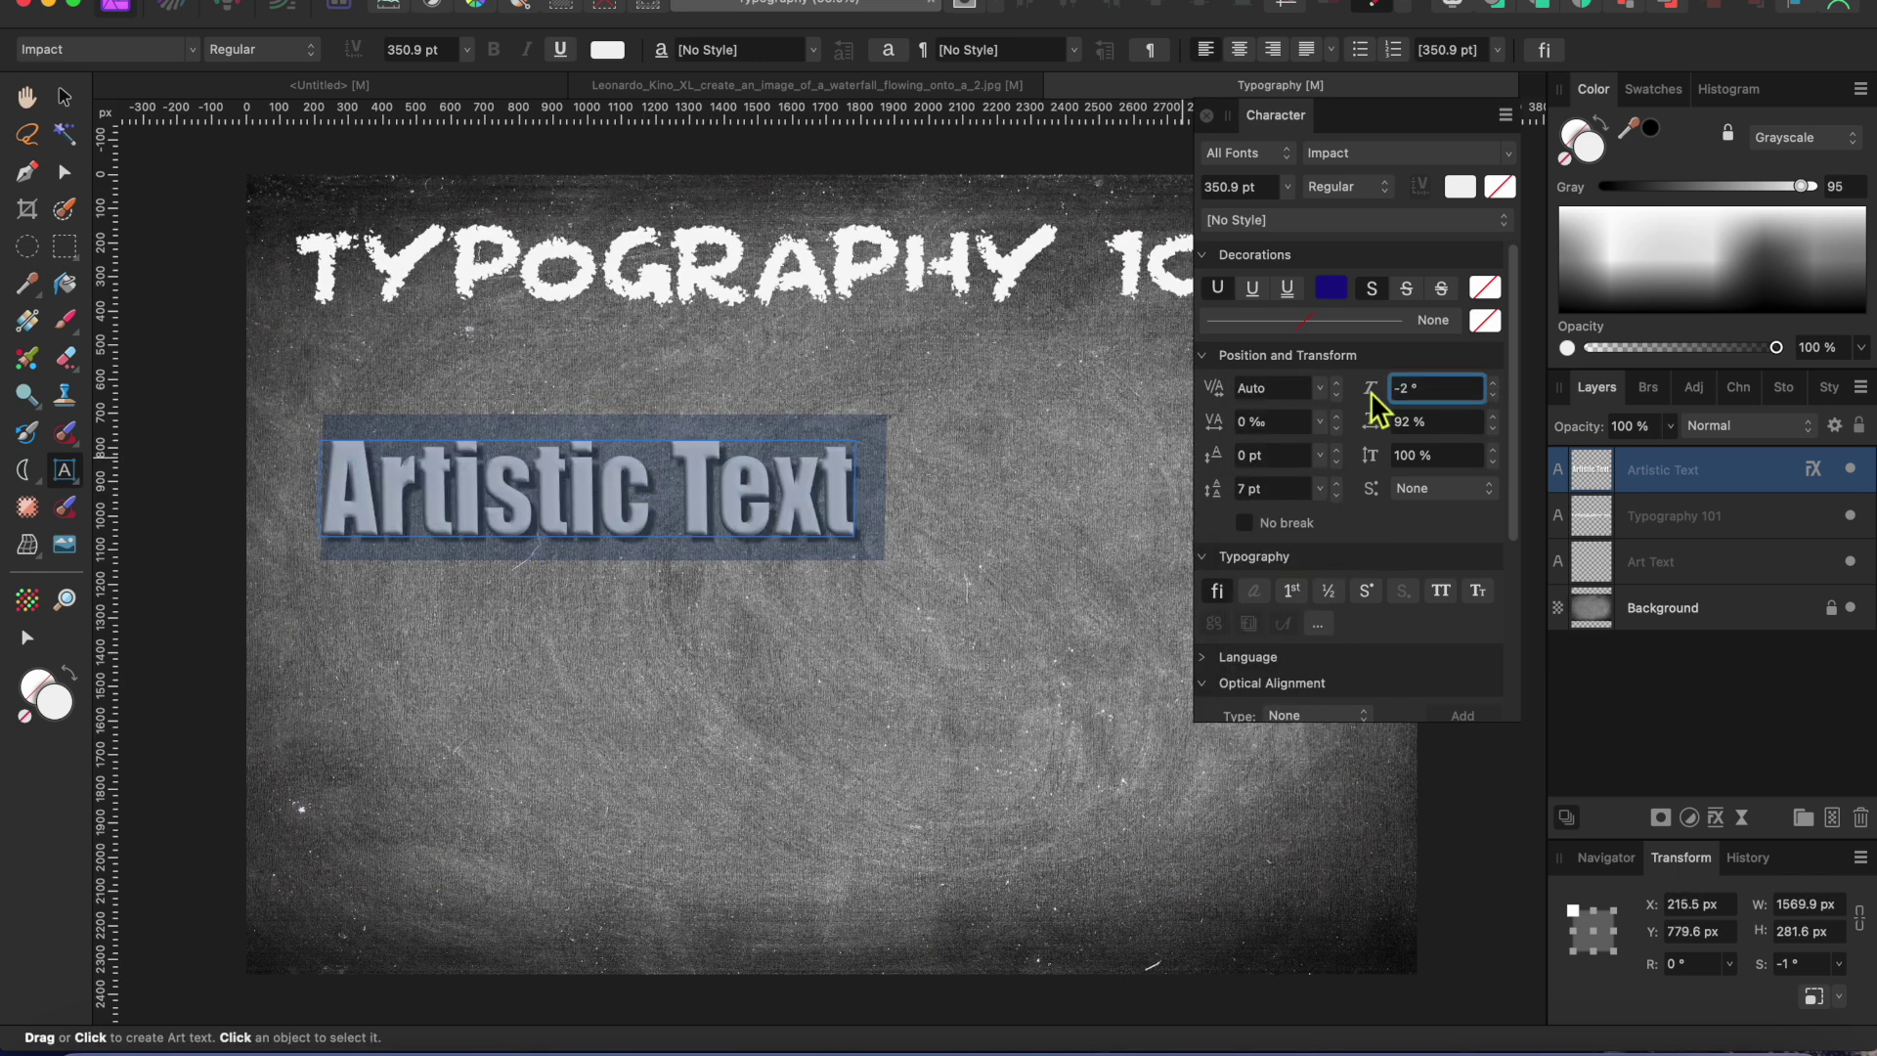
mouse_move(1401, 398)
mouse_down()
mouse_move(1436, 409)
mouse_move(1382, 396)
mouse_move(1377, 426)
mouse_up()
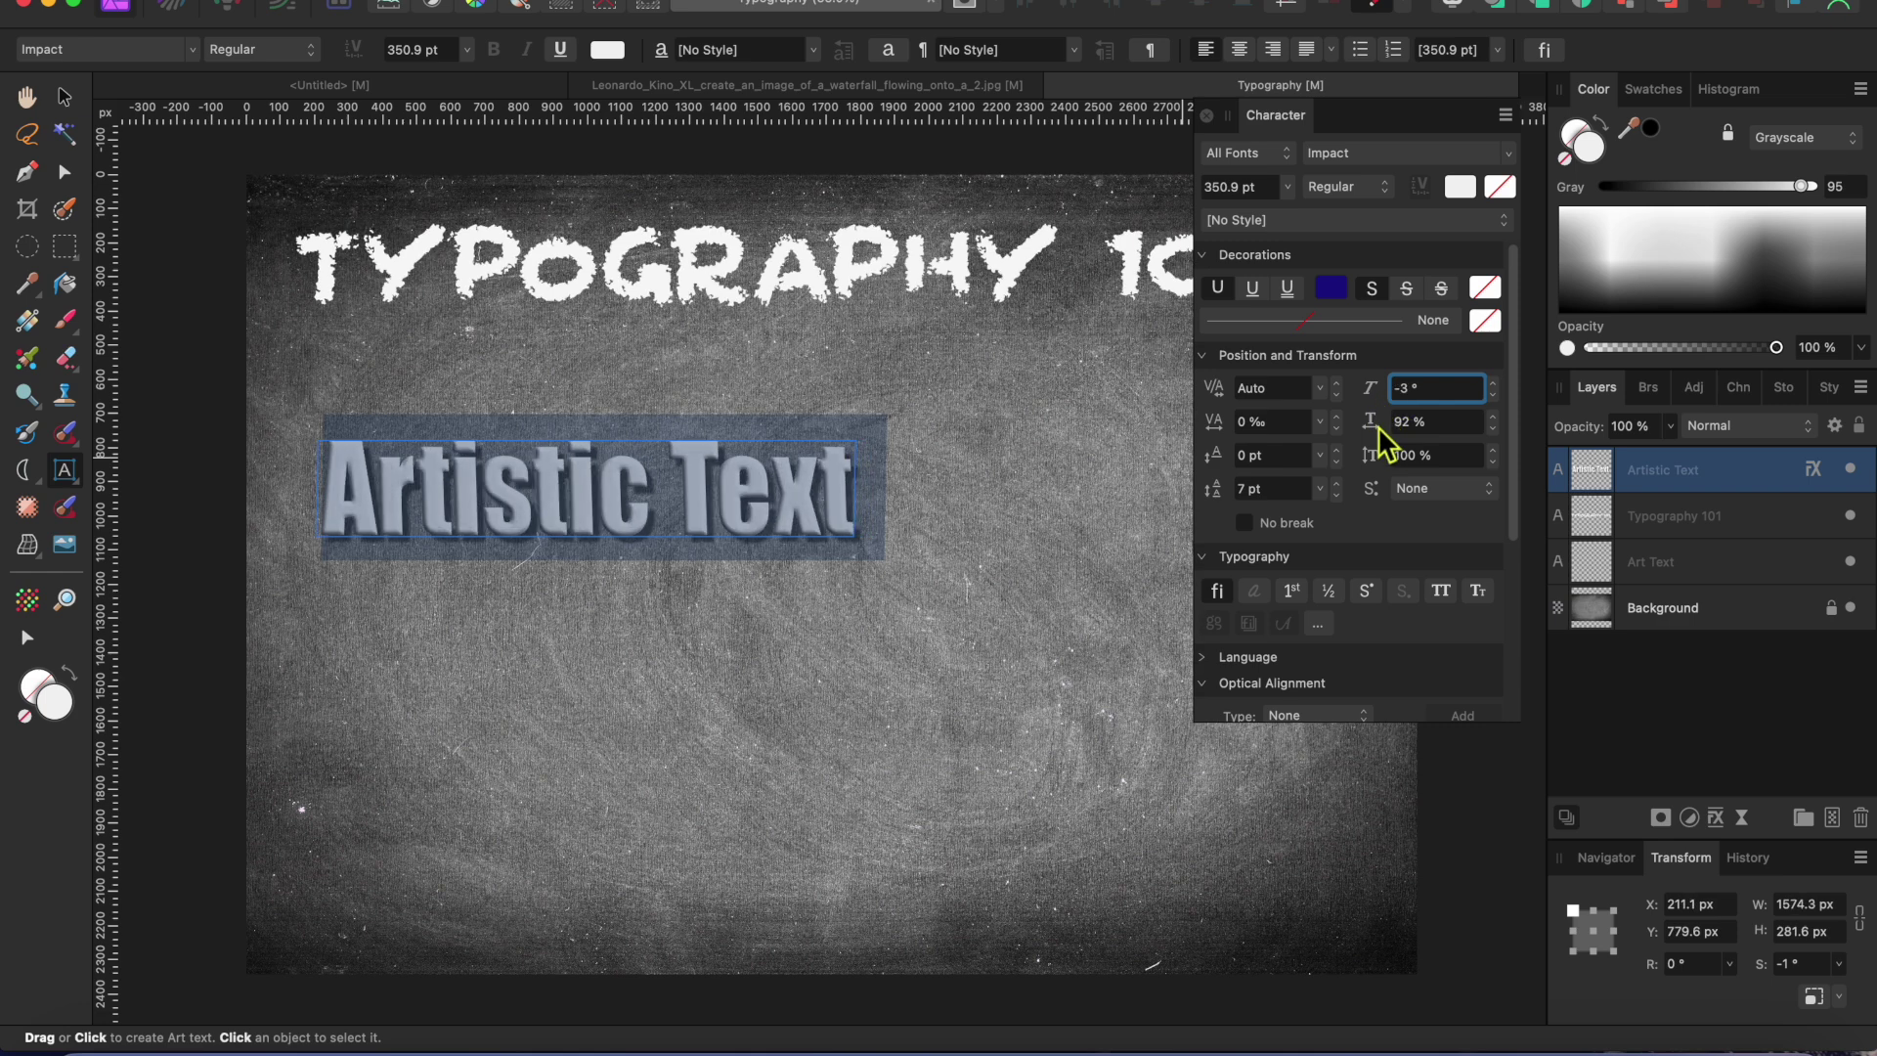
mouse_move(1494, 429)
mouse_down()
mouse_move(1445, 479)
mouse_move(1498, 454)
mouse_up()
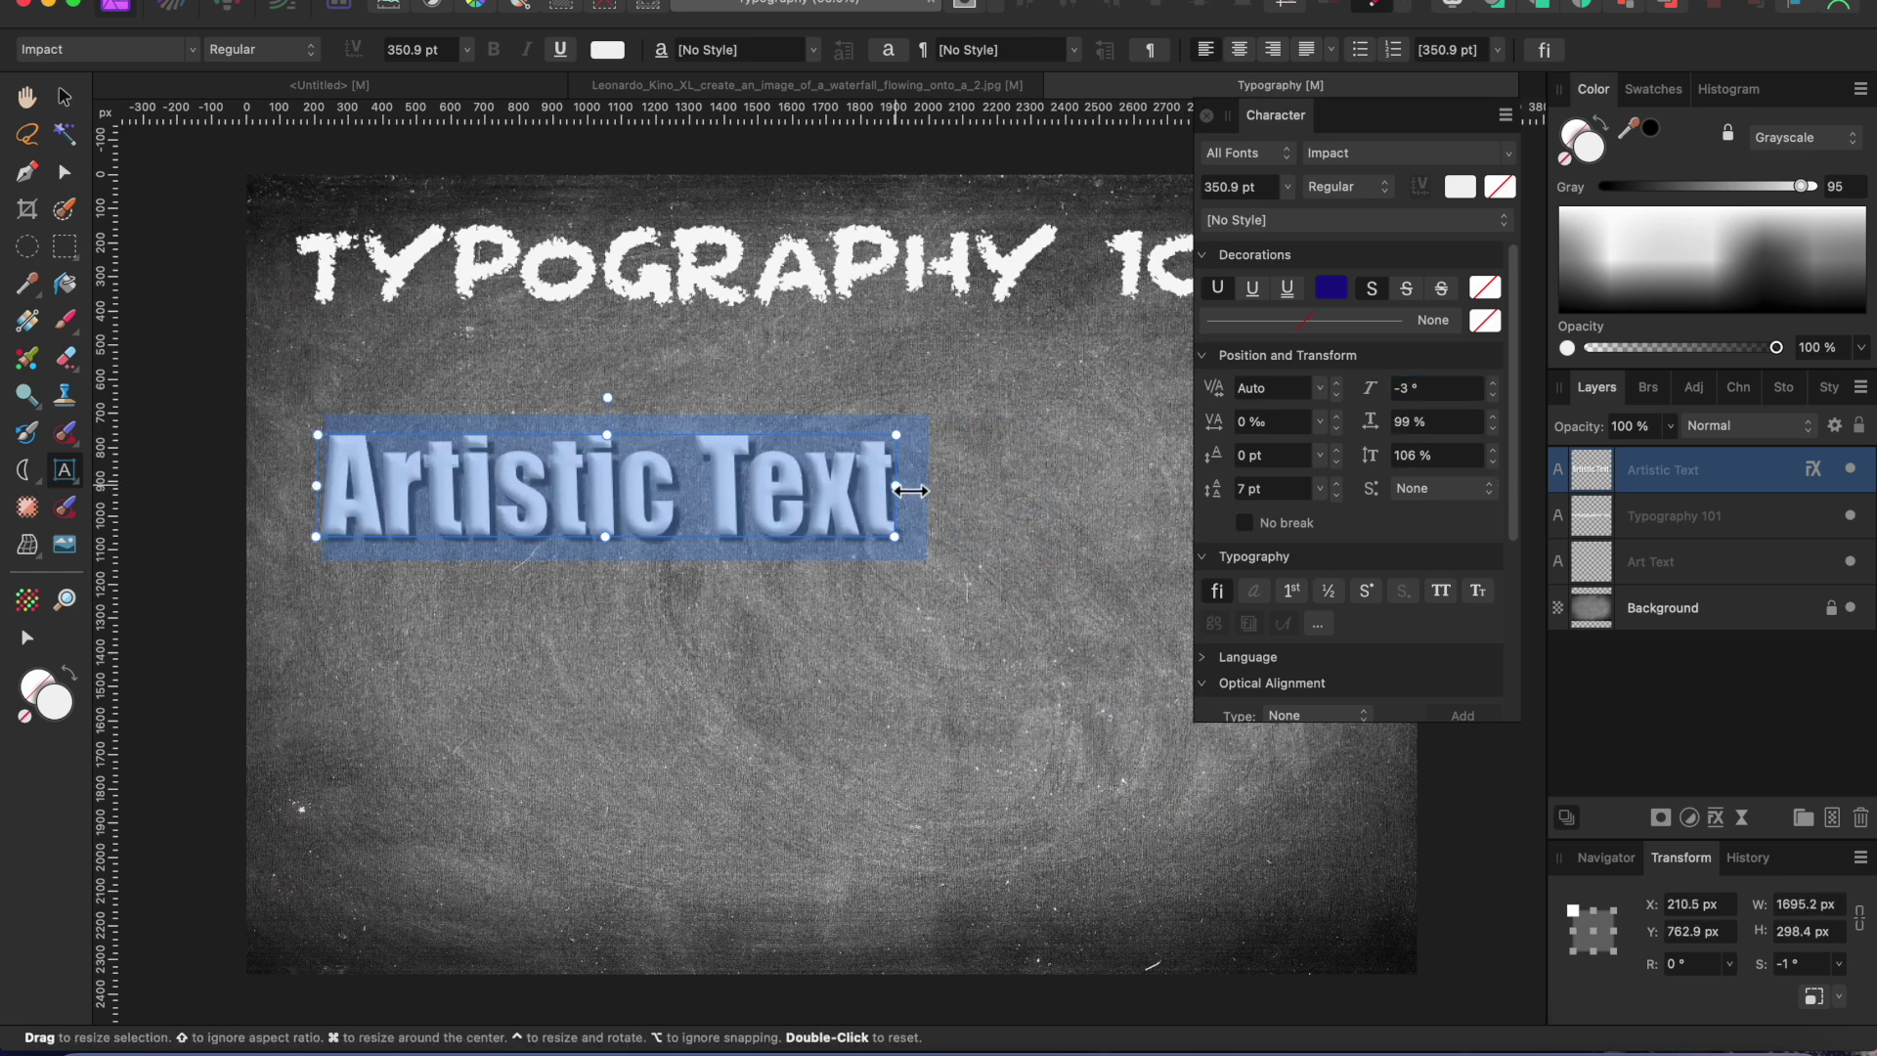
Step: Resize the Artistic Text down to 329.8 pt
click(617, 492)
drag(607, 398, 608, 404)
scroll(1347, 567, down, 3)
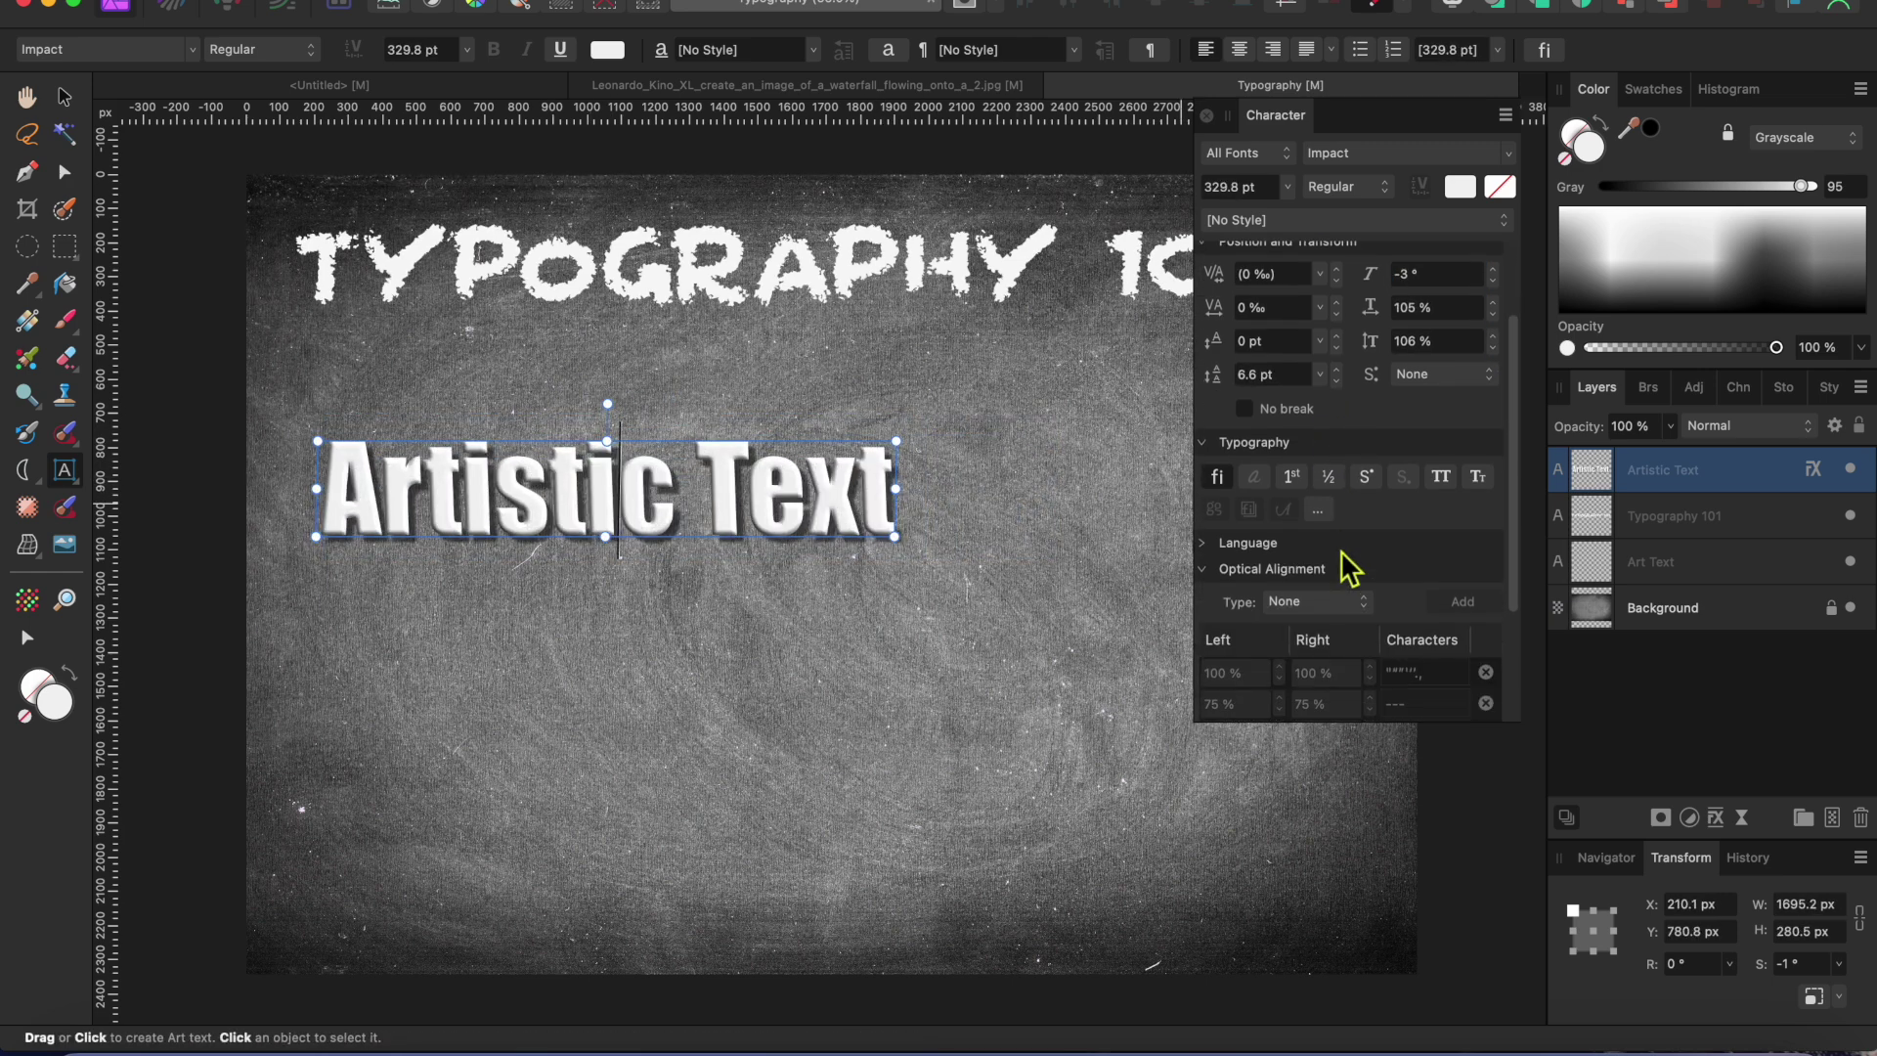
scroll(1428, 591, down, 1)
click(1245, 494)
click(1261, 494)
scroll(1310, 537, up, 3)
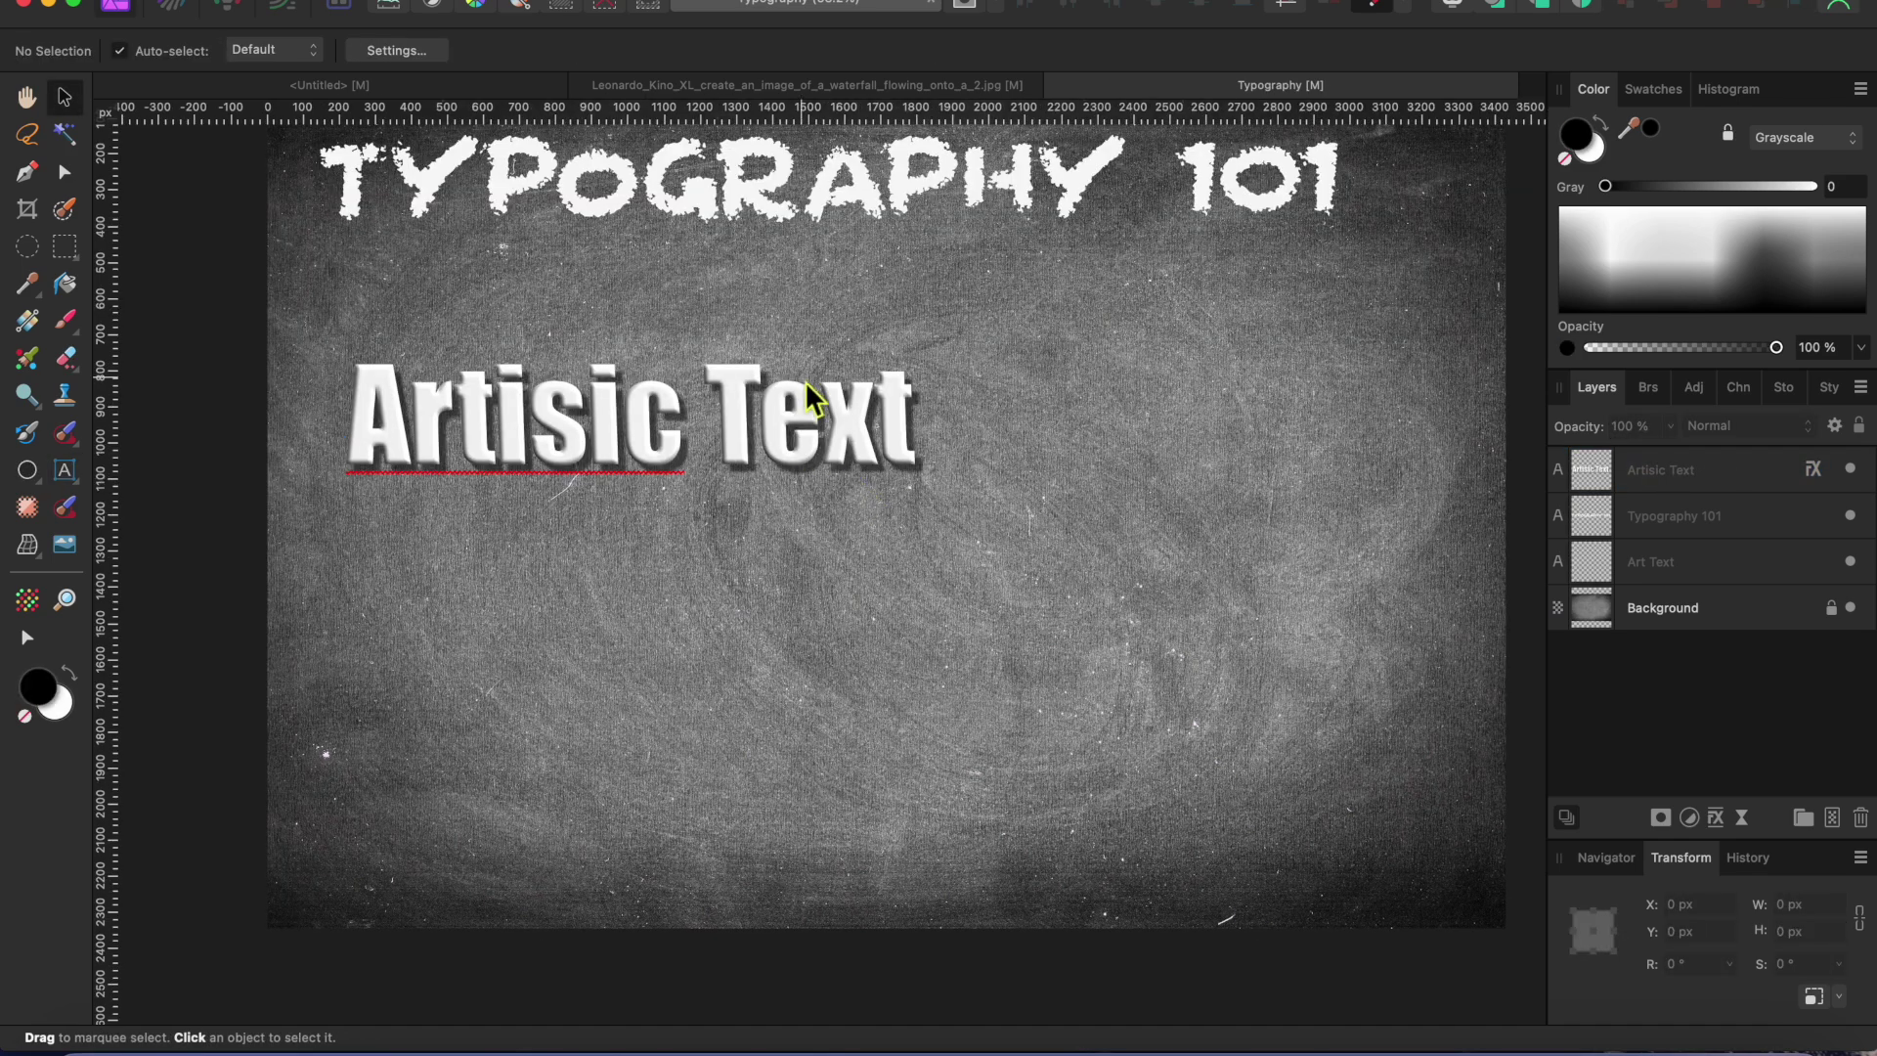
Step: Delete the leftover art text, draw a large white ellipse nudged left, and make it a text path
click(809, 398)
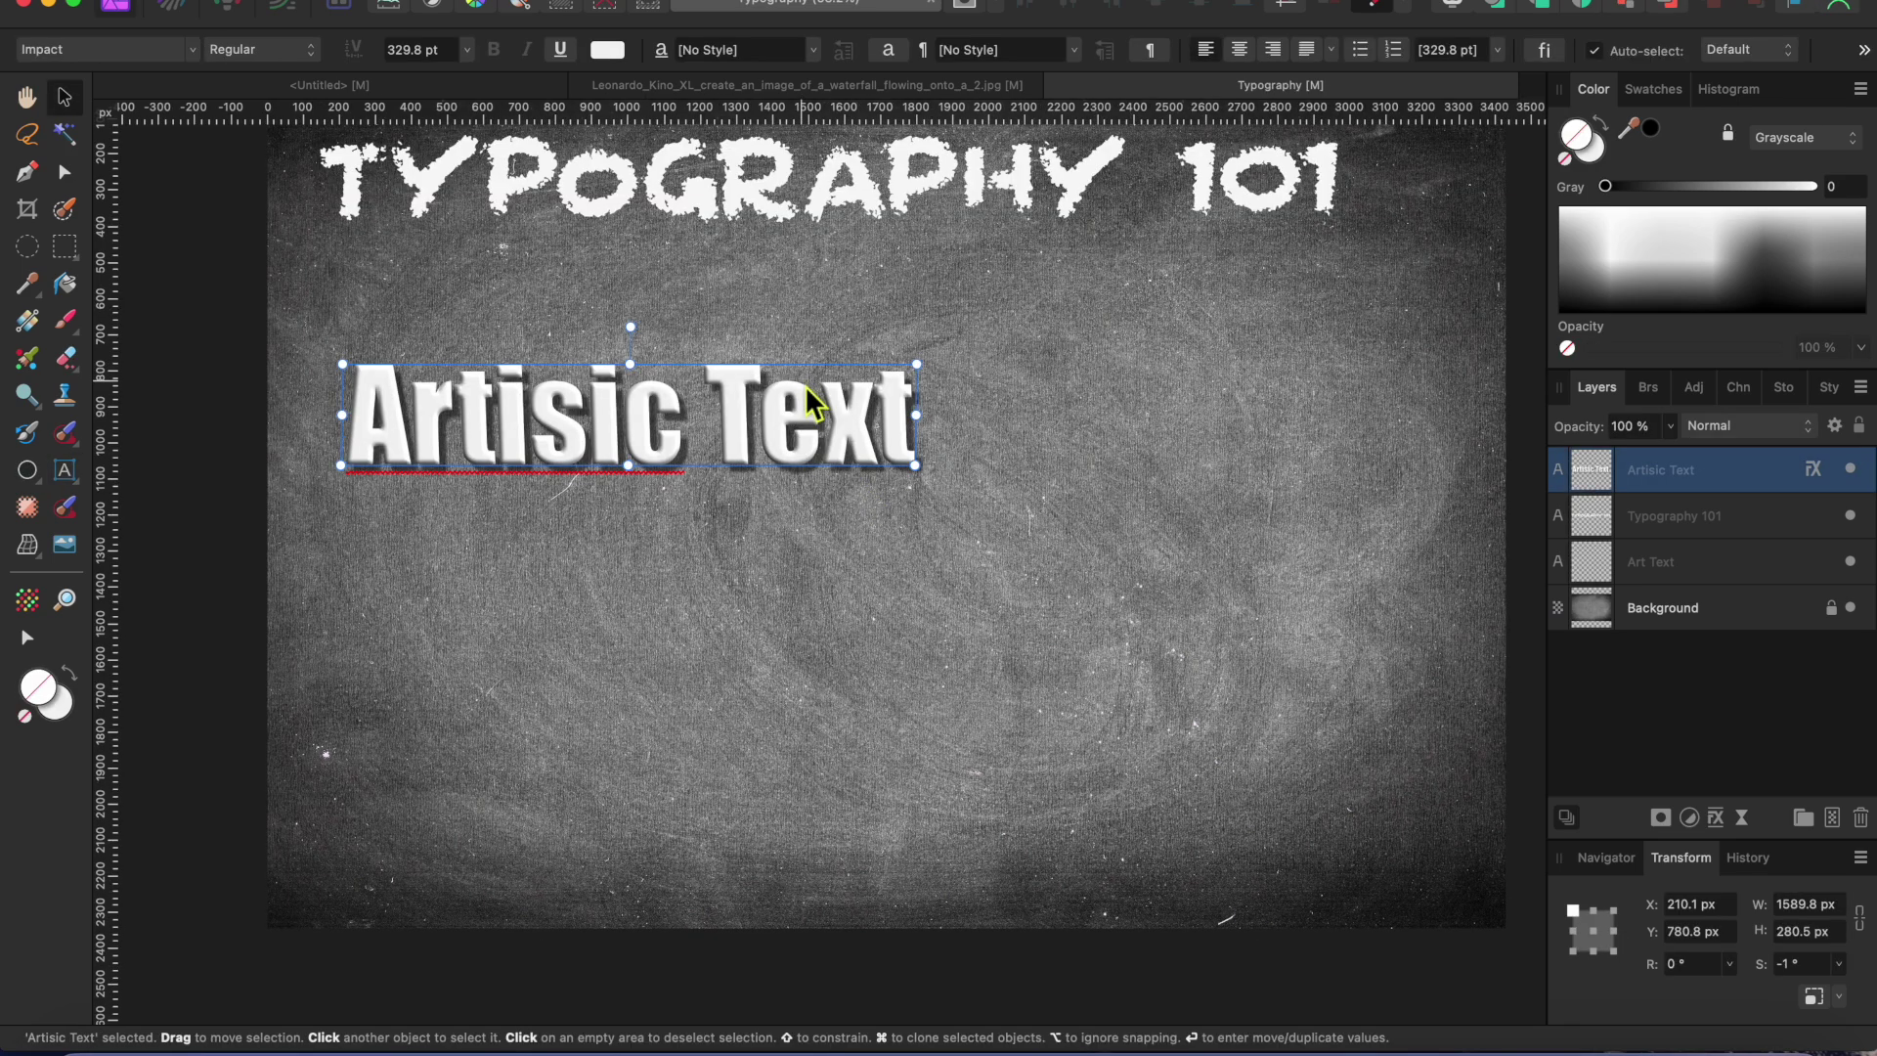
key(Delete)
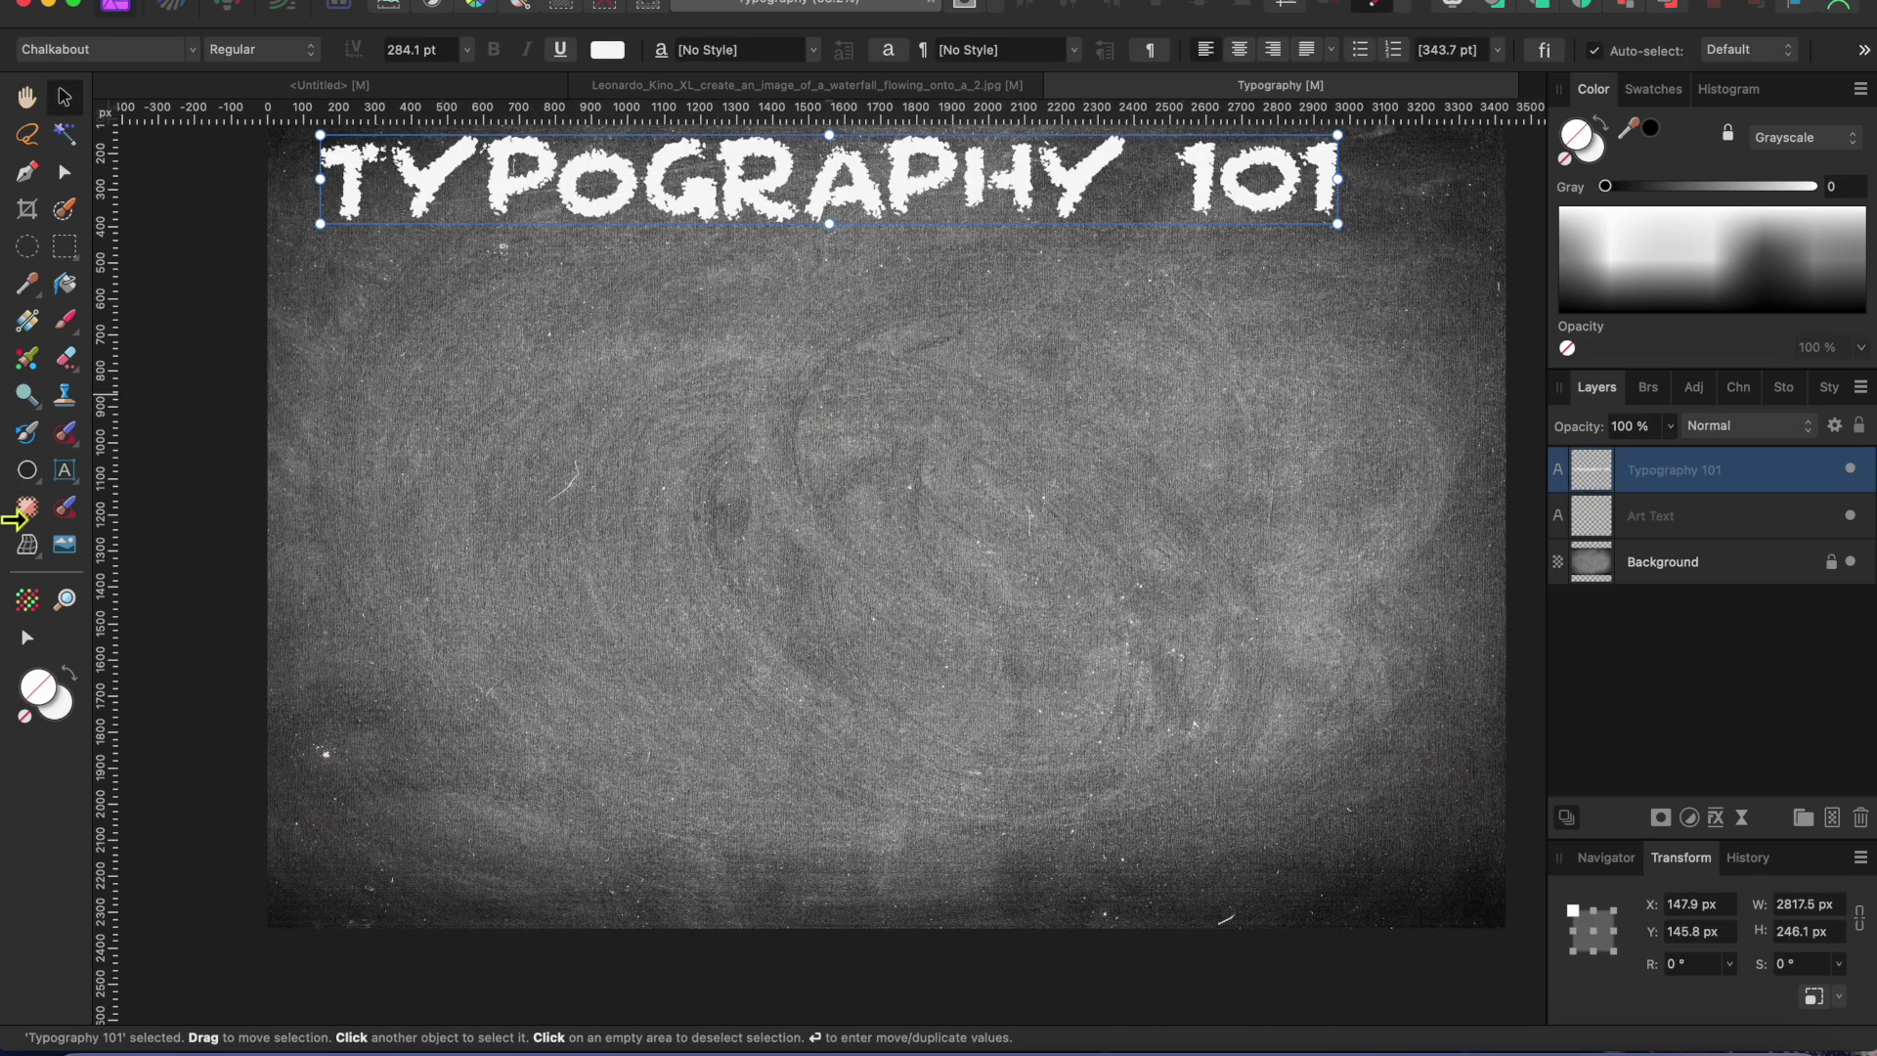
click(27, 470)
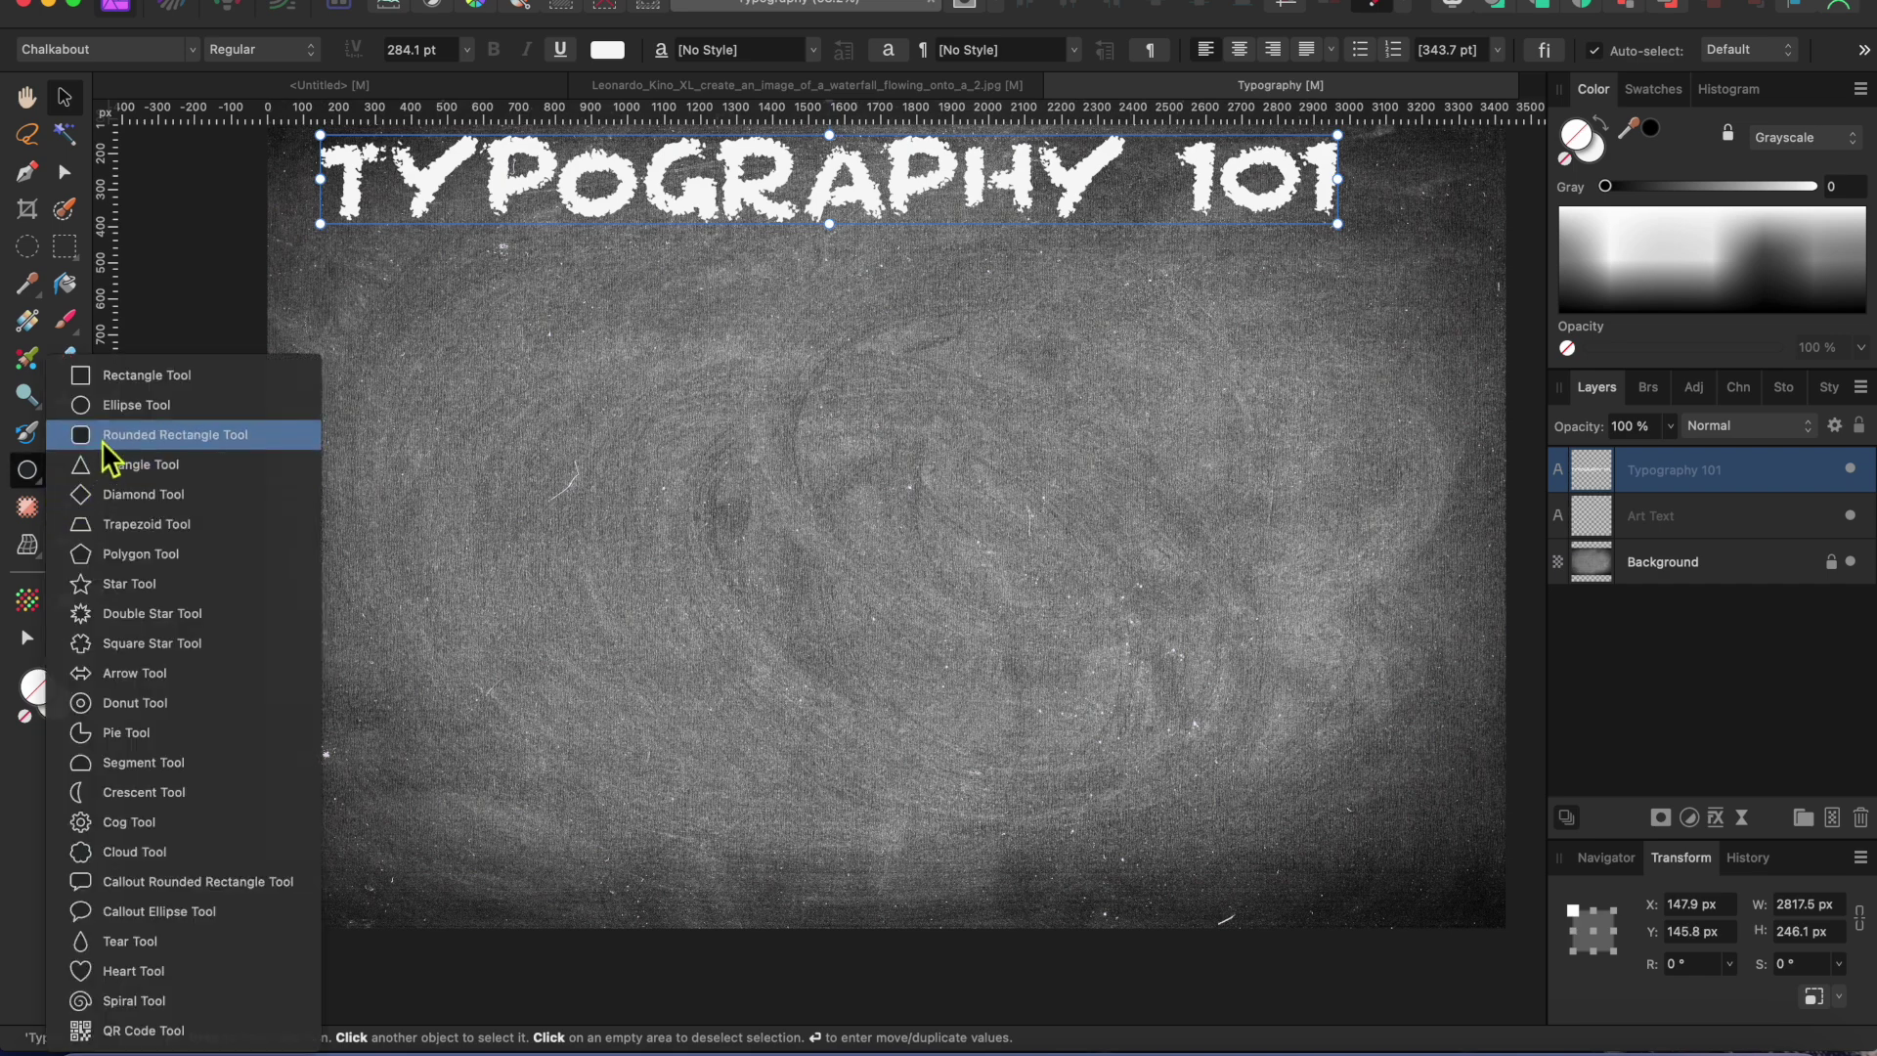
click(107, 407)
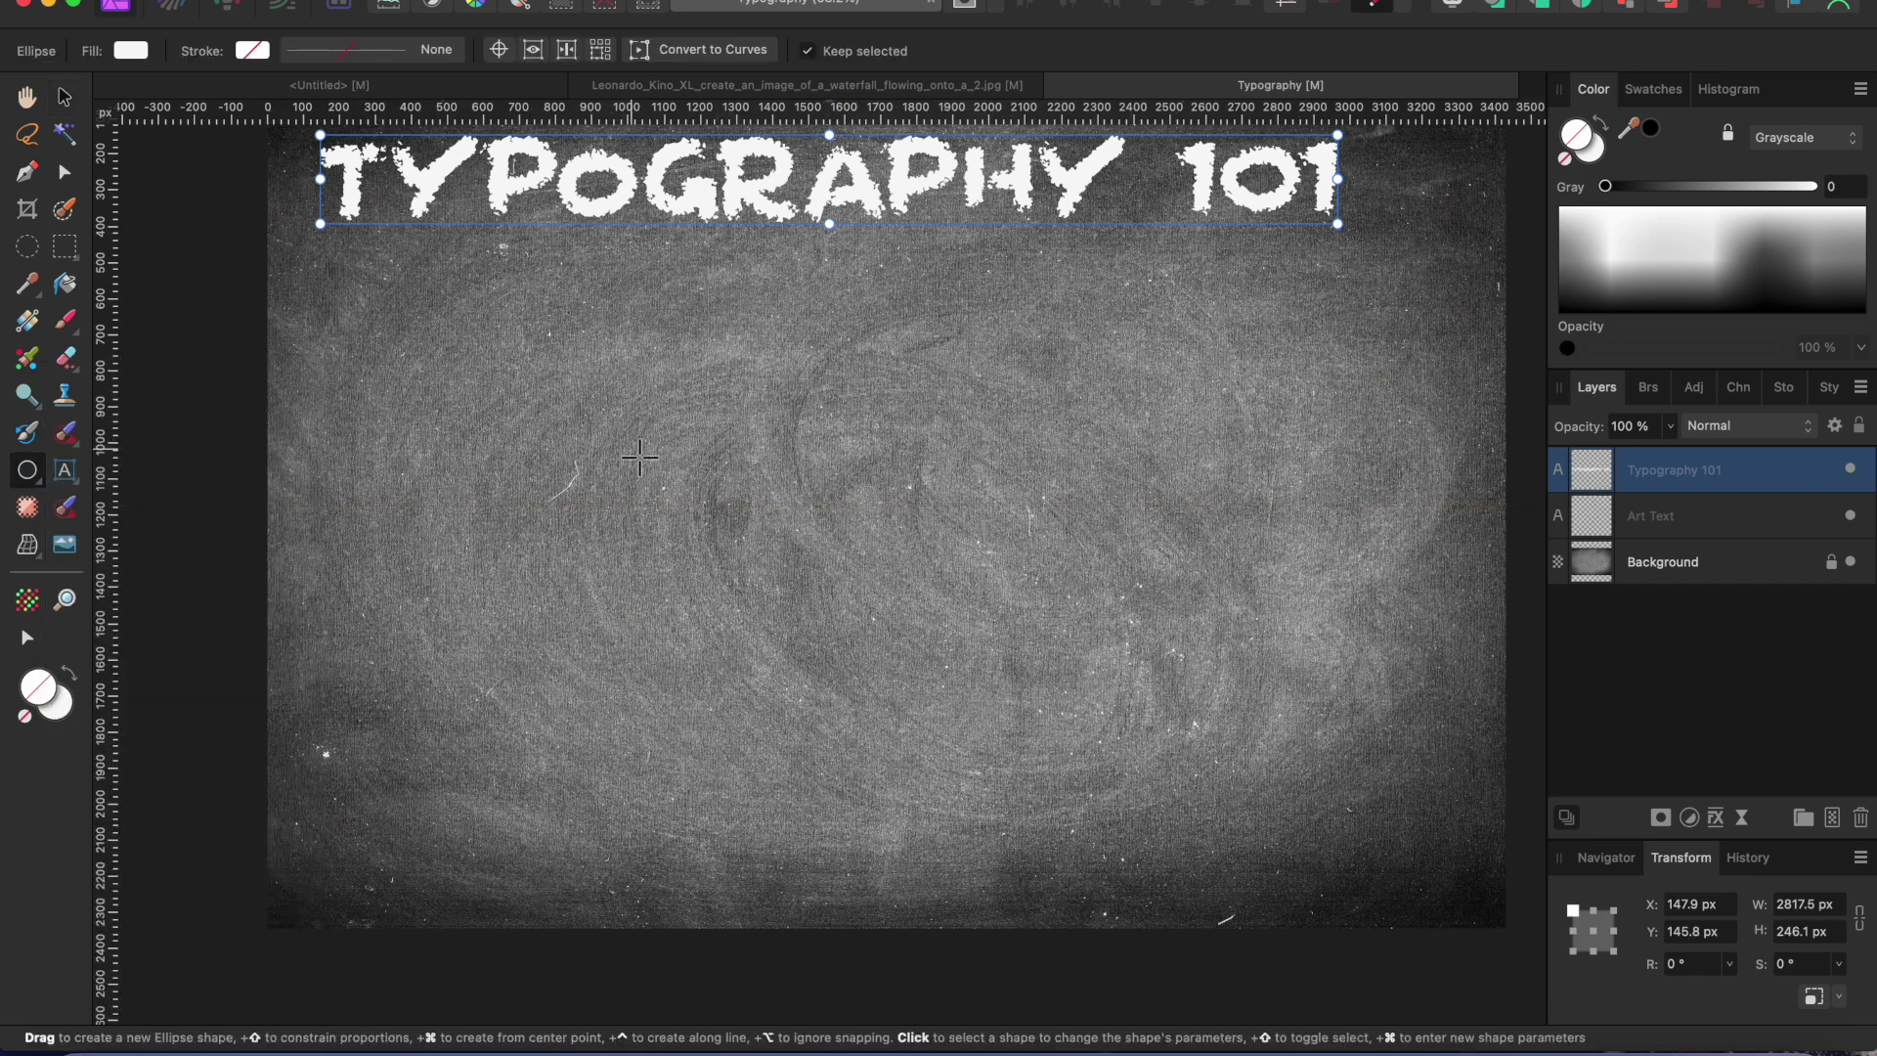
drag(631, 449, 1337, 825)
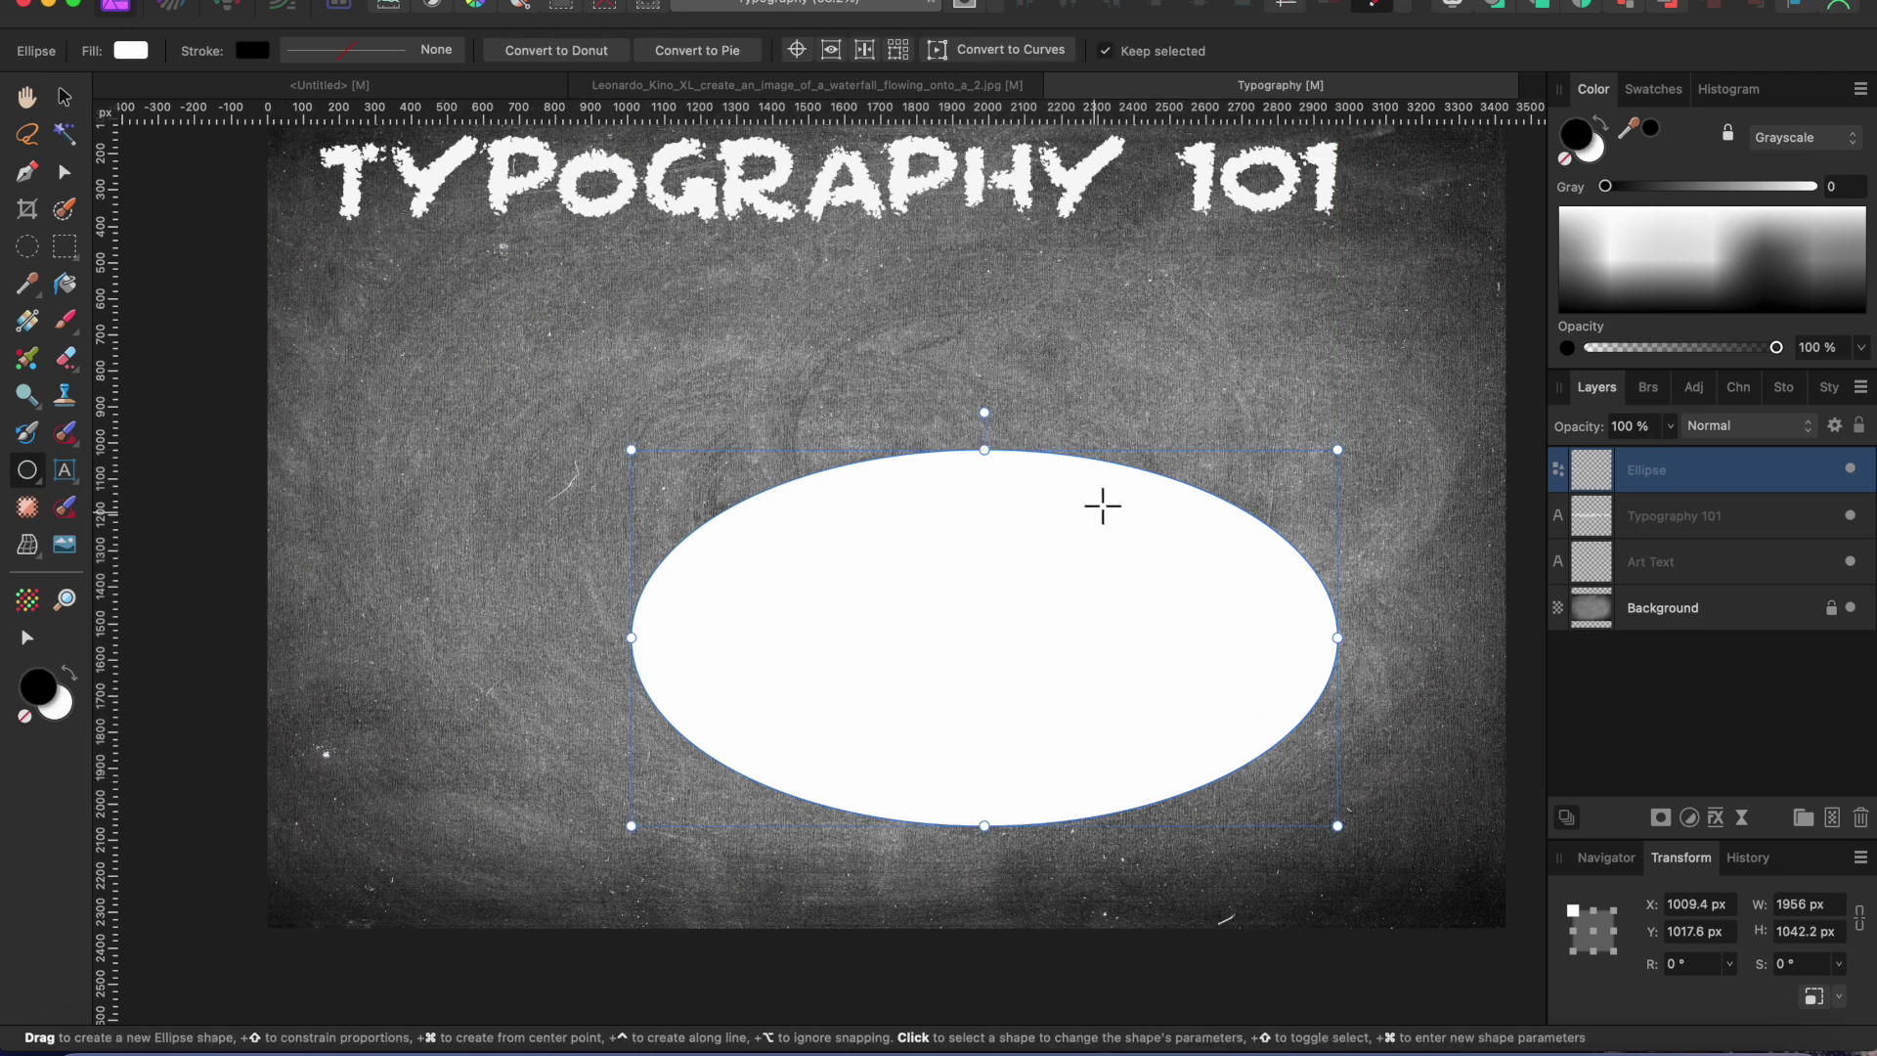
drag(1083, 455, 932, 441)
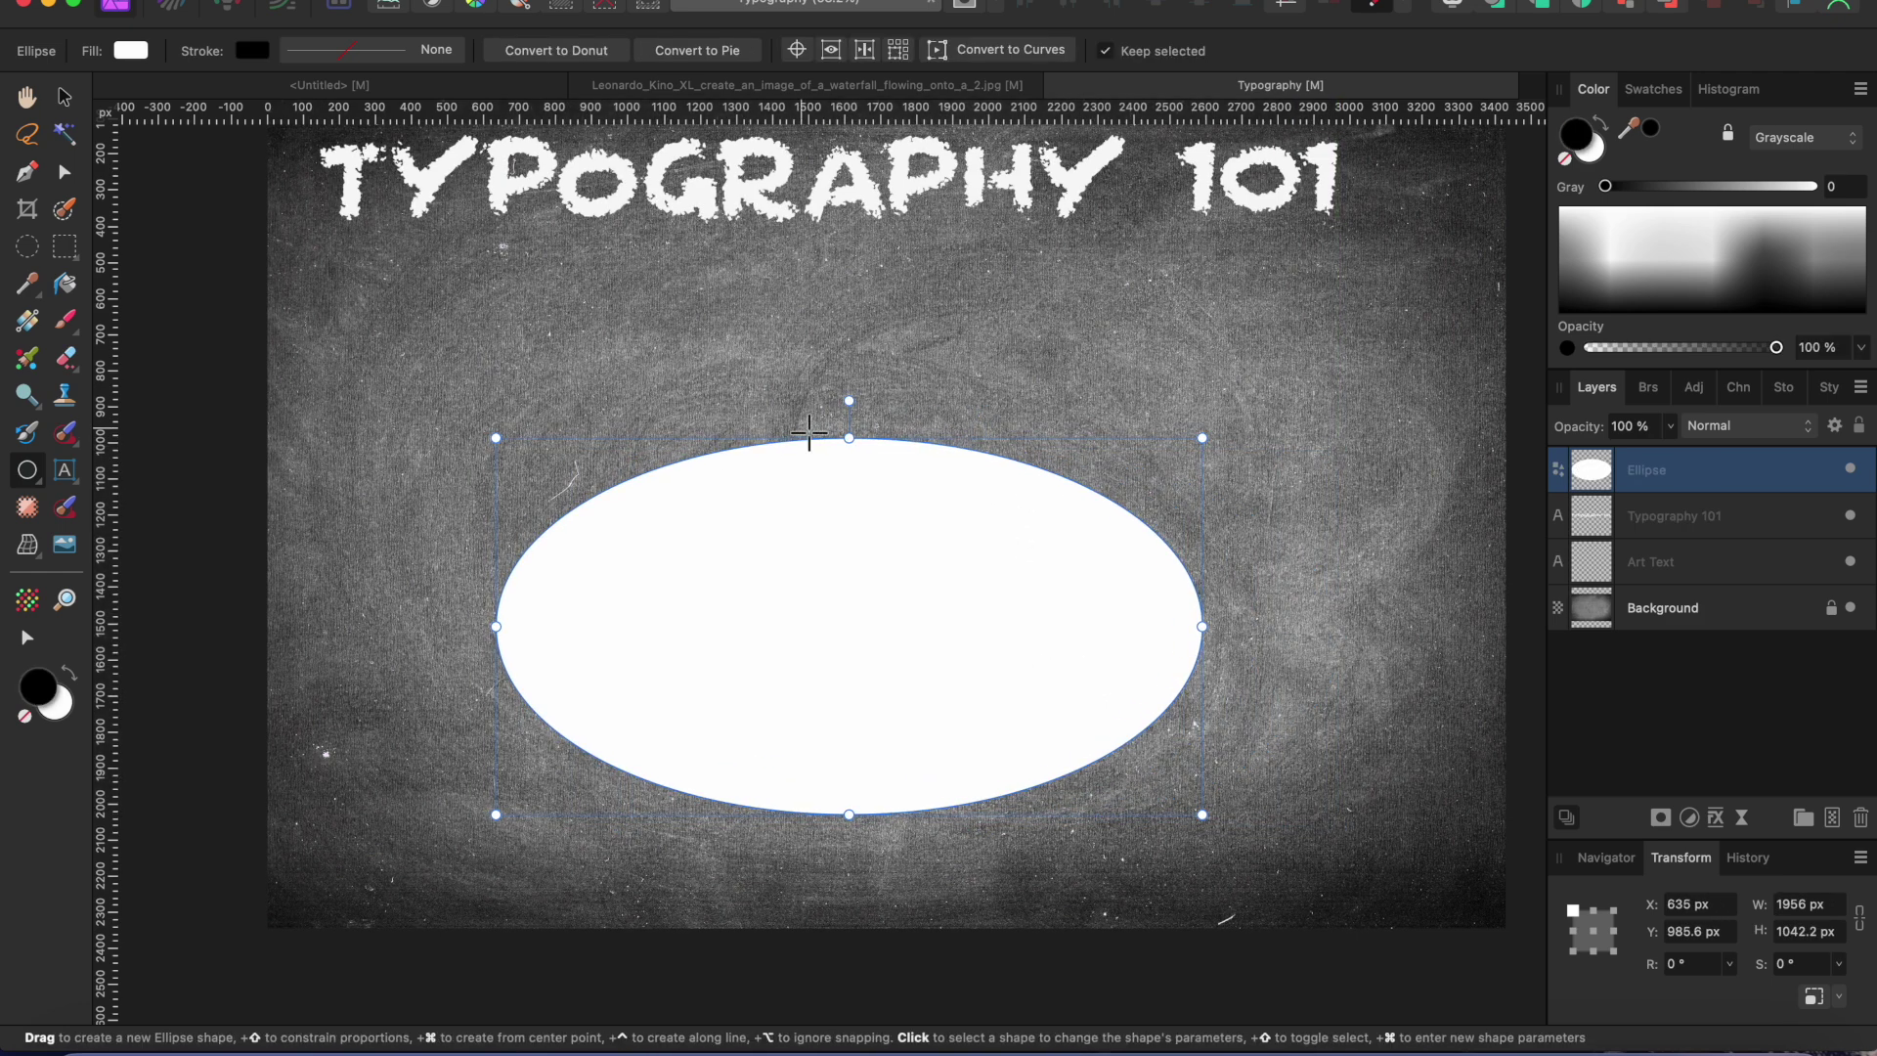
click(66, 475)
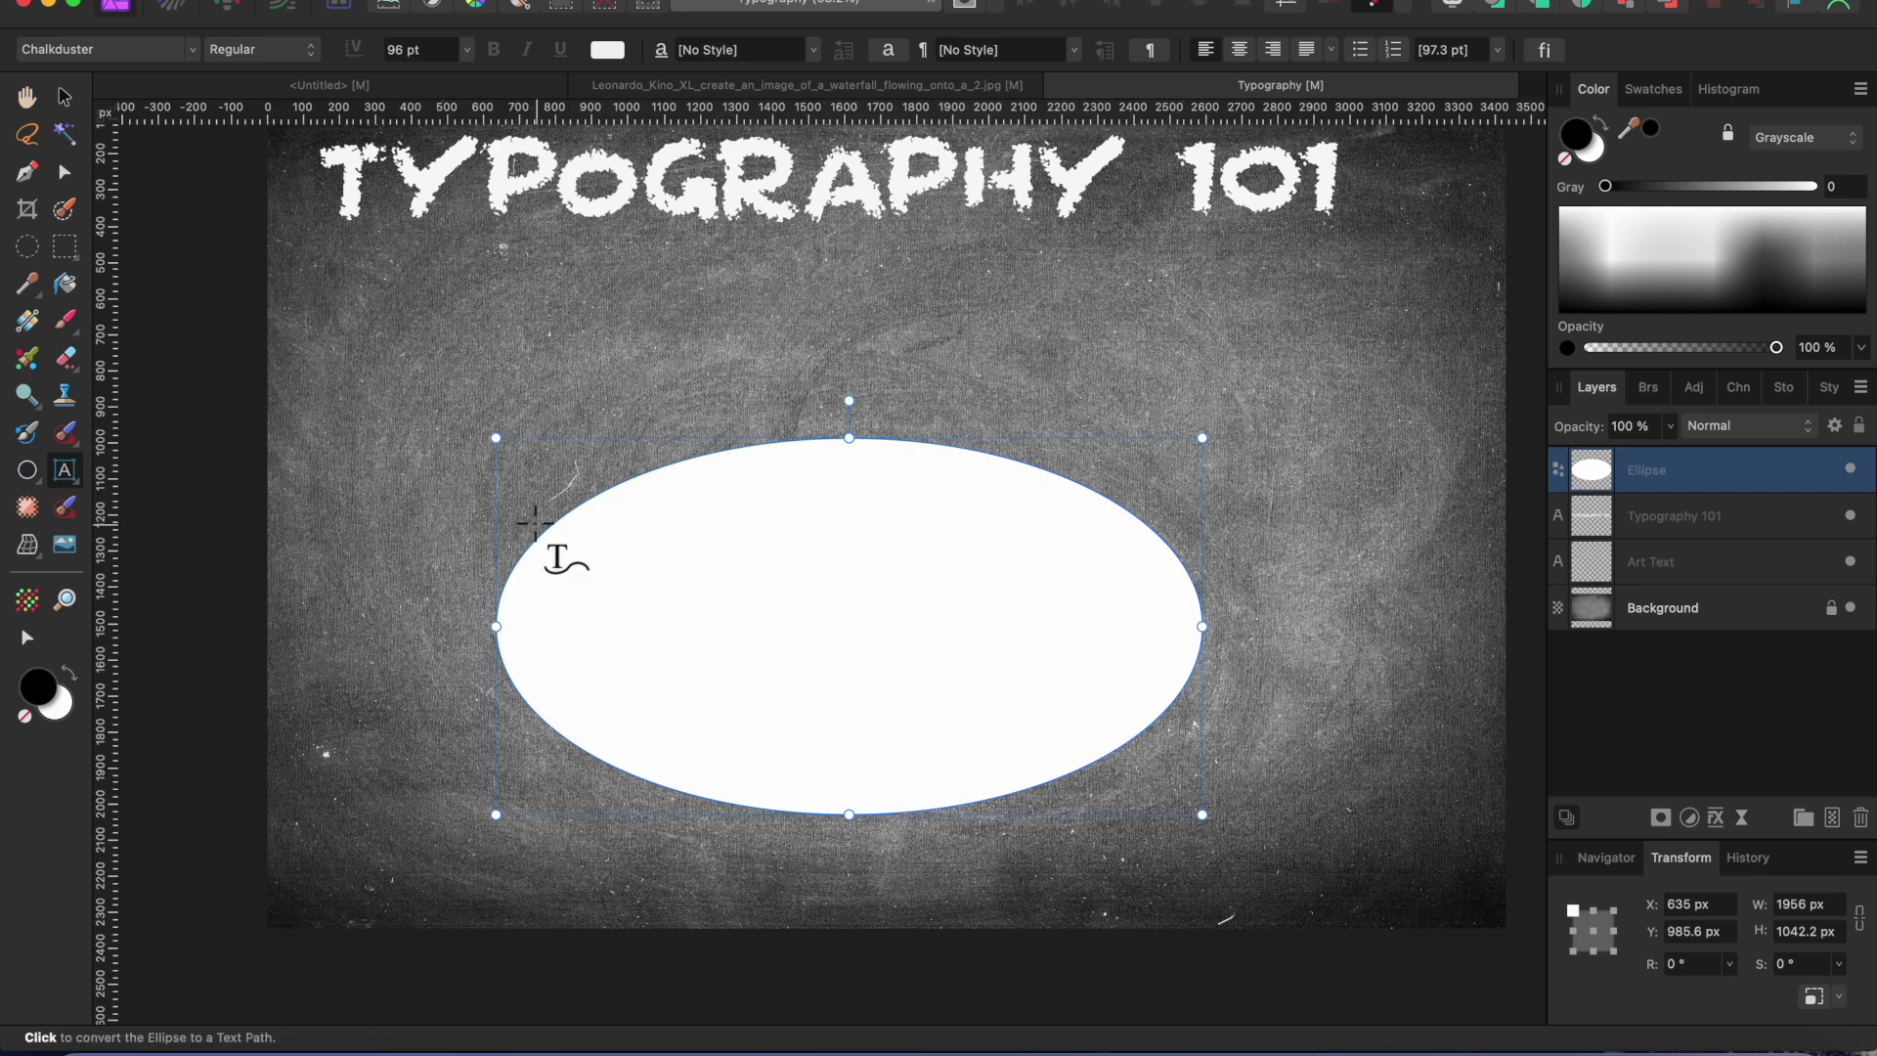
click(553, 553)
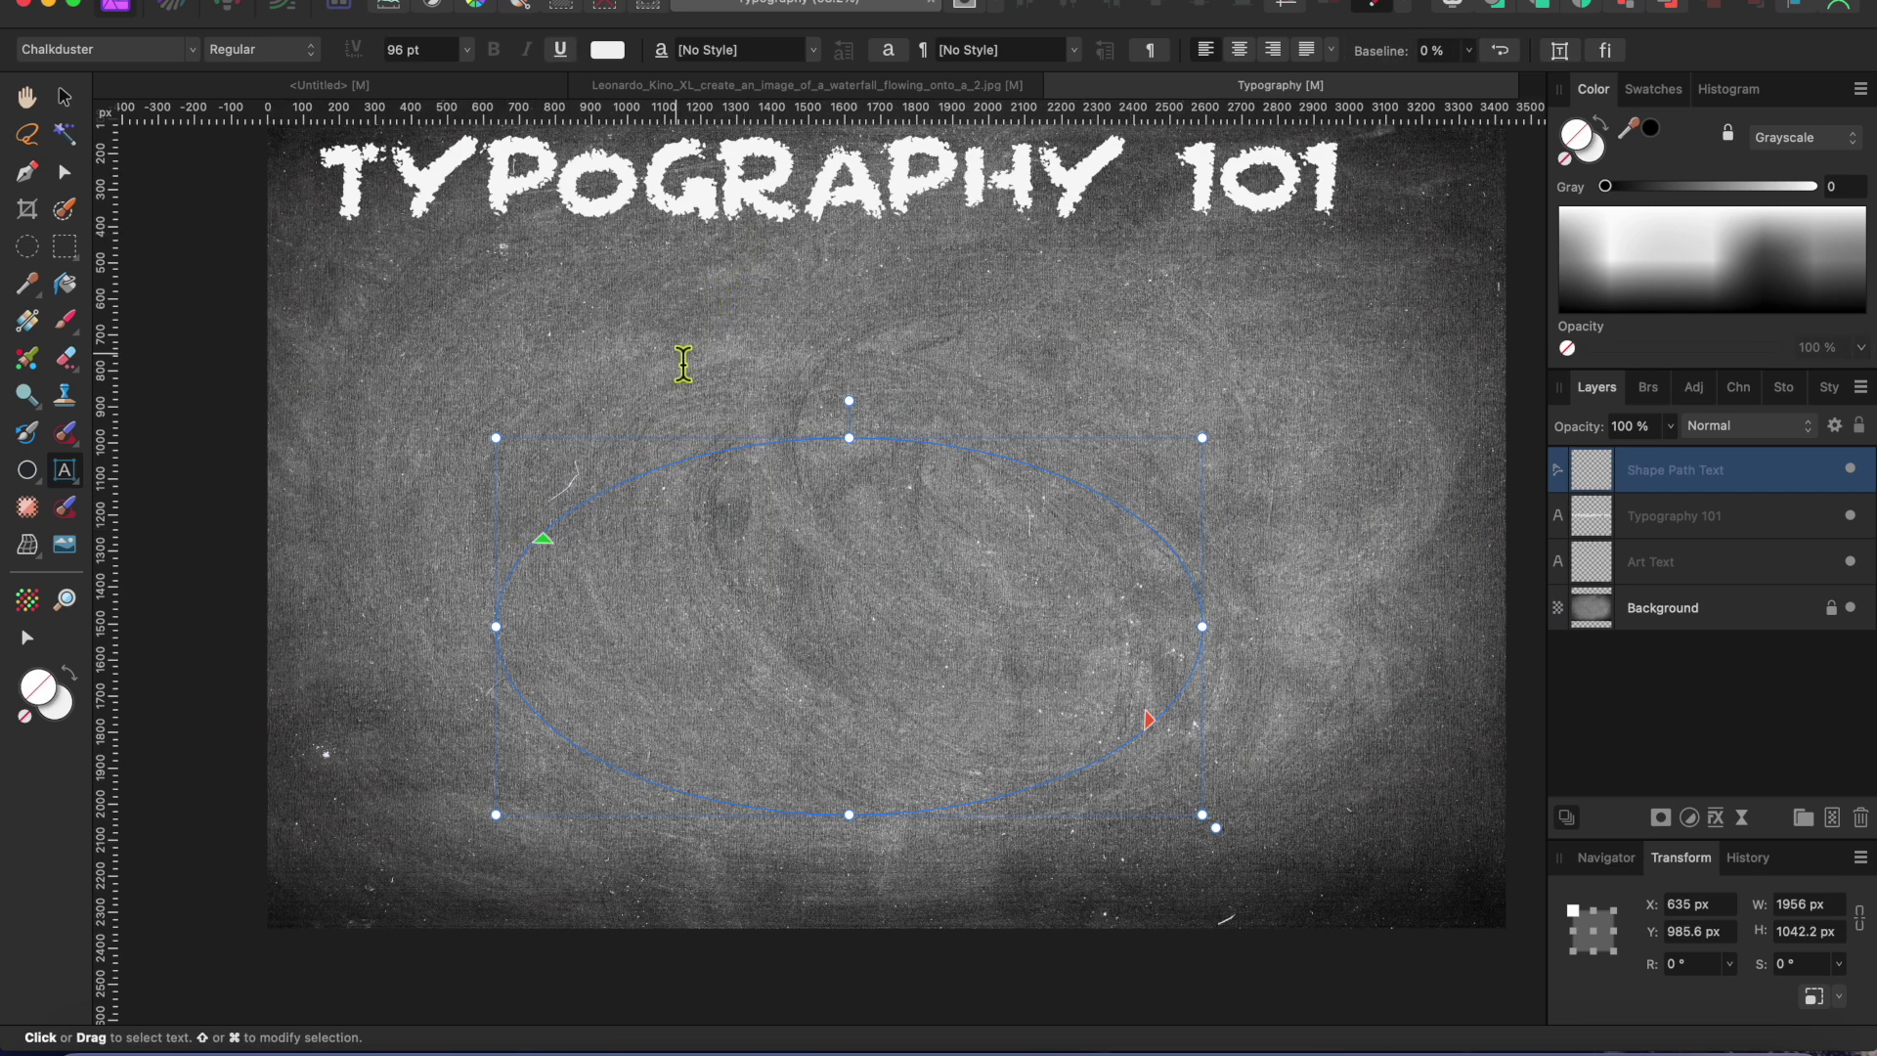
Step: At 144 pt, type 'Write on Curves with Artistic' along the ellipse, fixing typos
click(474, 56)
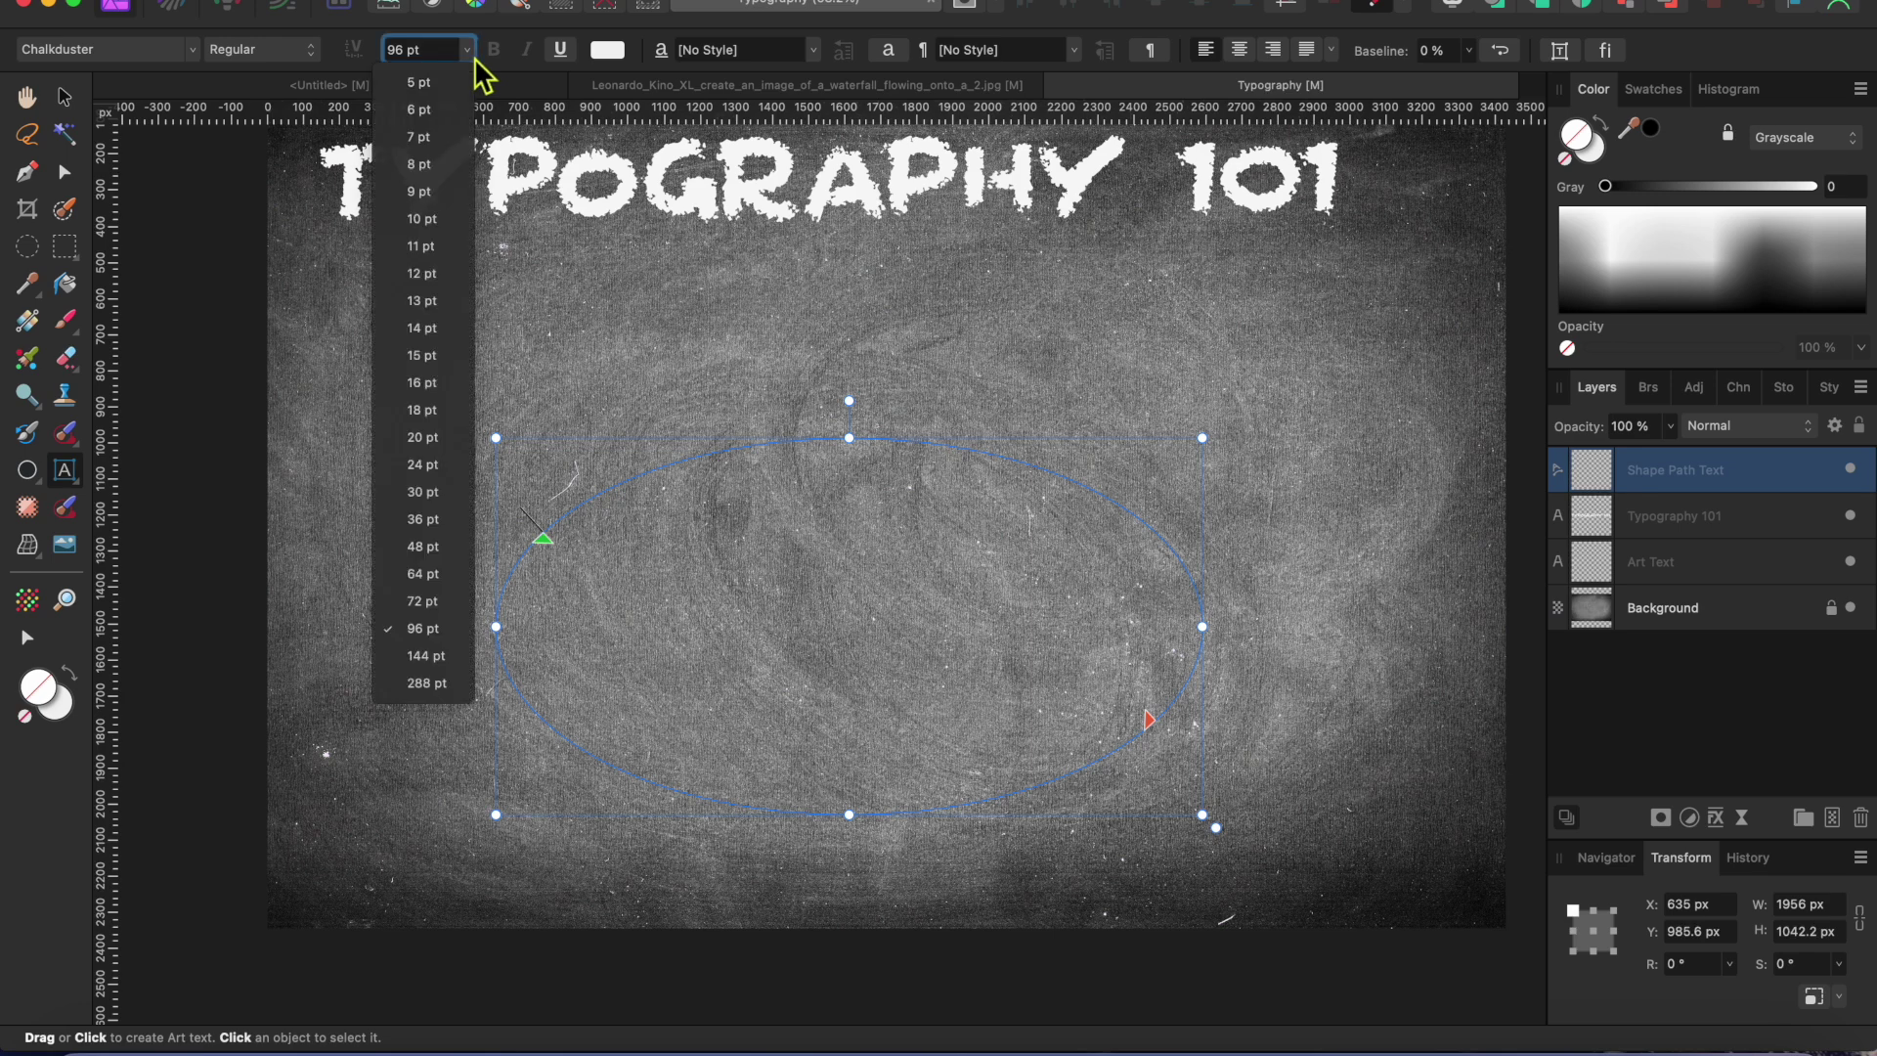
click(446, 652)
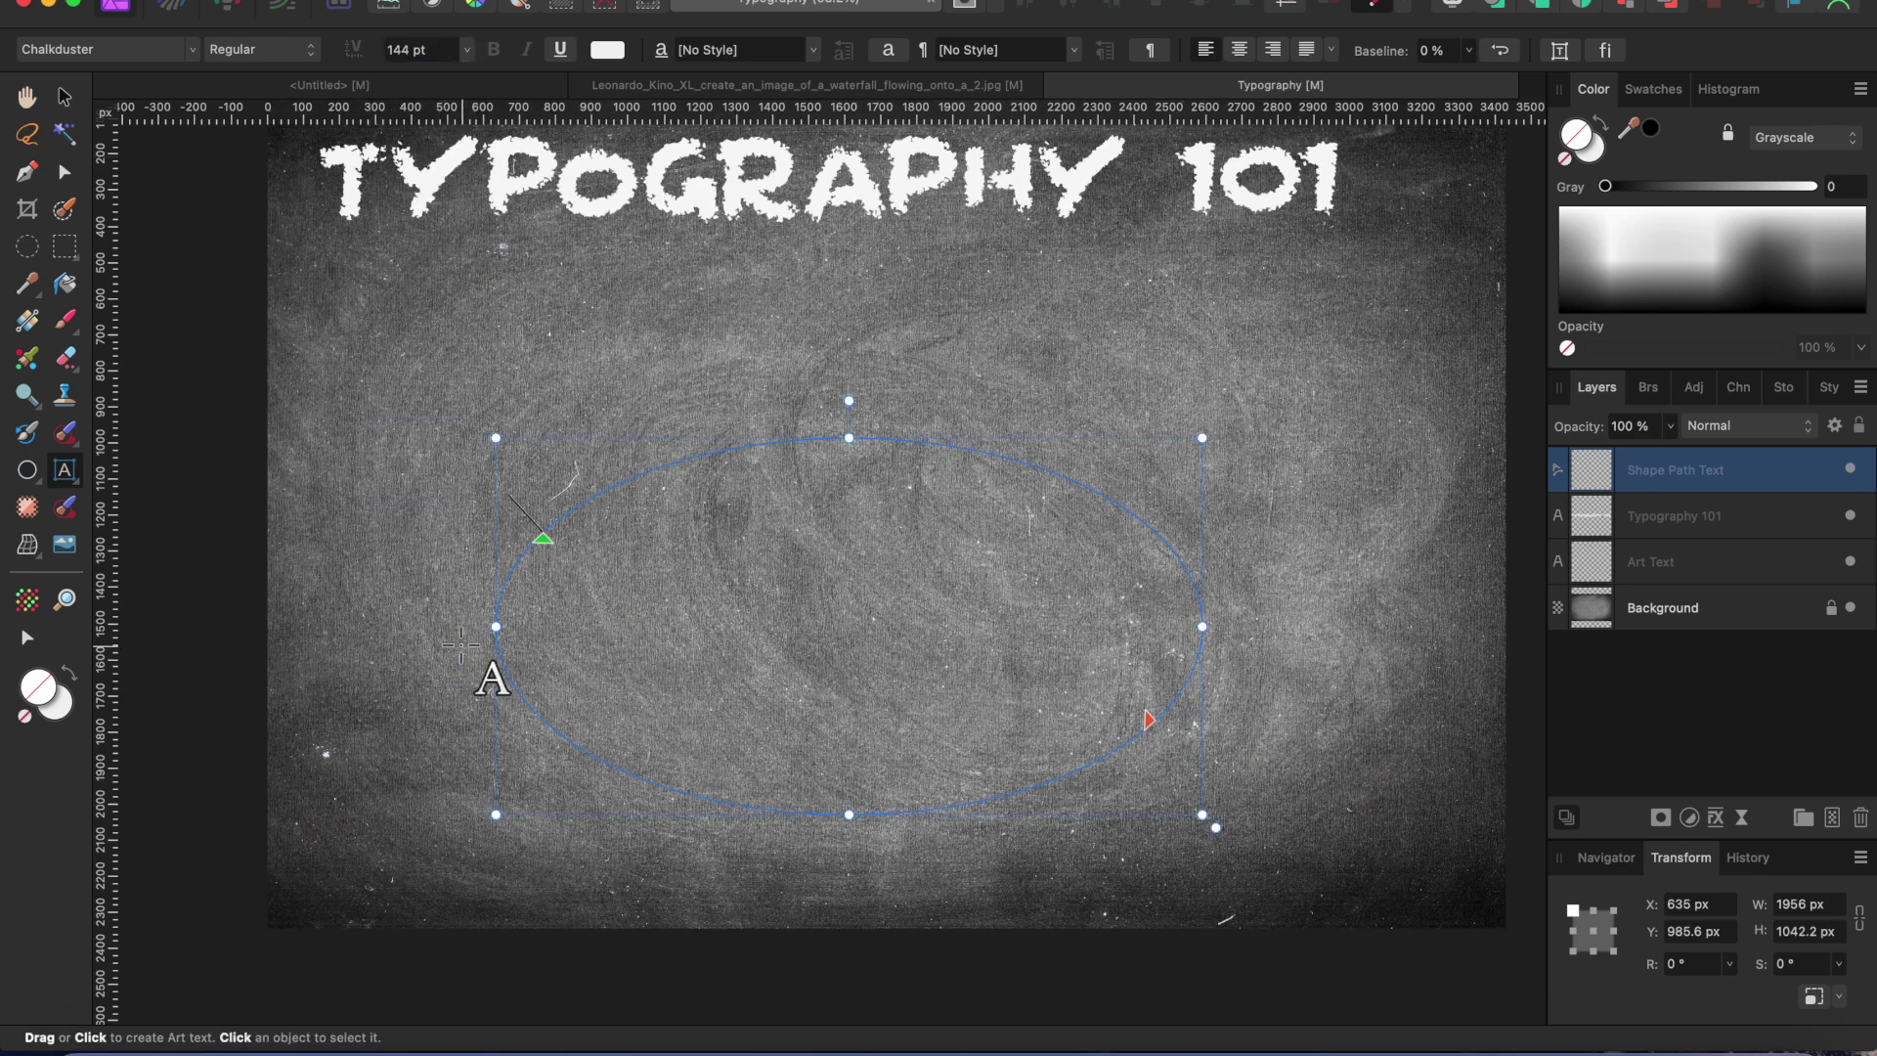
text(Write on )
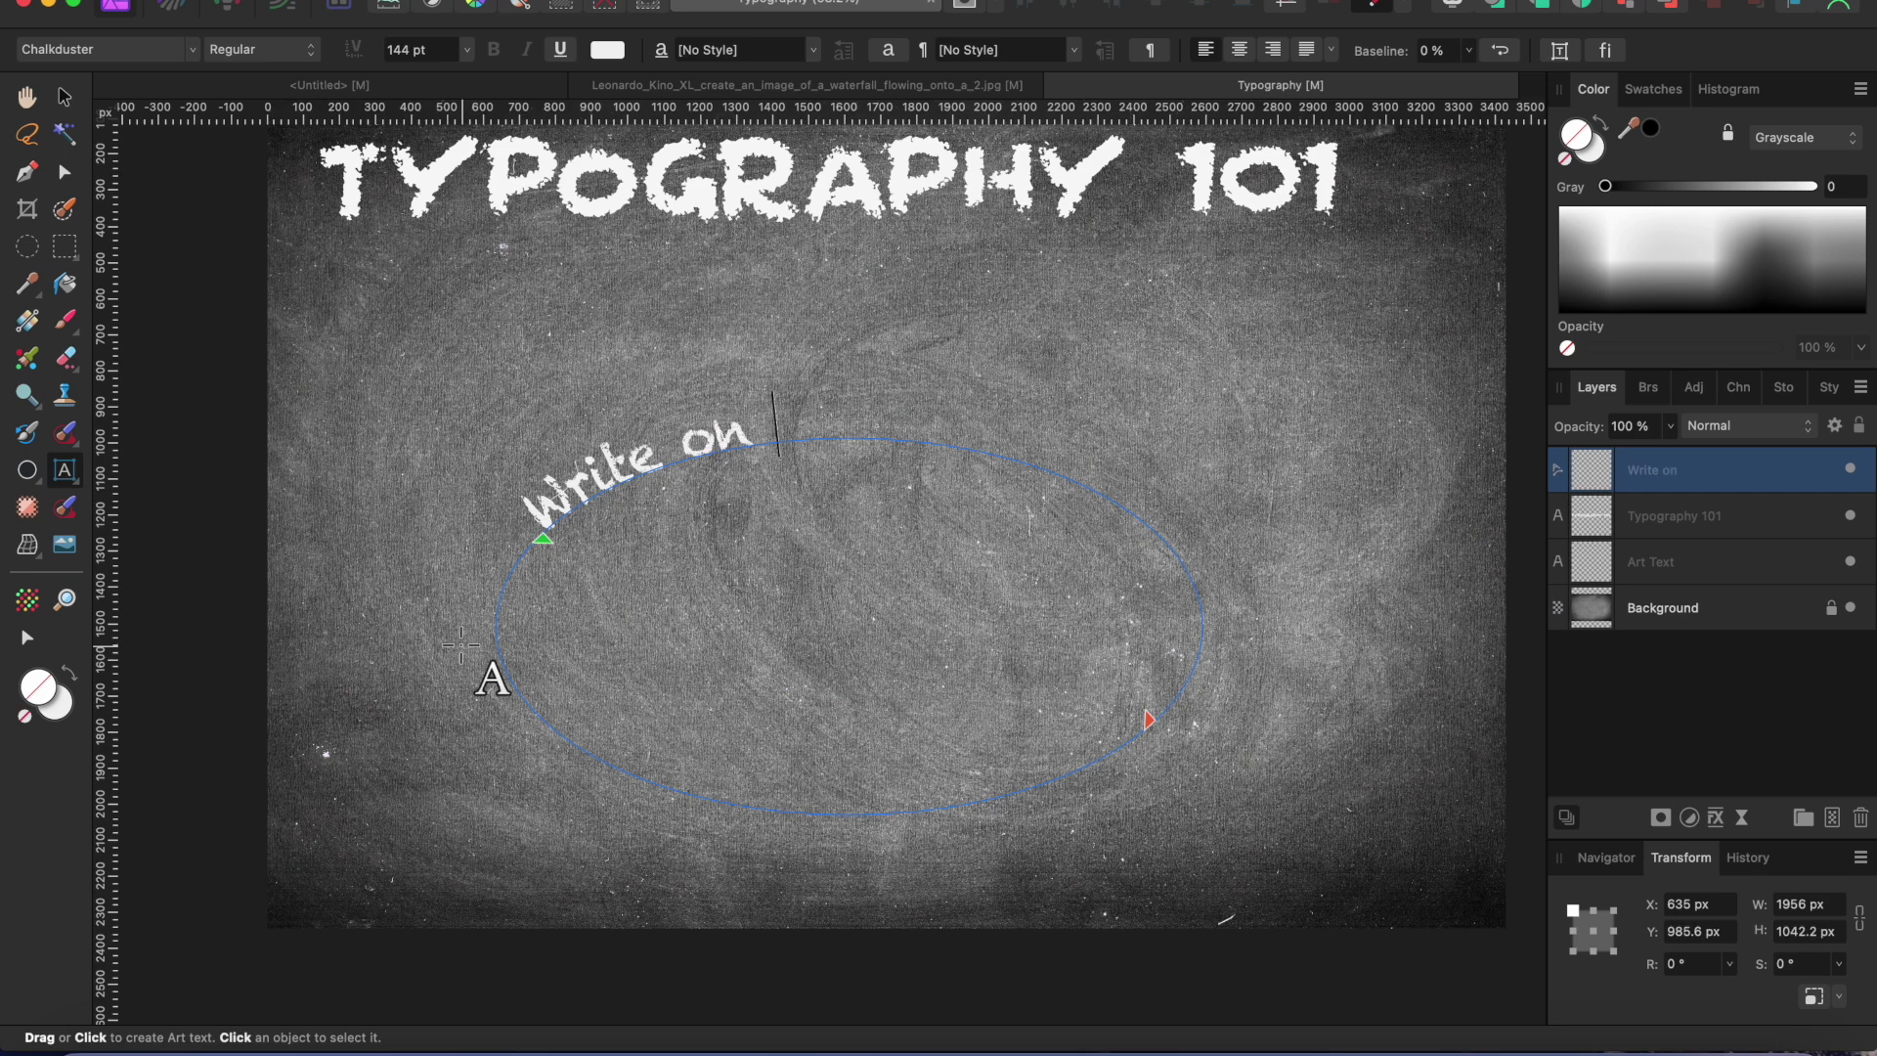
text(Curves wit)
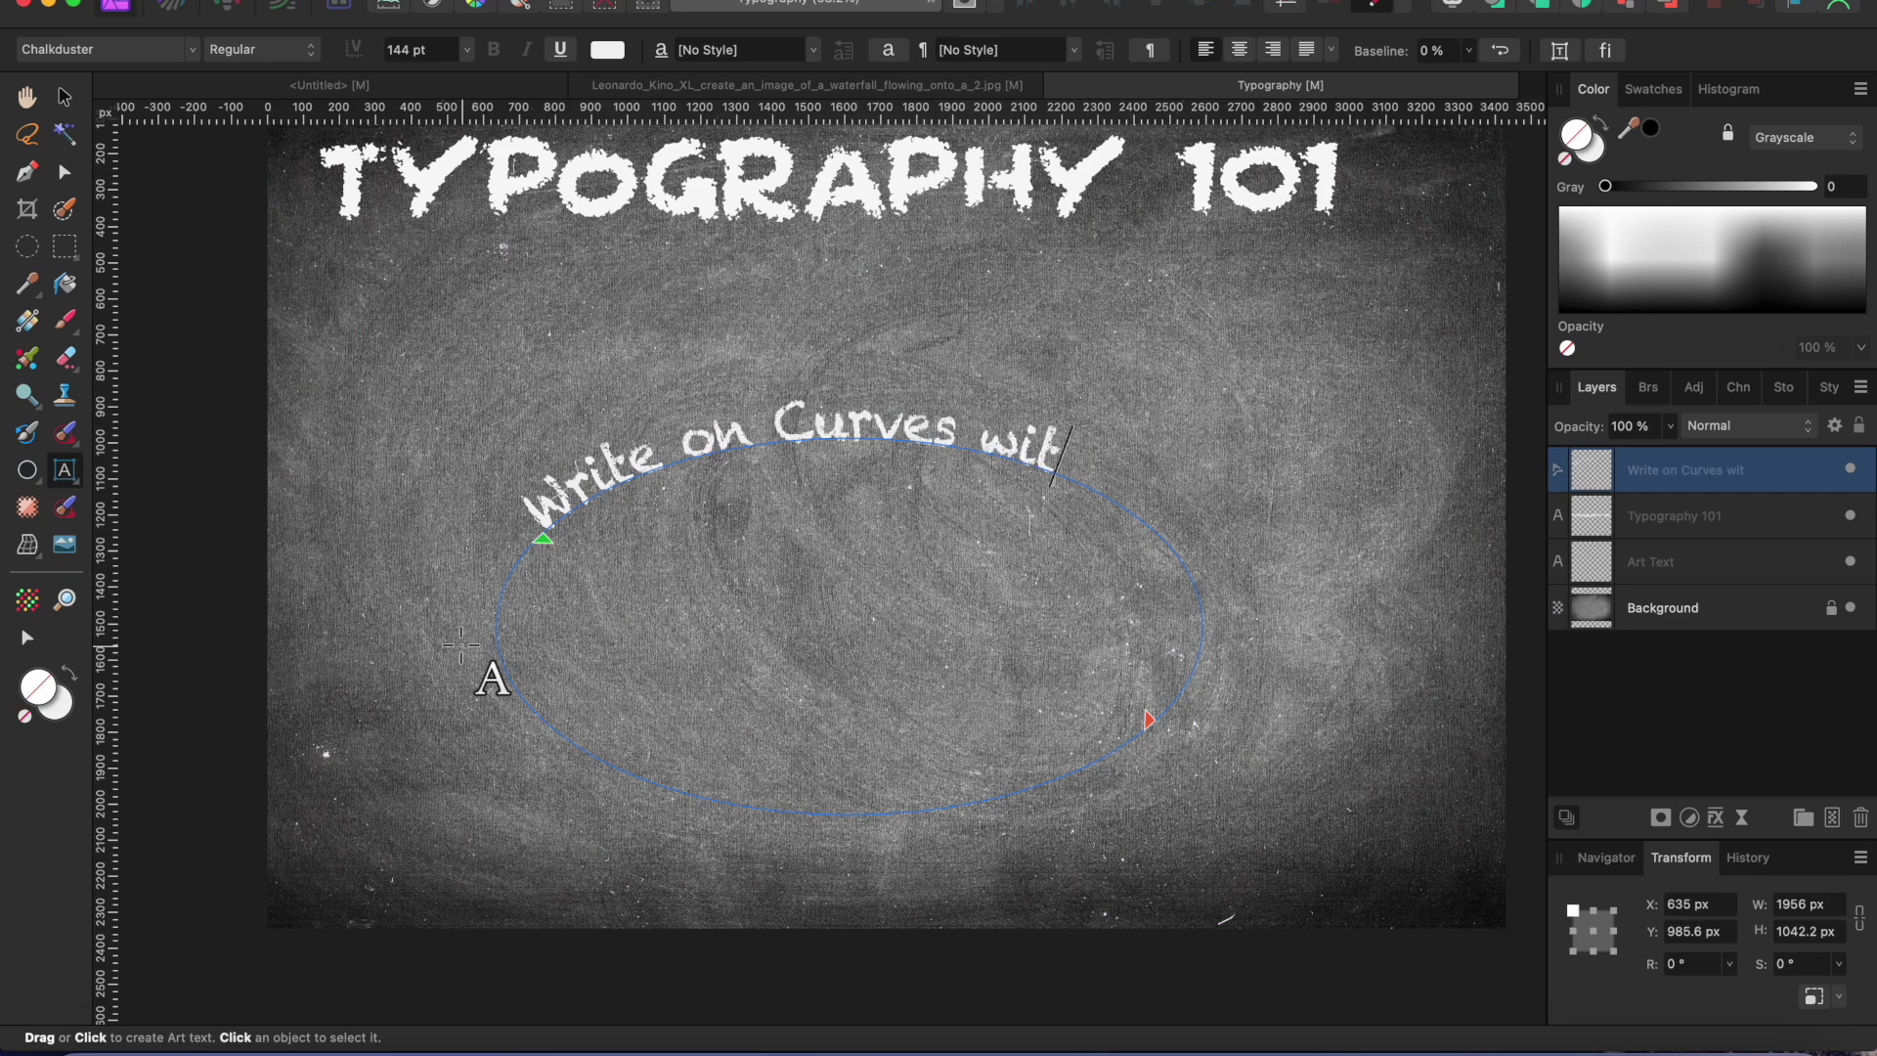
text(h Artistt)
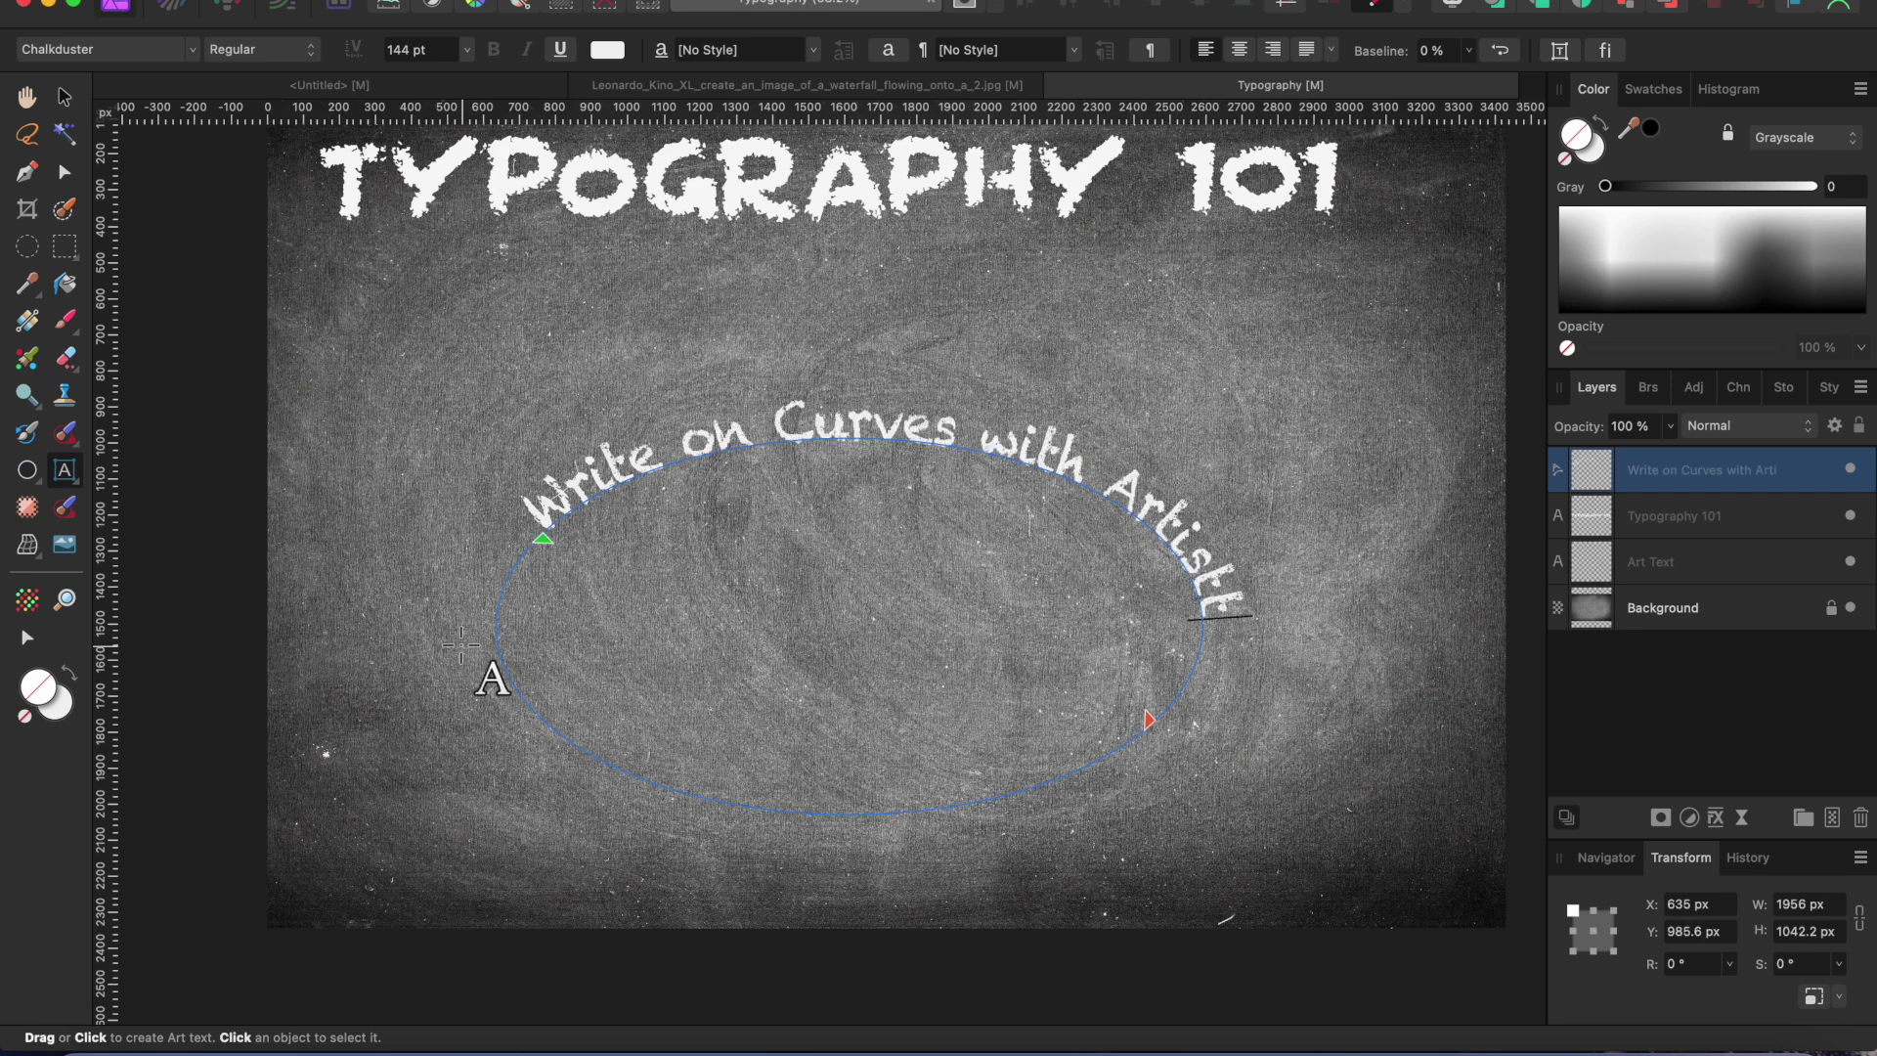
key(BackSpace)
key(BackSpace)
text(ic Tex)
key(BackSpace)
key(BackSpace)
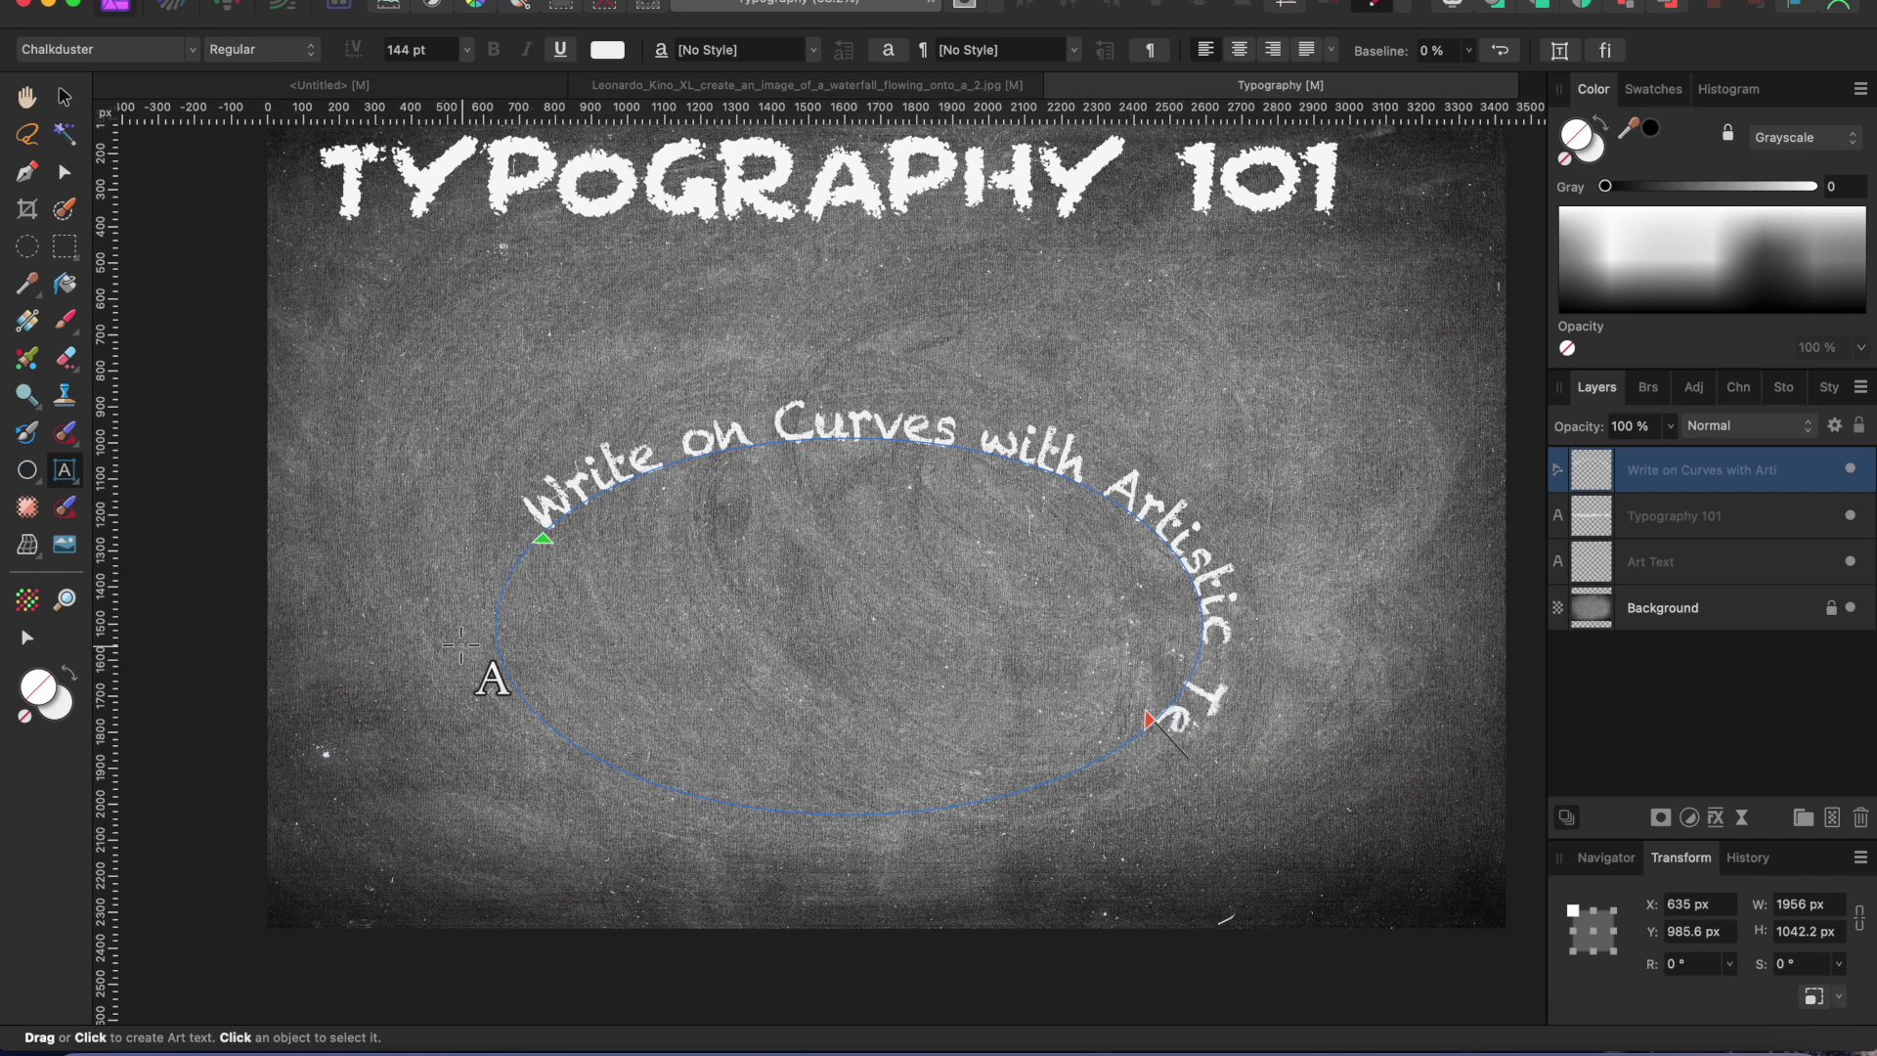
key(Escape)
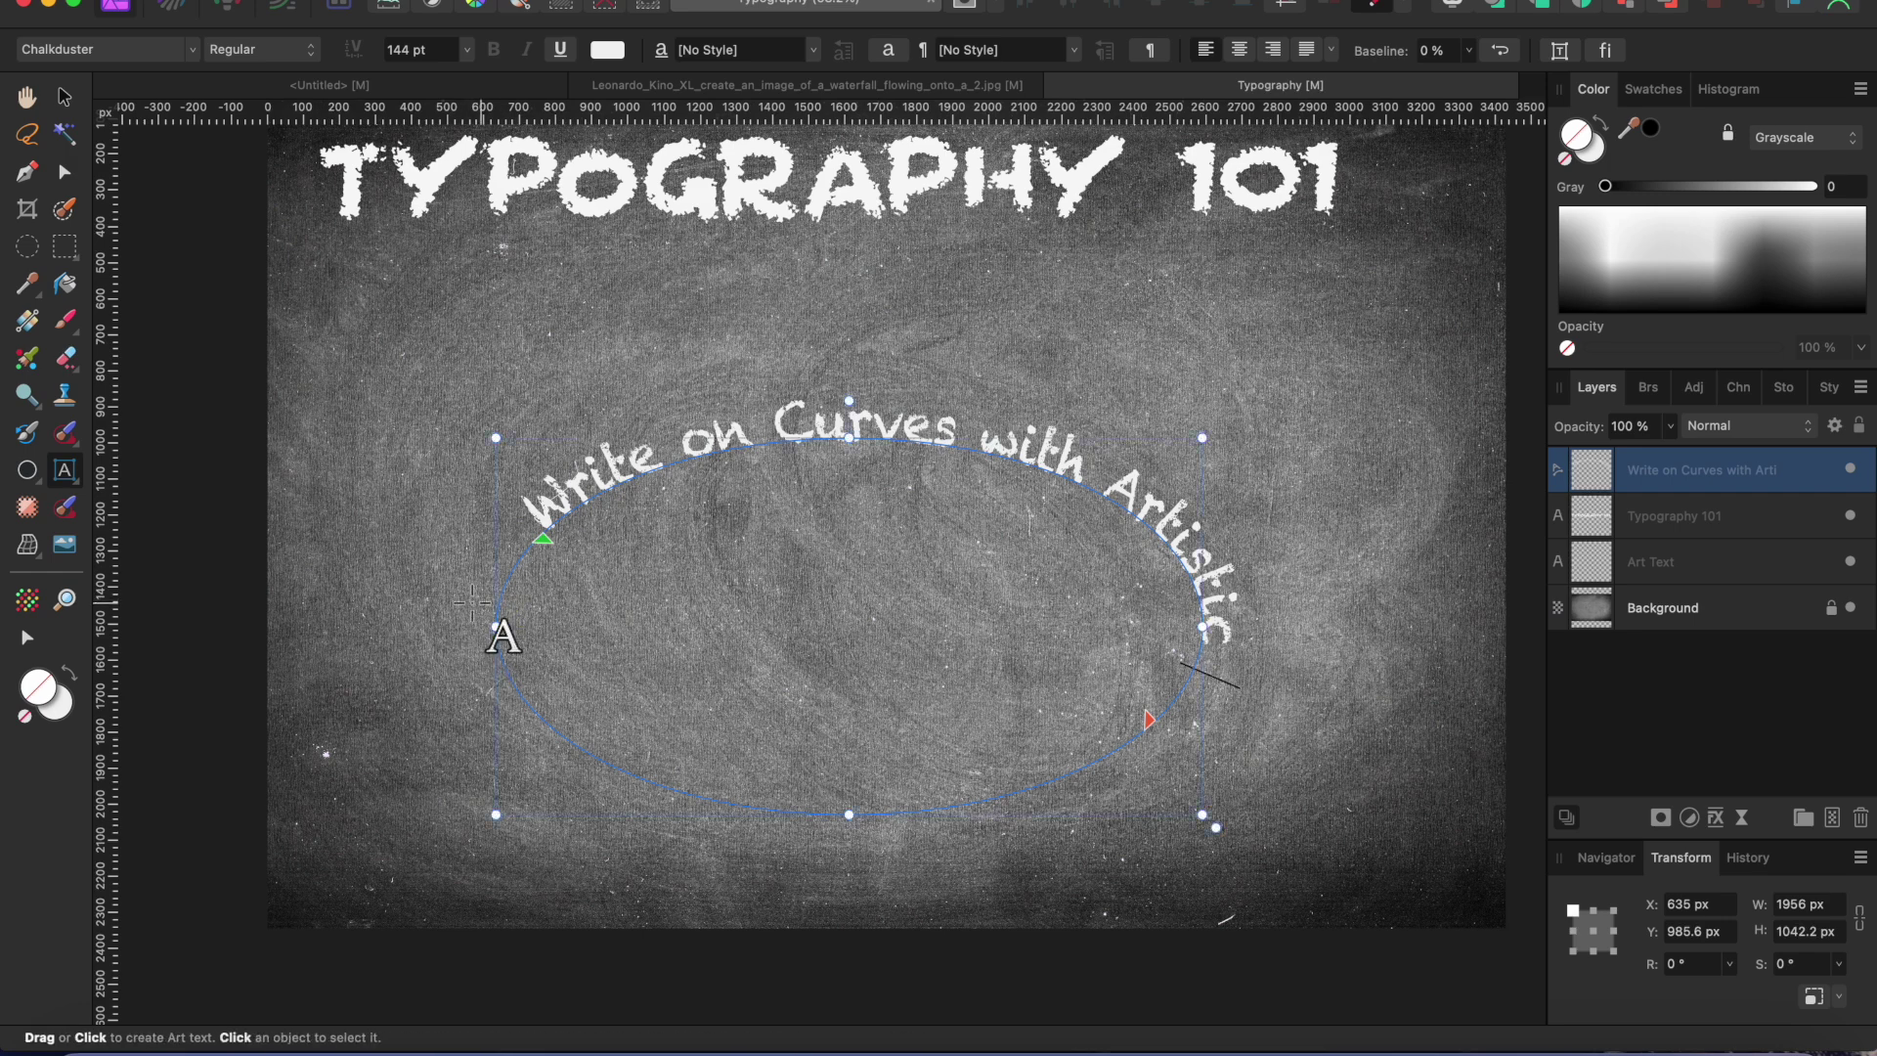
Step: Move the text start point and stretch the ellipse to 1960 × 1381.1 px, then select the text
drag(544, 544, 496, 628)
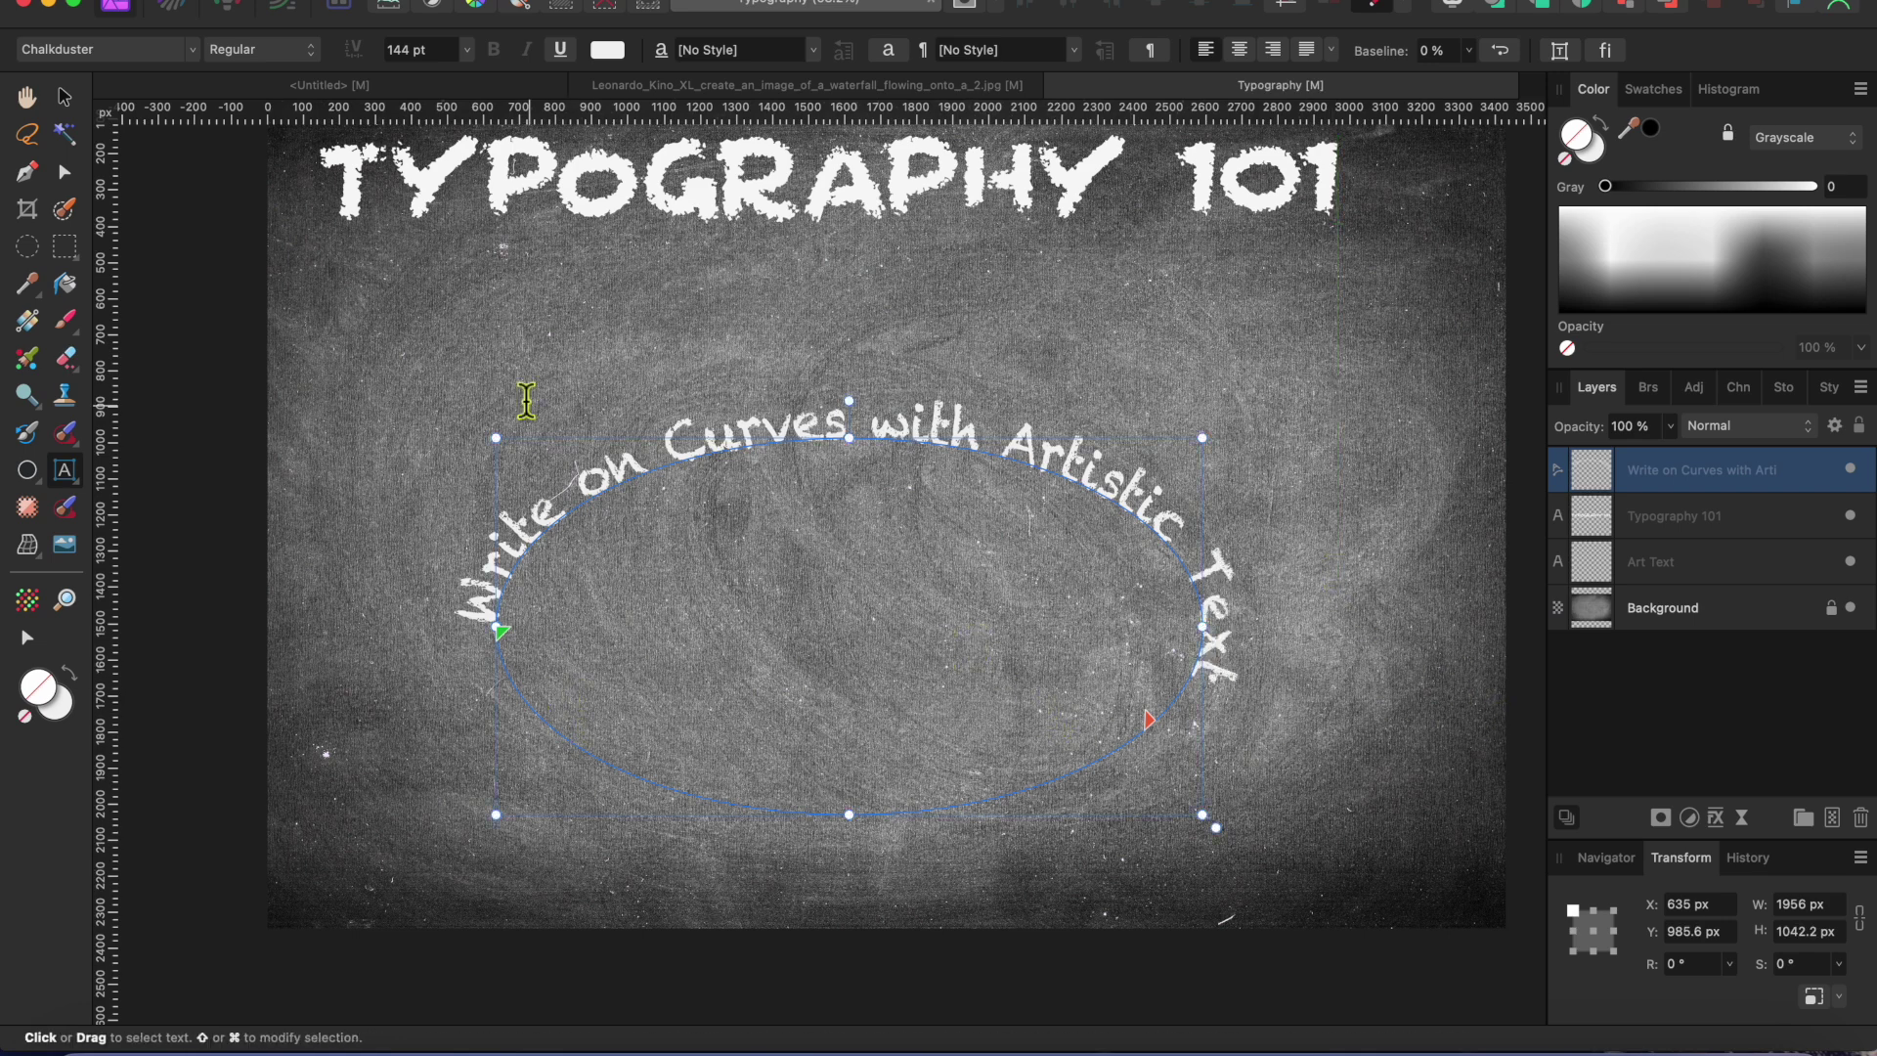
mouse_move(497, 440)
mouse_down()
mouse_move(420, 419)
mouse_move(449, 407)
mouse_move(495, 426)
mouse_up()
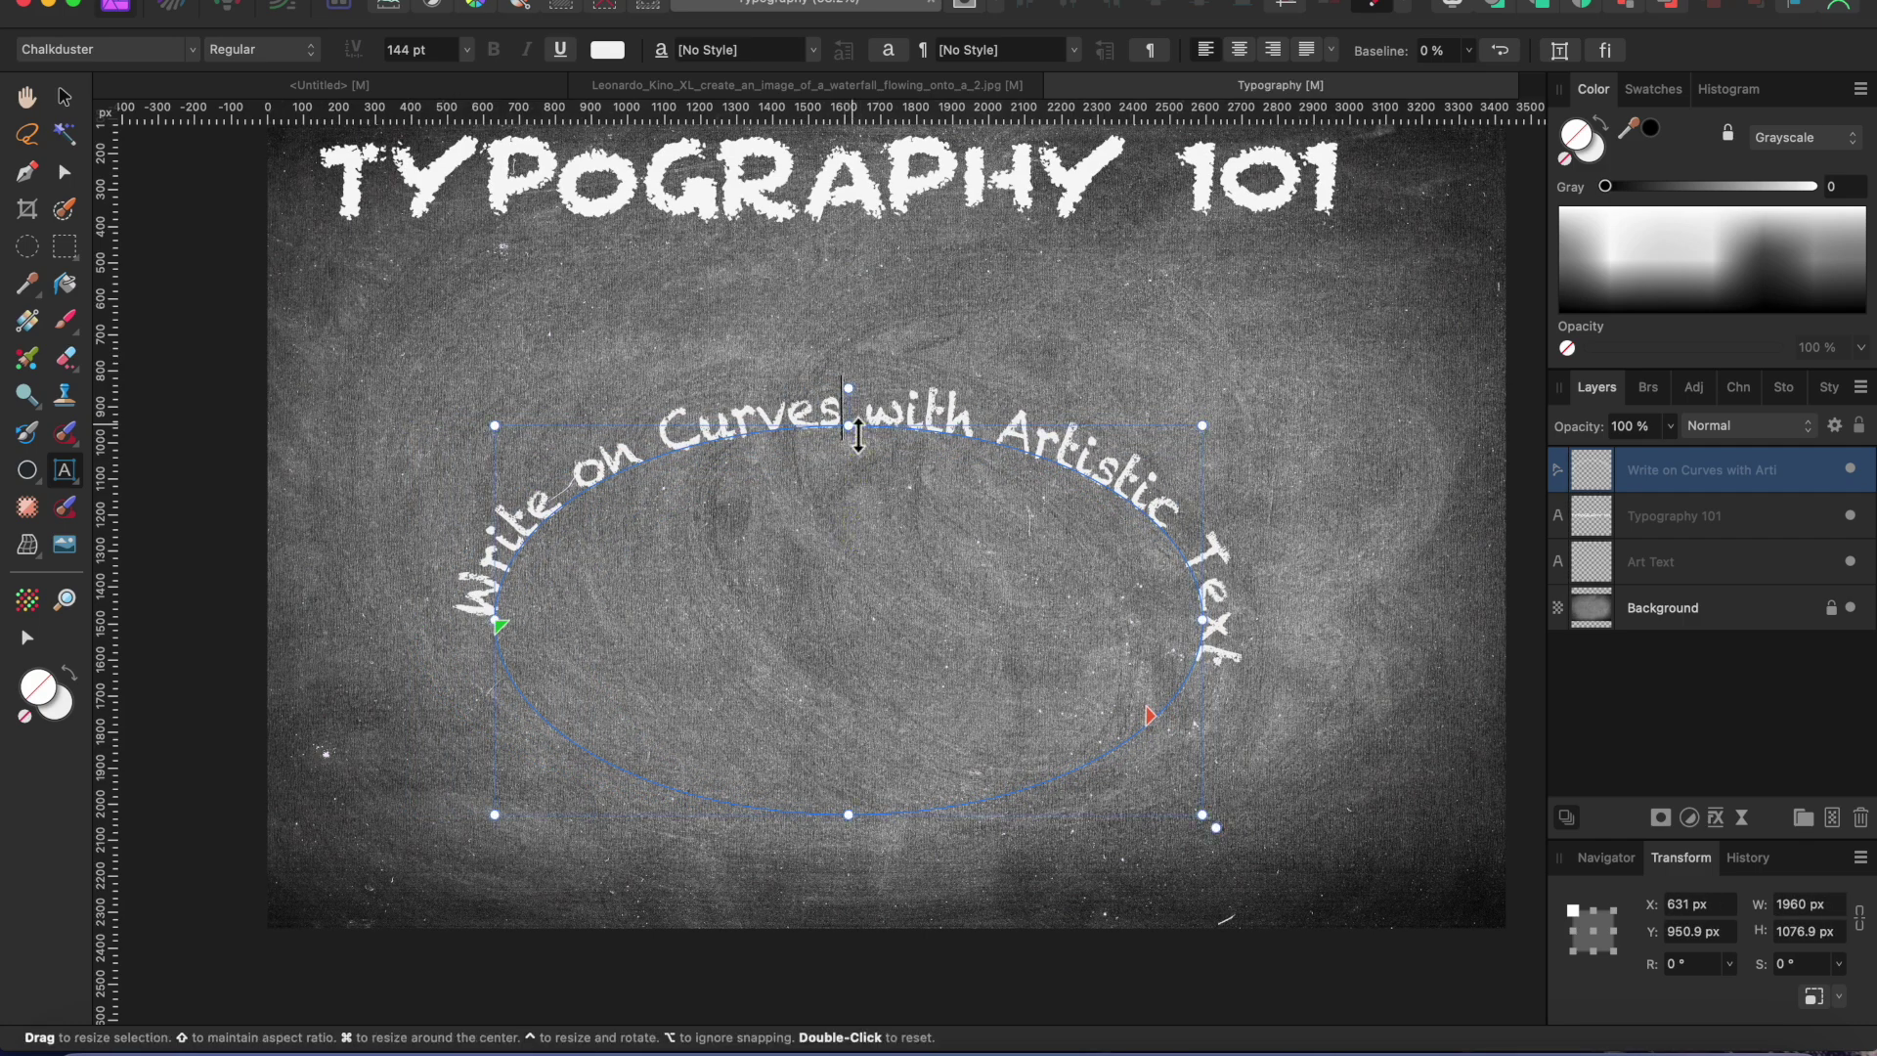
drag(851, 427, 826, 356)
drag(511, 607, 543, 558)
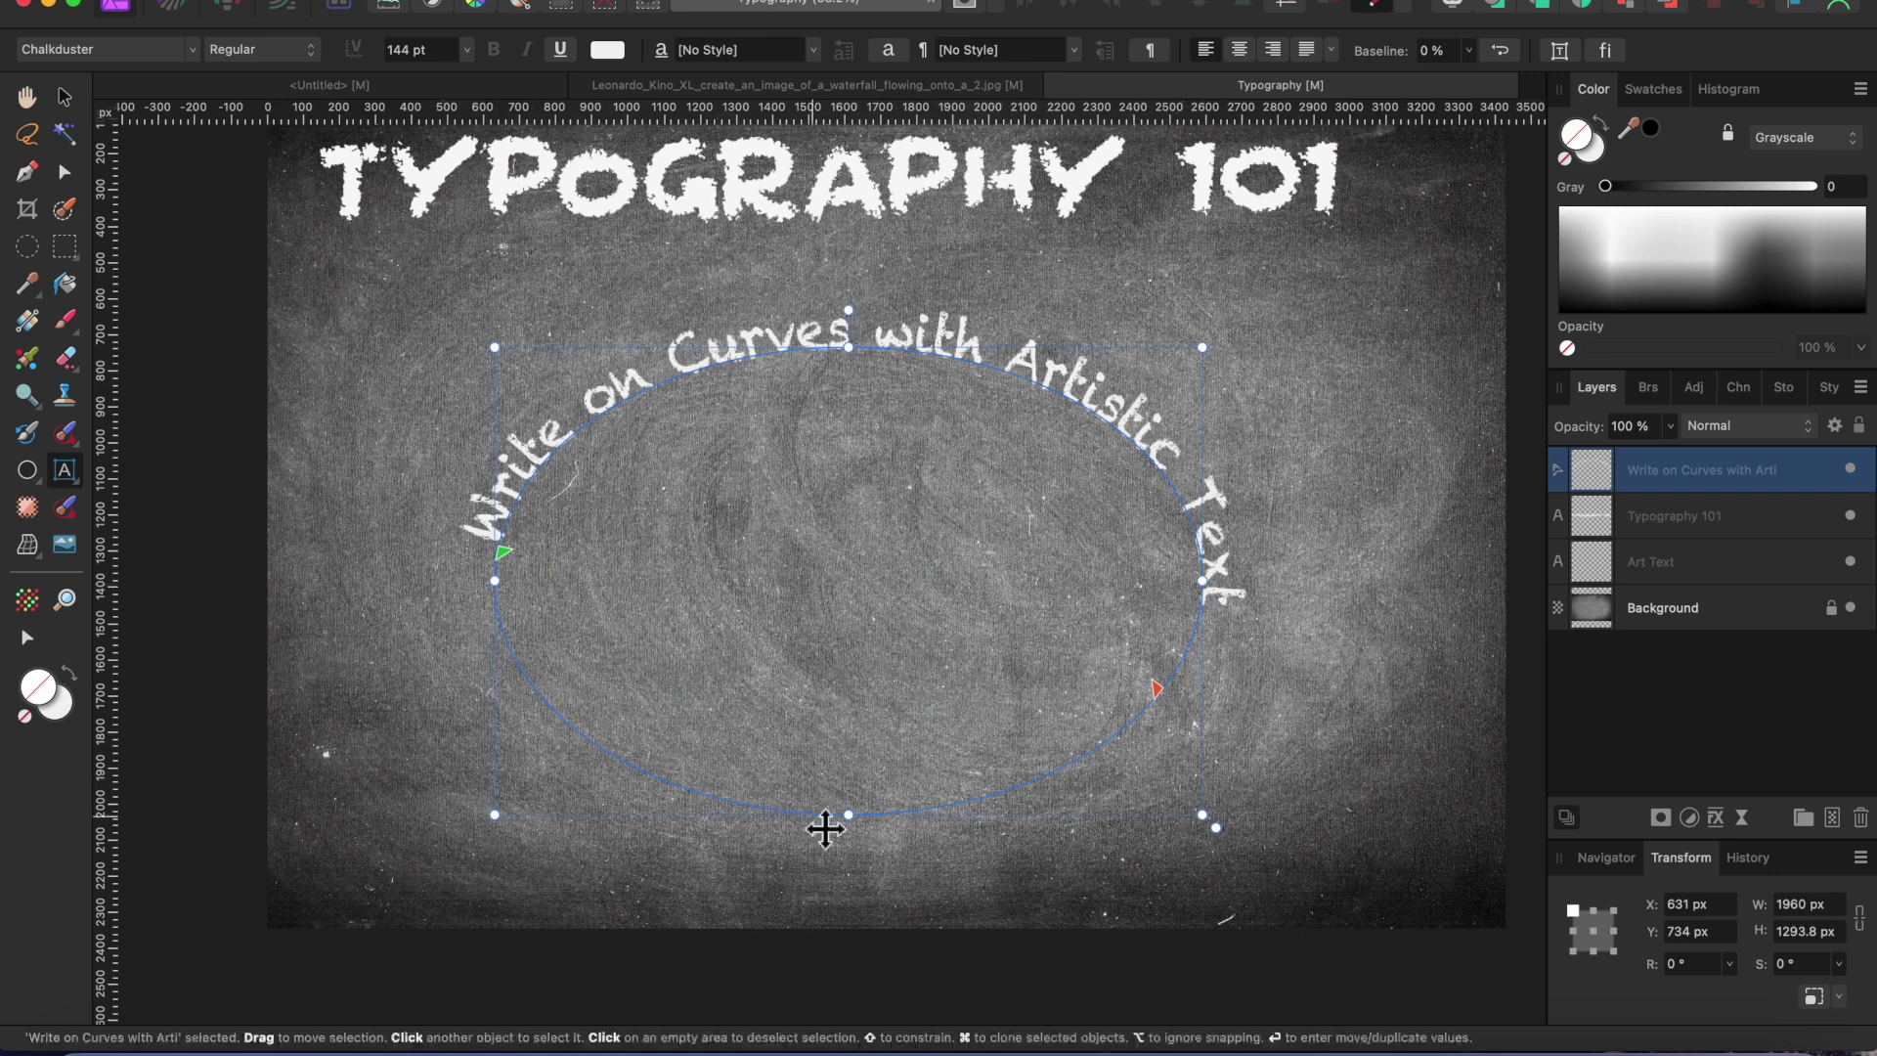
drag(826, 829, 828, 860)
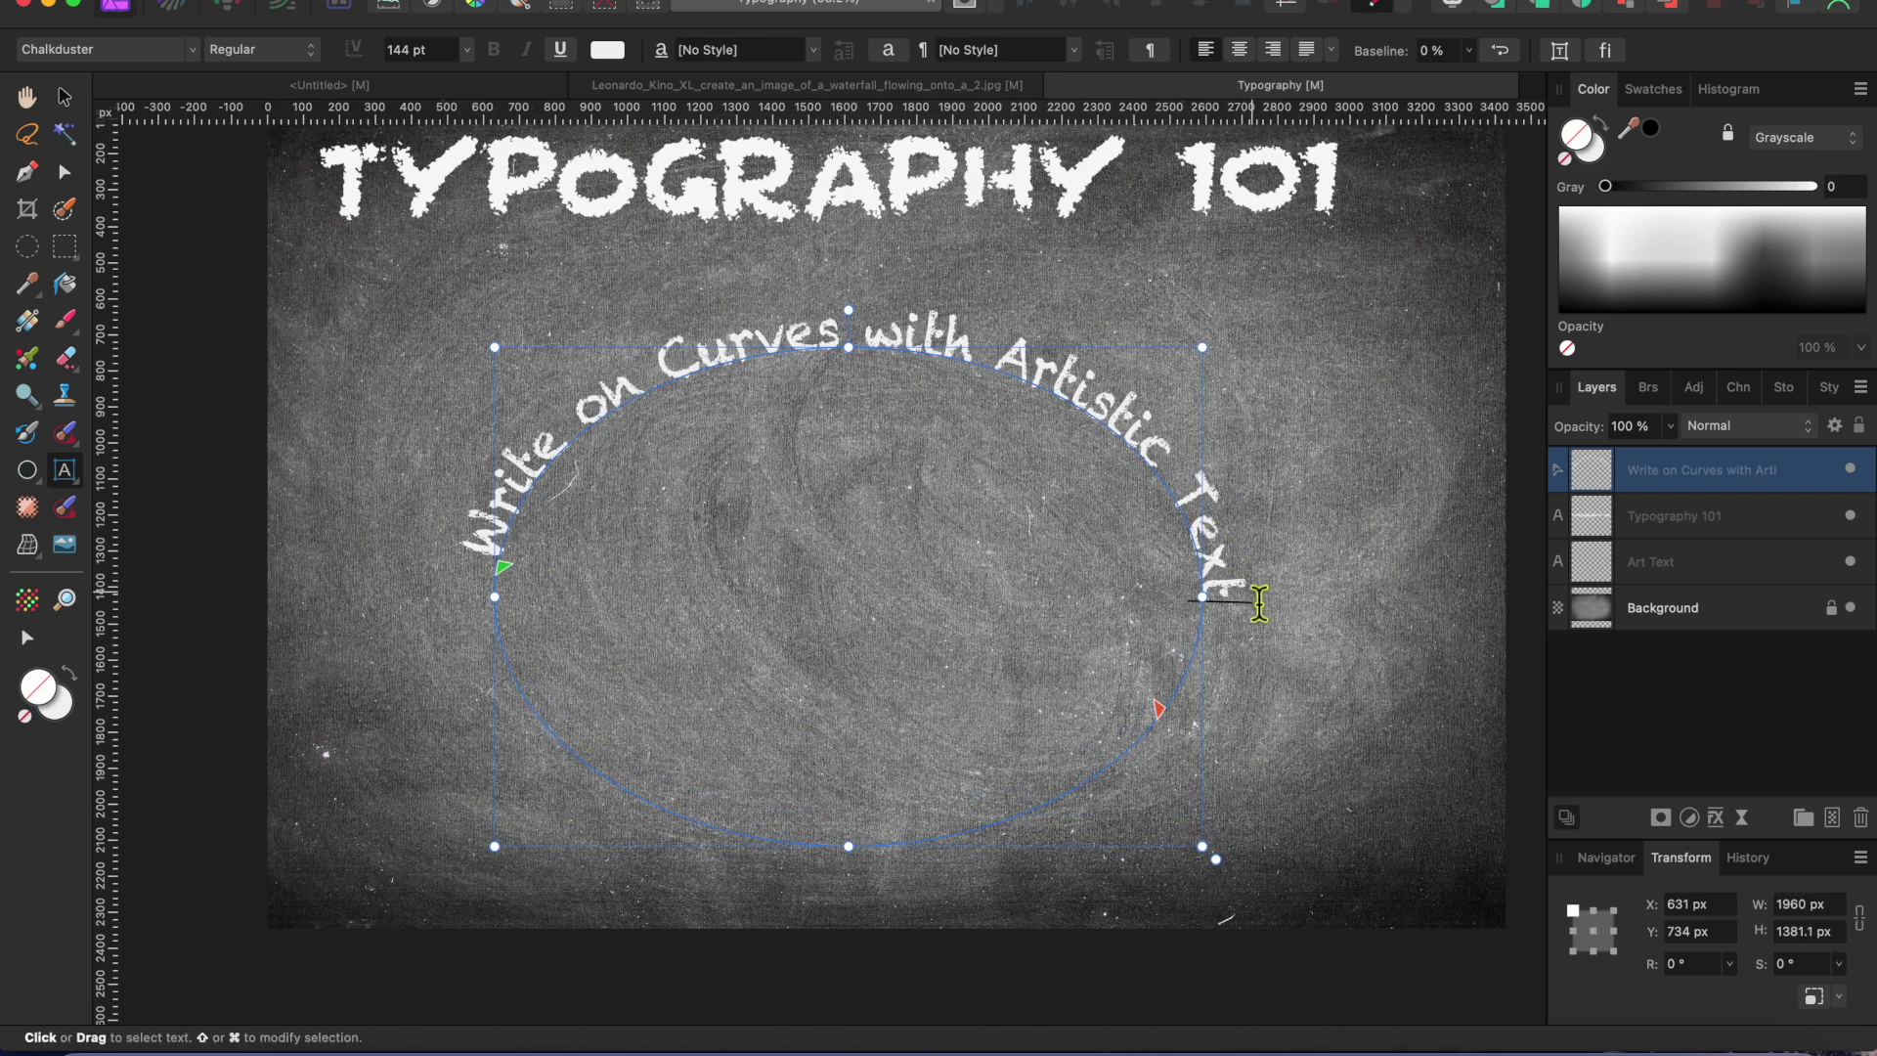
drag(1259, 604, 520, 586)
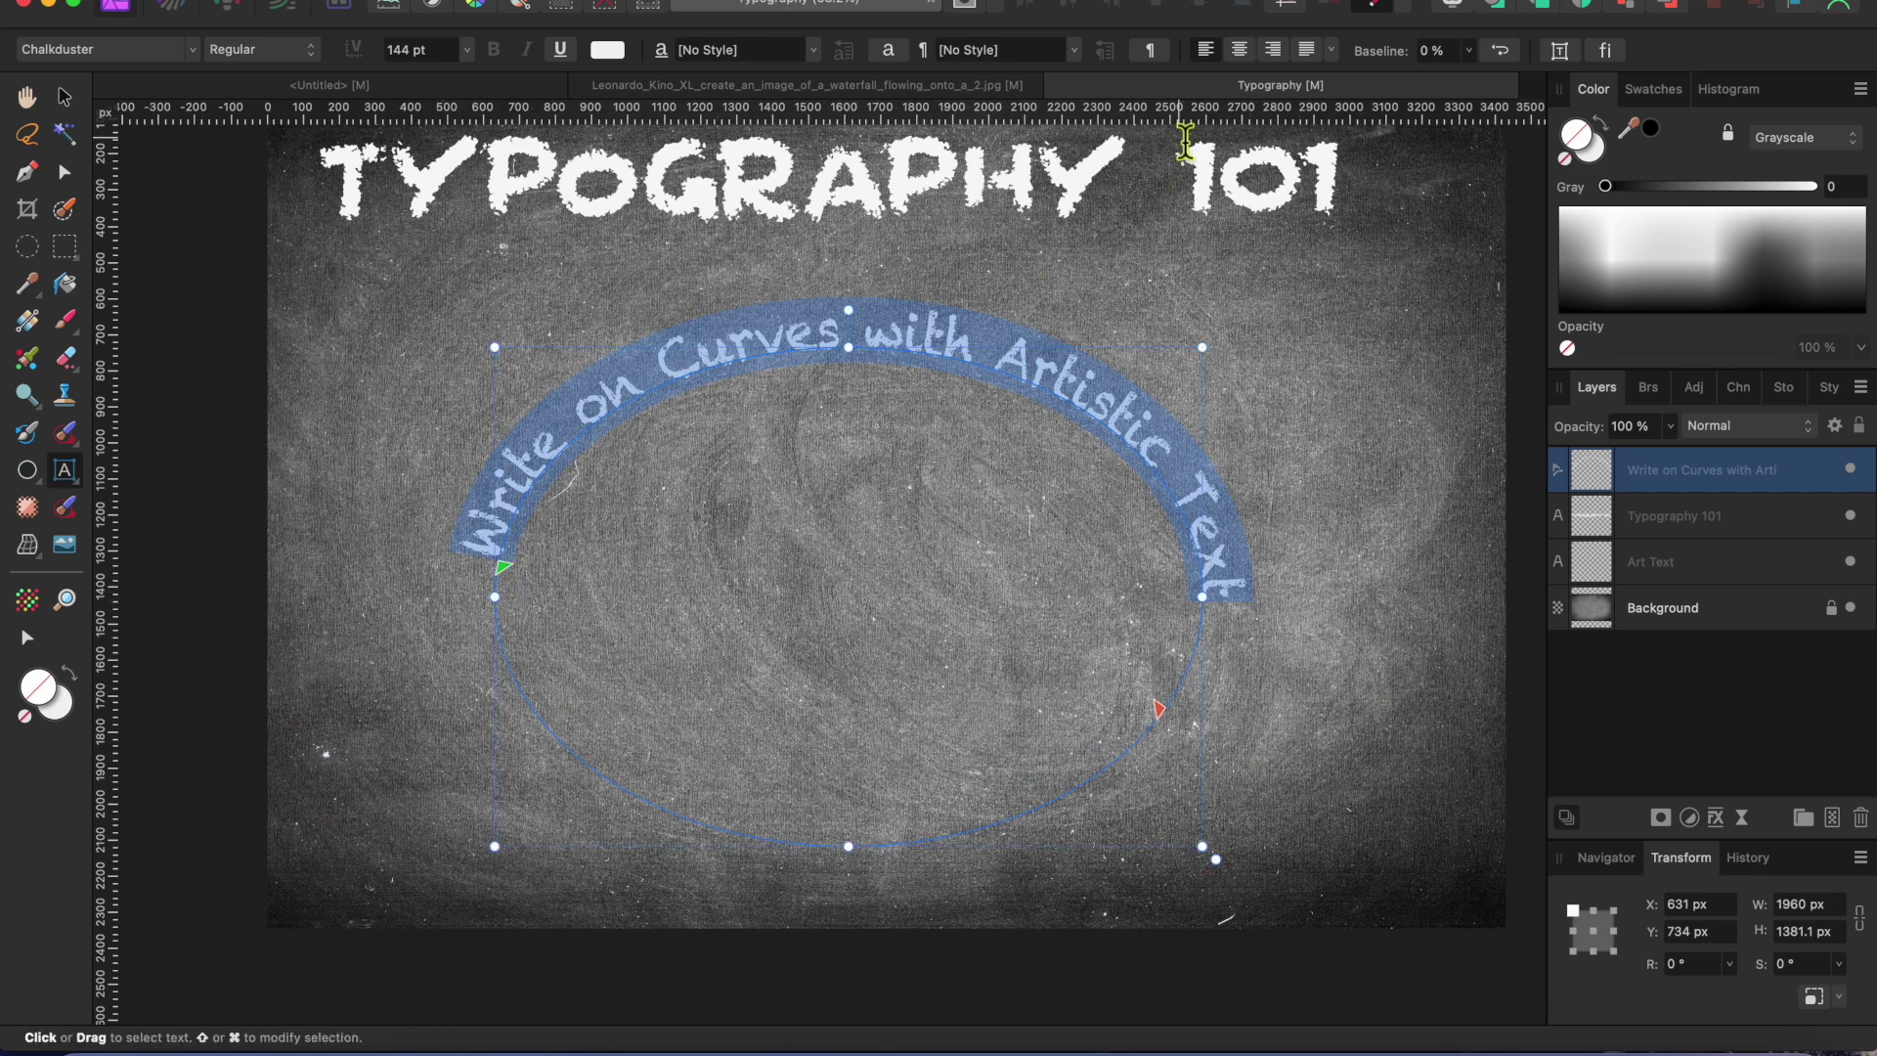
Step: Raise the curved text off its path with a larger Baseline Shift
click(888, 49)
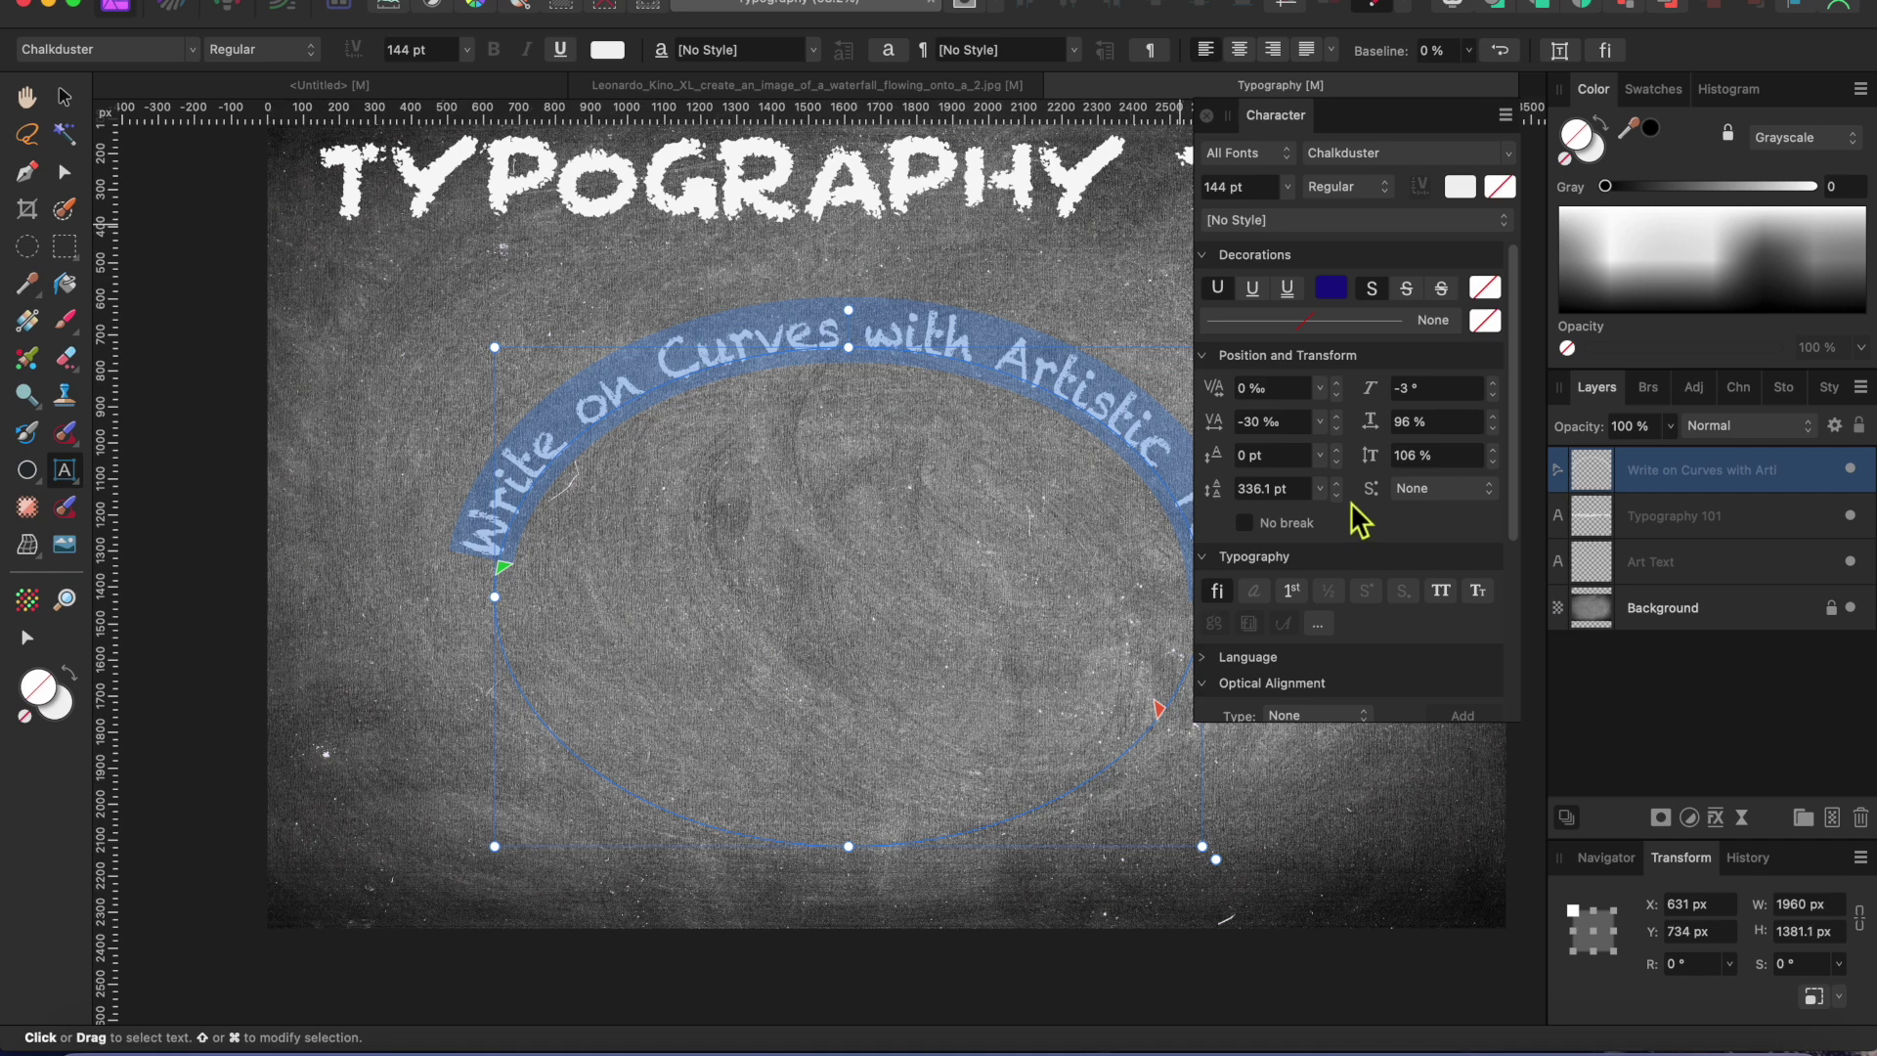
click(1343, 456)
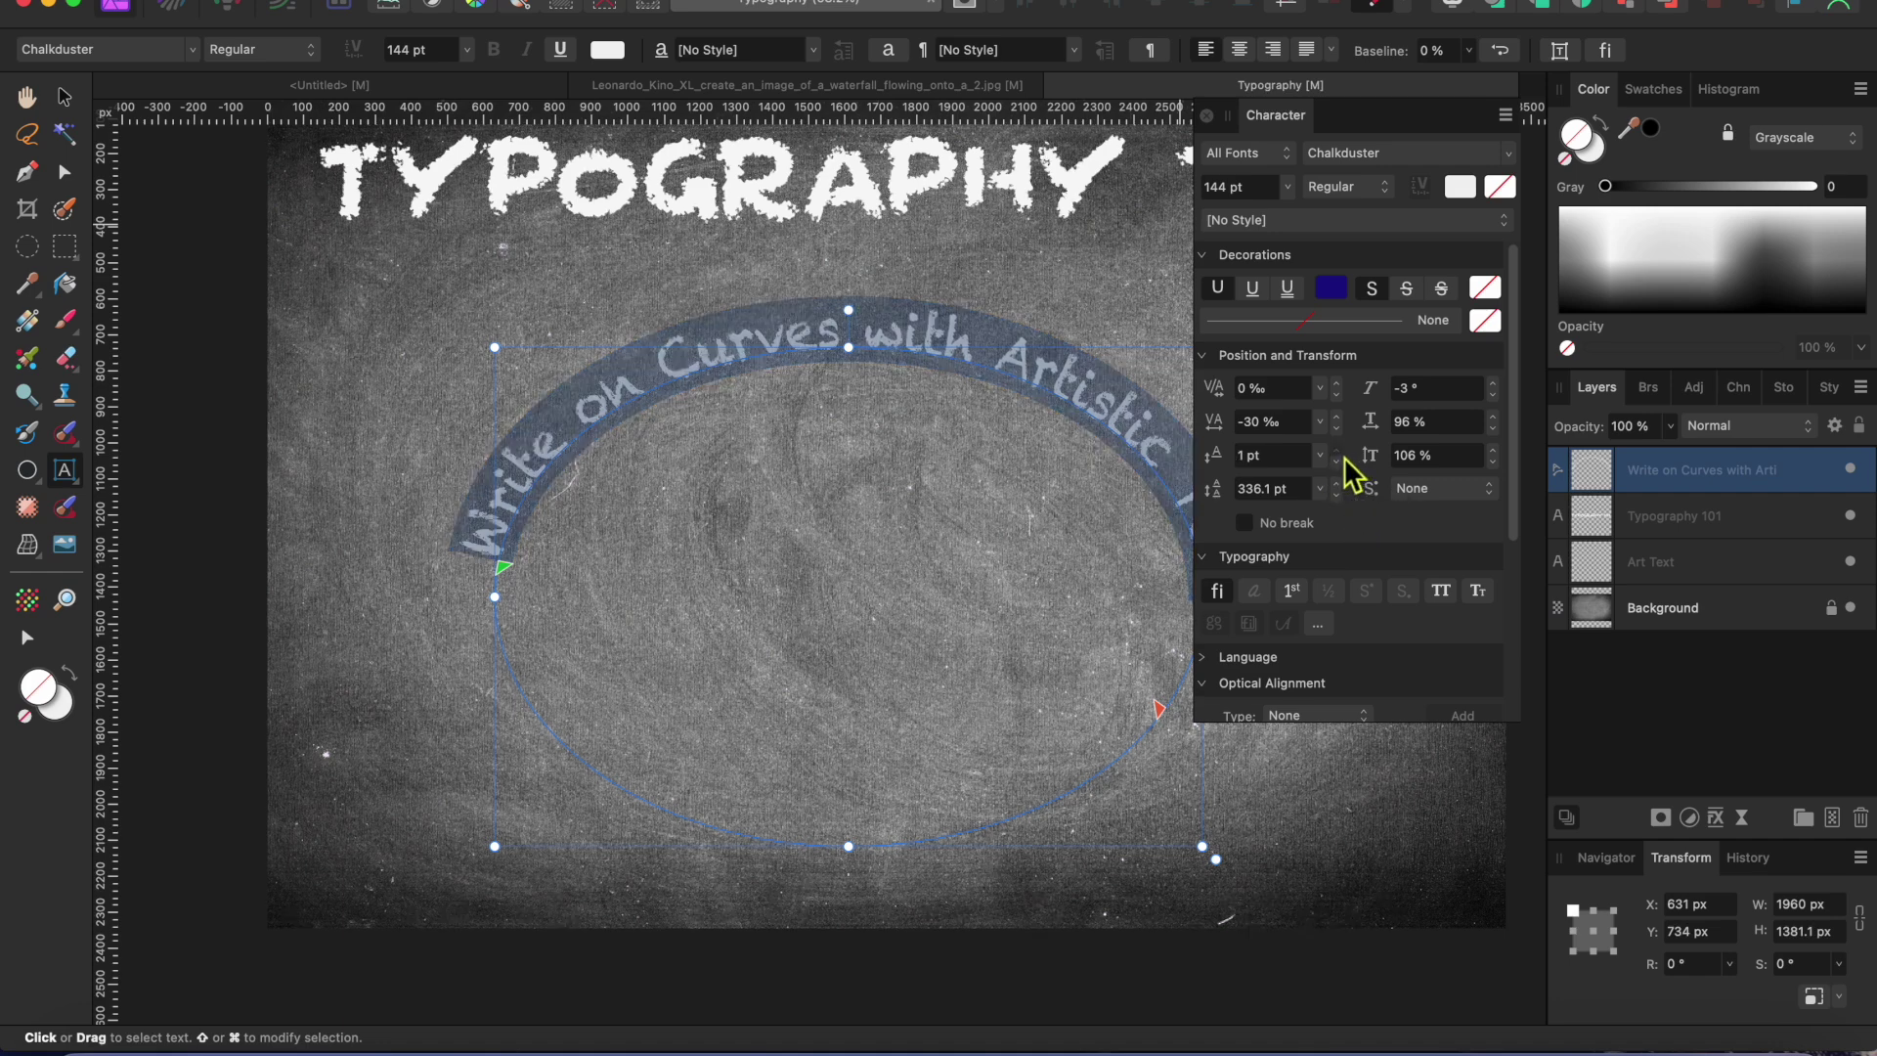
drag(1343, 455, 1342, 468)
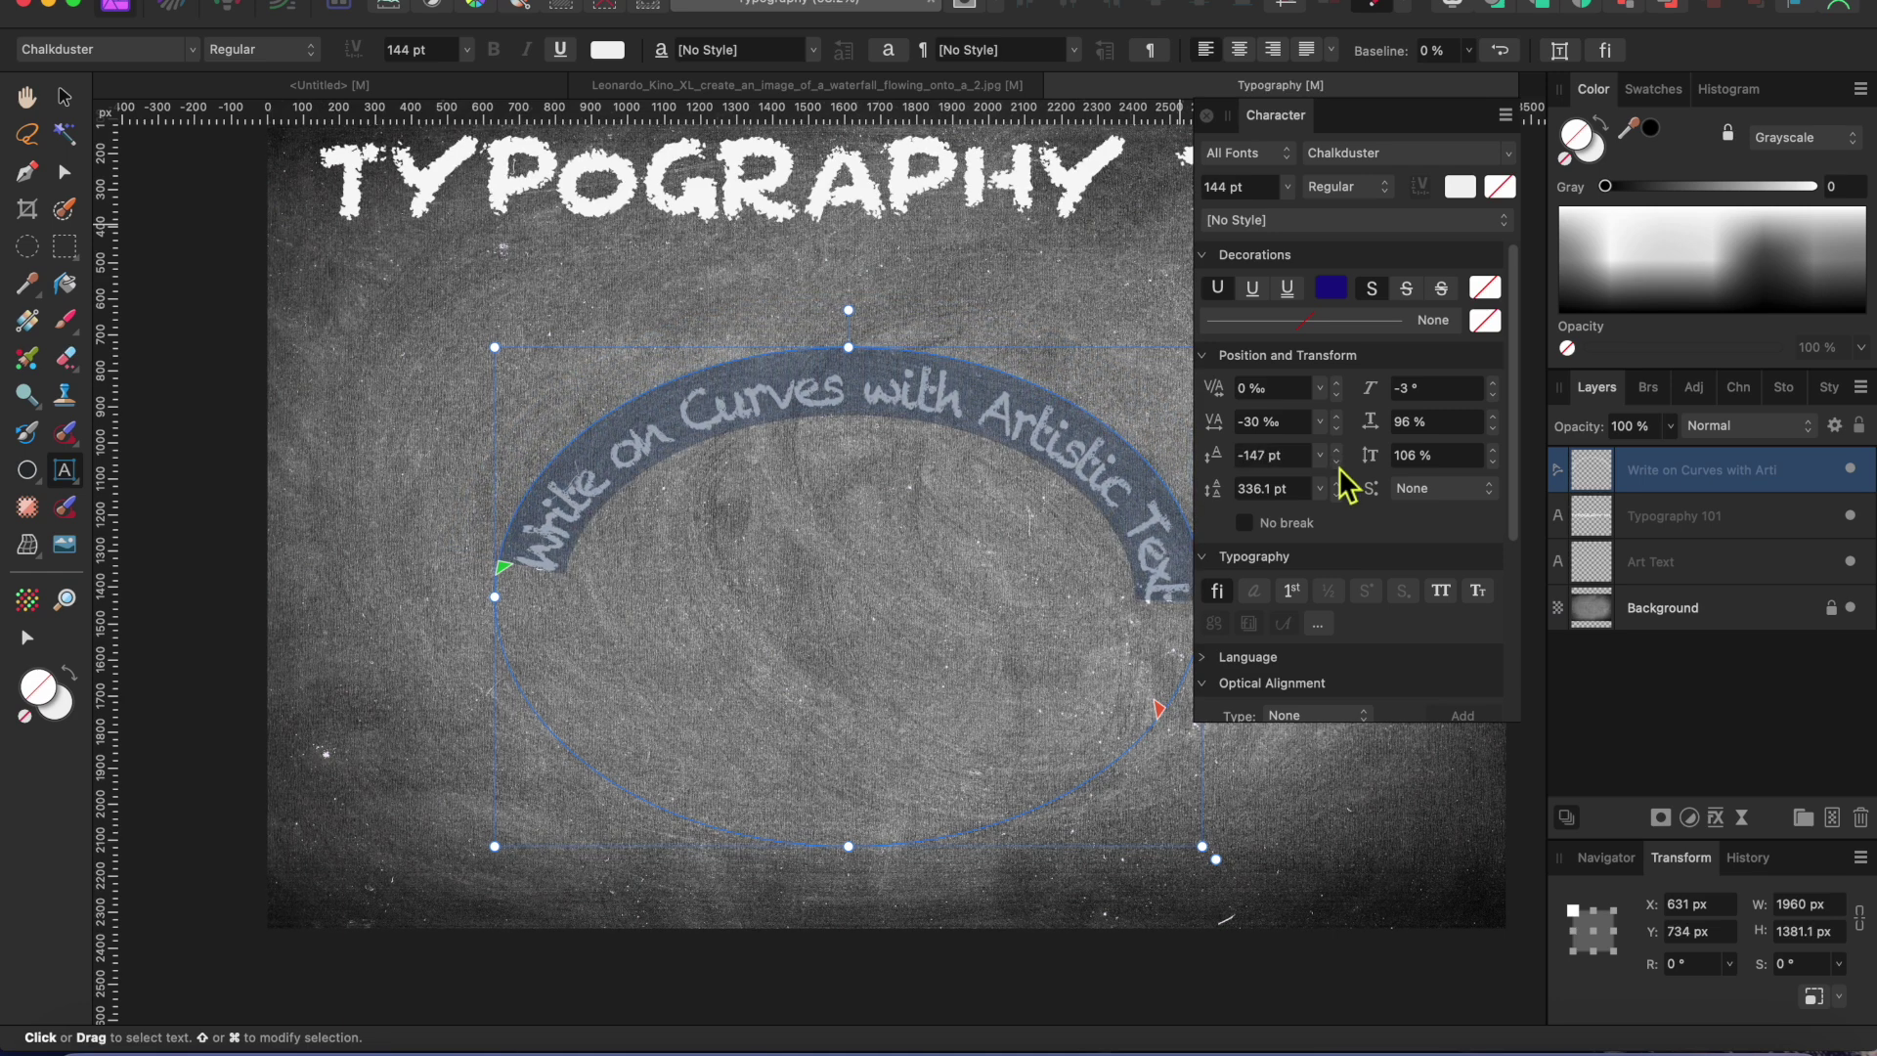
Step: Delete the curved-text layer, leaving only the TYPOGRAPHY 101 title
click(1206, 115)
key(Escape)
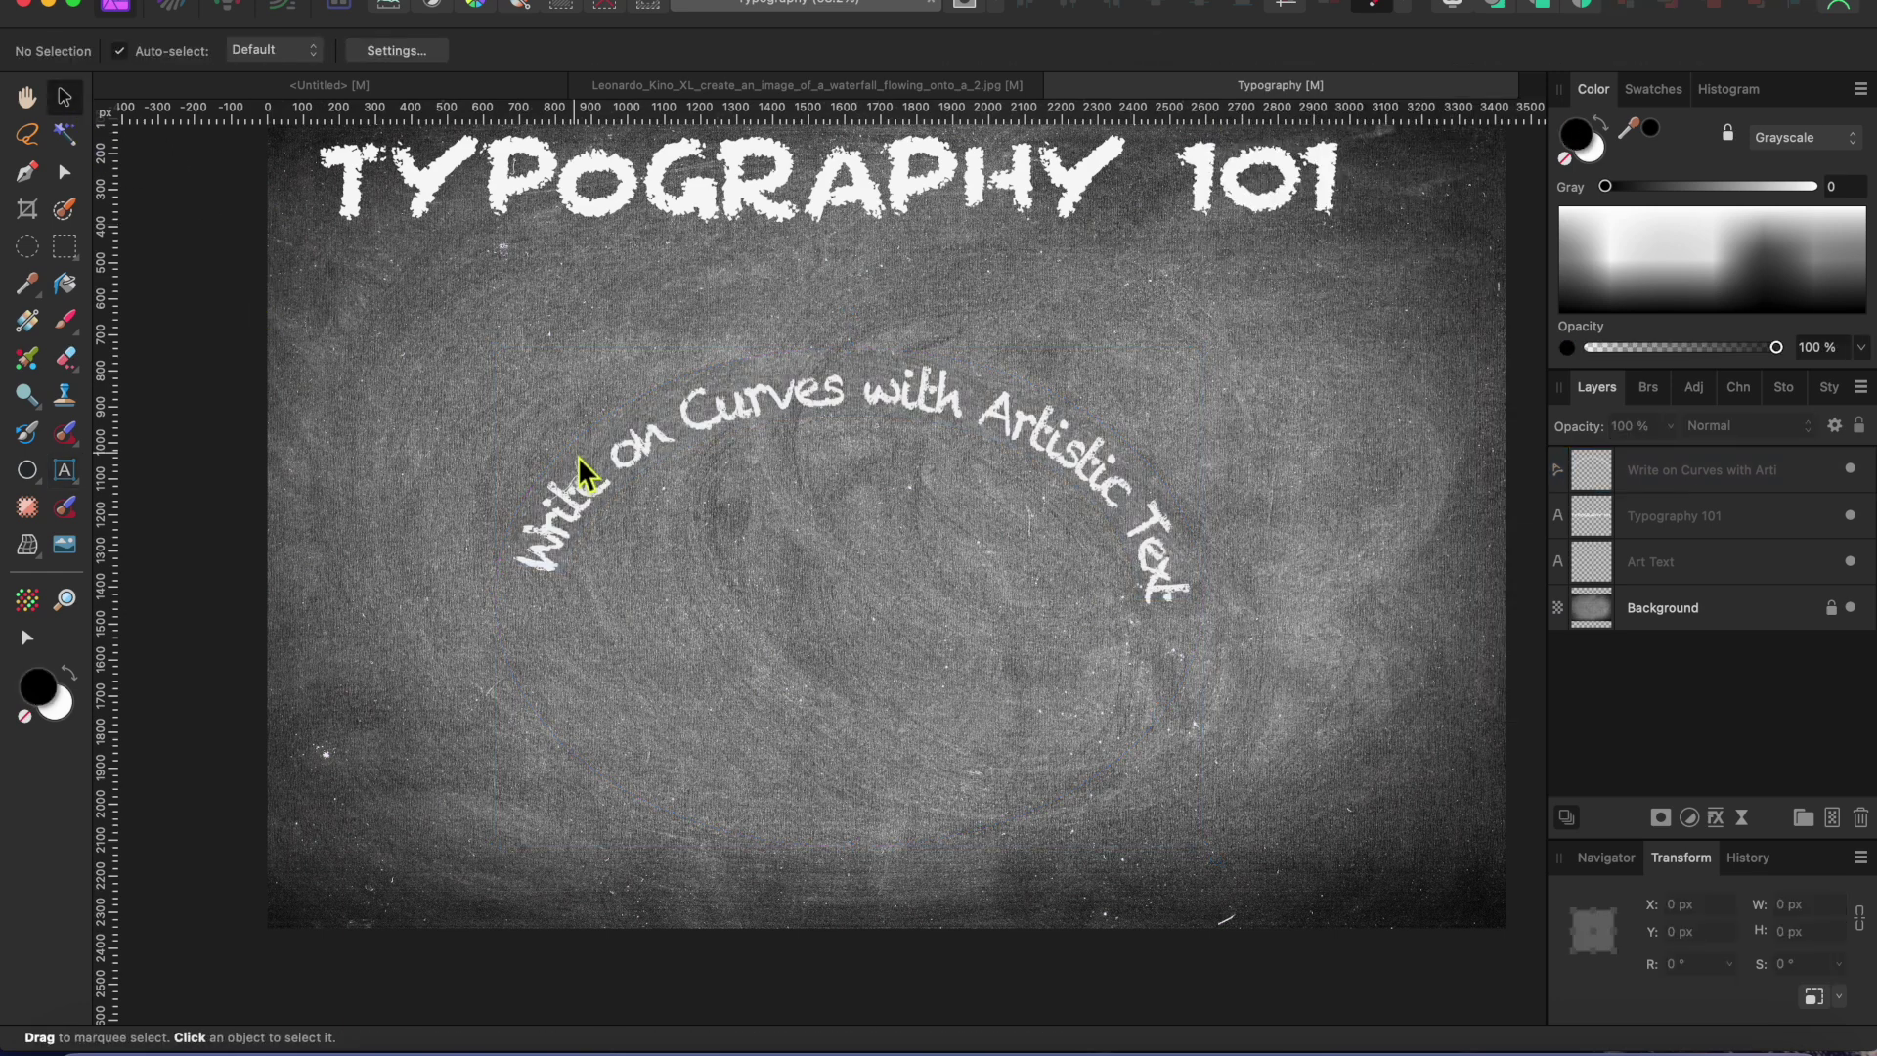
key(Delete)
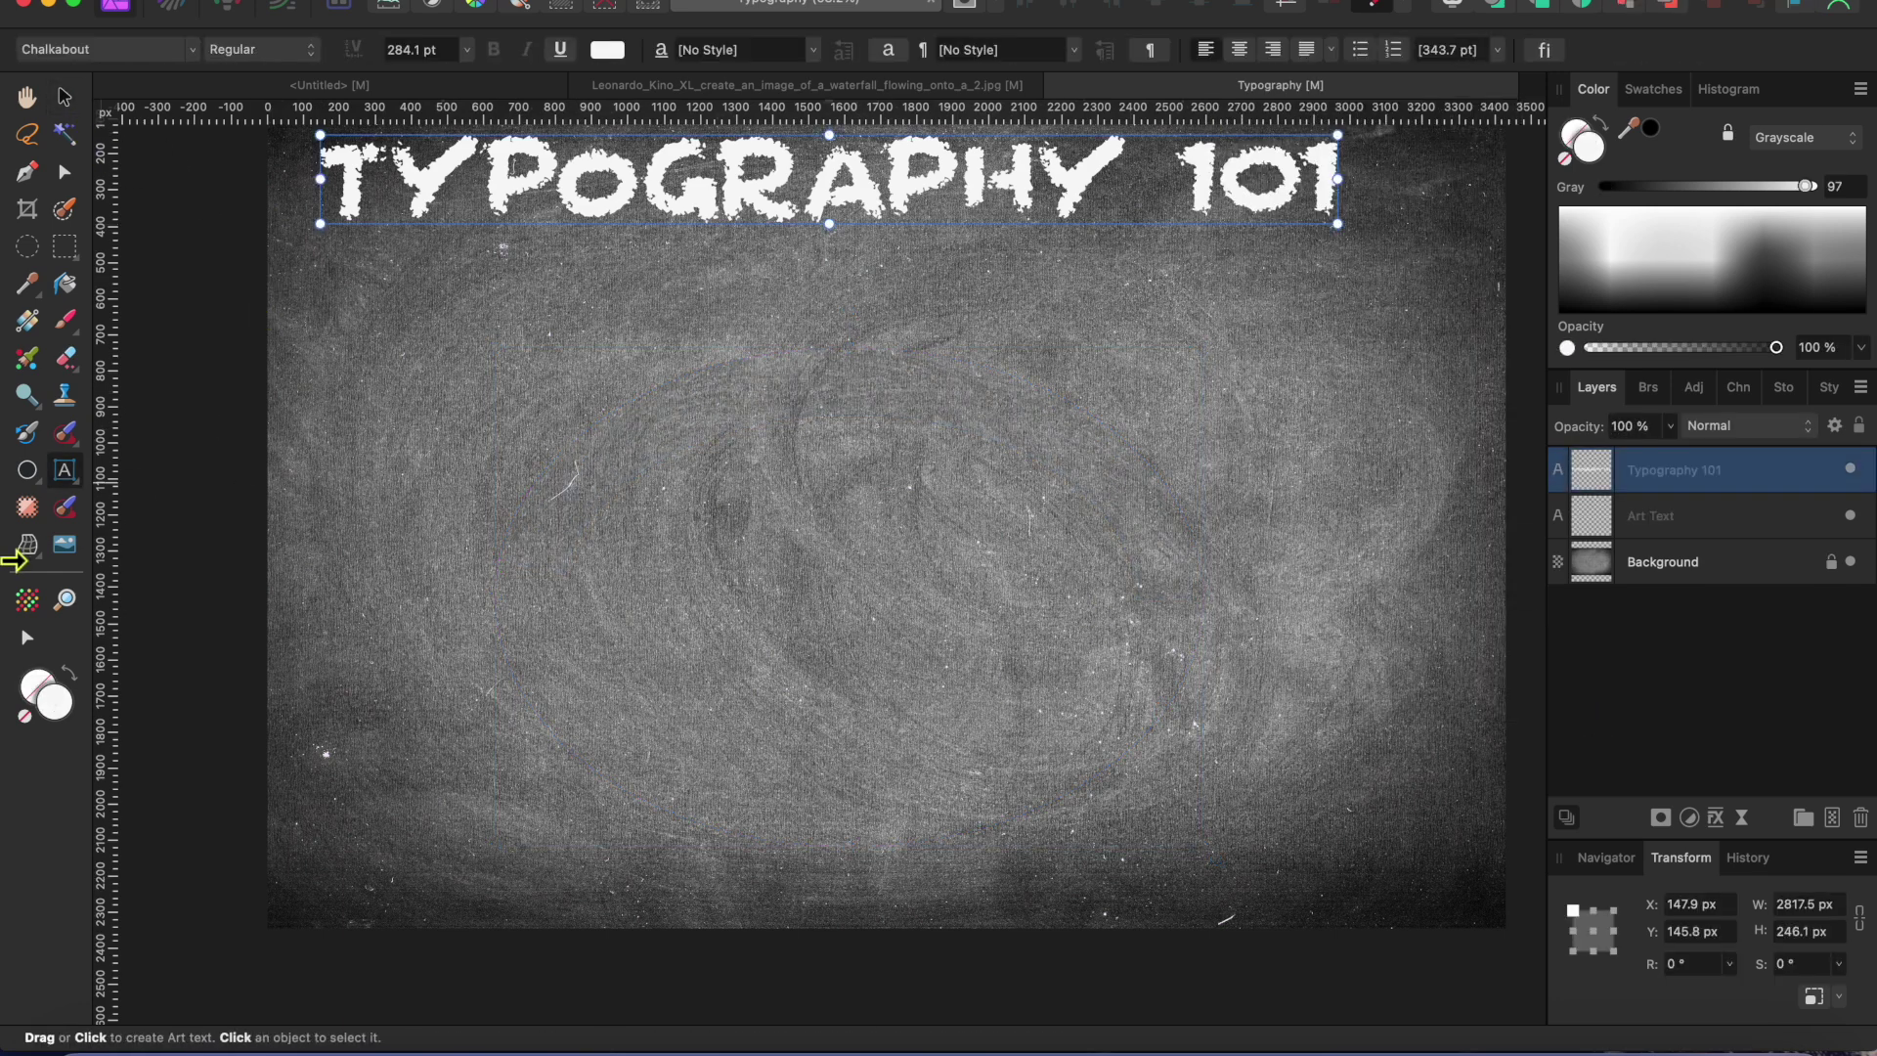
Step: Draw a large frame text box below the title and paste the copied text into it
click(79, 489)
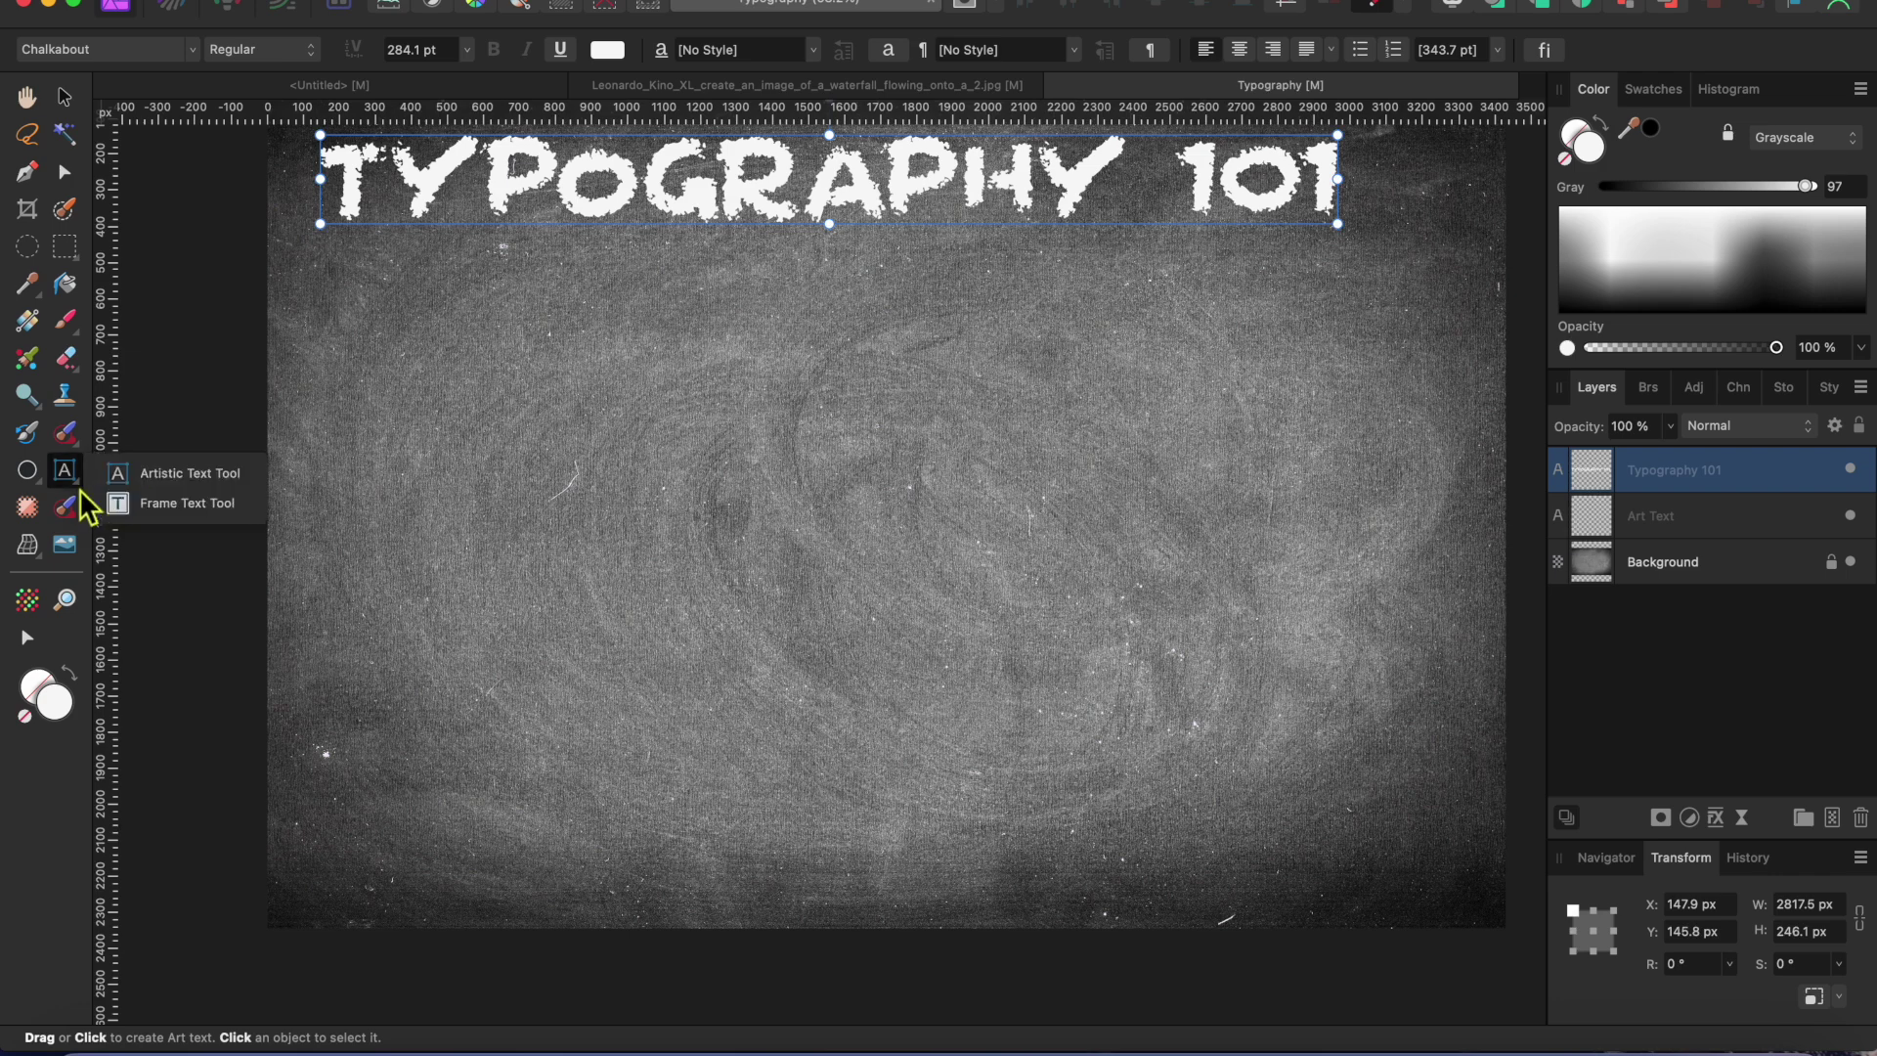
click(160, 502)
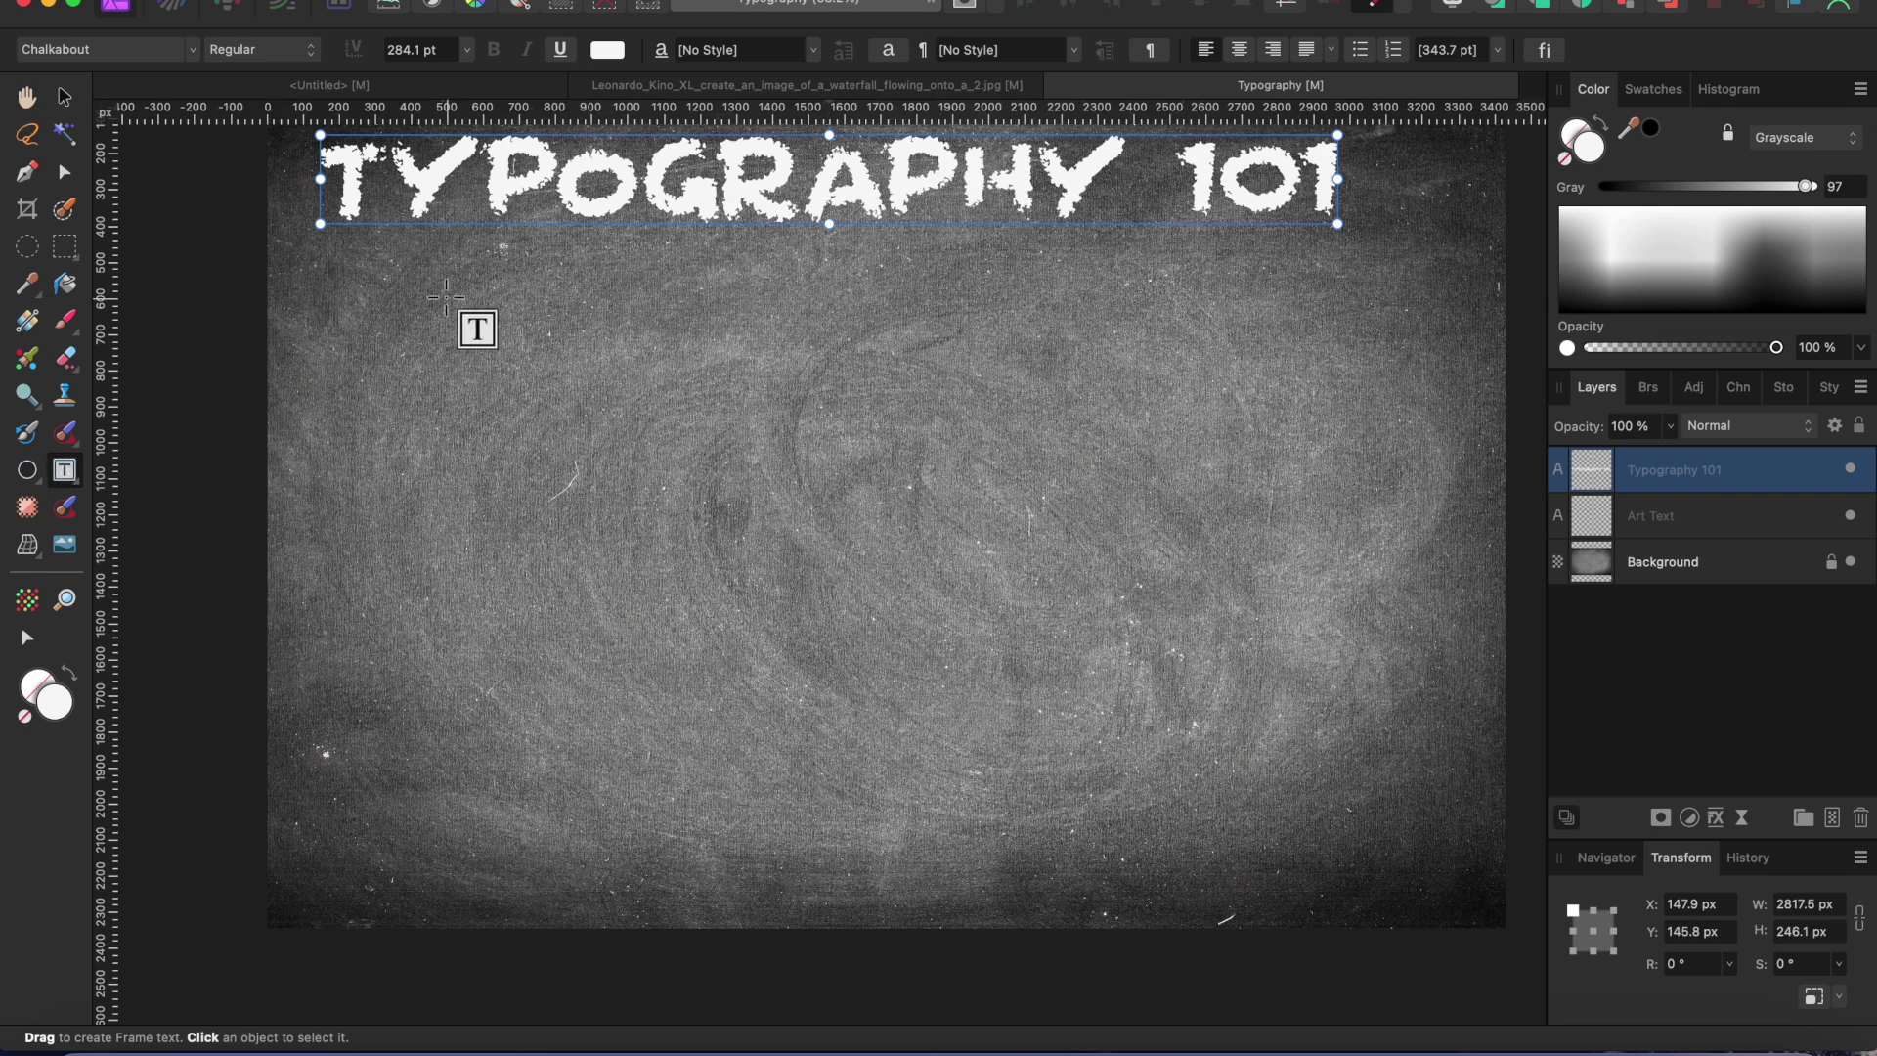
drag(447, 298, 1124, 851)
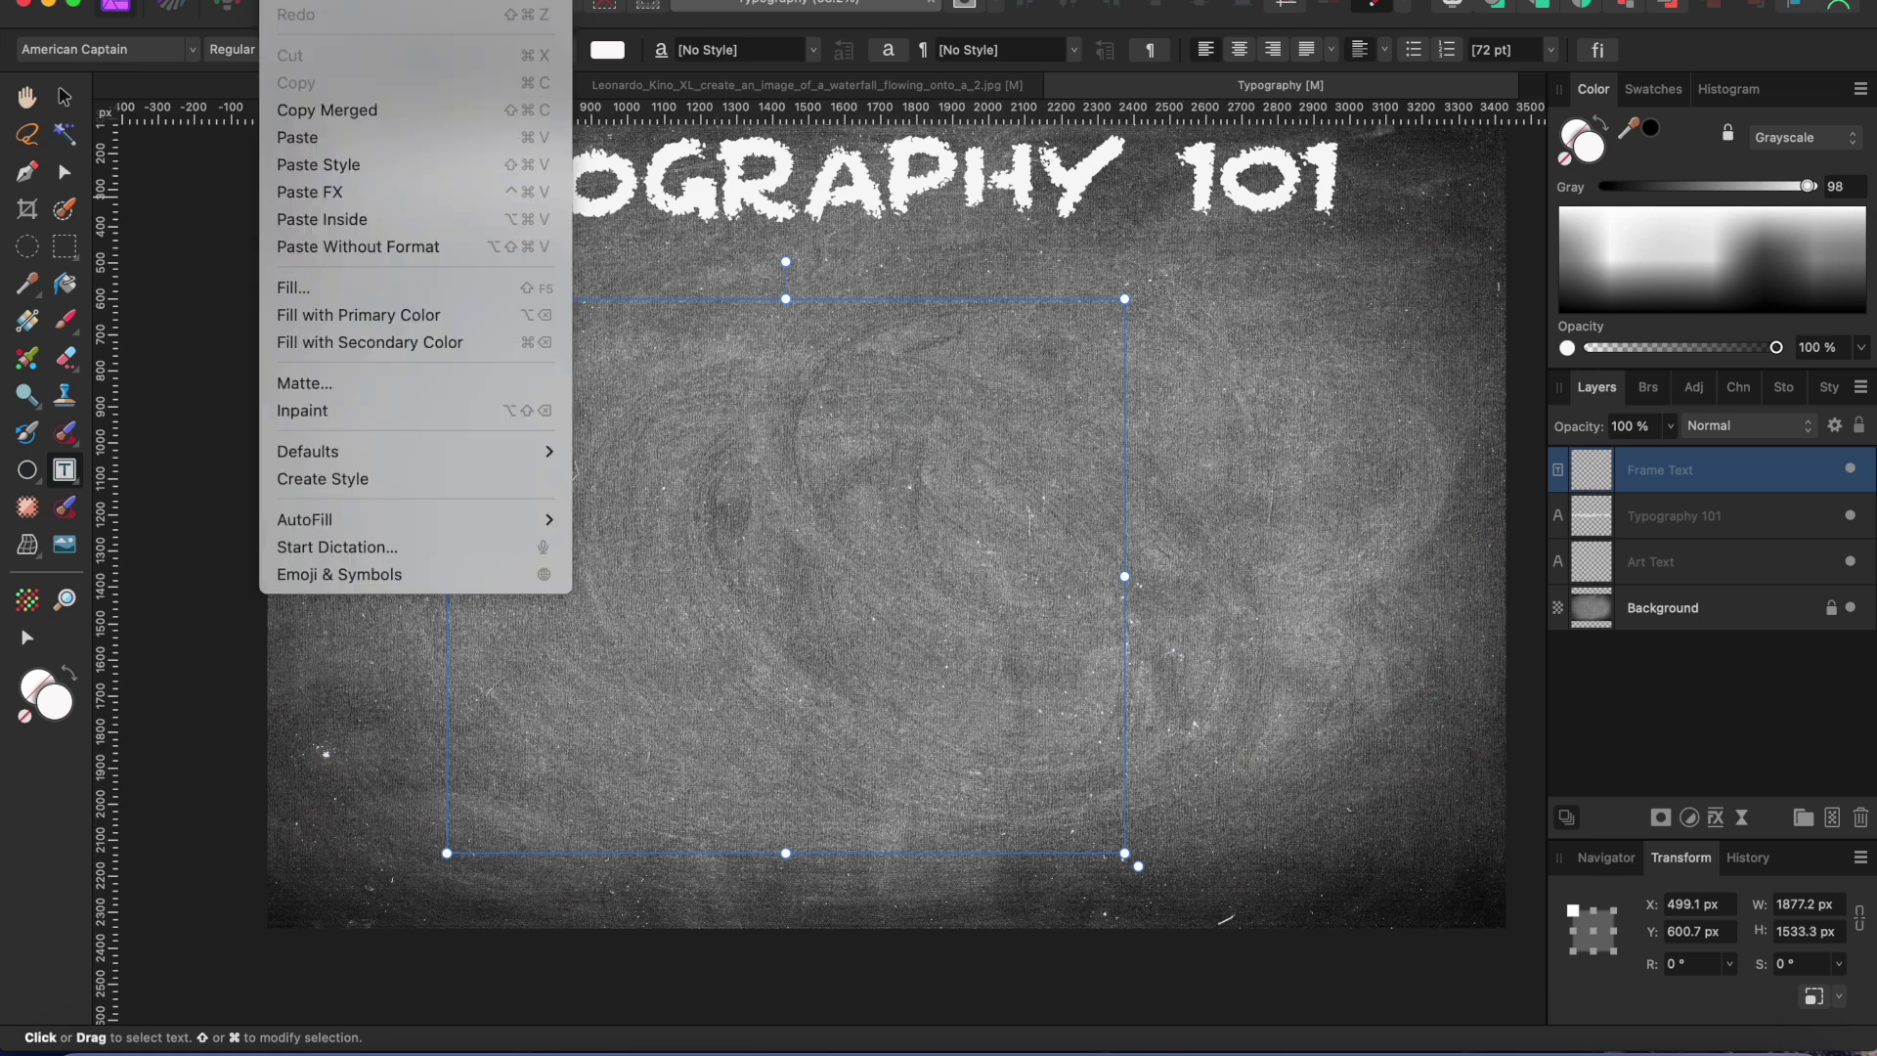
click(304, 141)
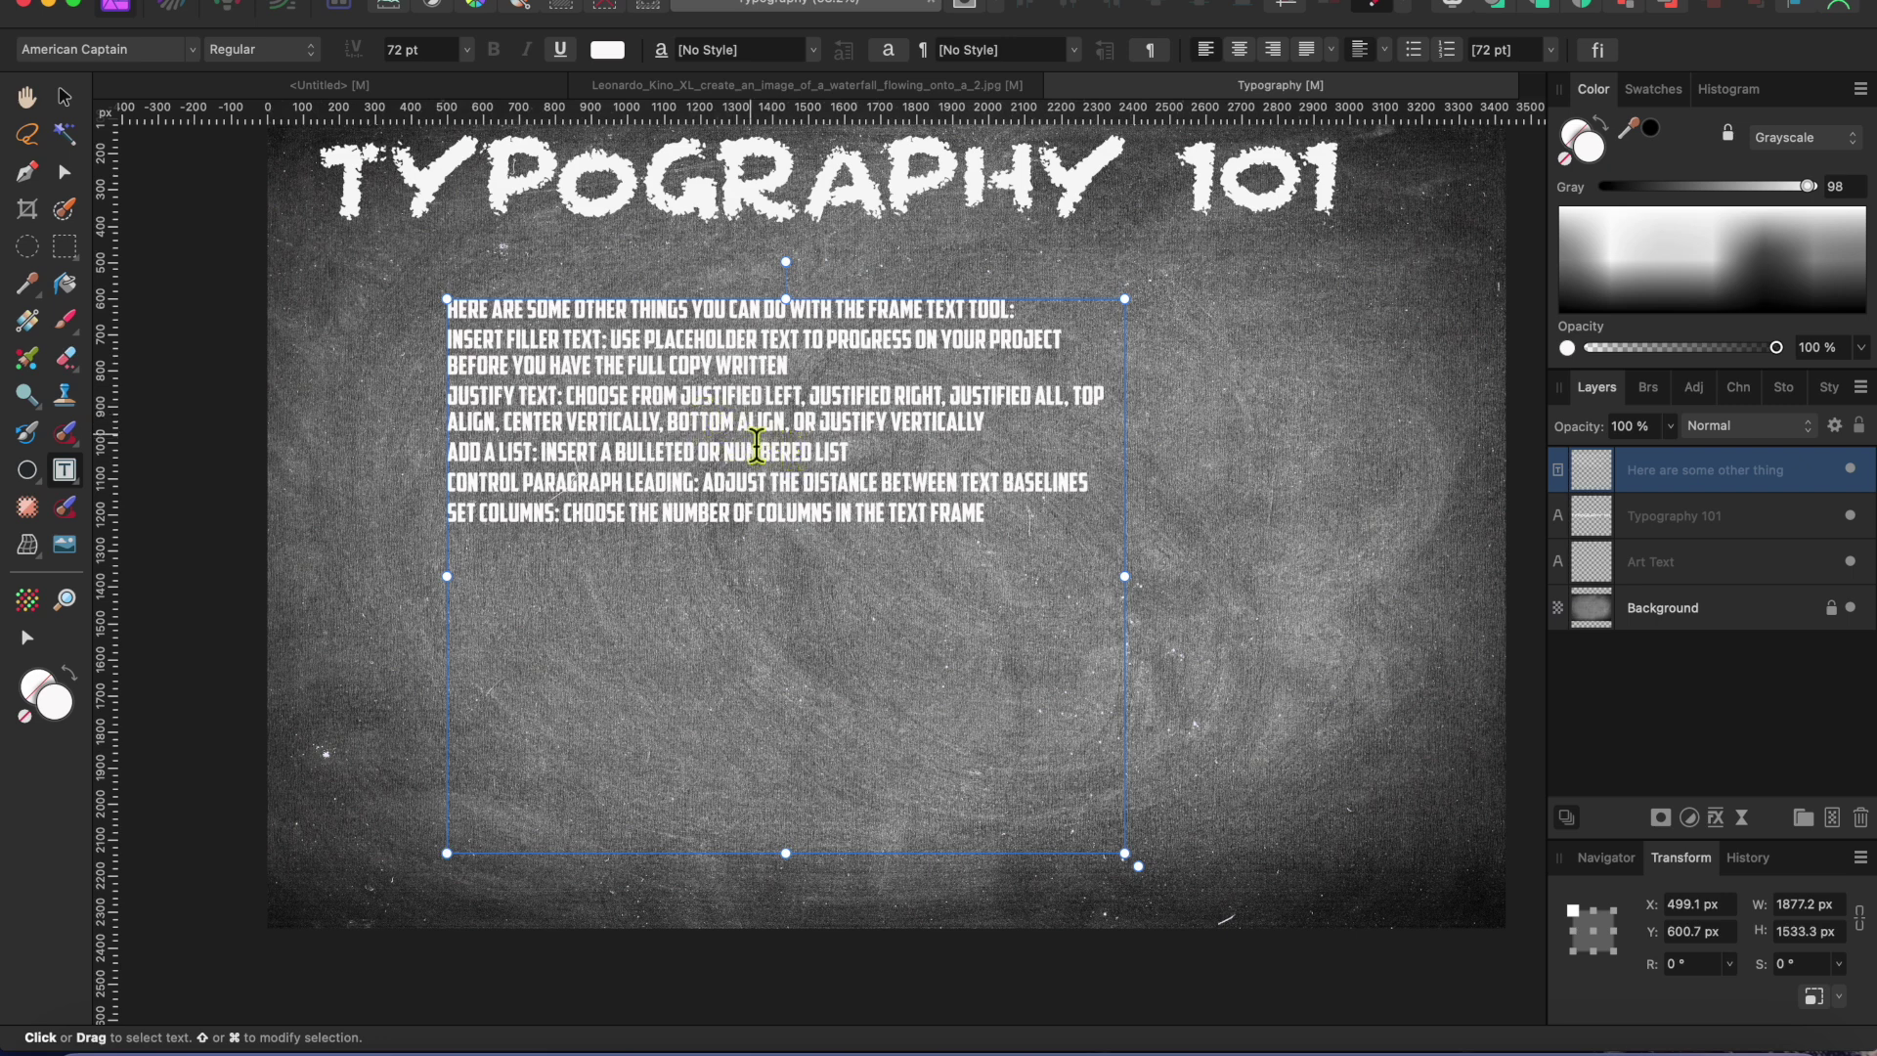
Step: Set all the frame text to Arial and make the five tip paragraphs a bulleted list
key(super+a)
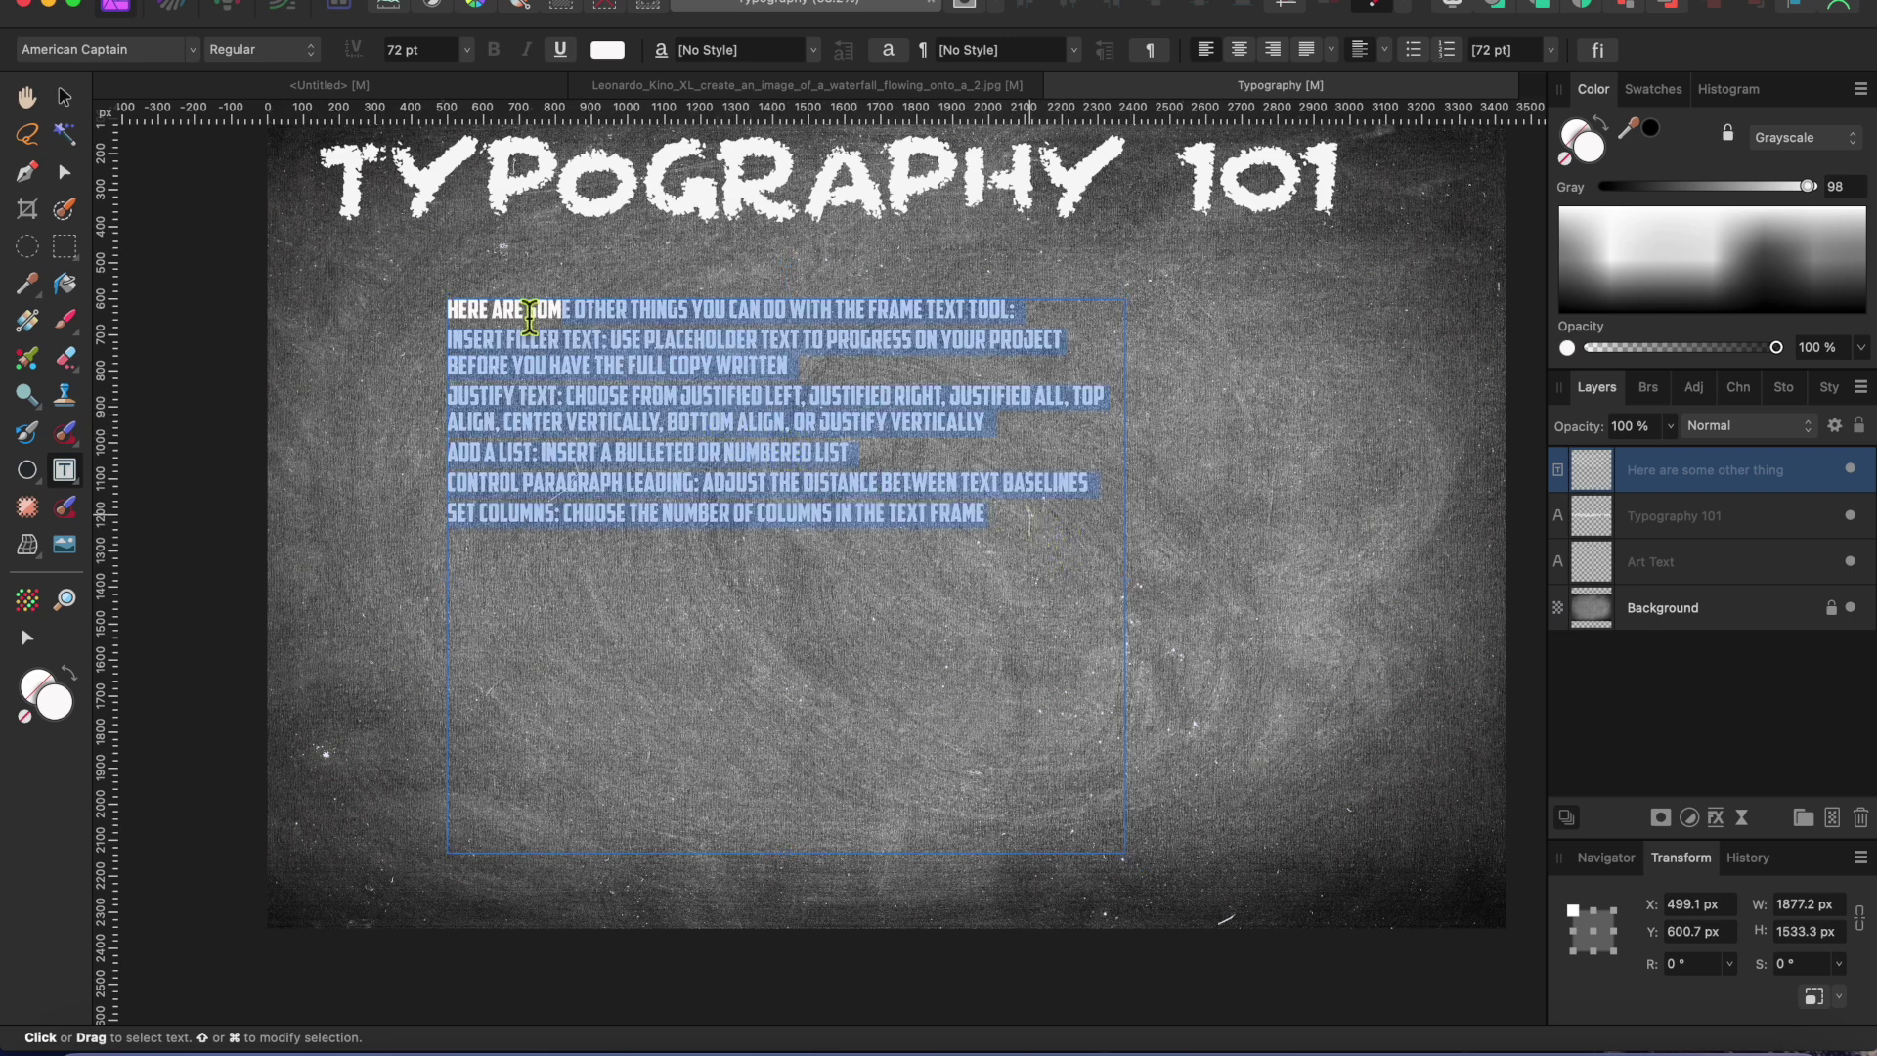
click(108, 48)
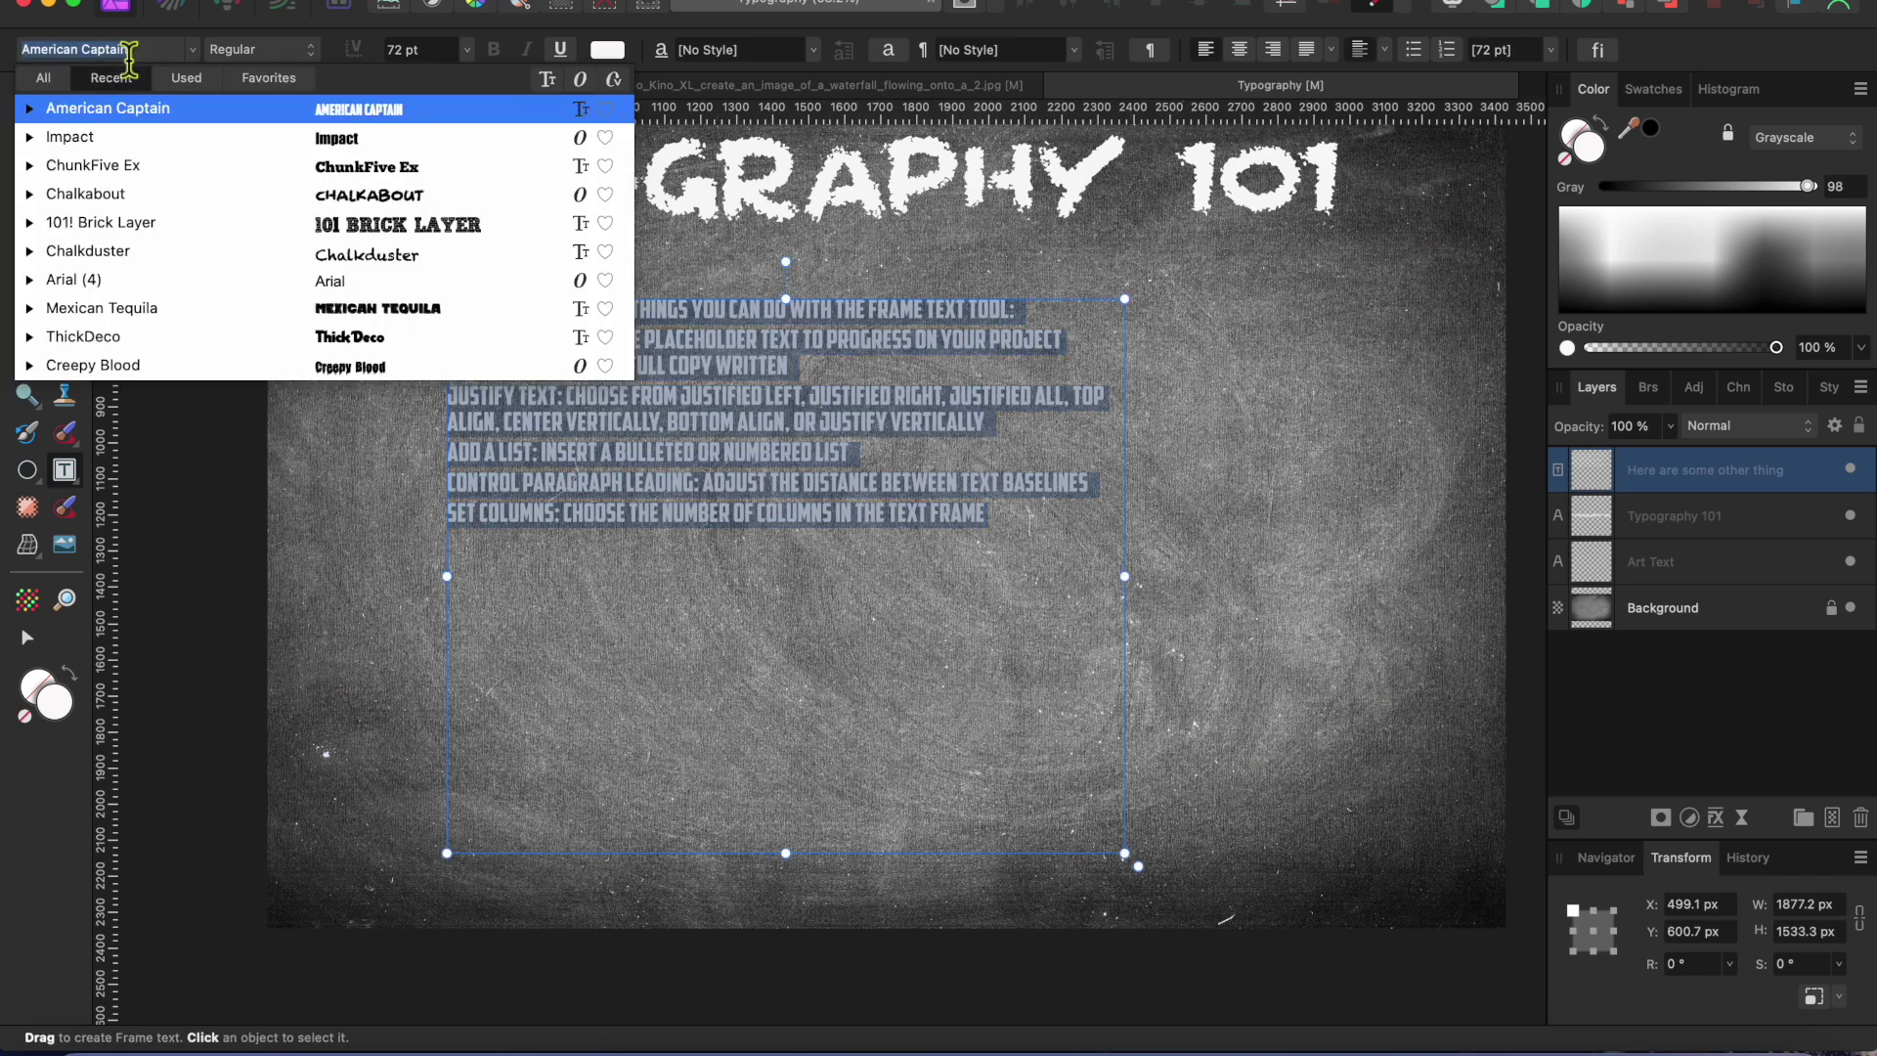
click(377, 284)
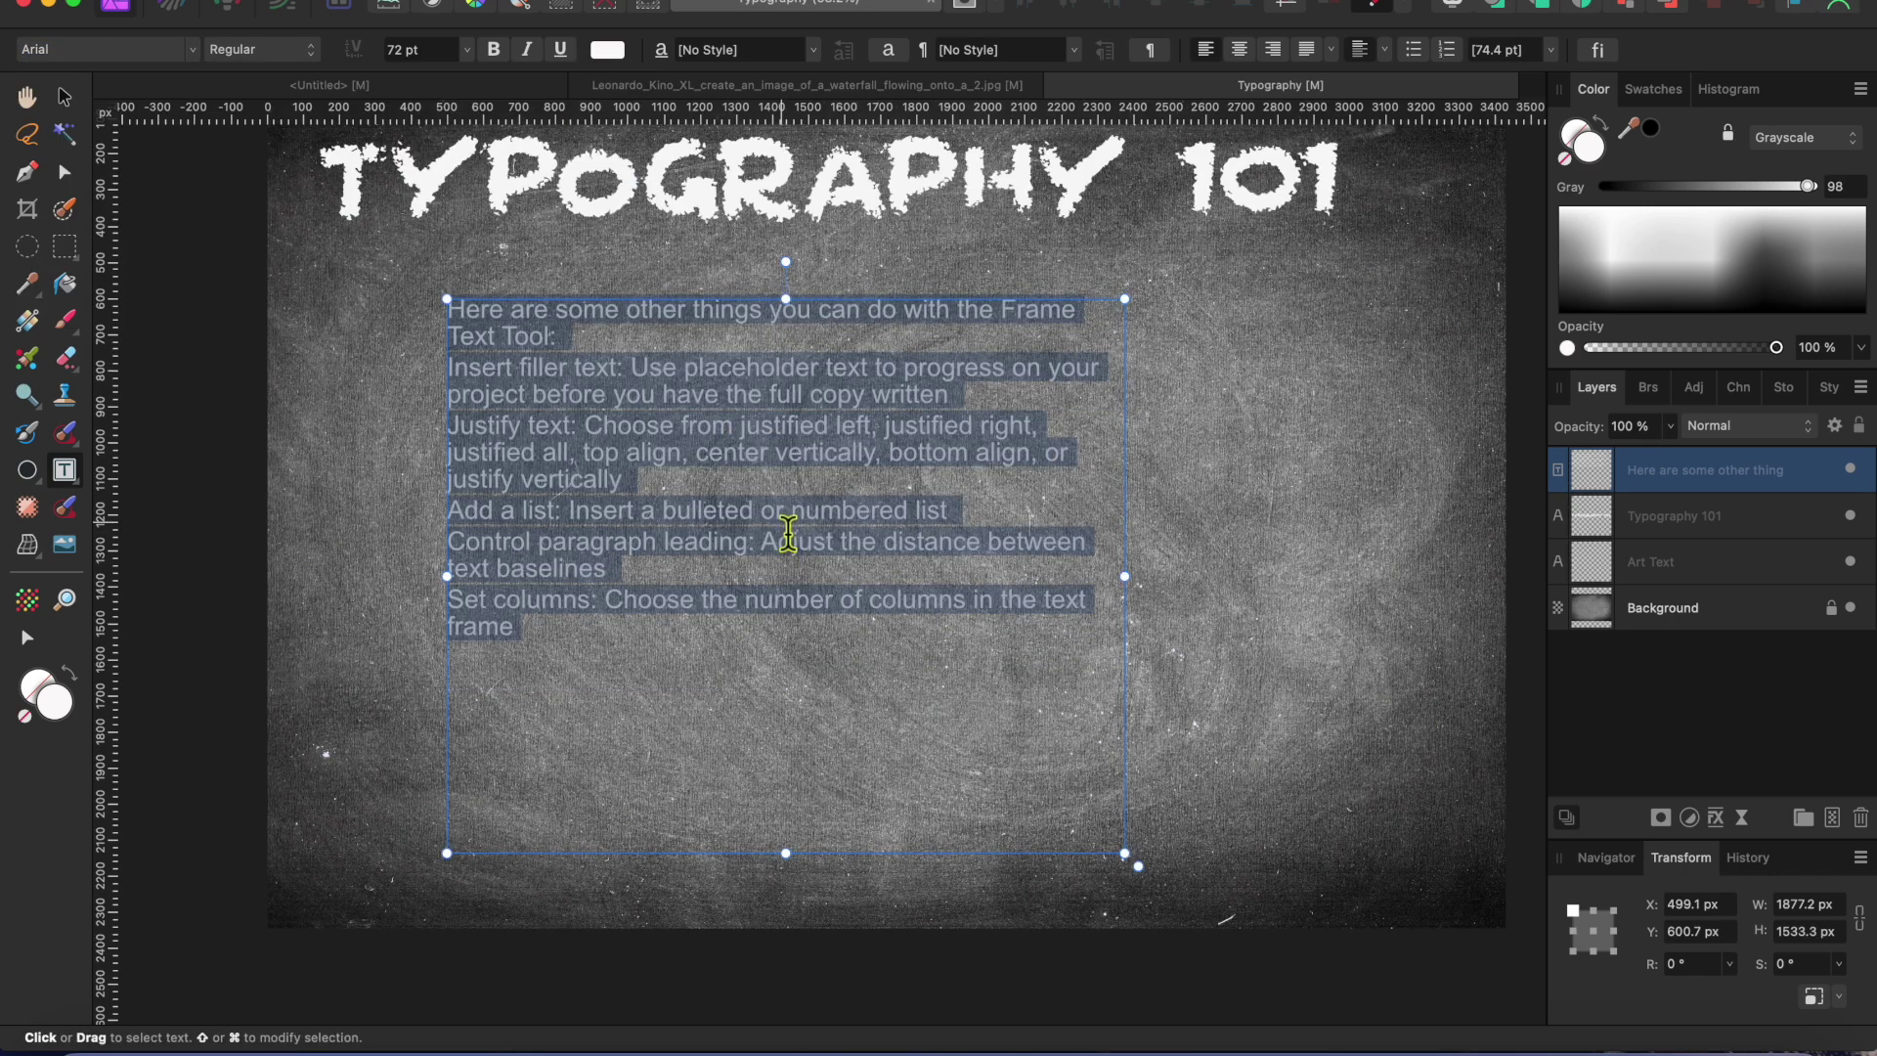
click(754, 637)
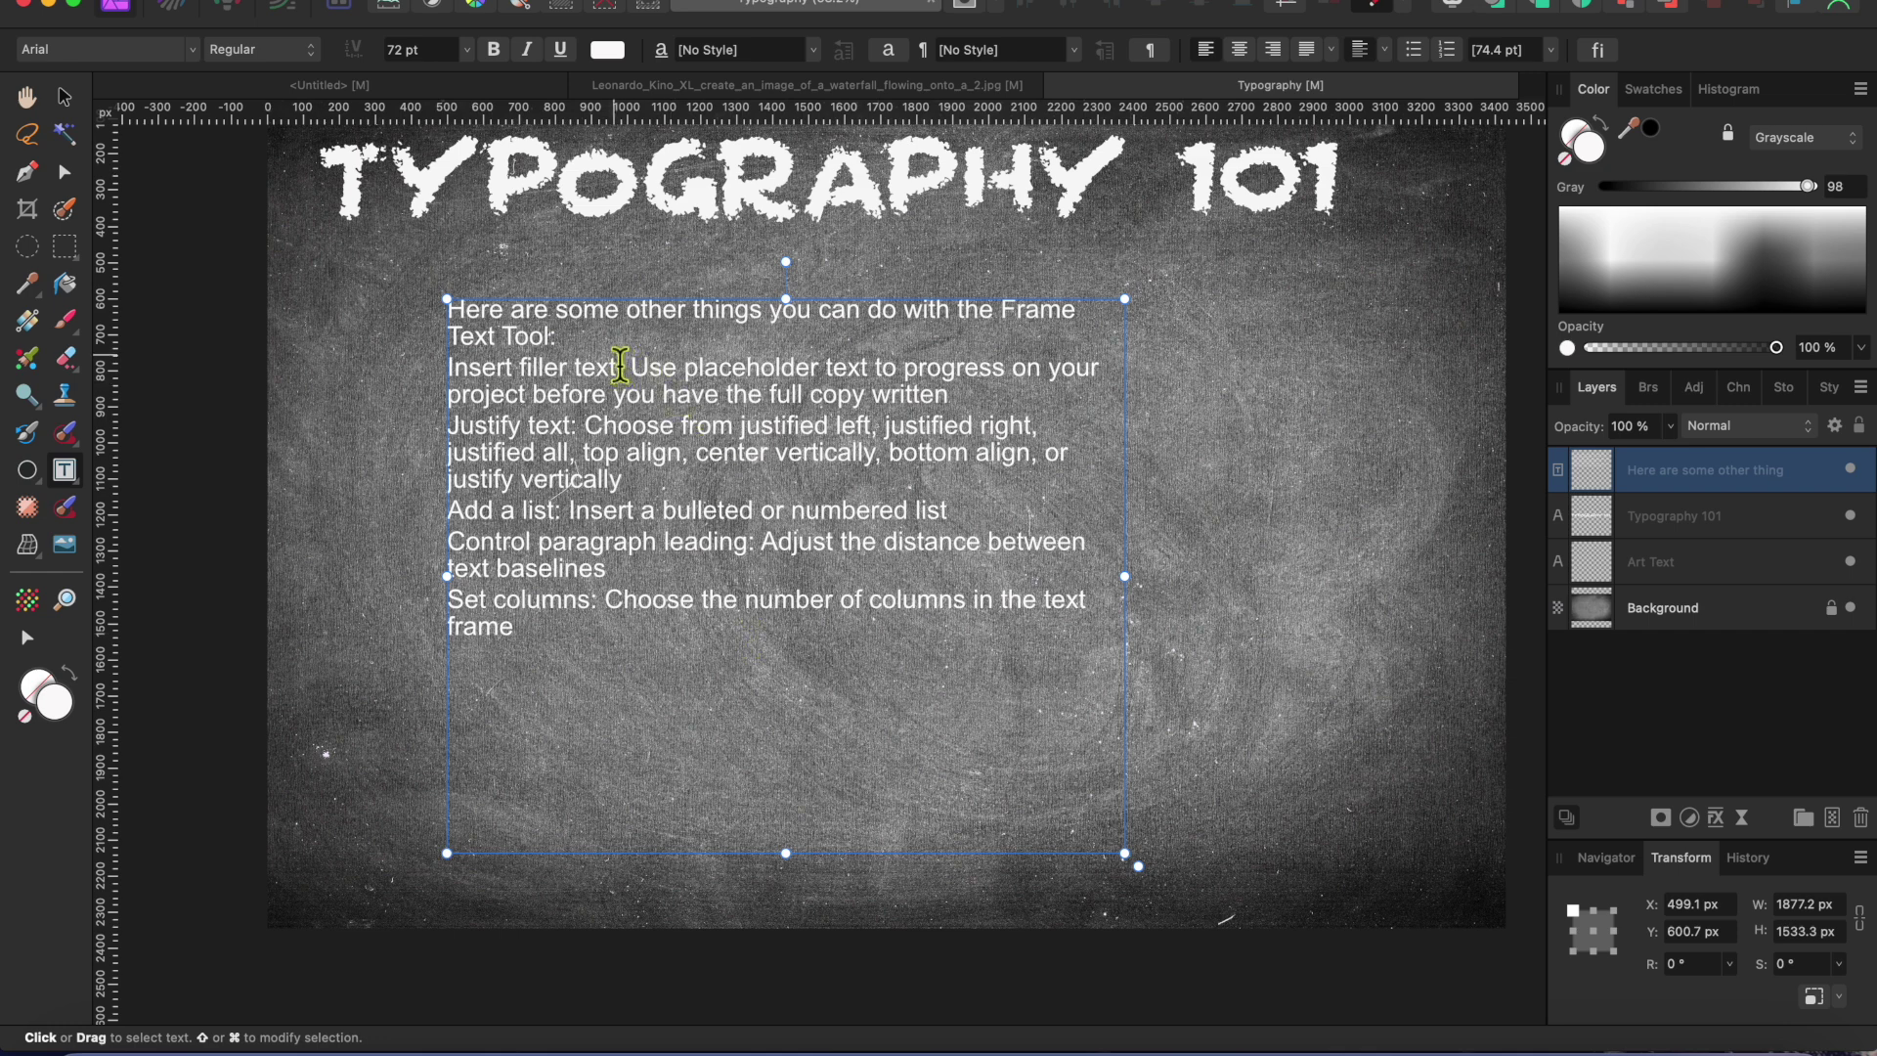
drag(449, 368, 578, 637)
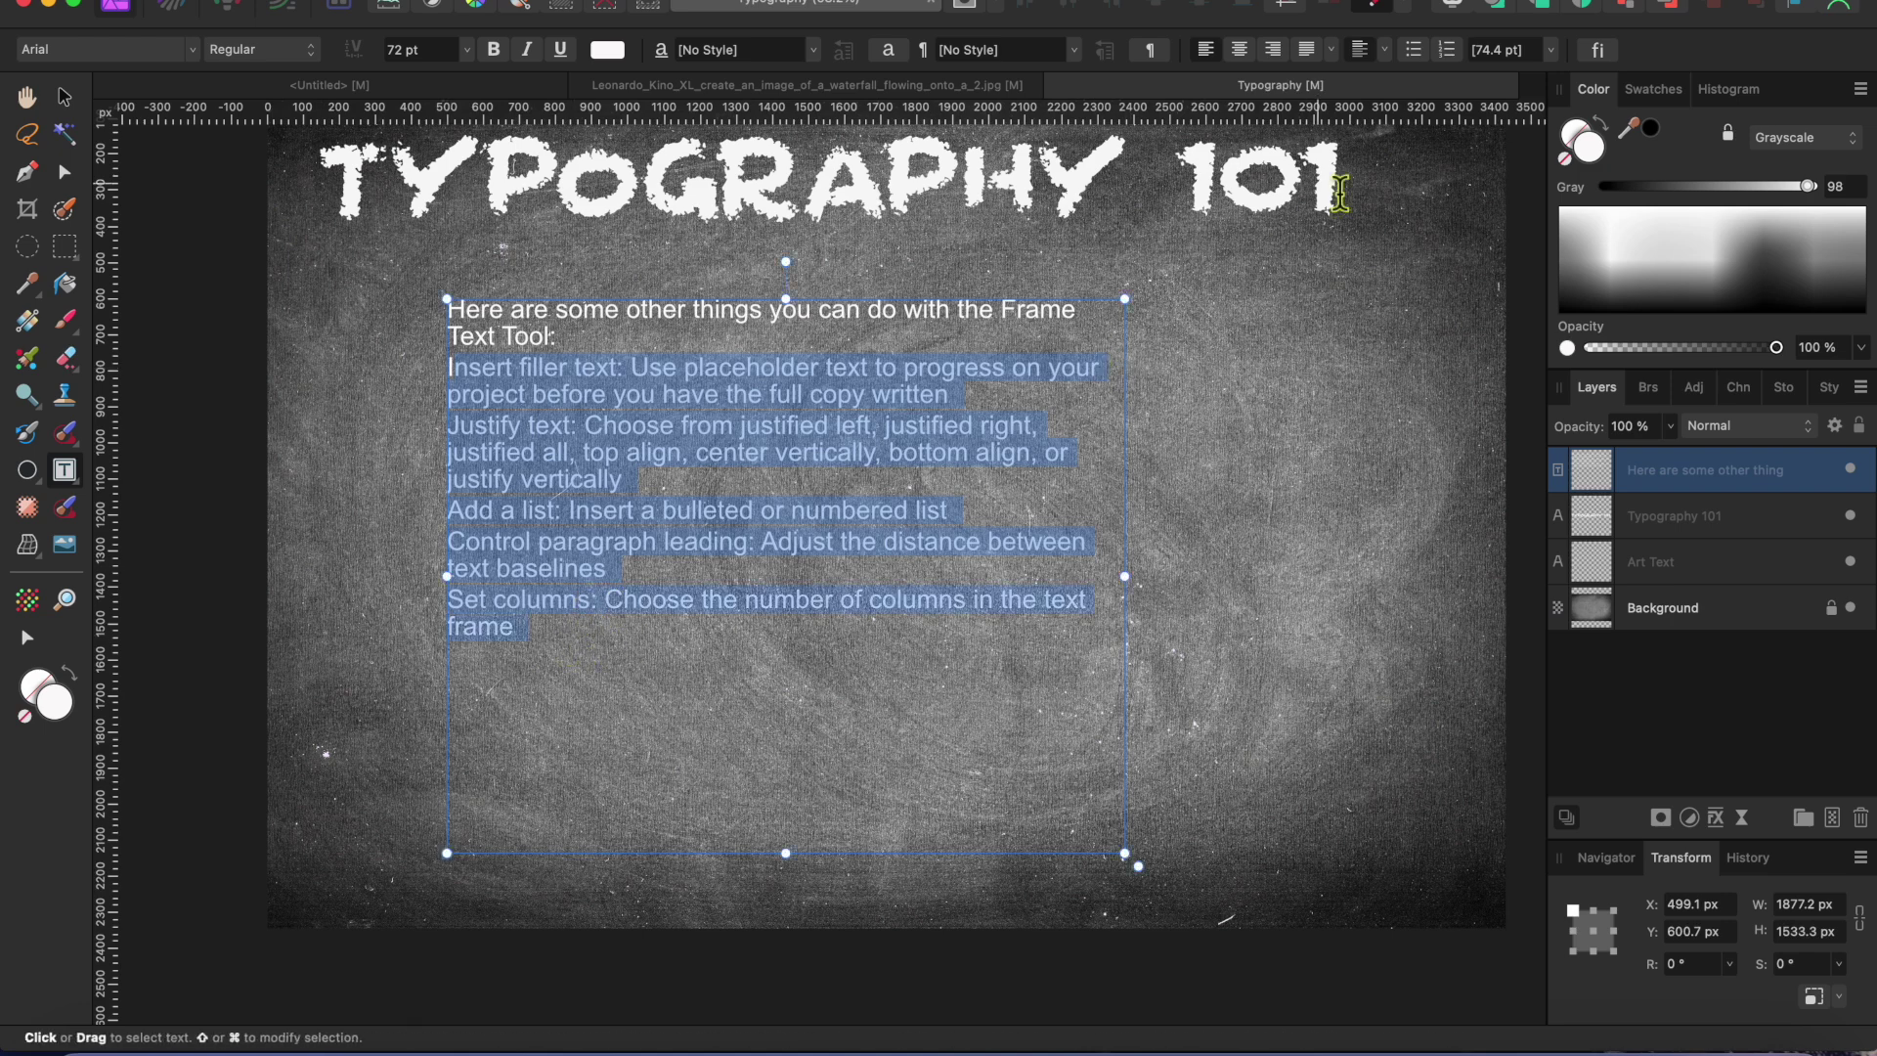
click(1417, 53)
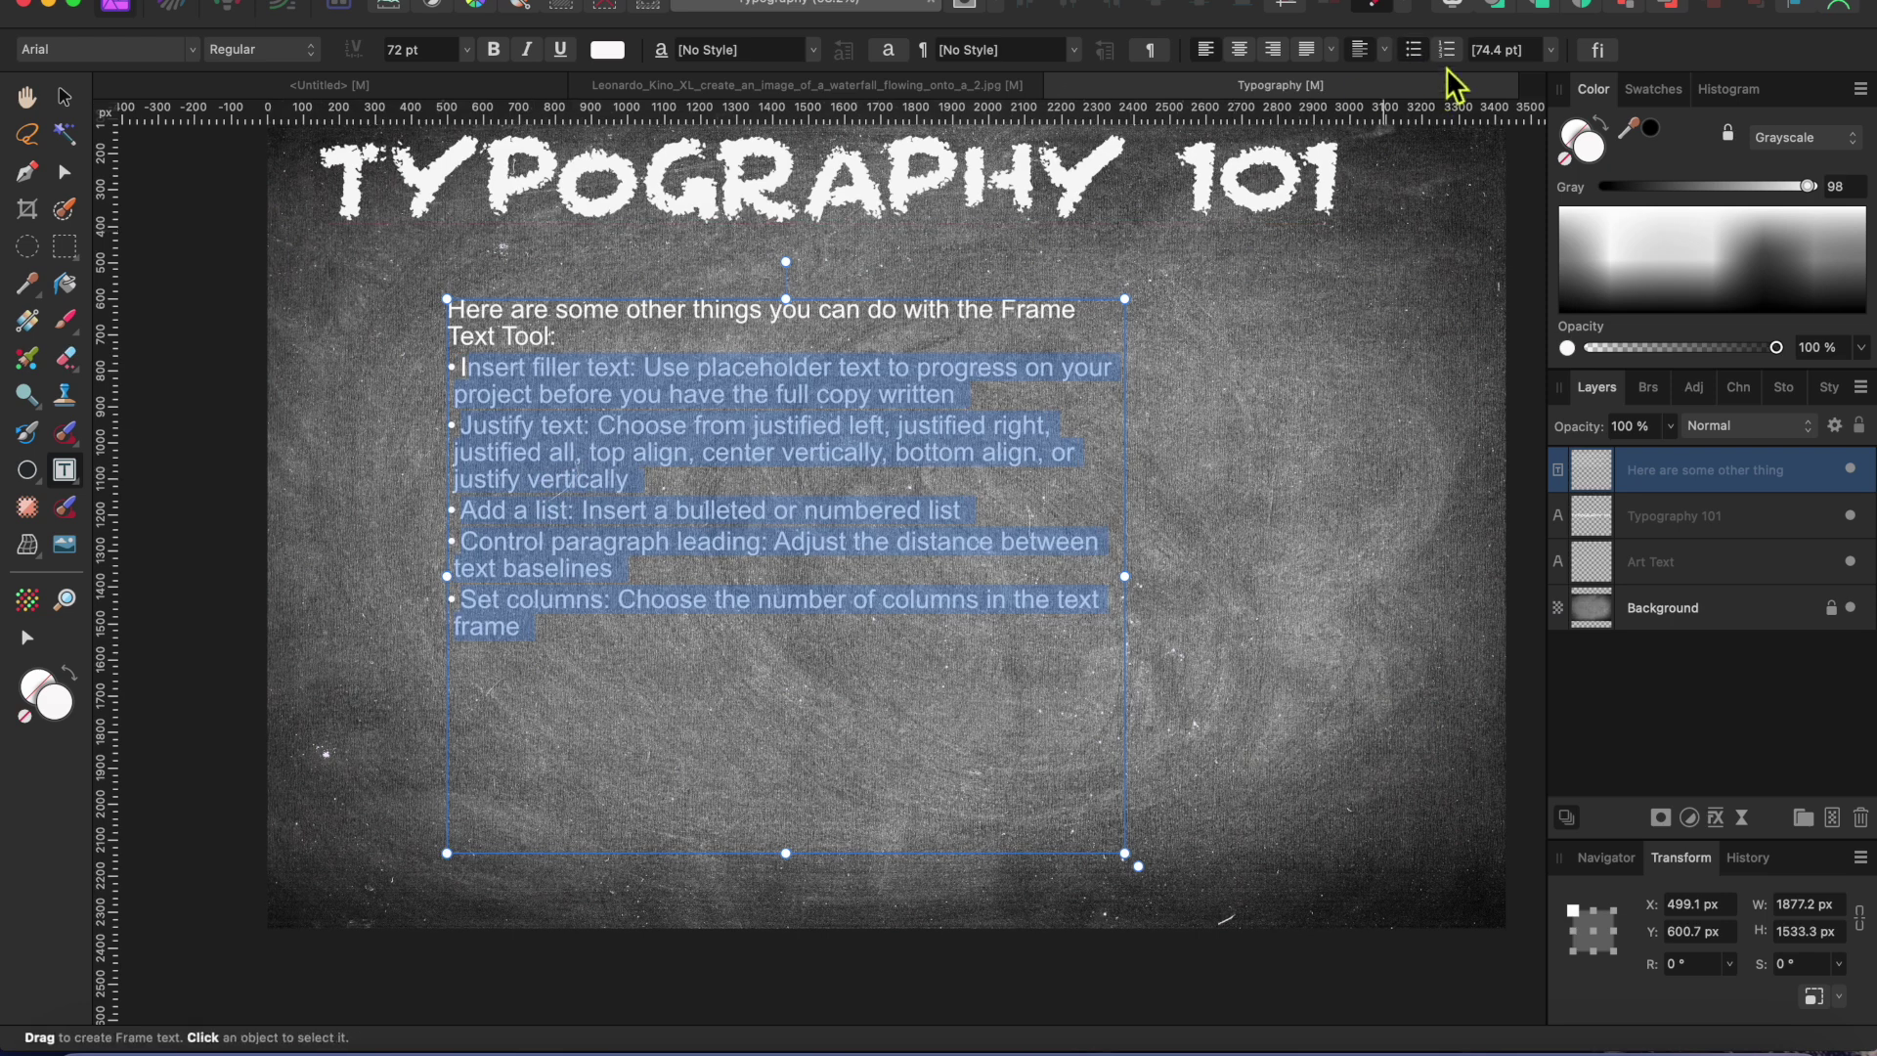
Step: Switch the tips to a numbered list 1–5 with a 65 px left indent and 28 pt space after
click(1455, 59)
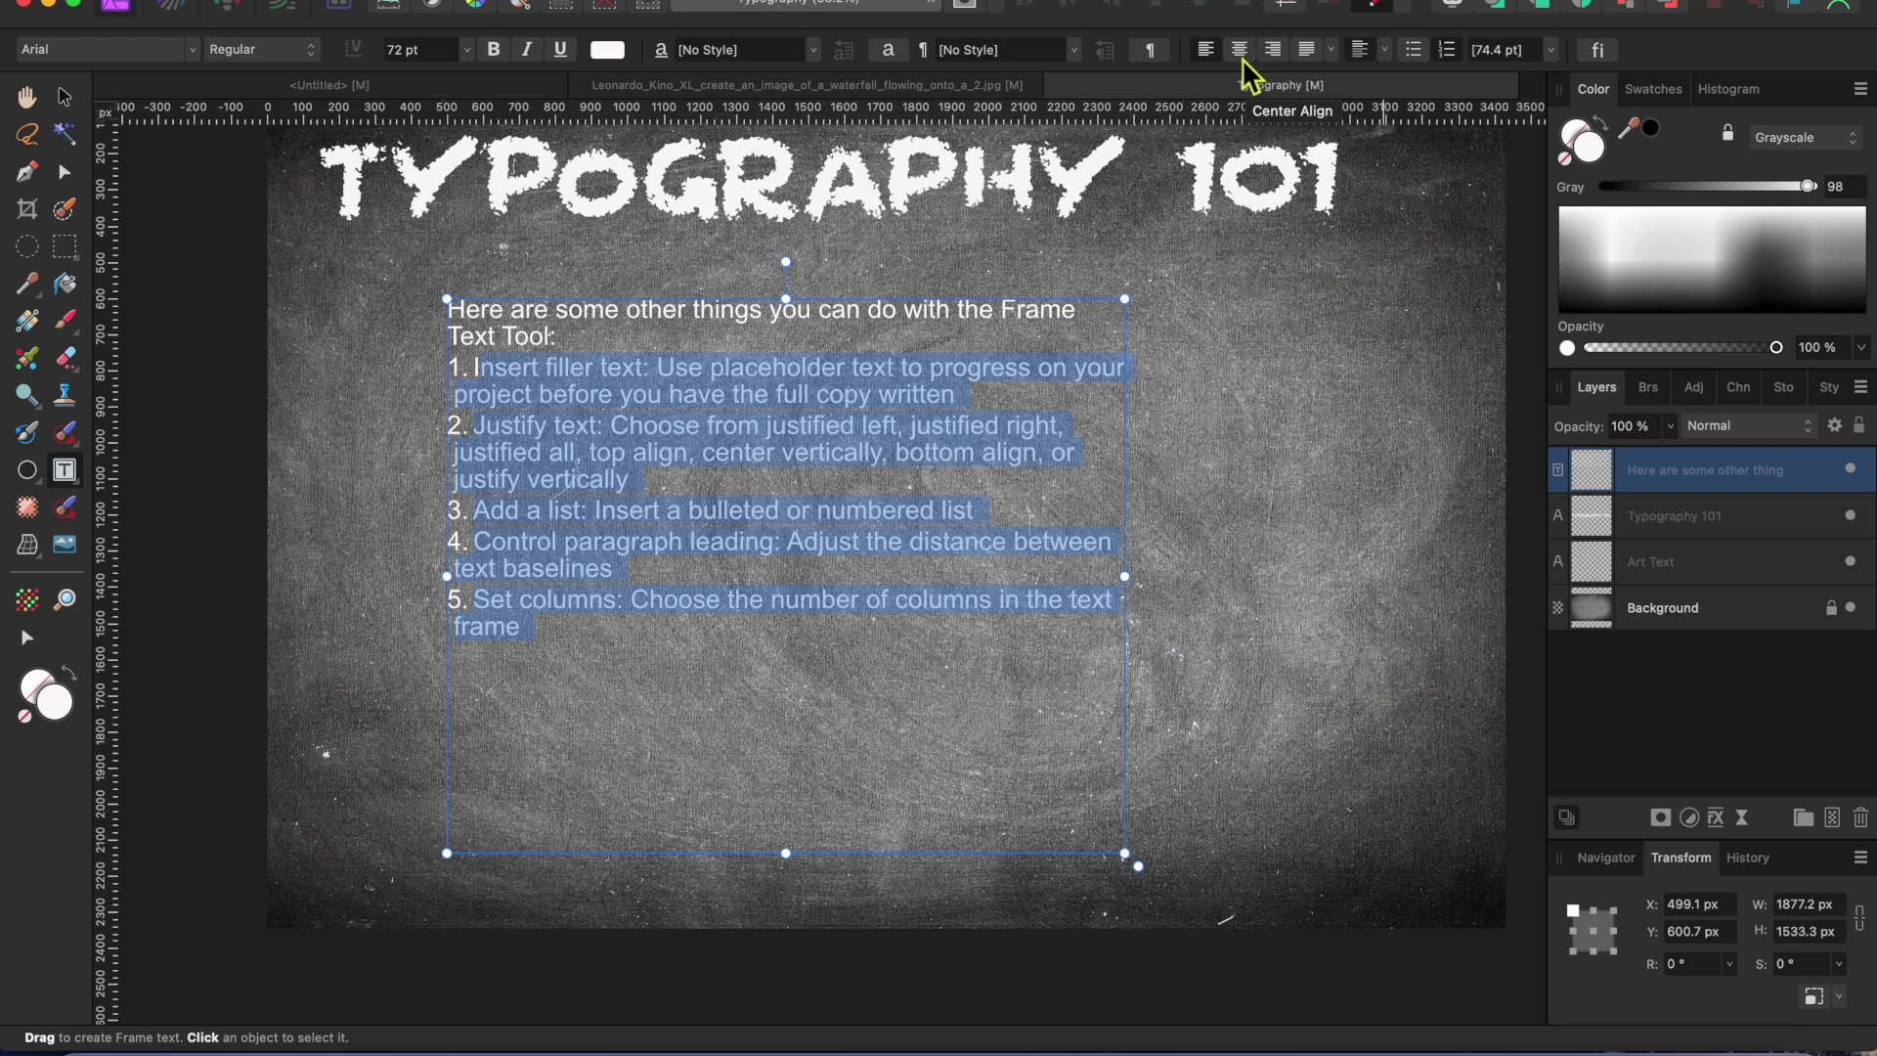
click(1150, 49)
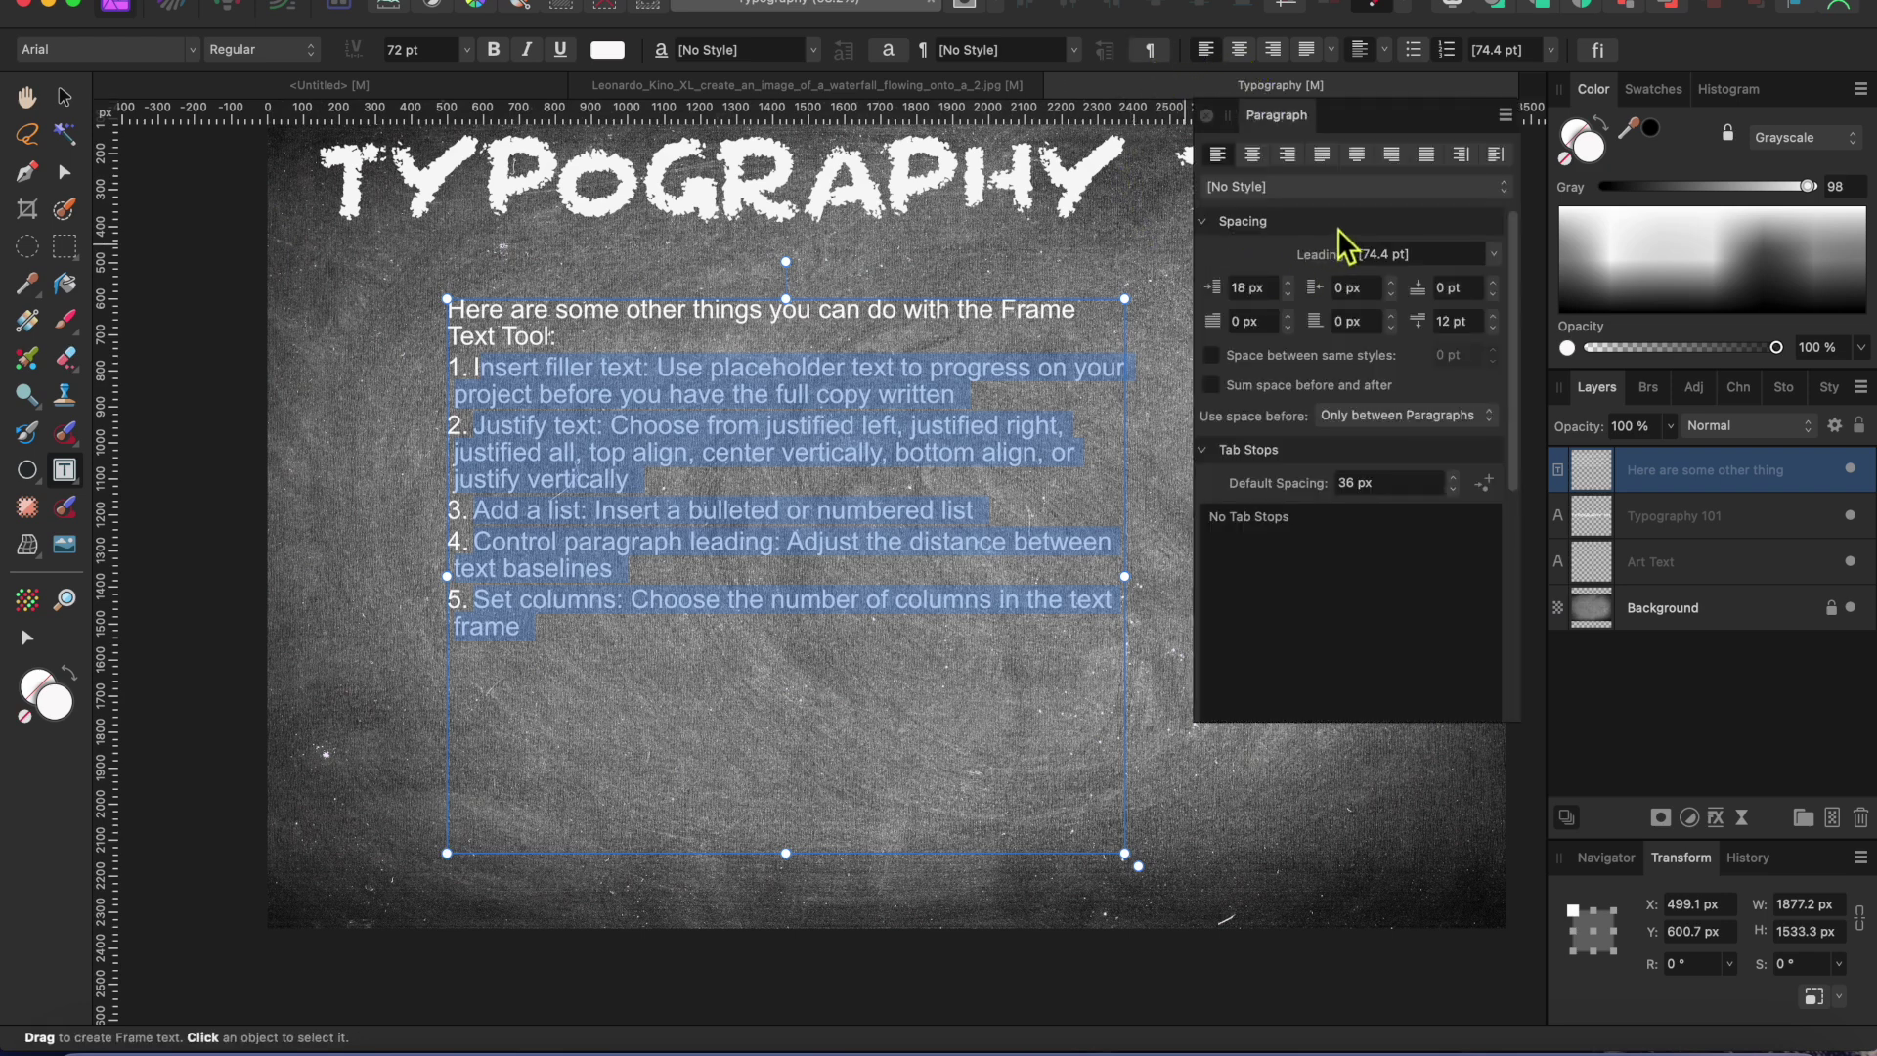
click(1338, 229)
click(1220, 223)
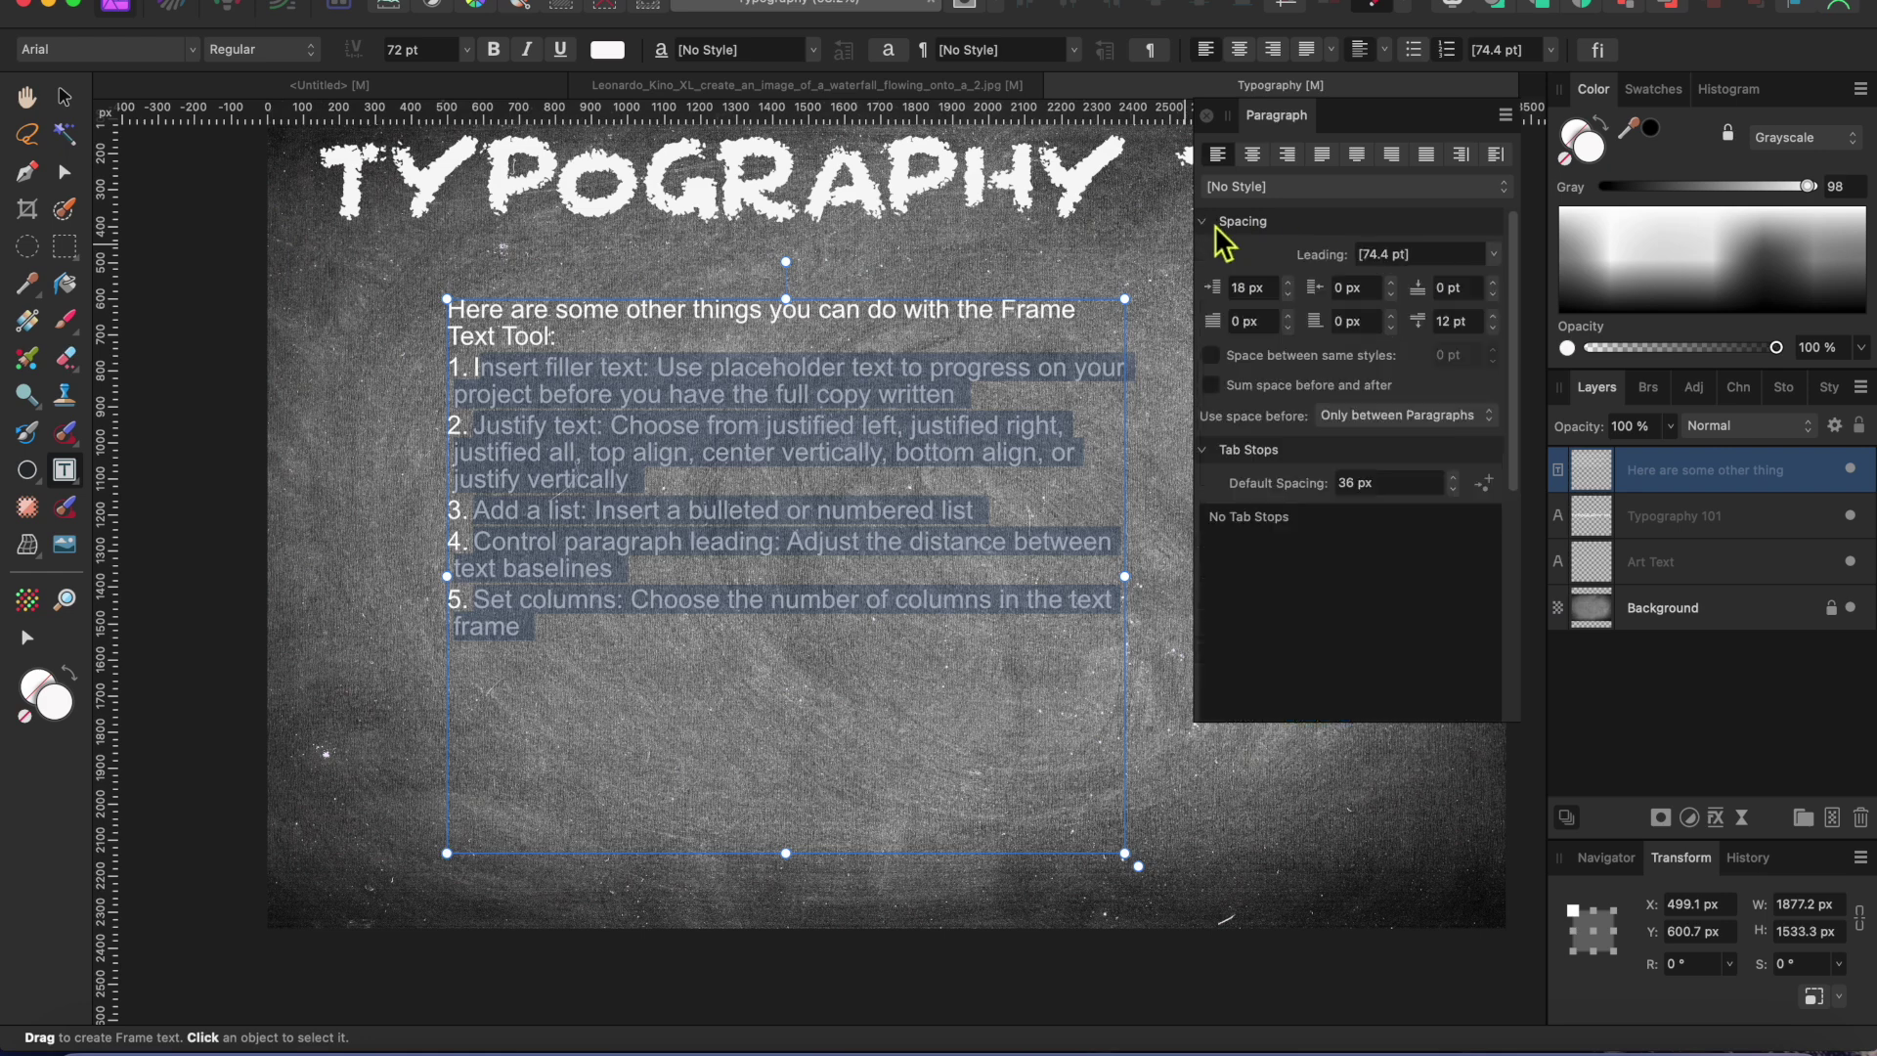
drag(1287, 292, 1289, 299)
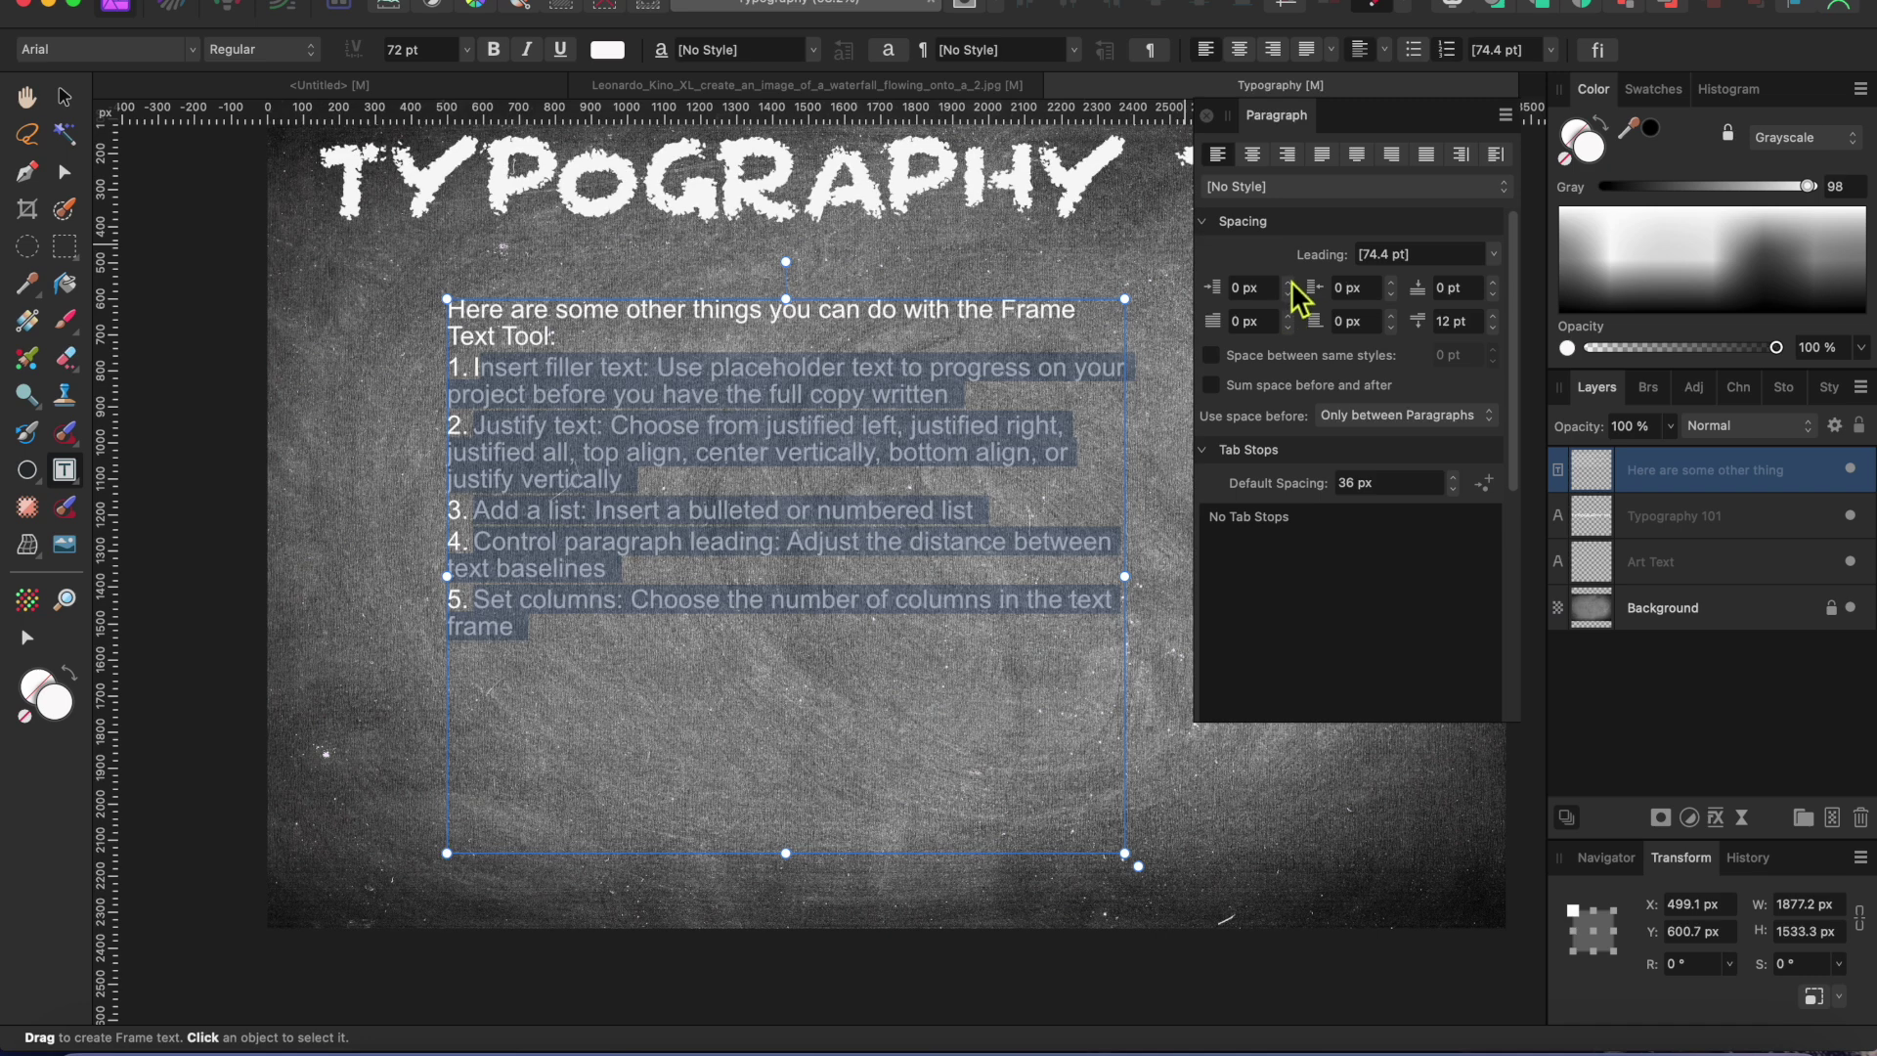
drag(1296, 294, 1292, 338)
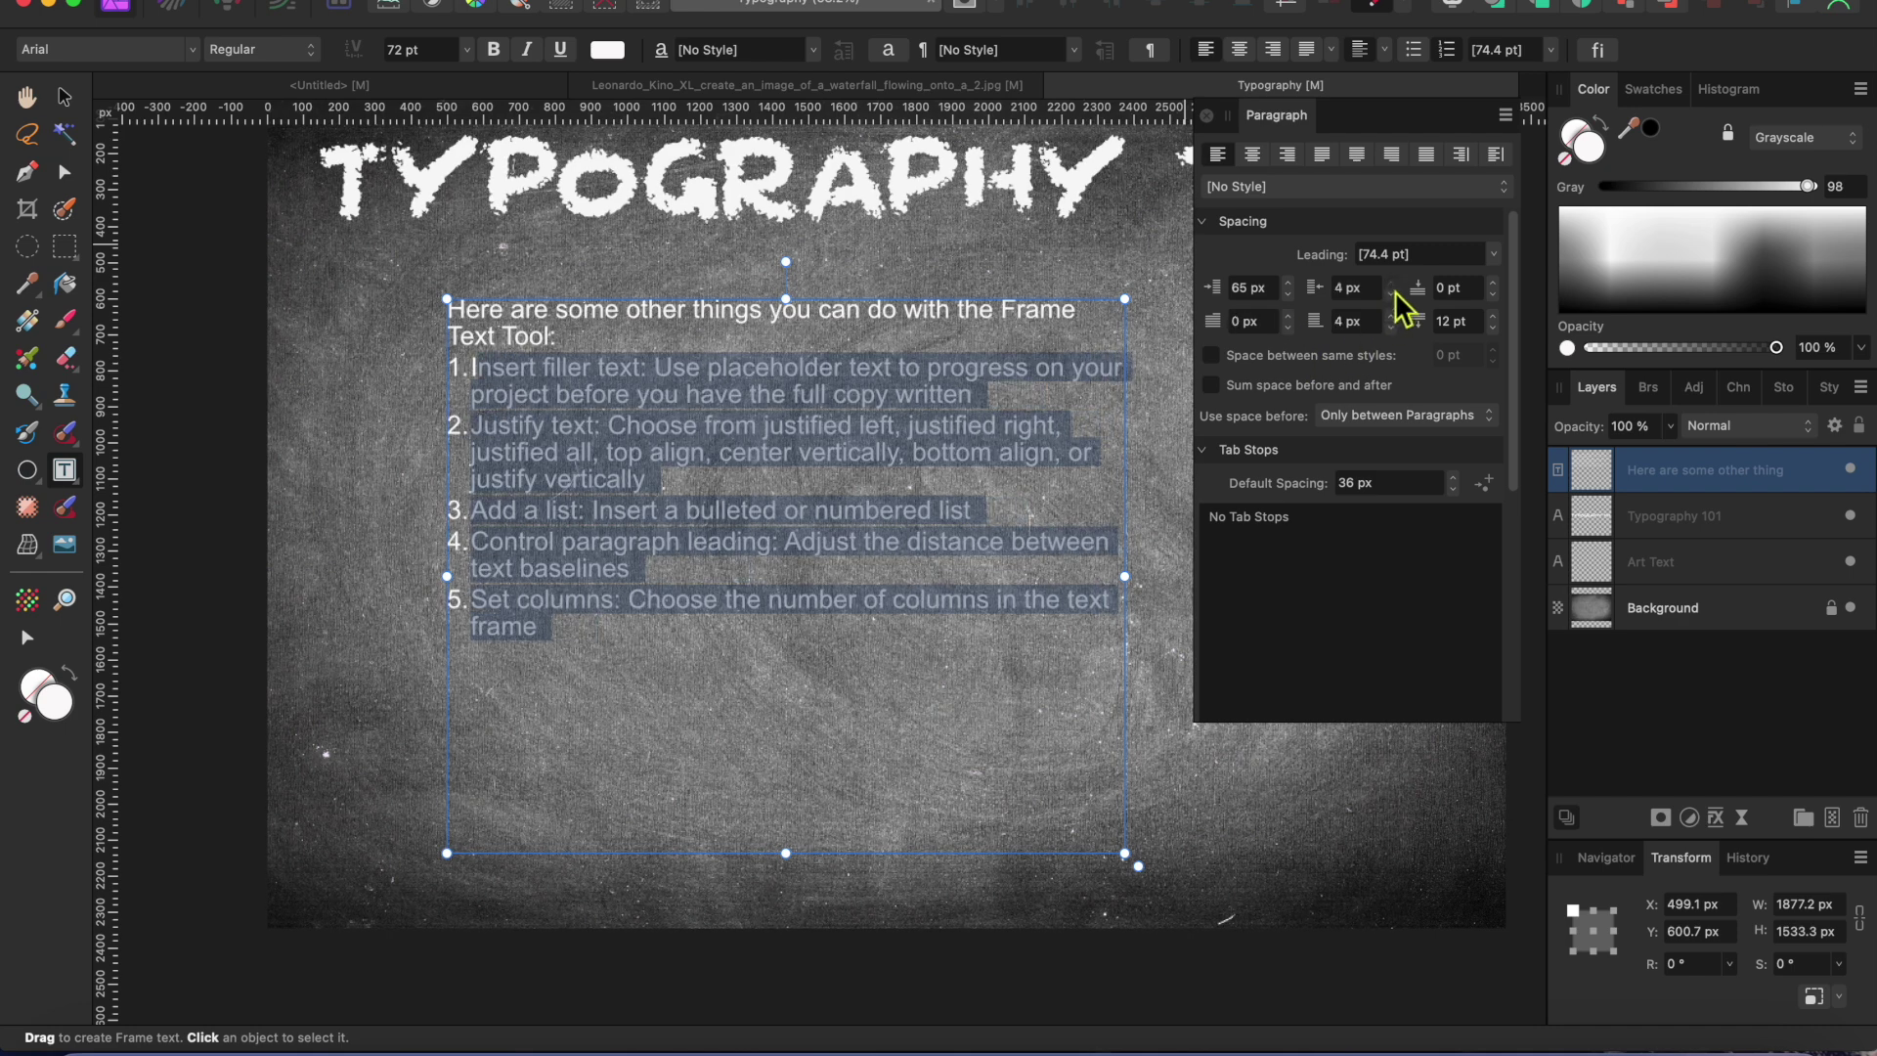
drag(1396, 293, 1506, 340)
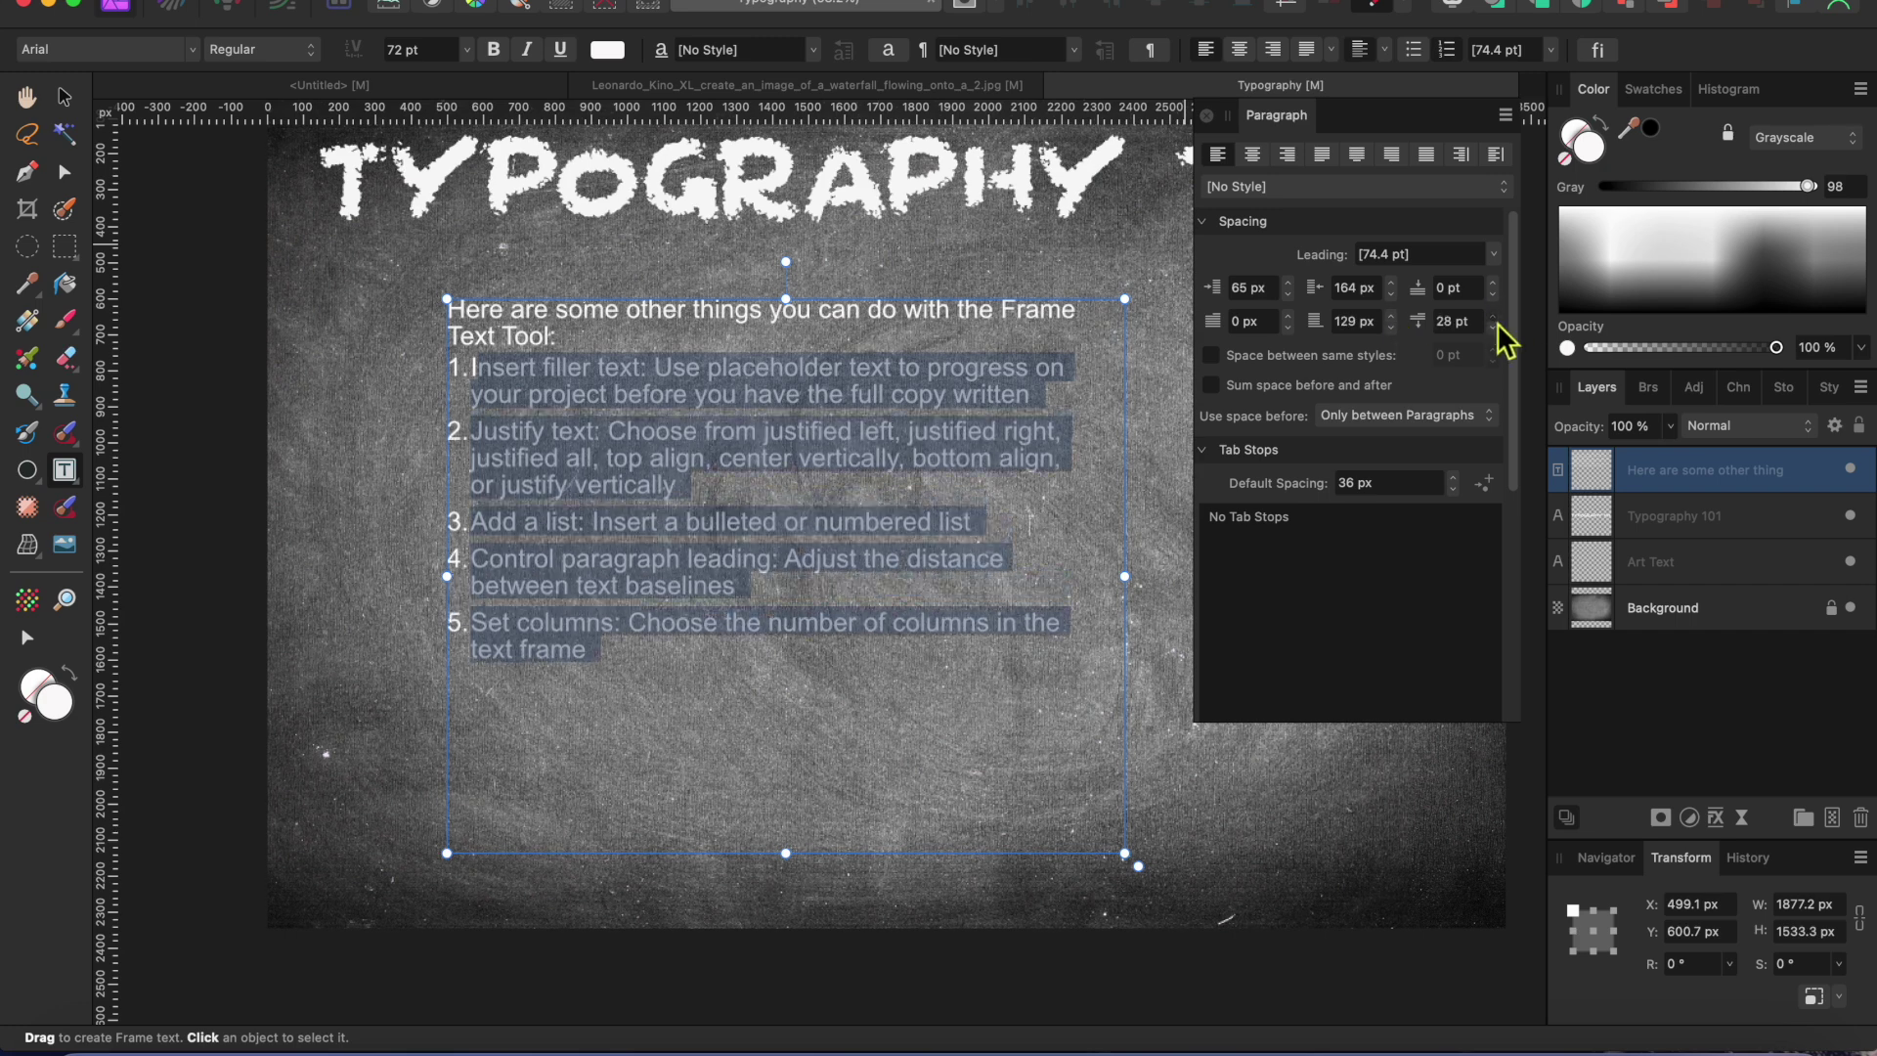
Step: Try the alignment options, settle on left alignment, and move the text frame further left
click(1210, 227)
click(1360, 157)
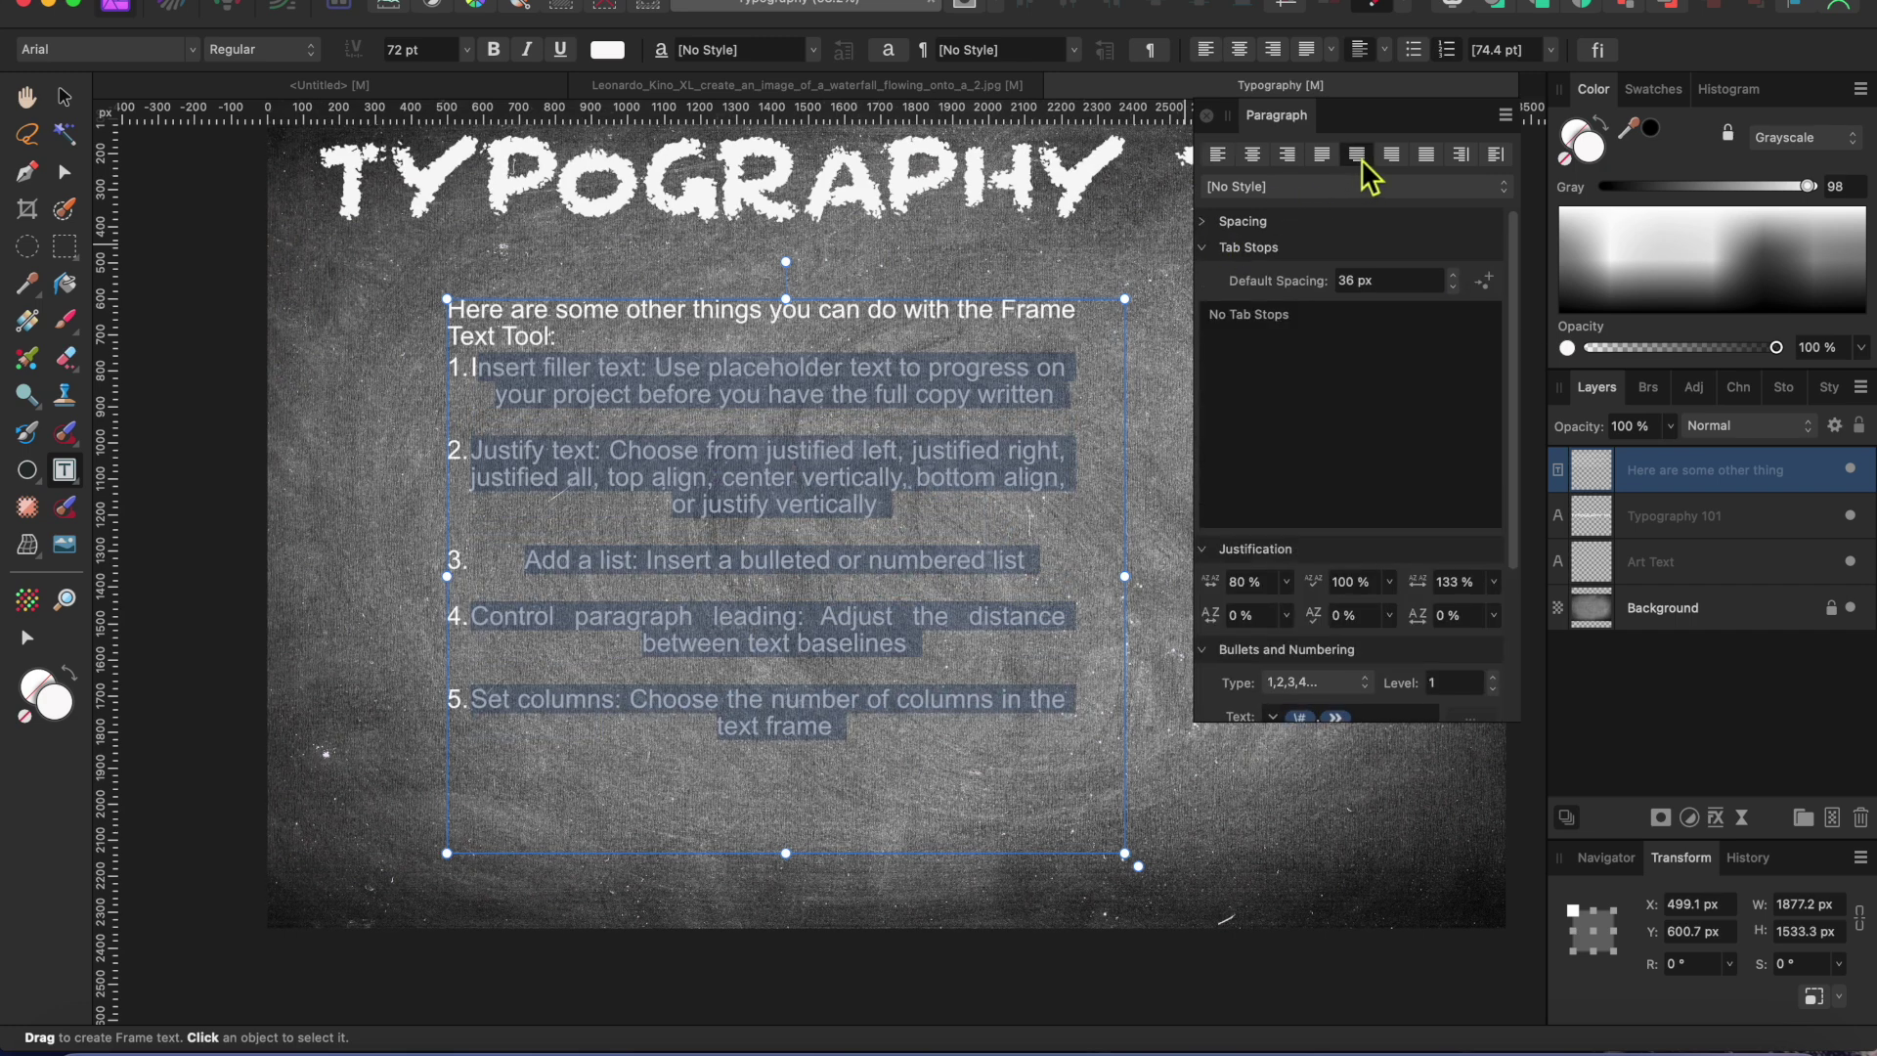
click(1463, 157)
click(1497, 156)
click(1324, 157)
click(1254, 156)
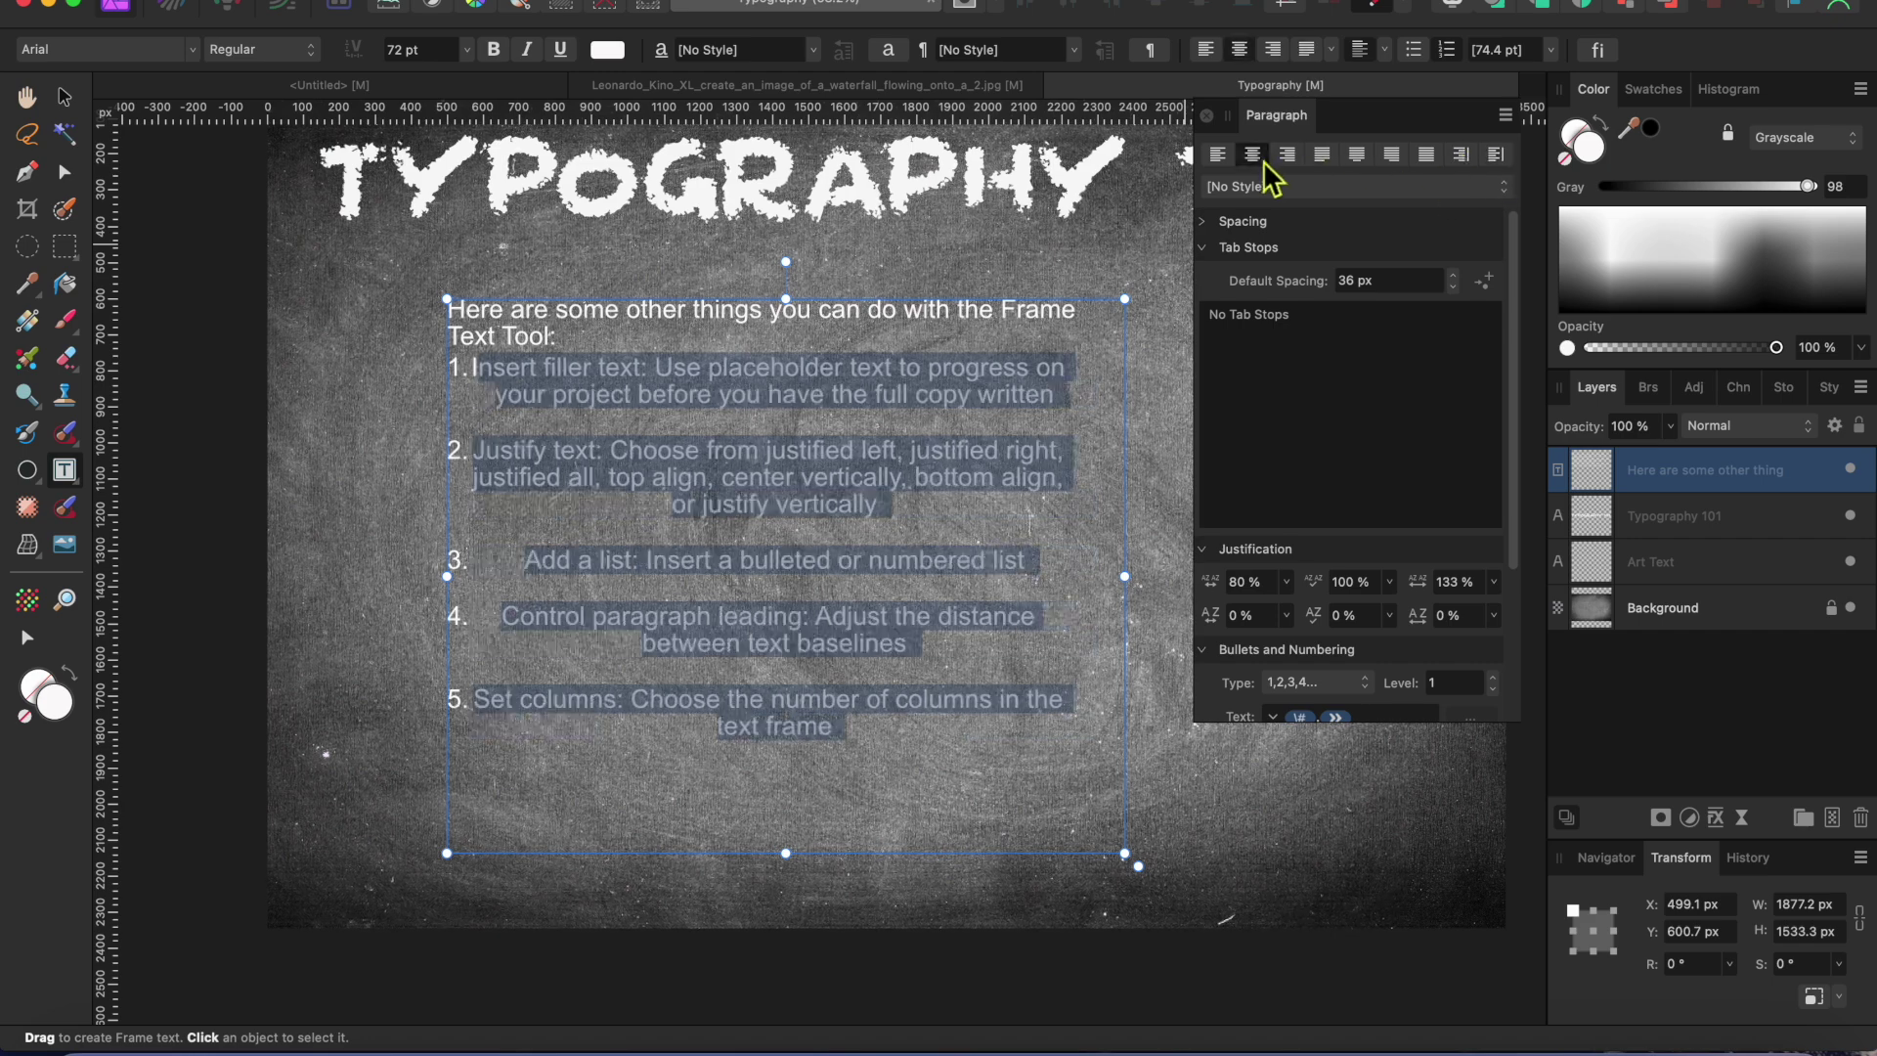
click(1217, 154)
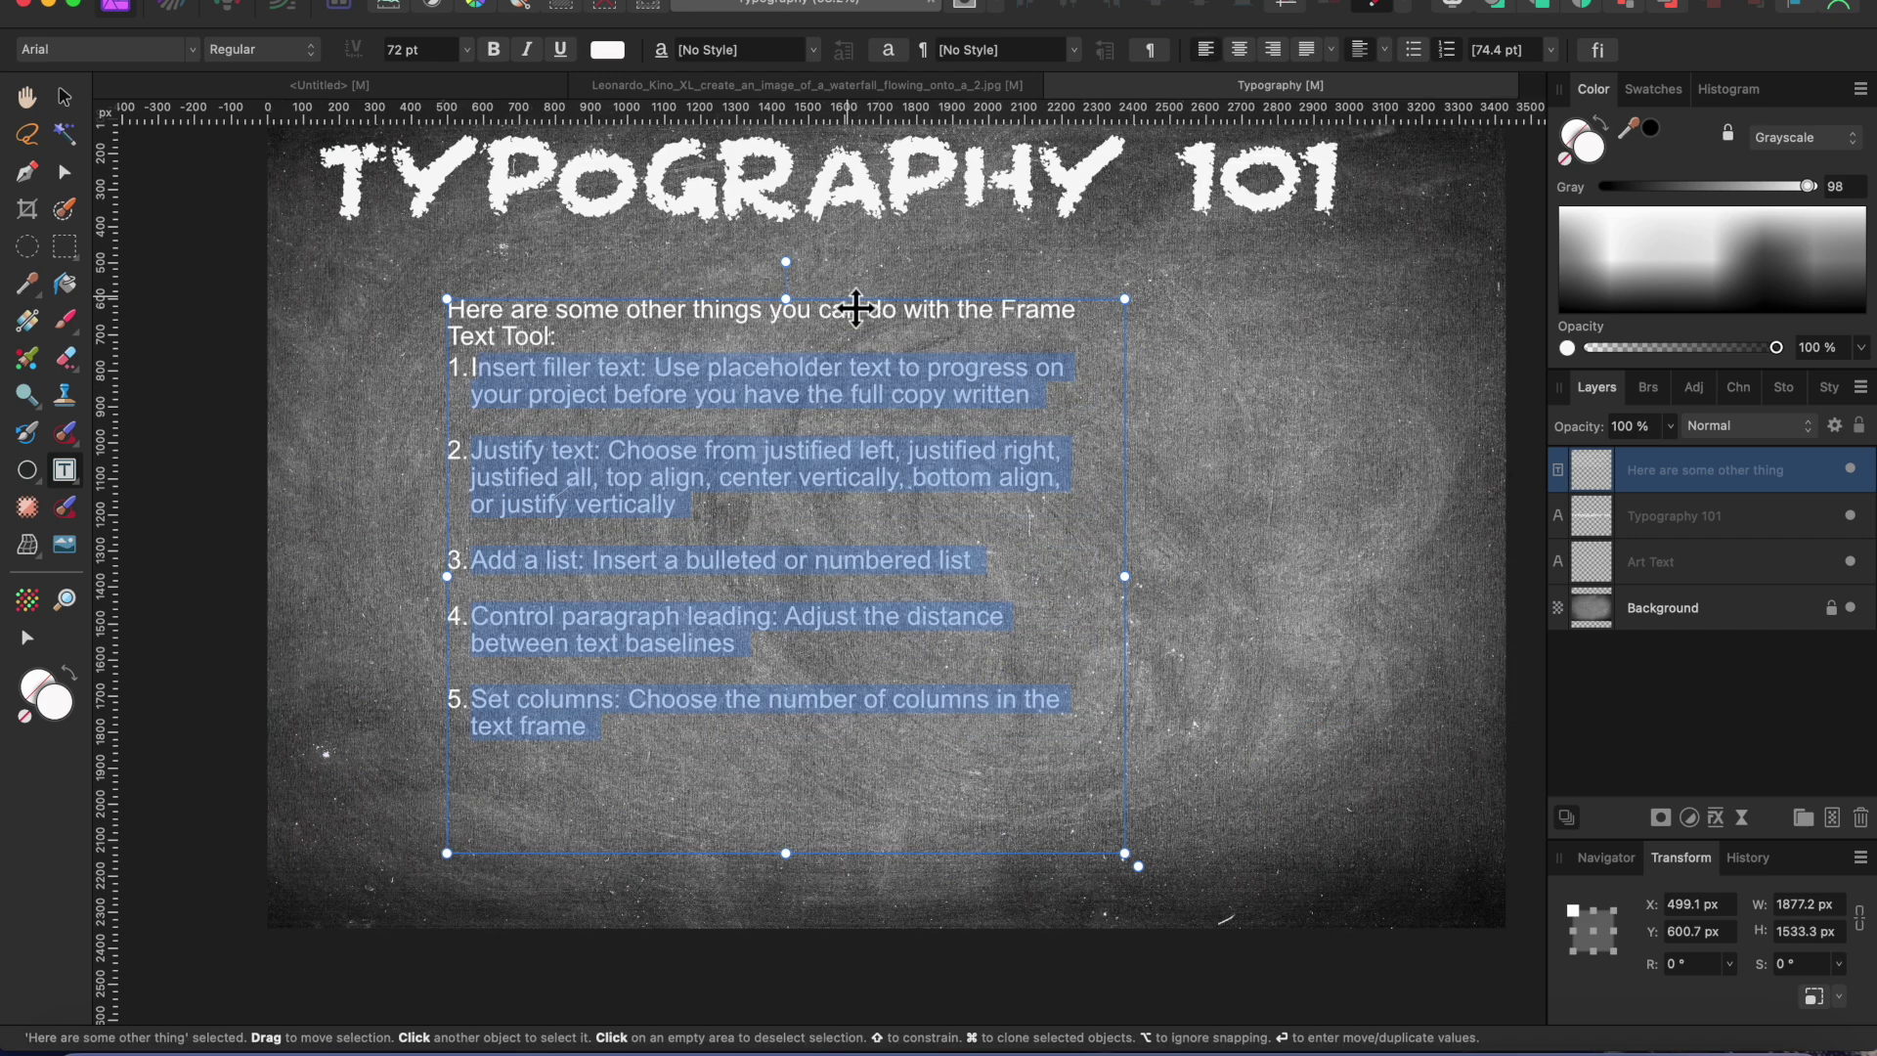
drag(857, 309, 735, 305)
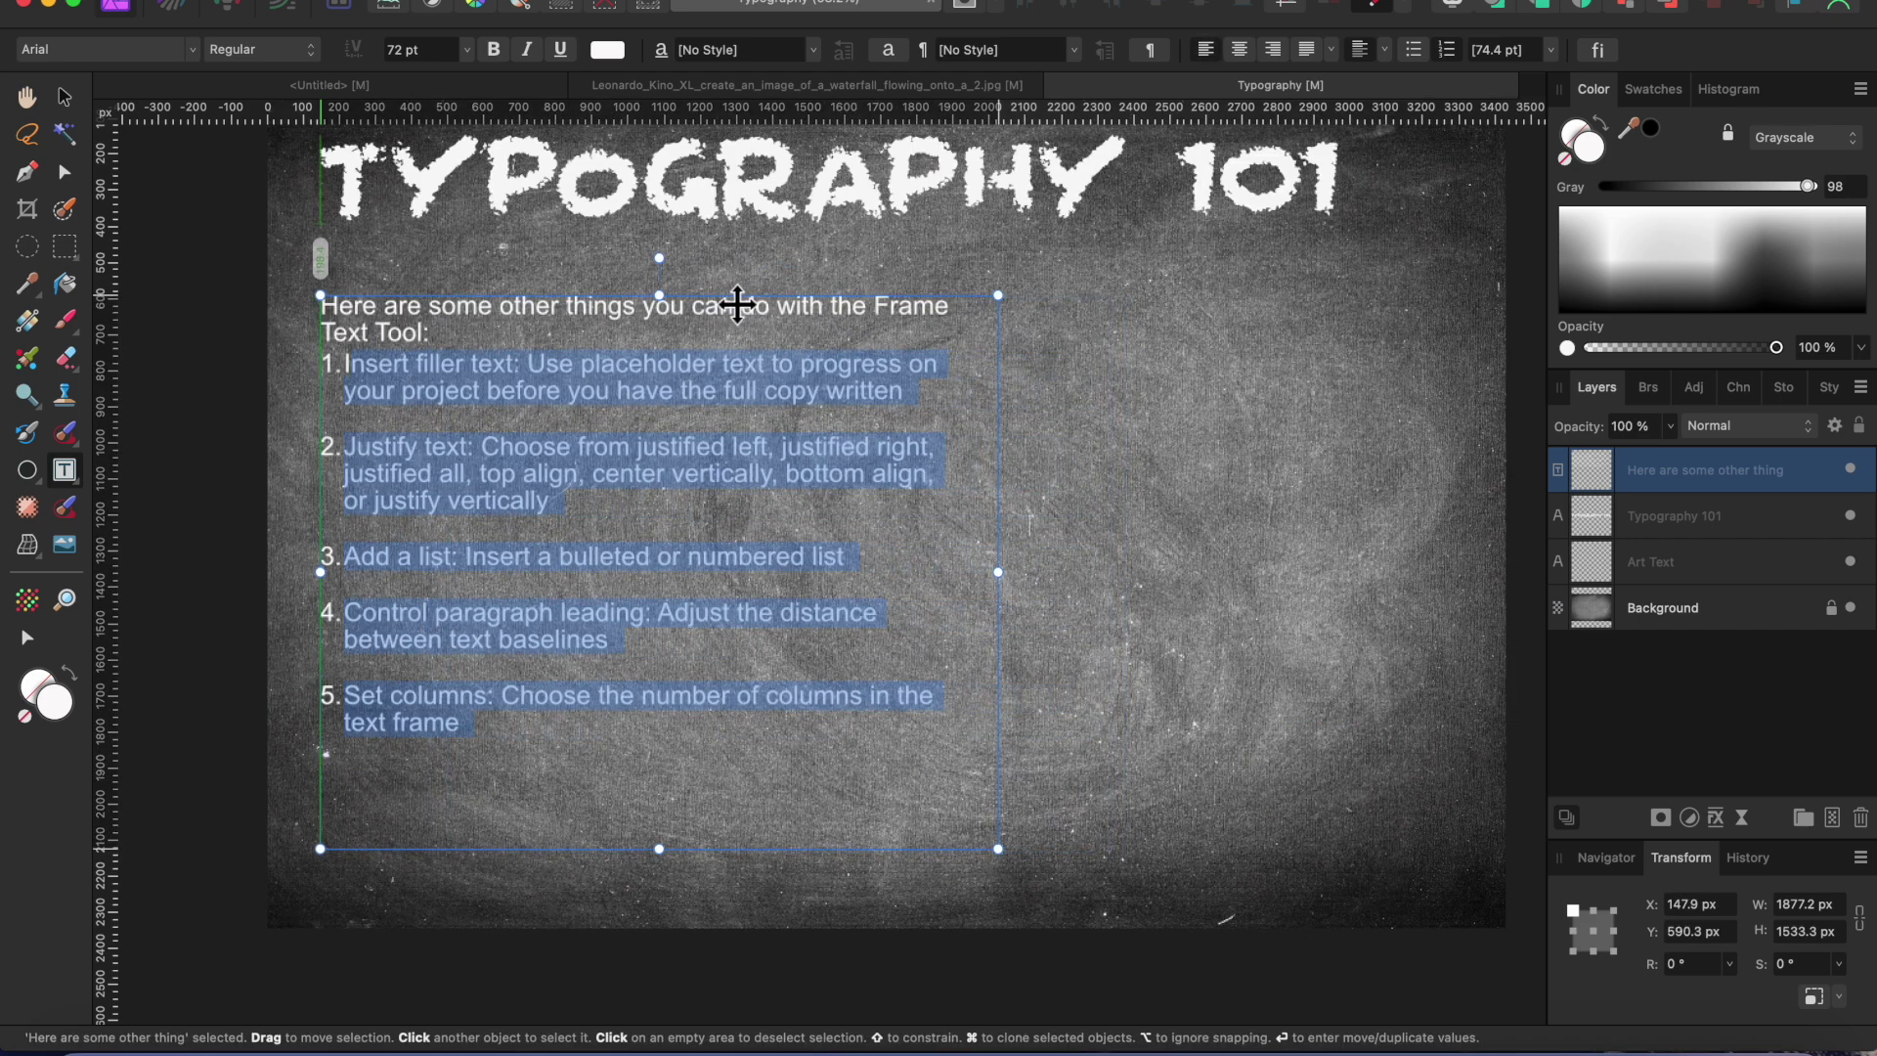
Step: Delete the list text frame and draw a large white circle, about 1744 × 1707 px, below the title
right_click(1667, 471)
click(1631, 740)
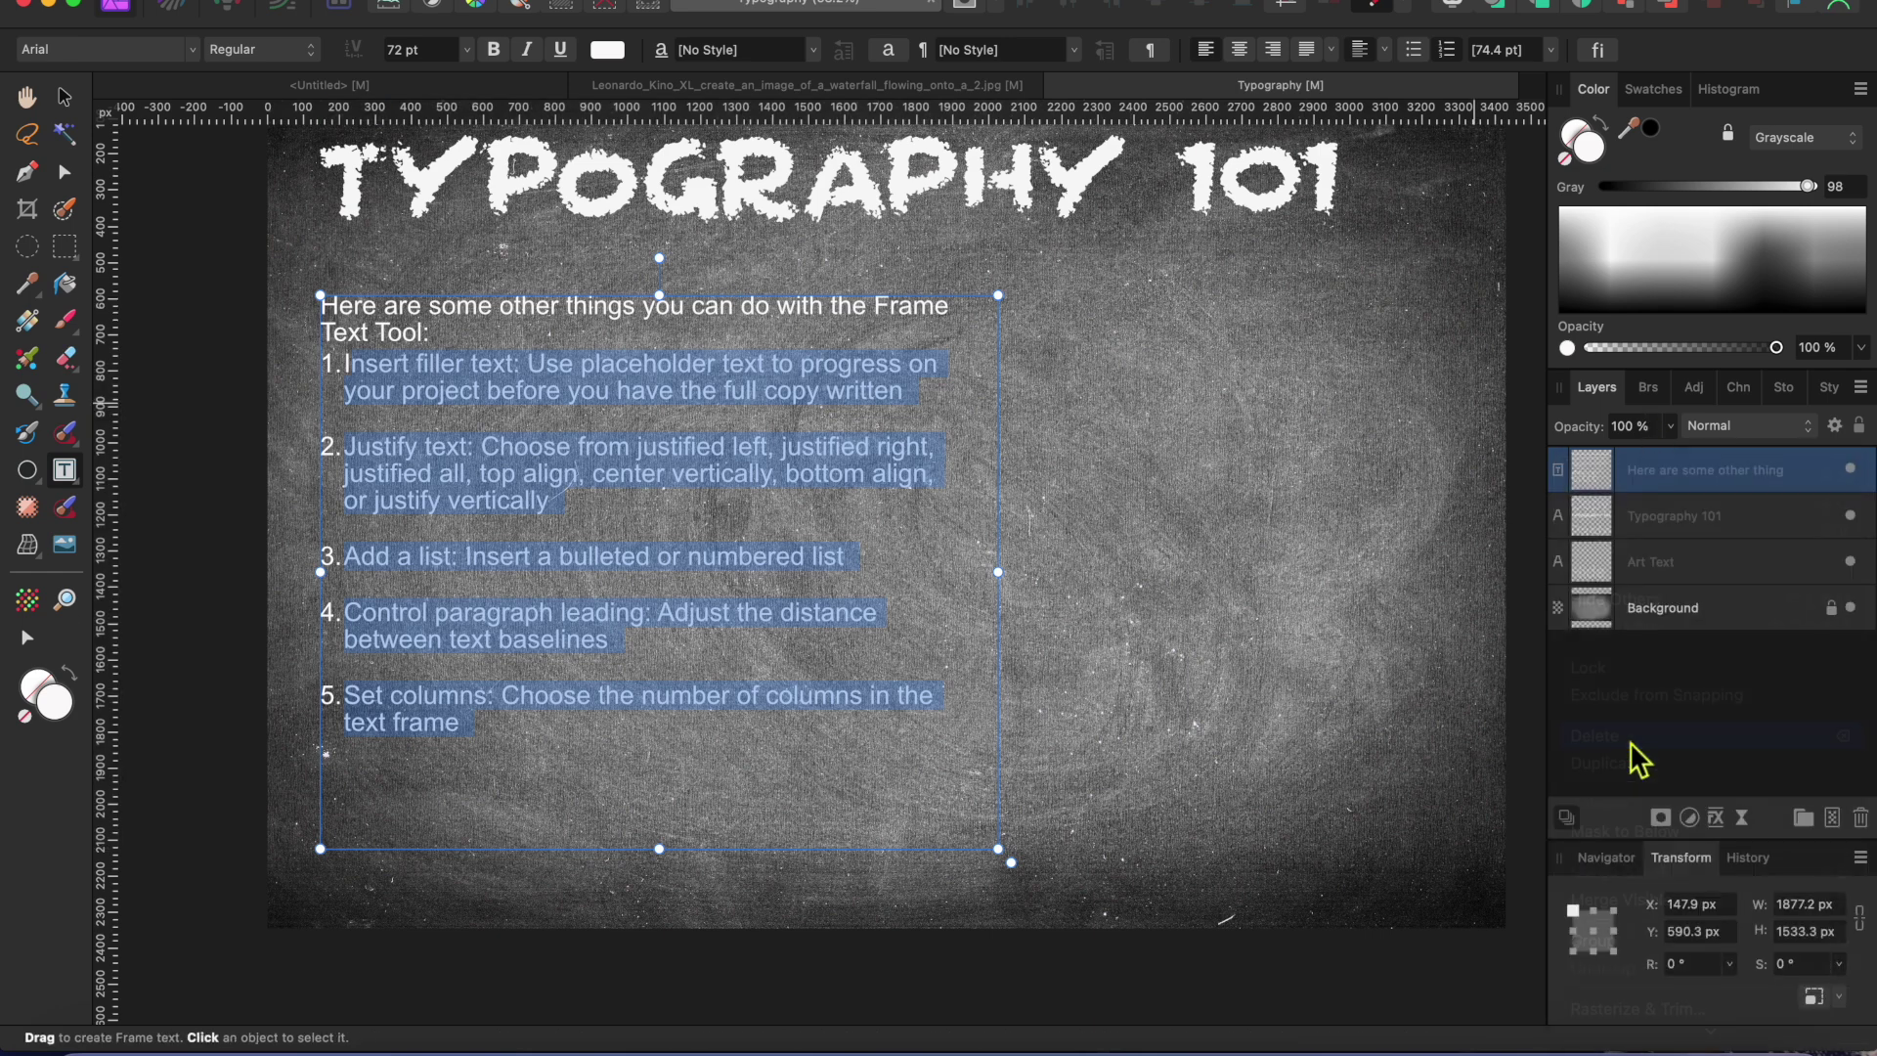
click(39, 479)
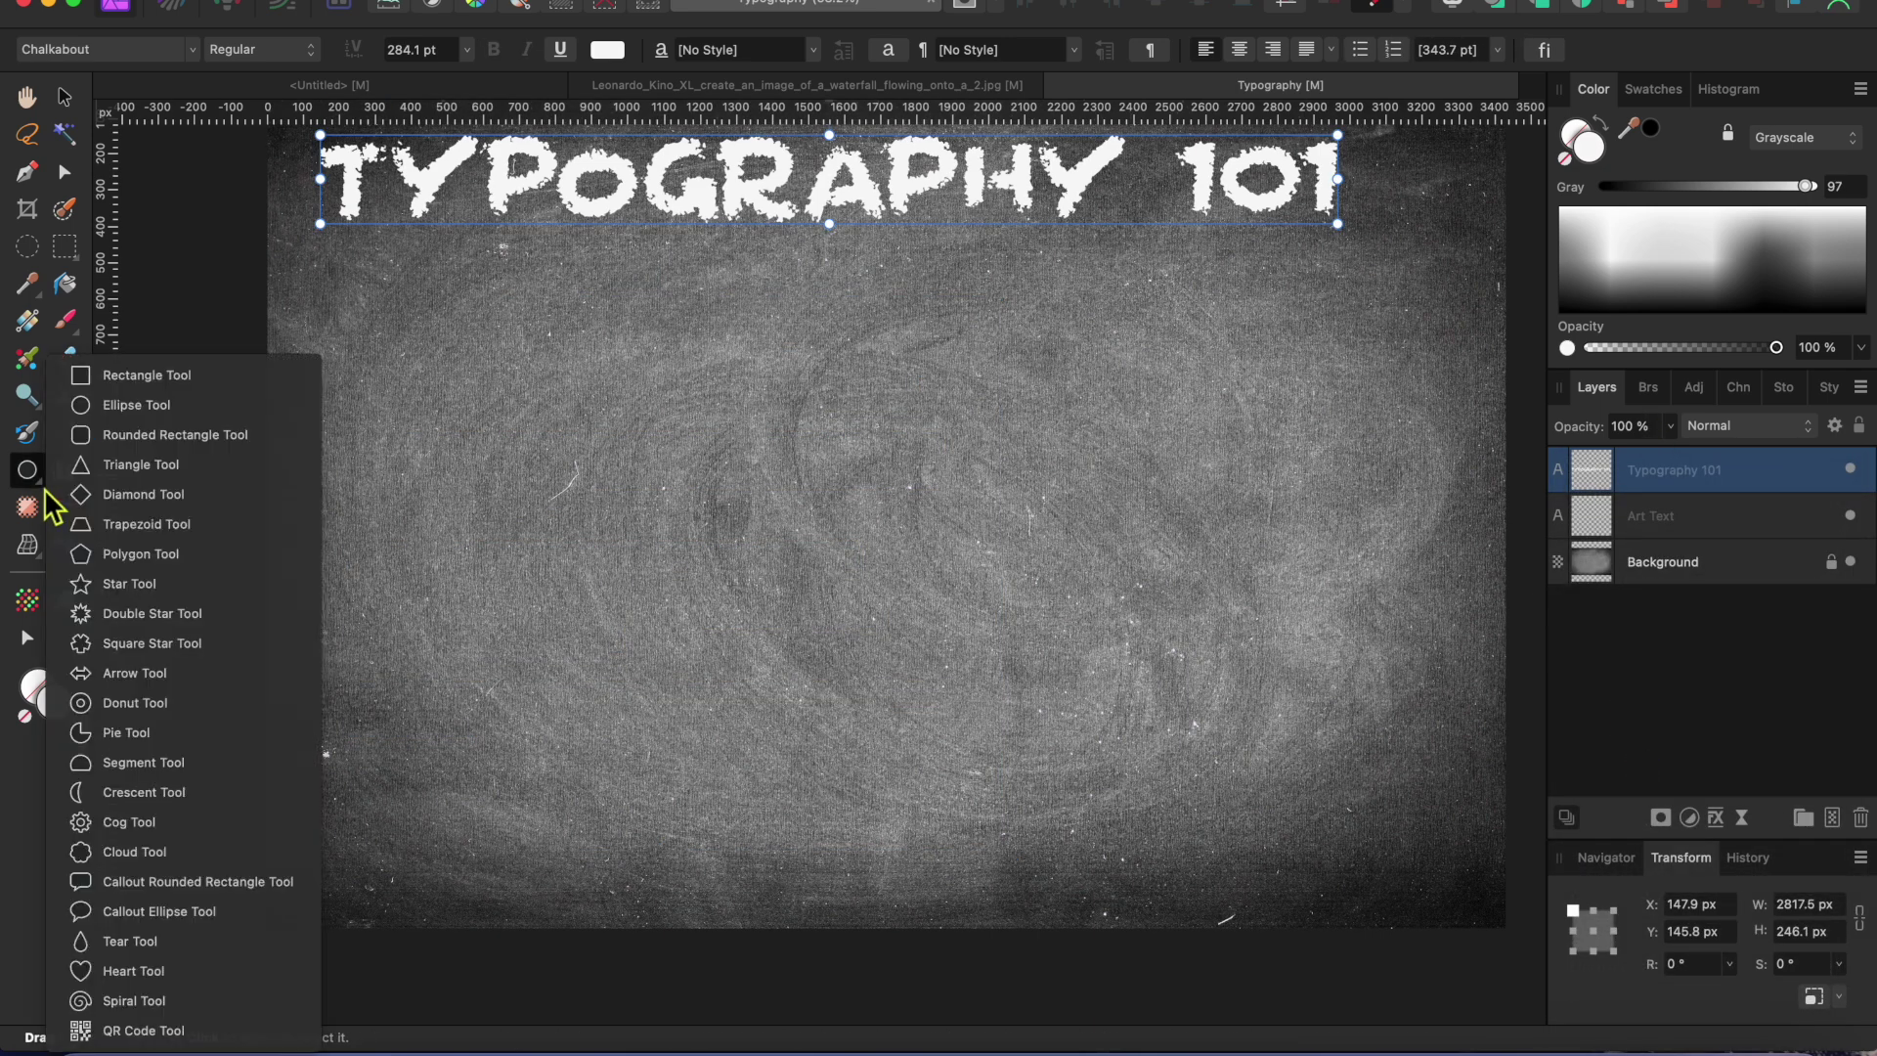
click(108, 407)
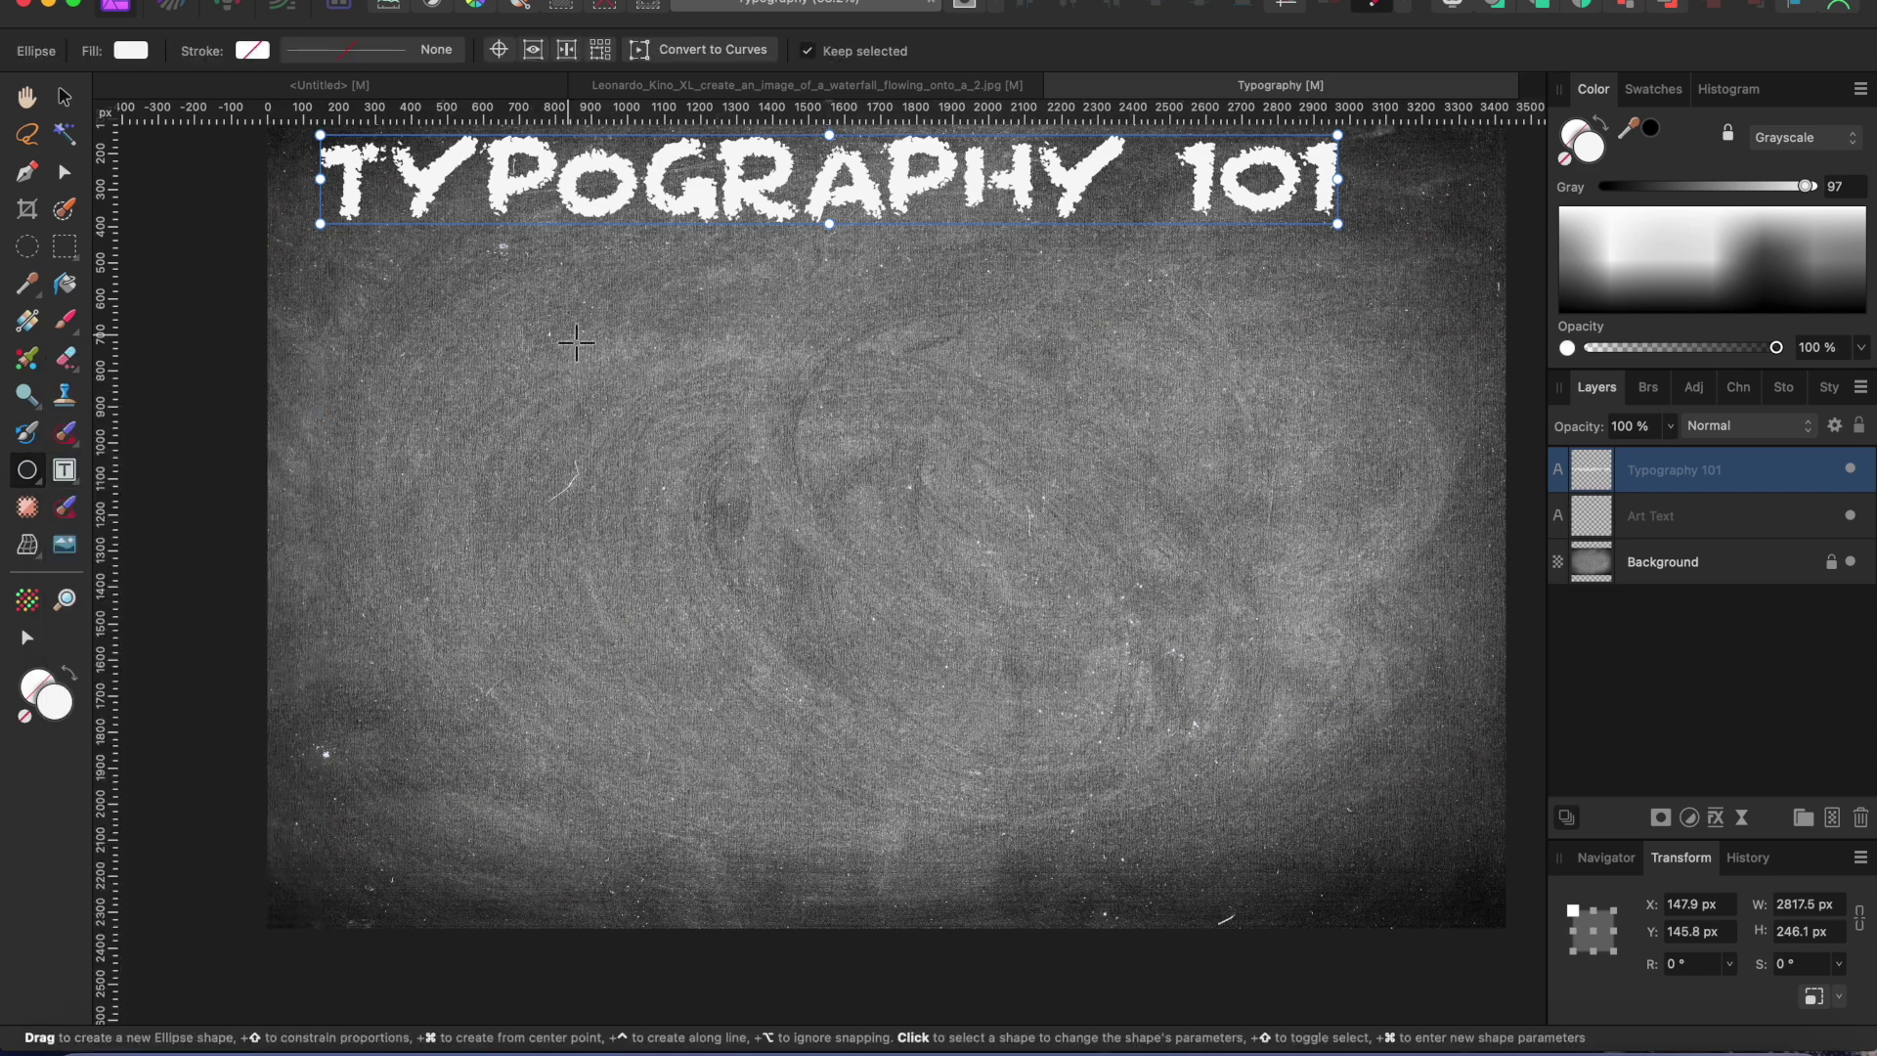
drag(577, 332, 1185, 883)
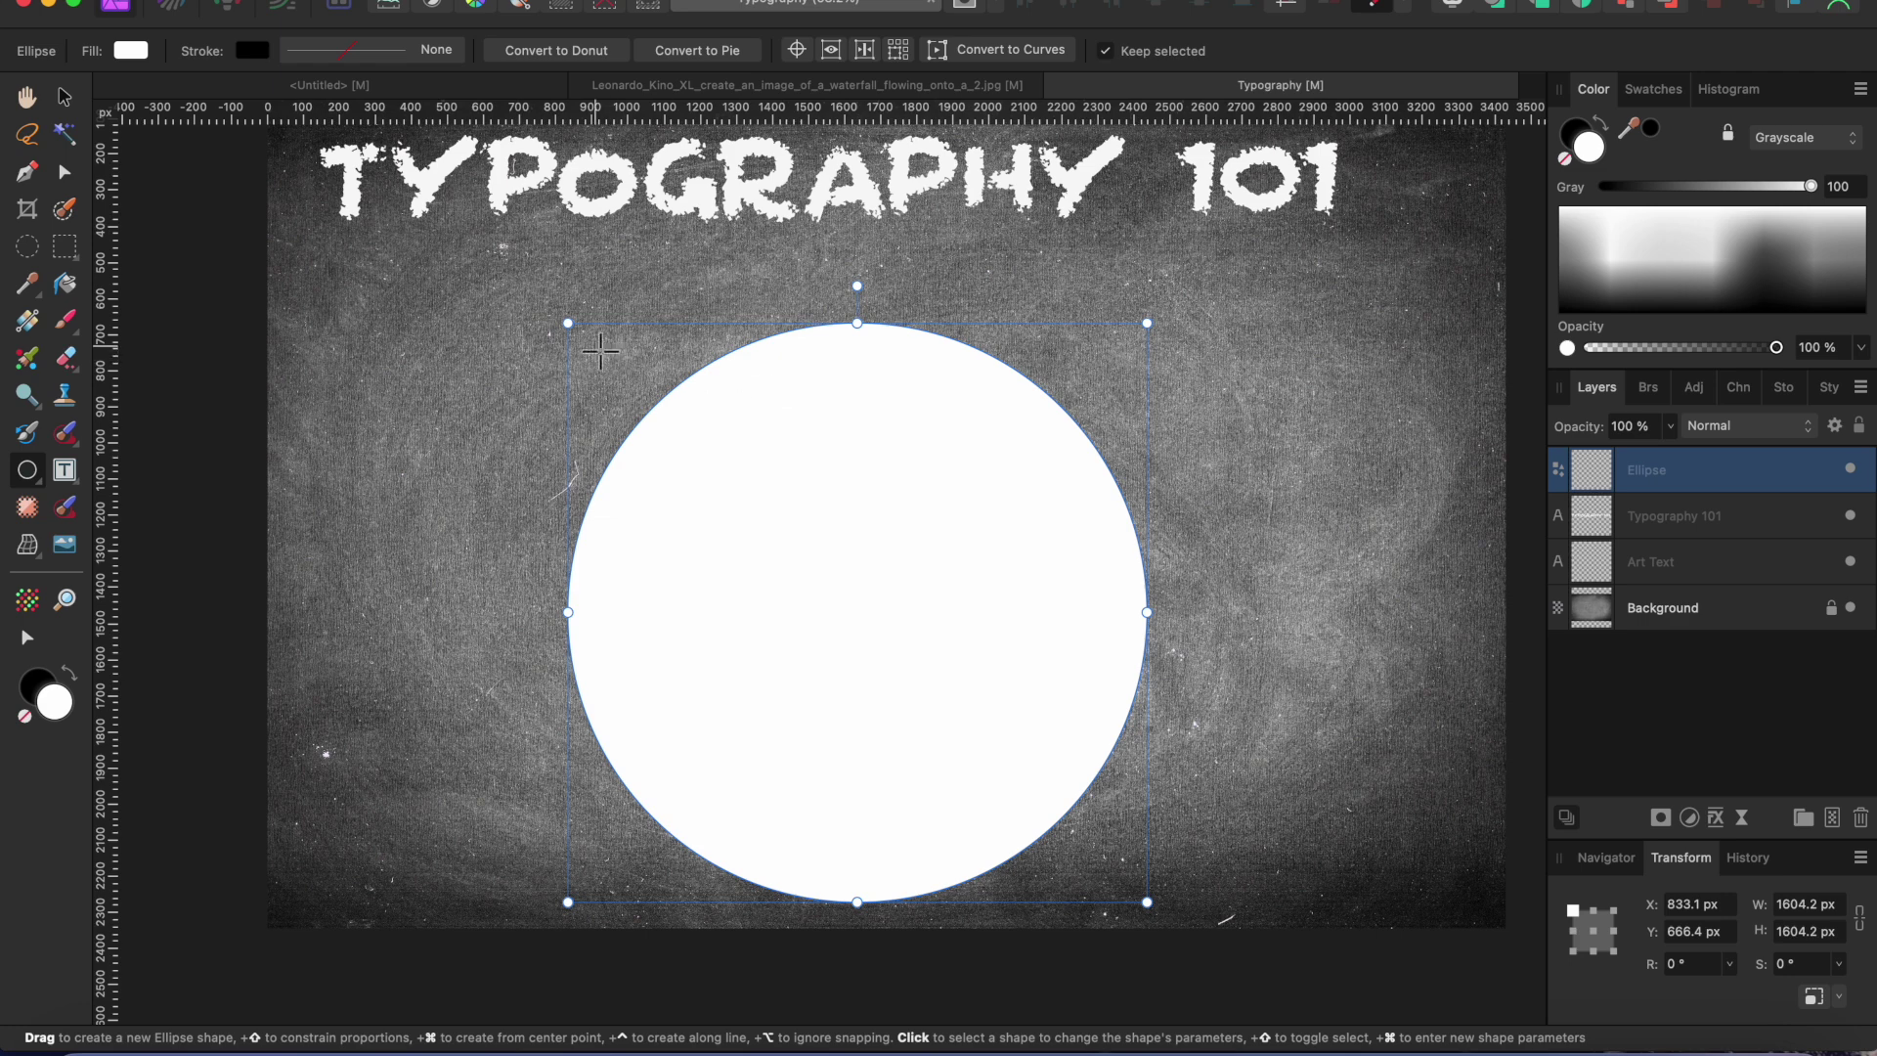
drag(559, 318, 517, 286)
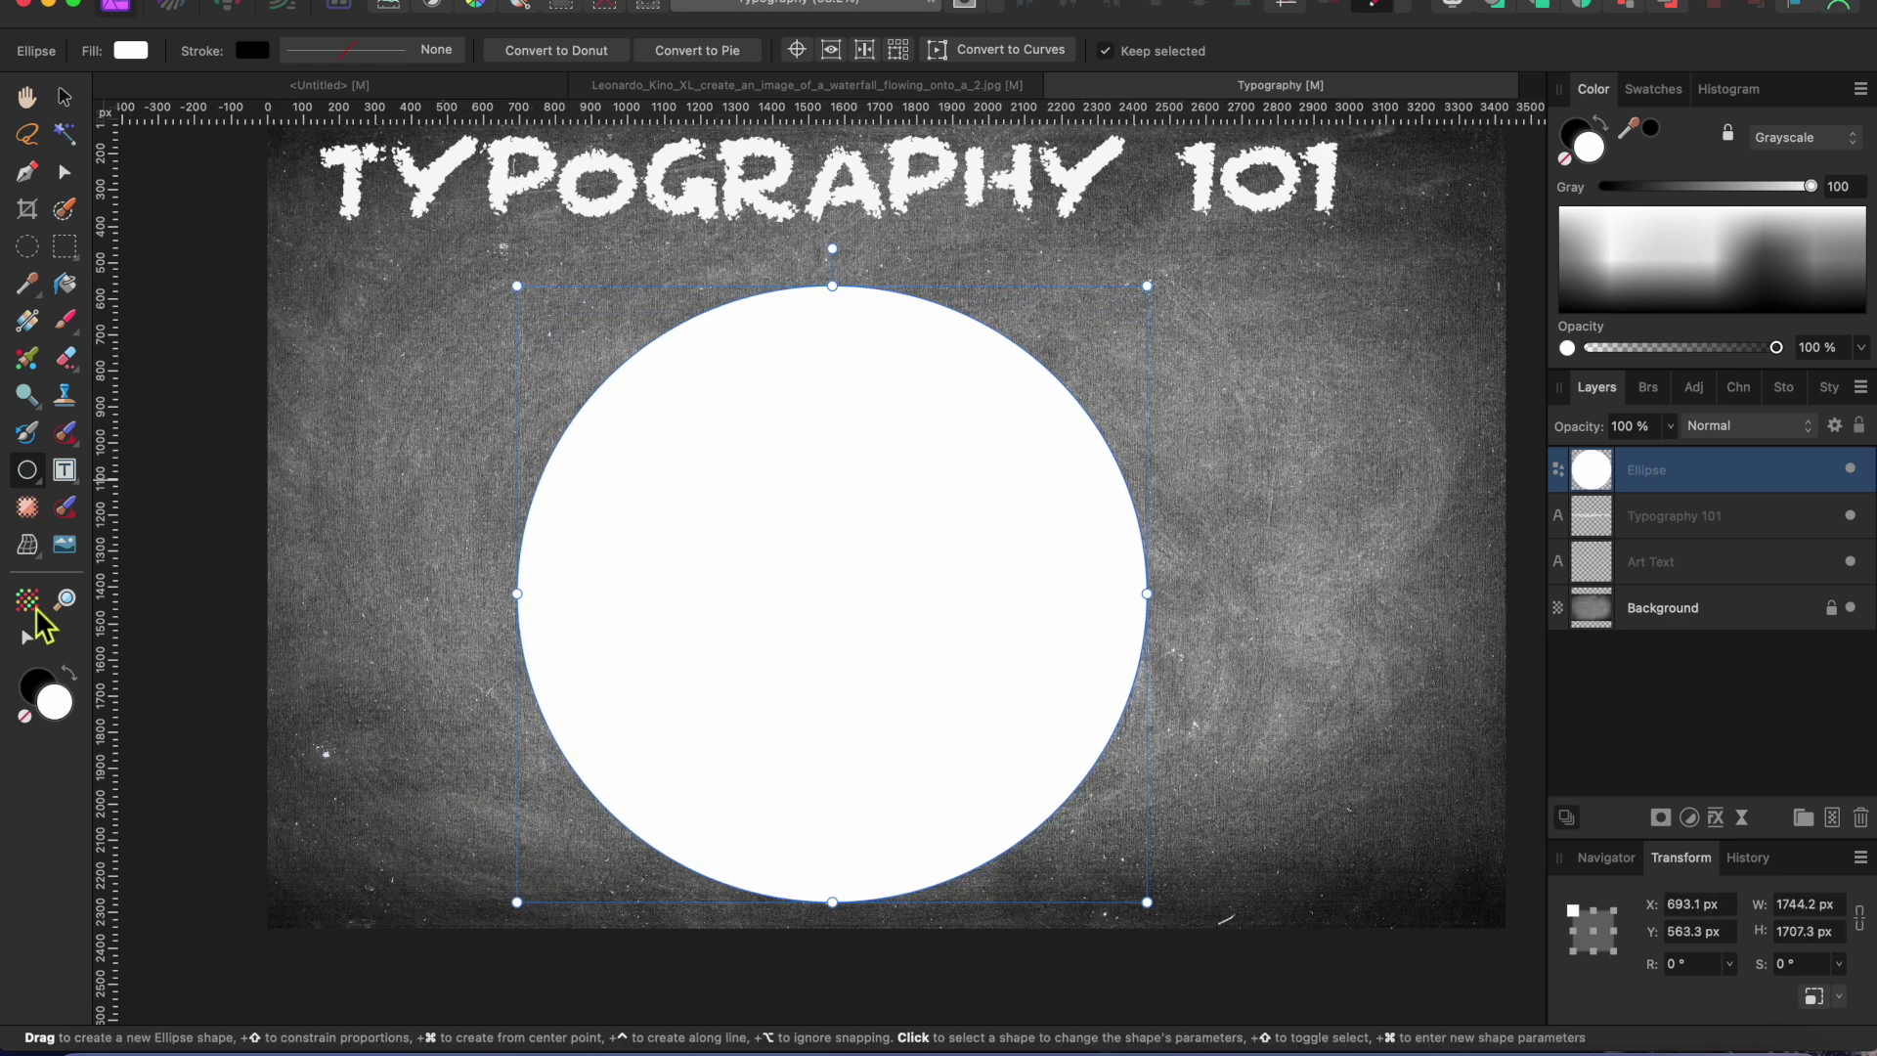
Step: Paste the tips text into the ellipse as frame text and shrink it to 1439.1 × 1325.4 px
click(66, 473)
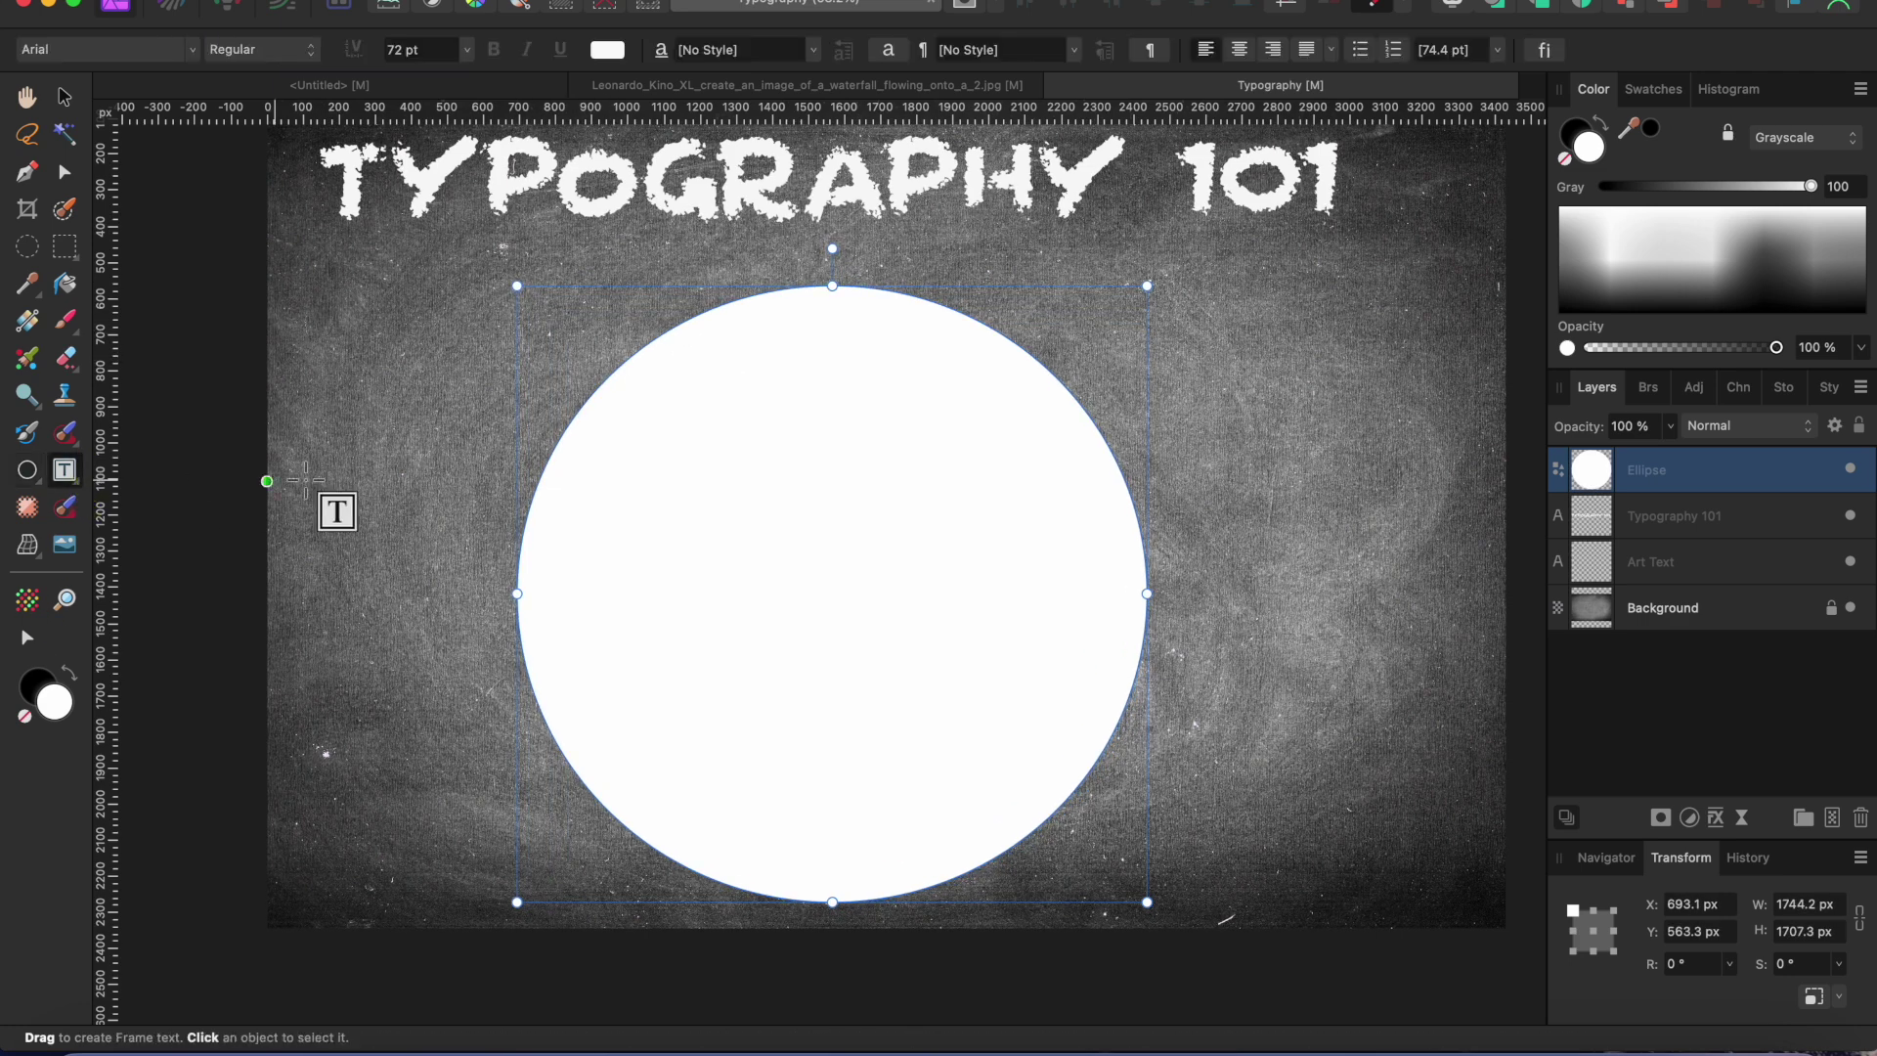
click(651, 370)
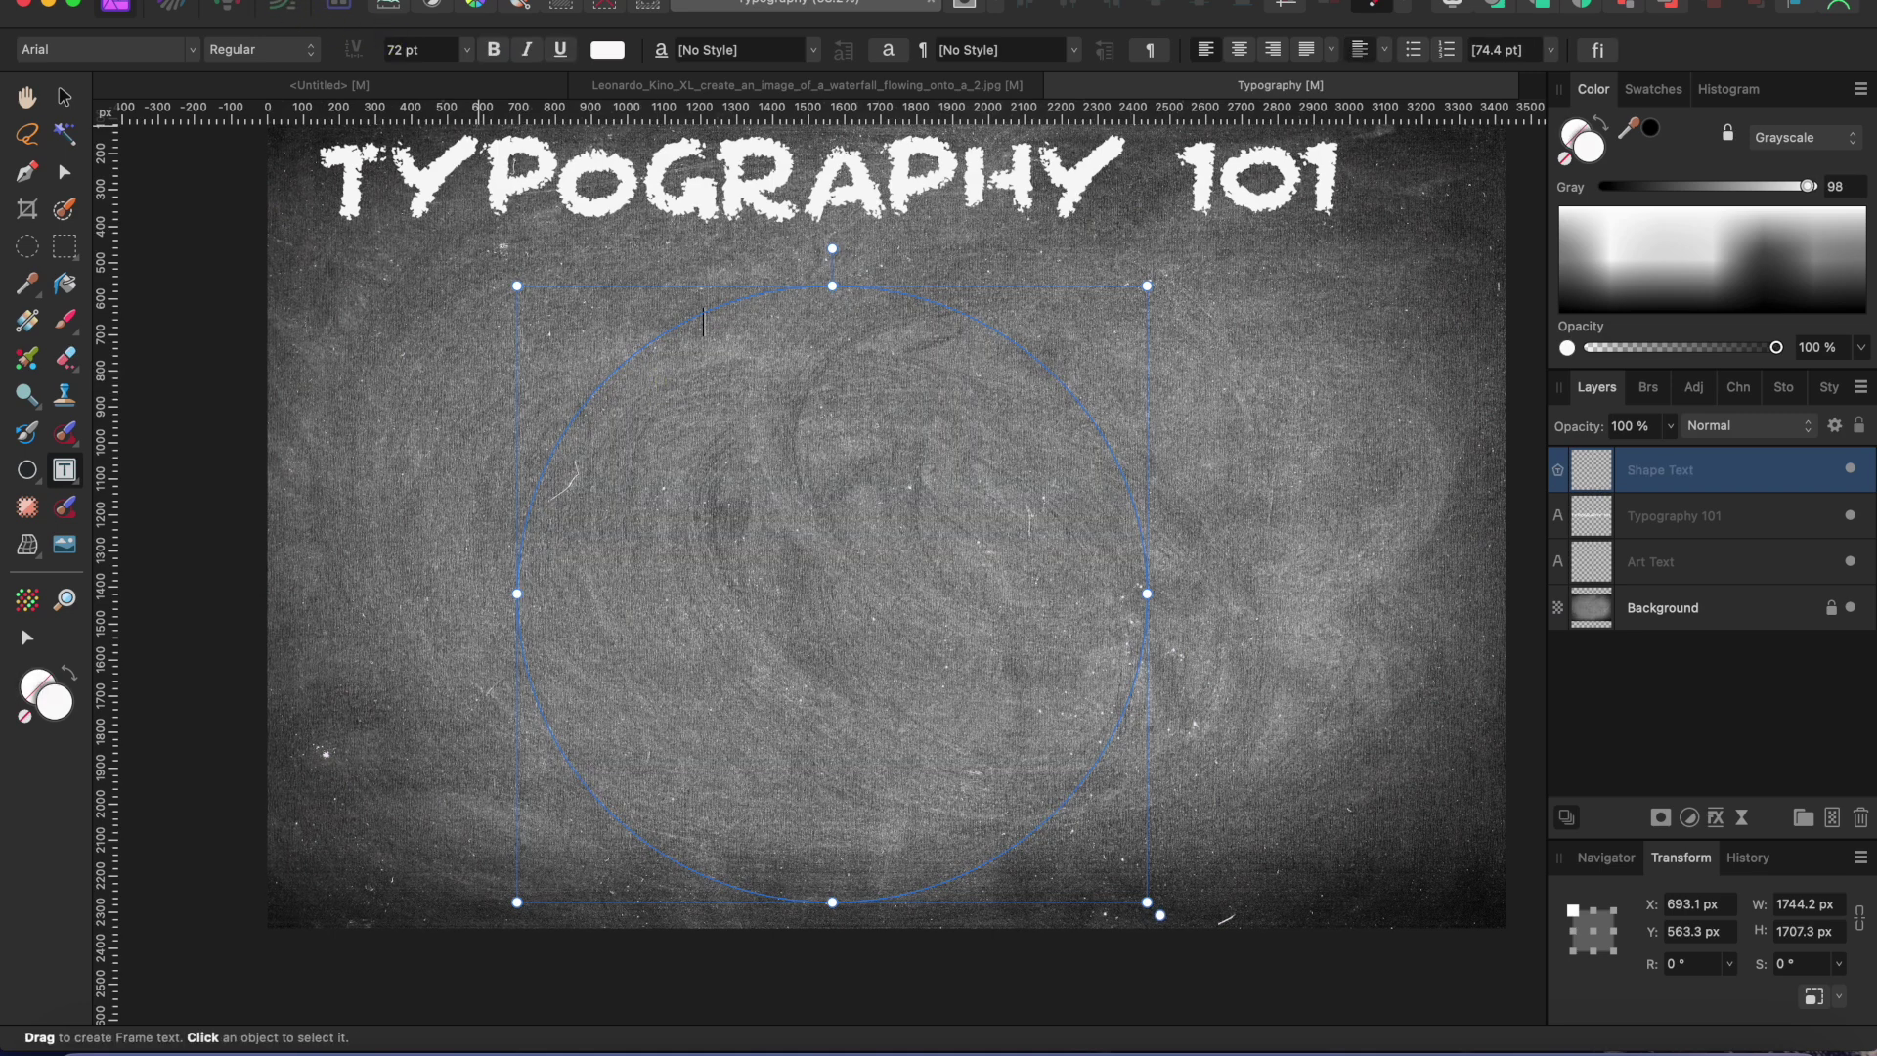
click(298, 2)
click(293, 144)
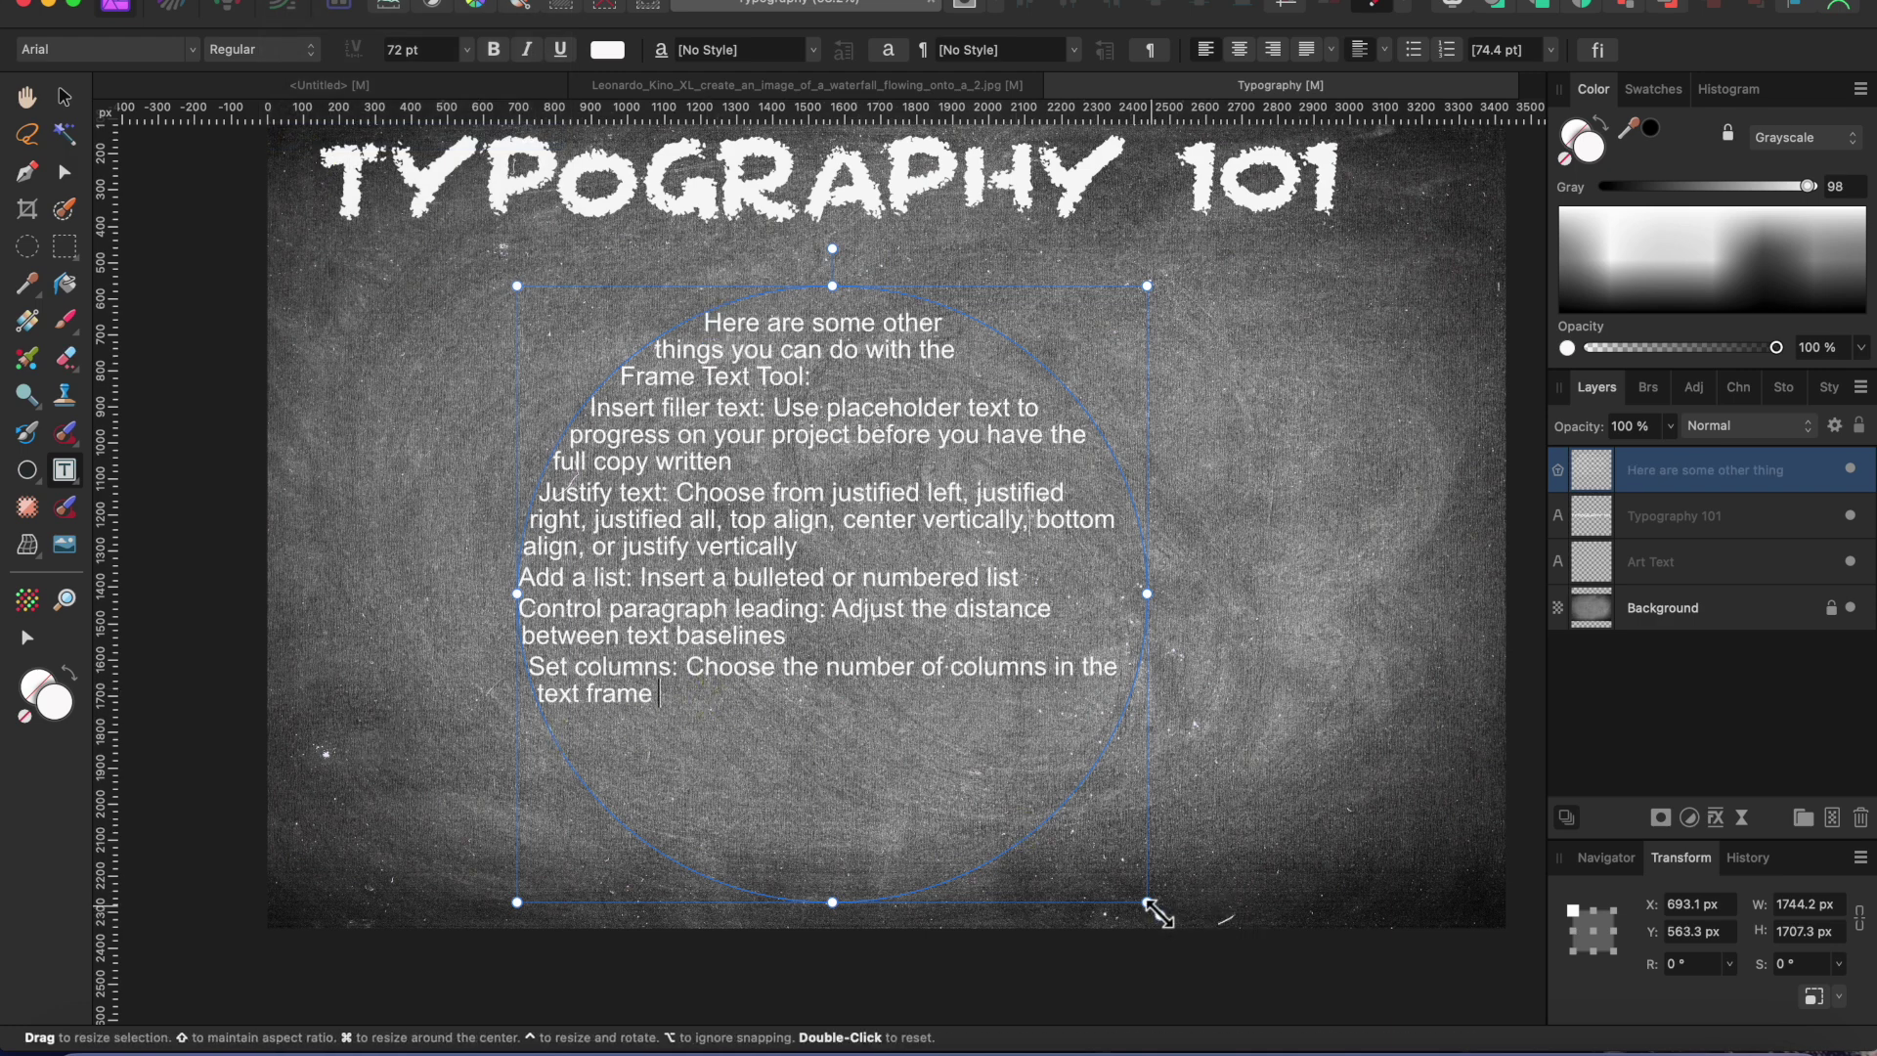
drag(1156, 910, 1049, 775)
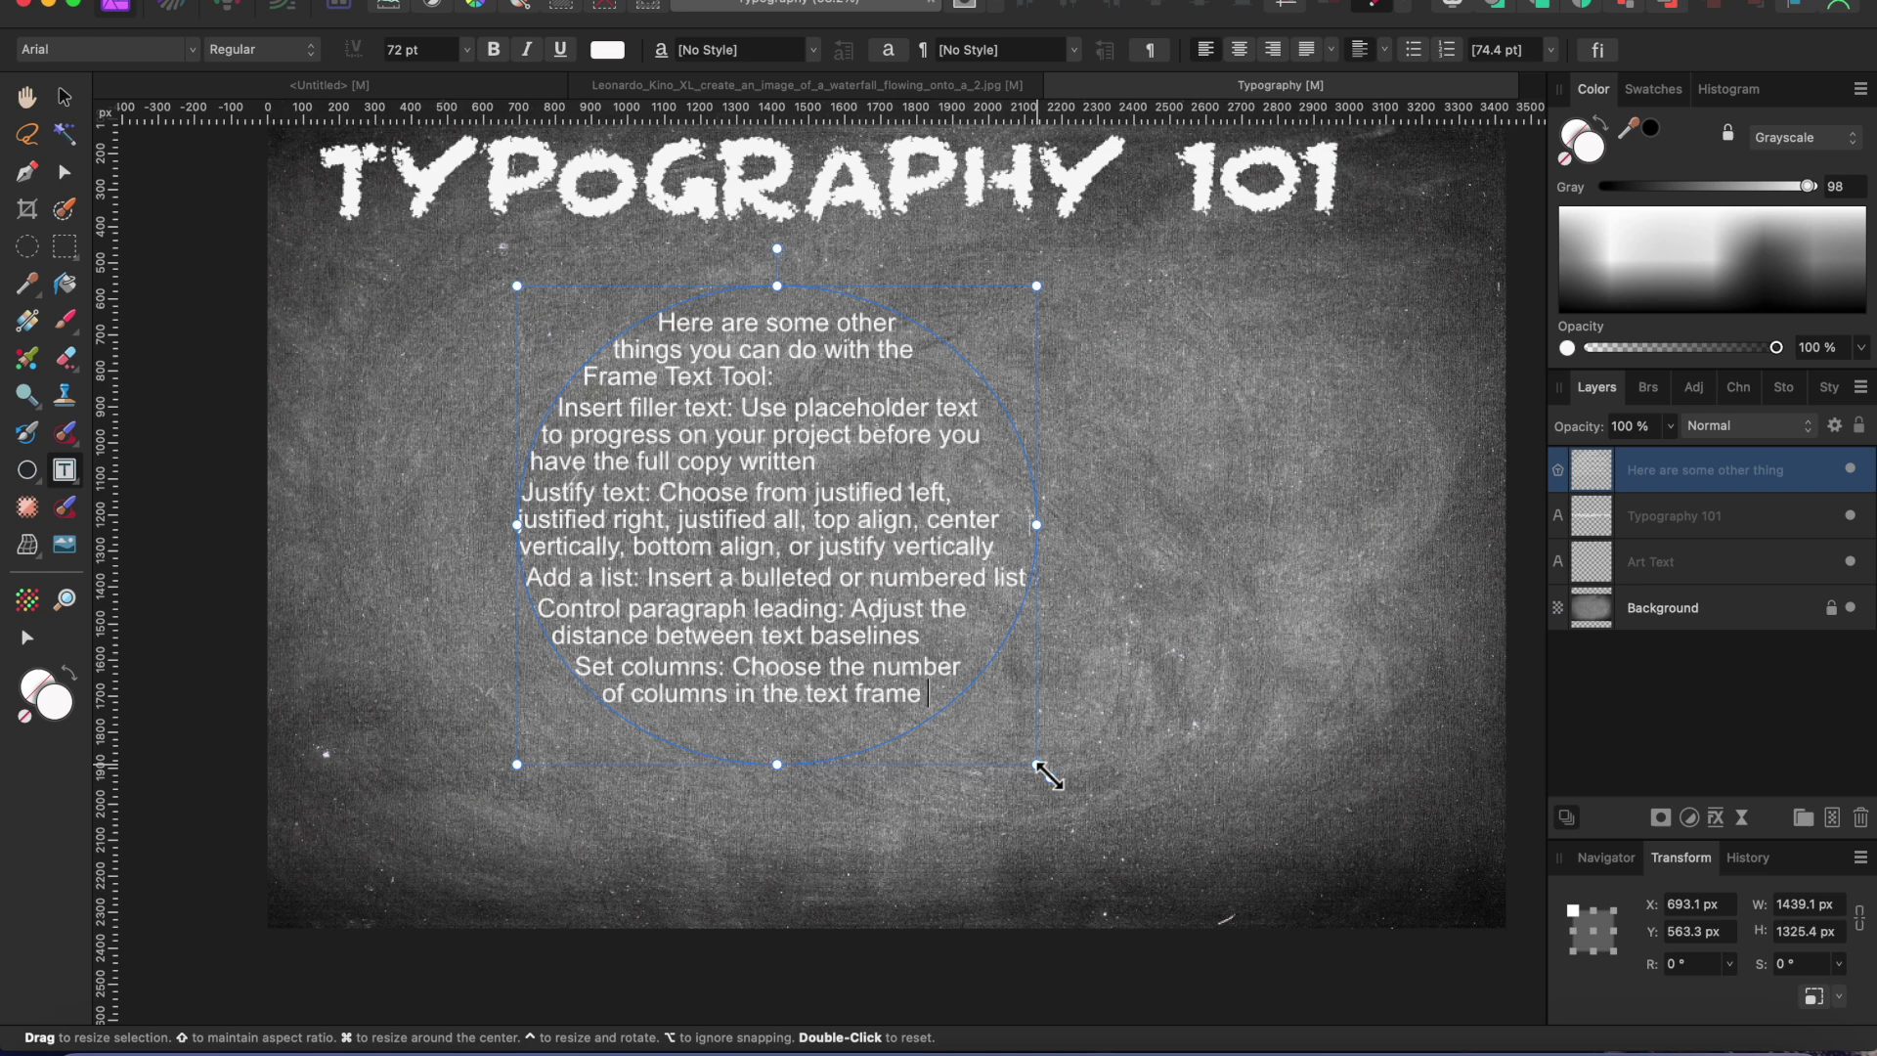
click(27, 470)
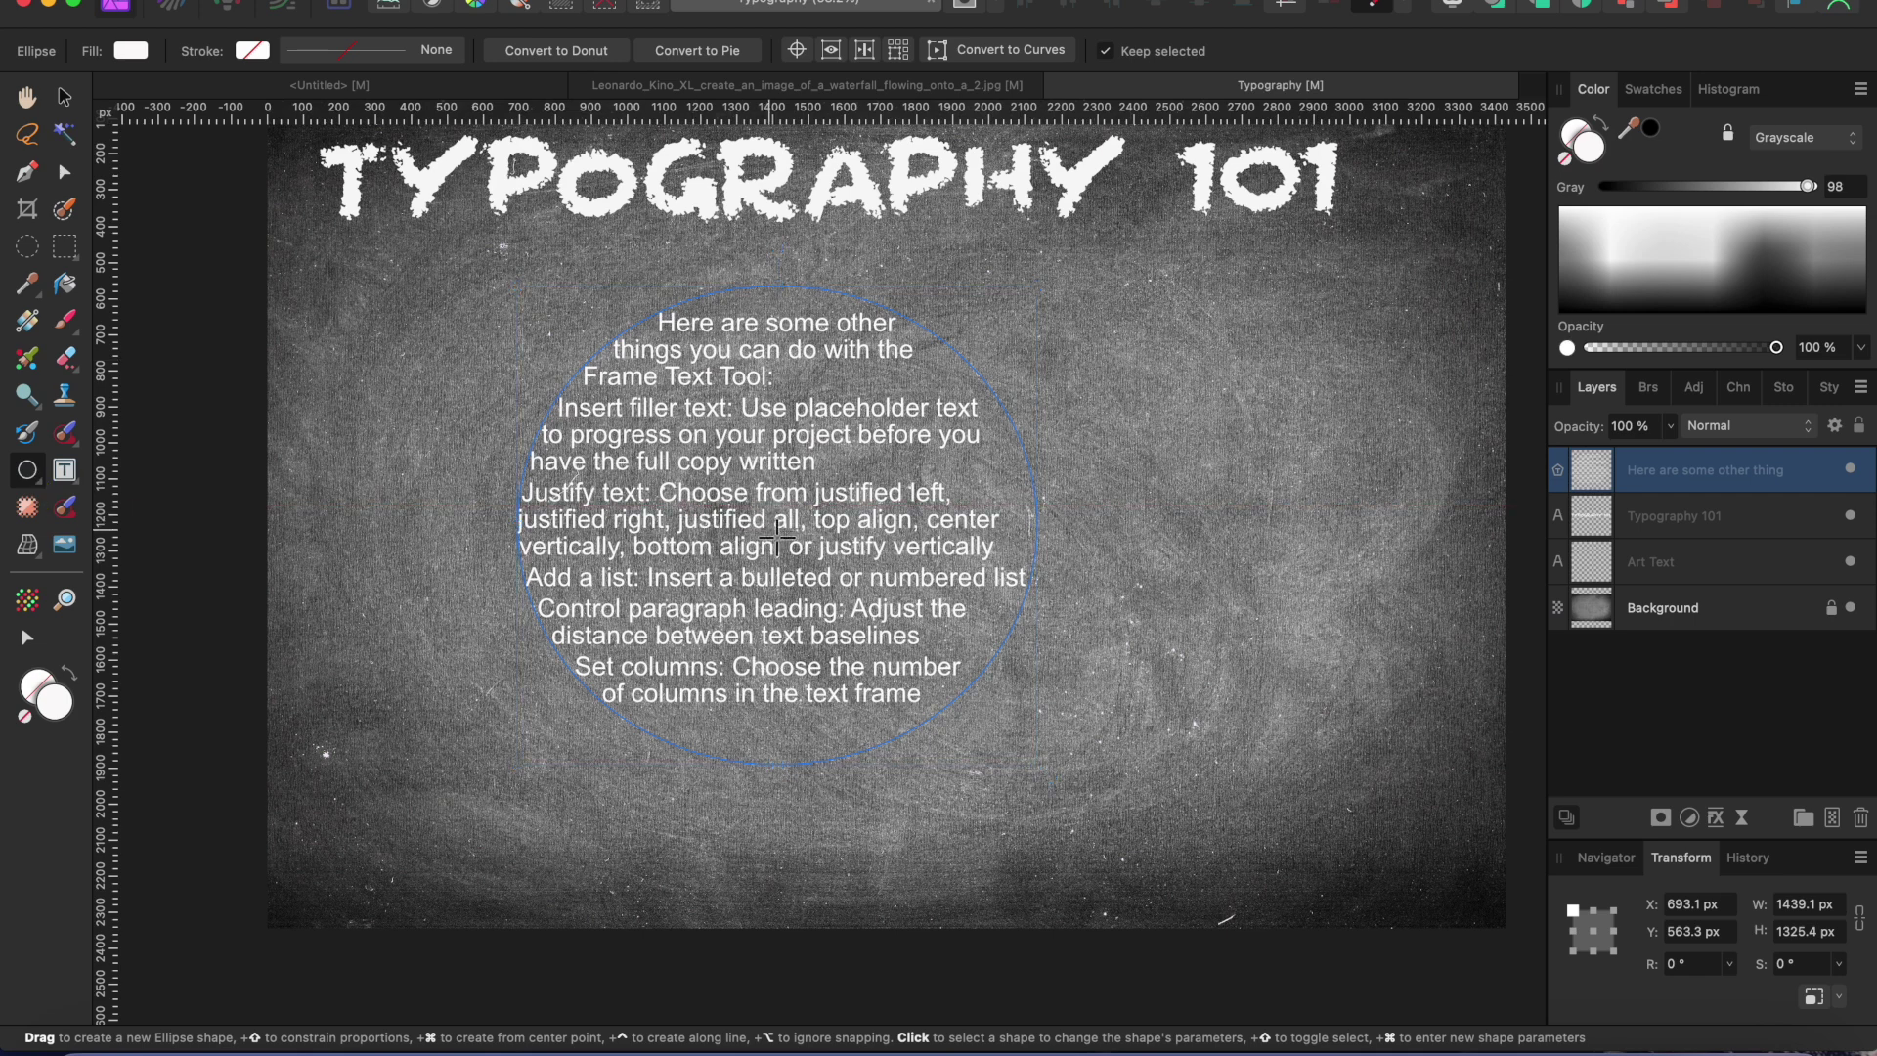
Step: Draw a 1488.4 px circle centred on the text, fill it black, and move it below the text layer
drag(770, 529, 405, 372)
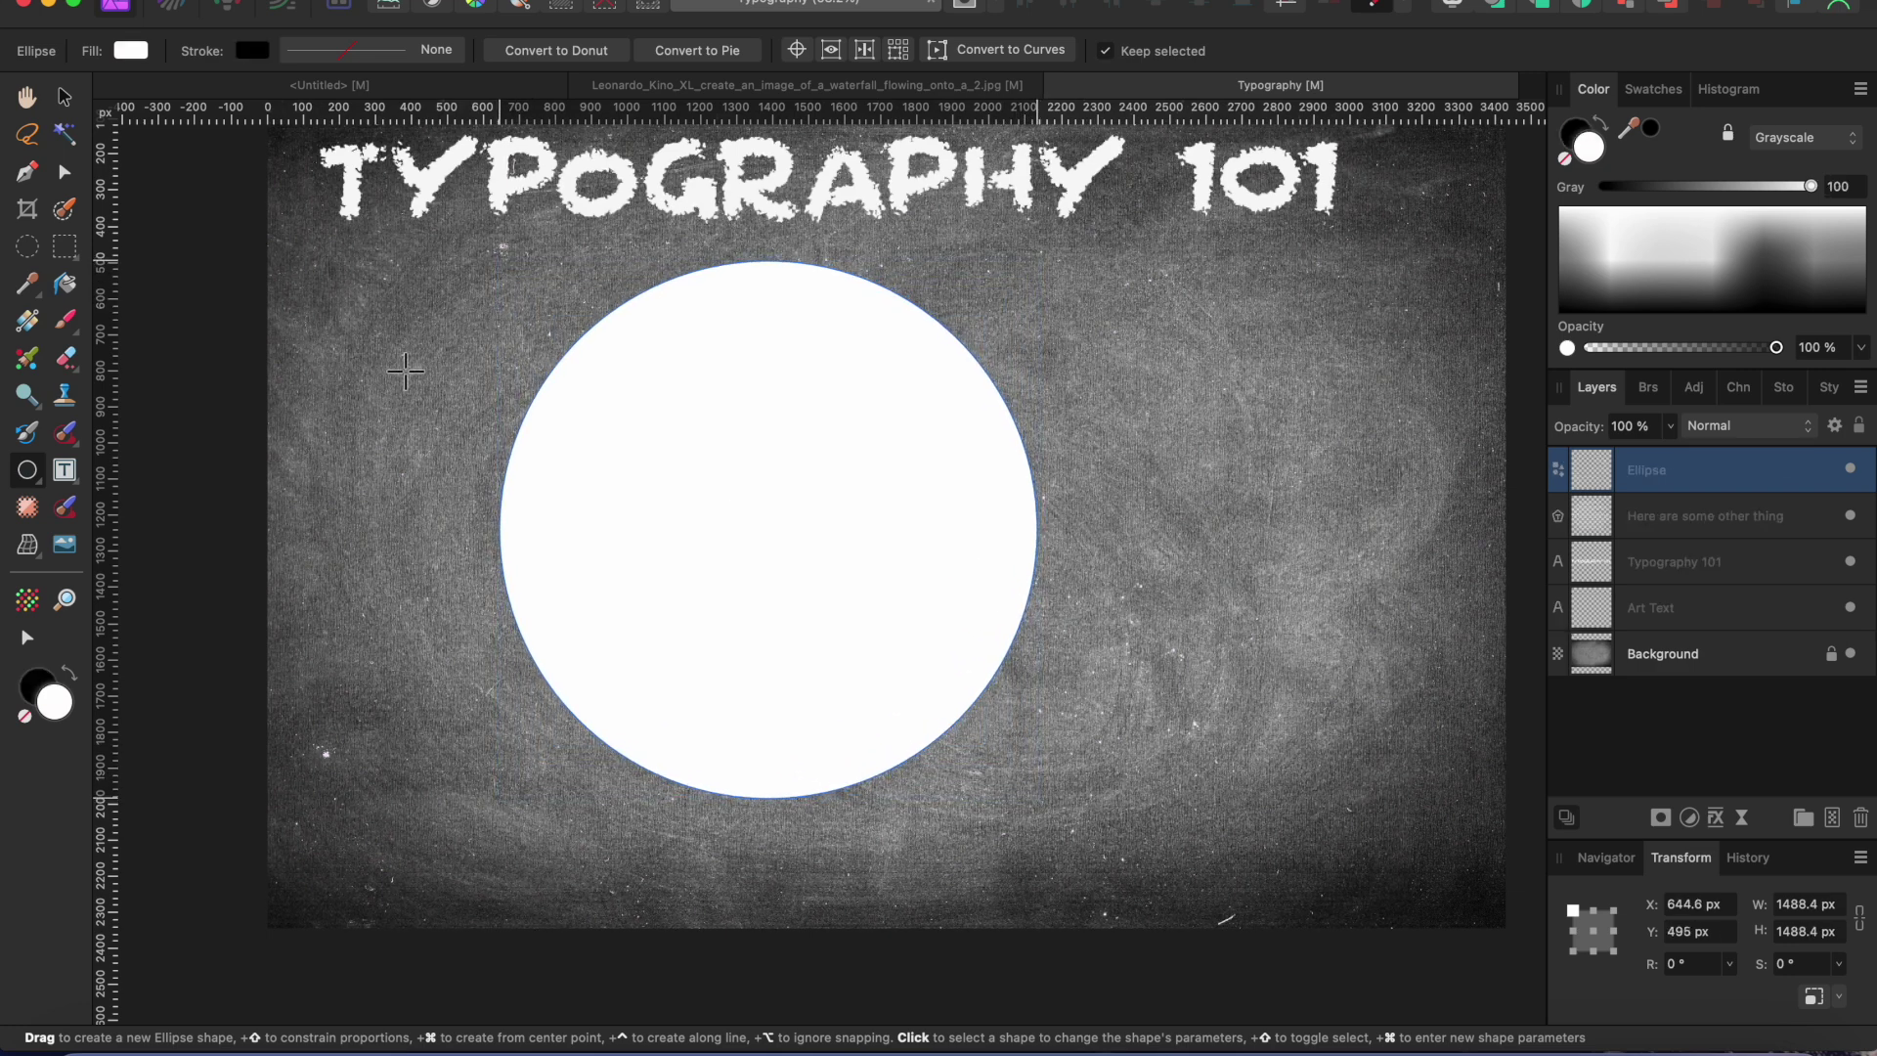
click(1577, 135)
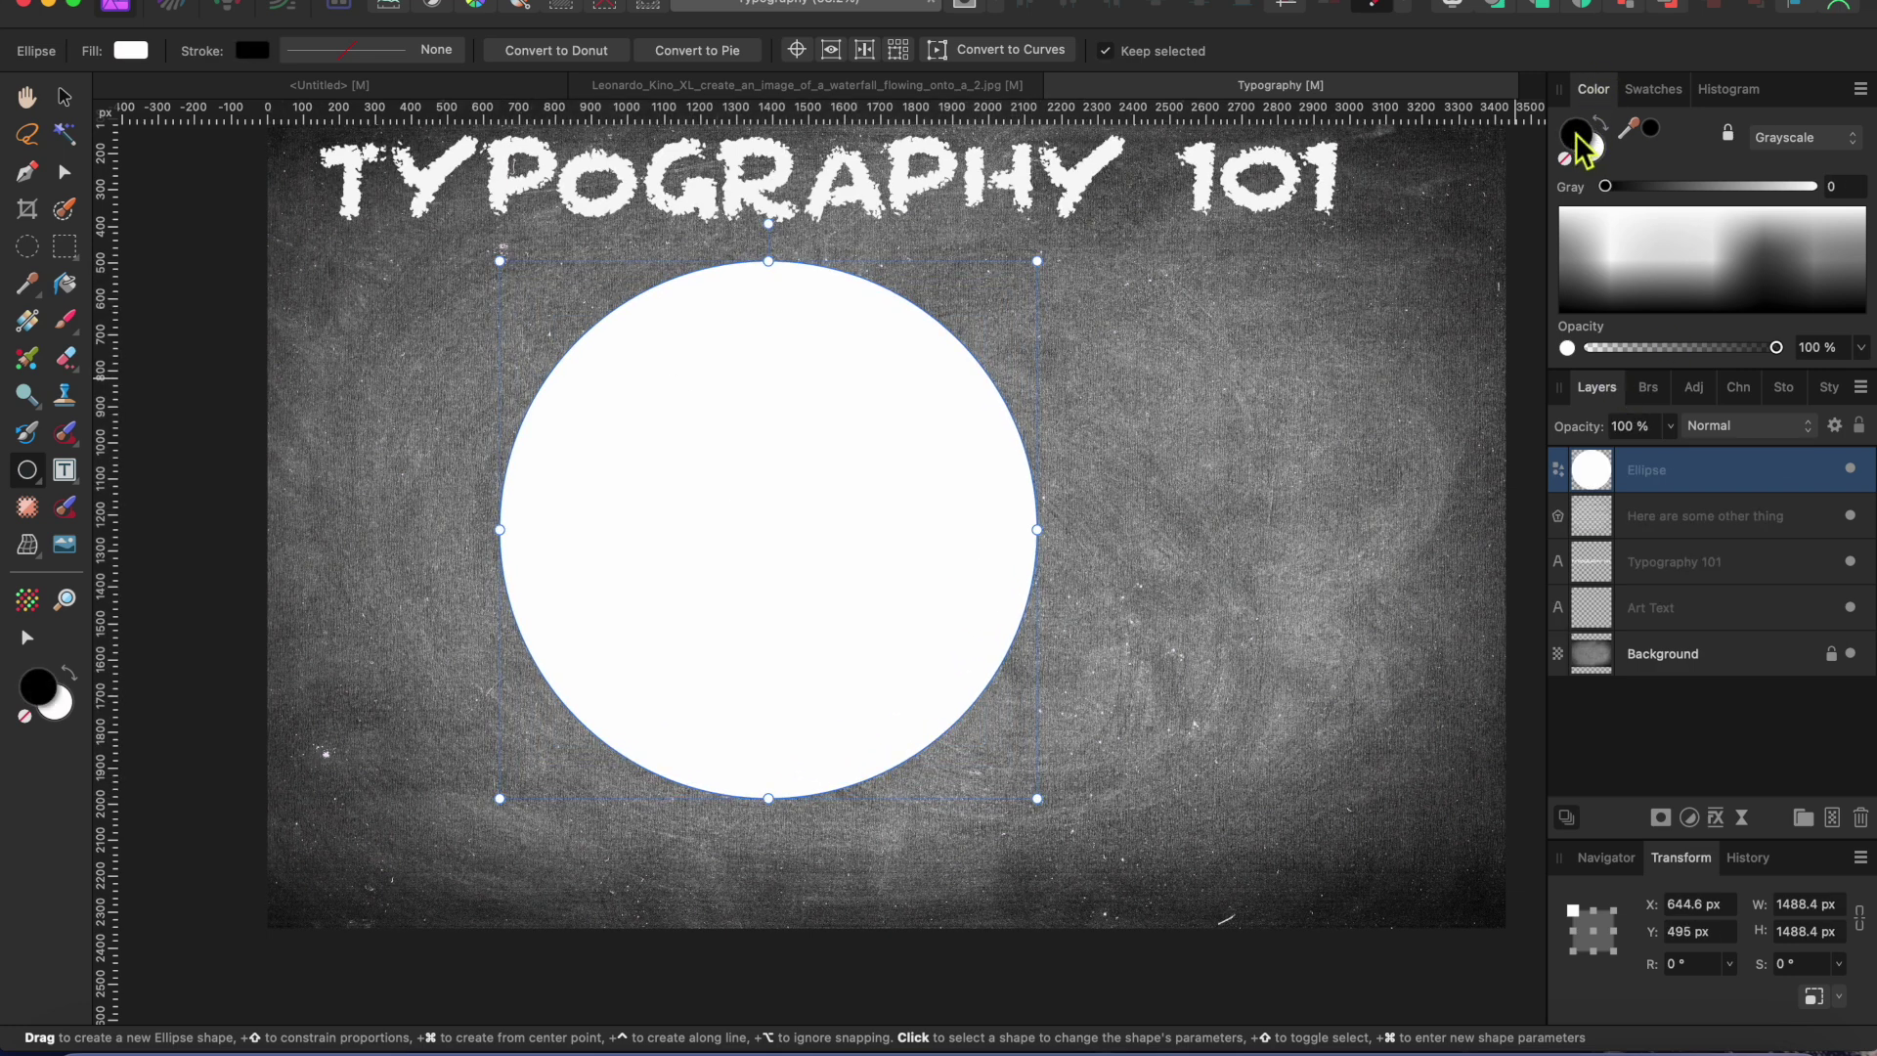
click(251, 51)
click(131, 52)
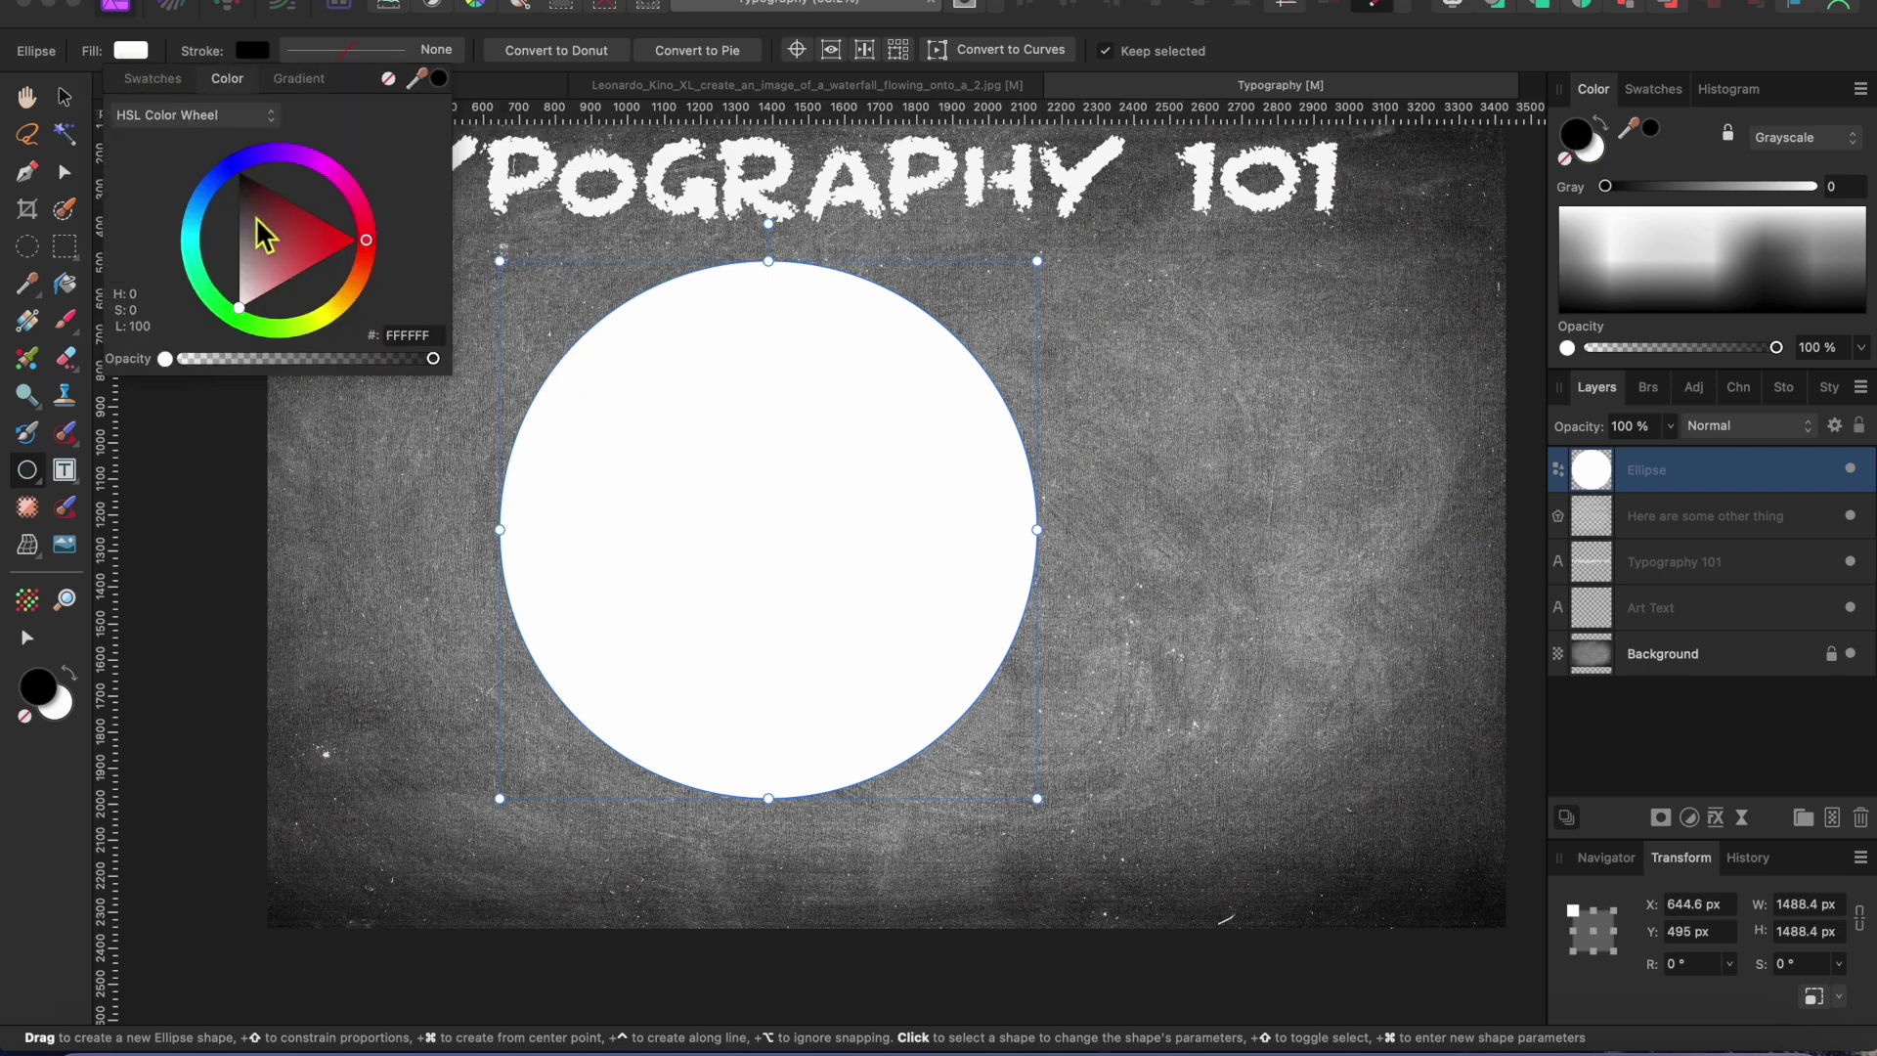
drag(247, 307, 241, 172)
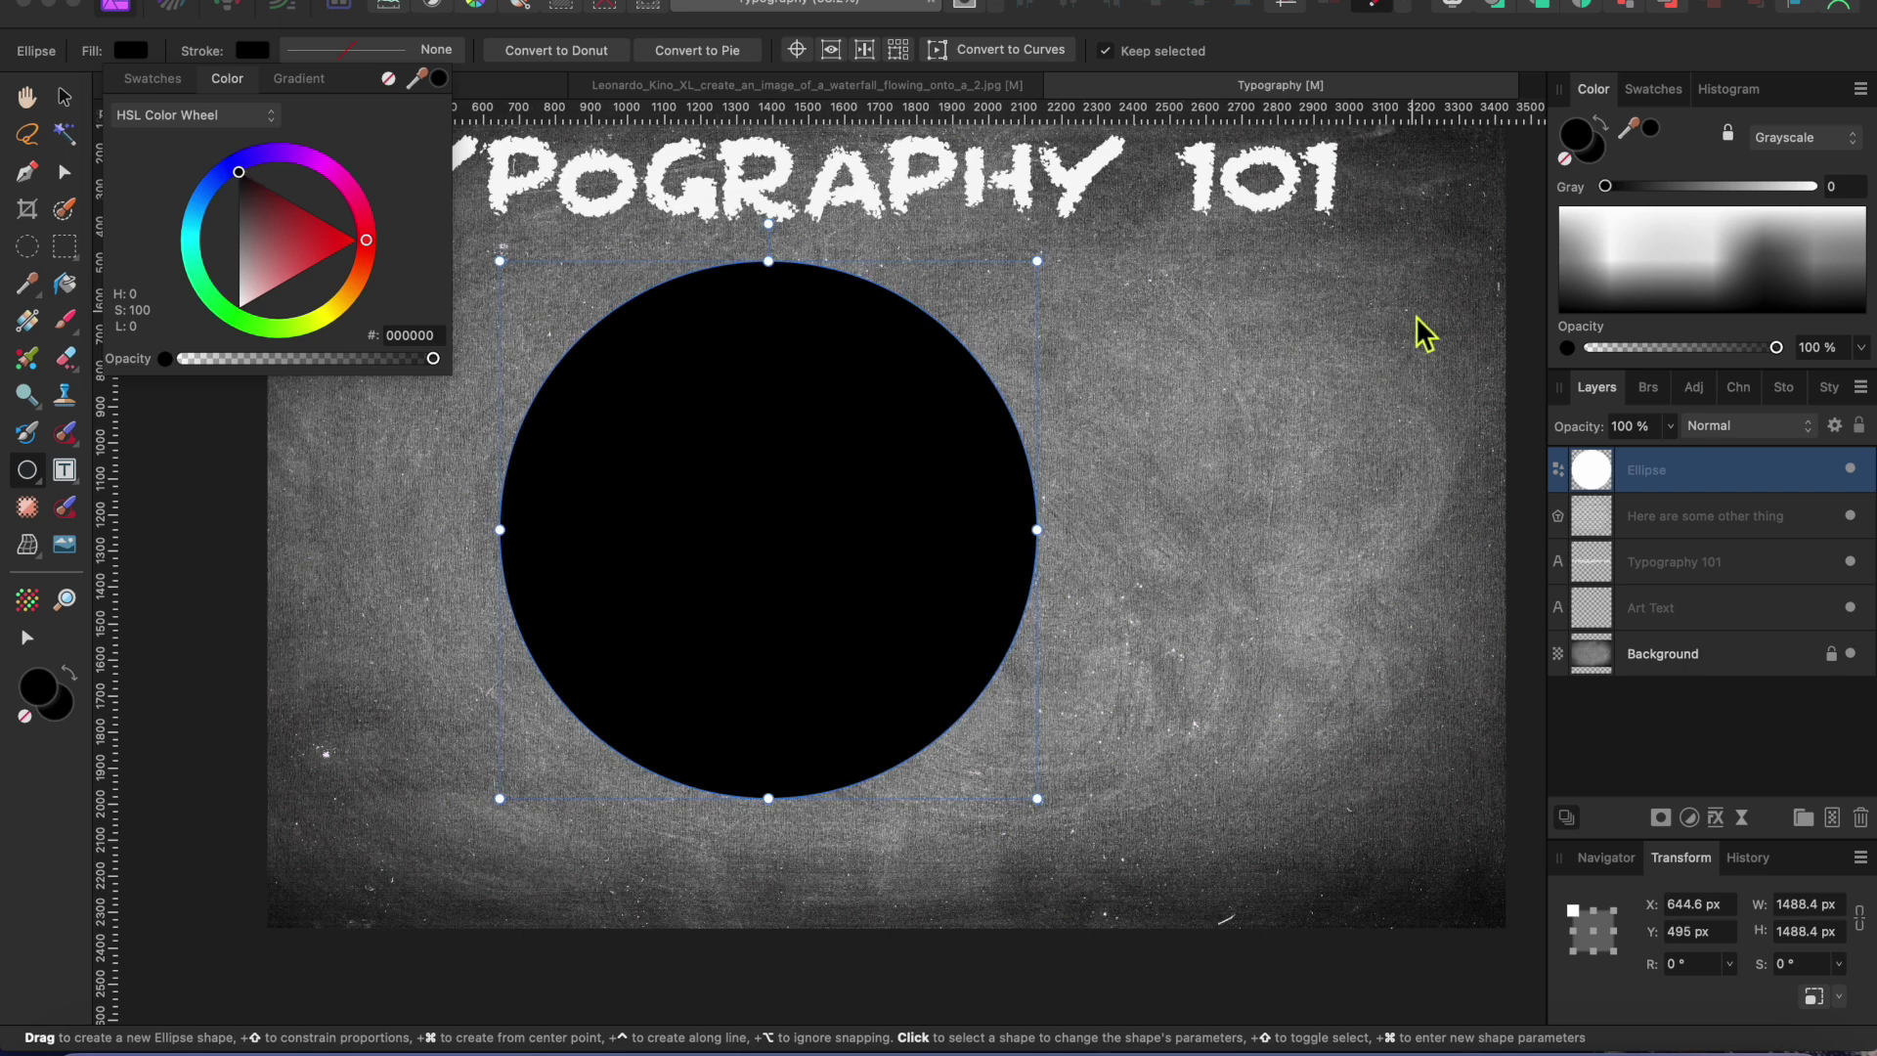
drag(1756, 492, 1750, 566)
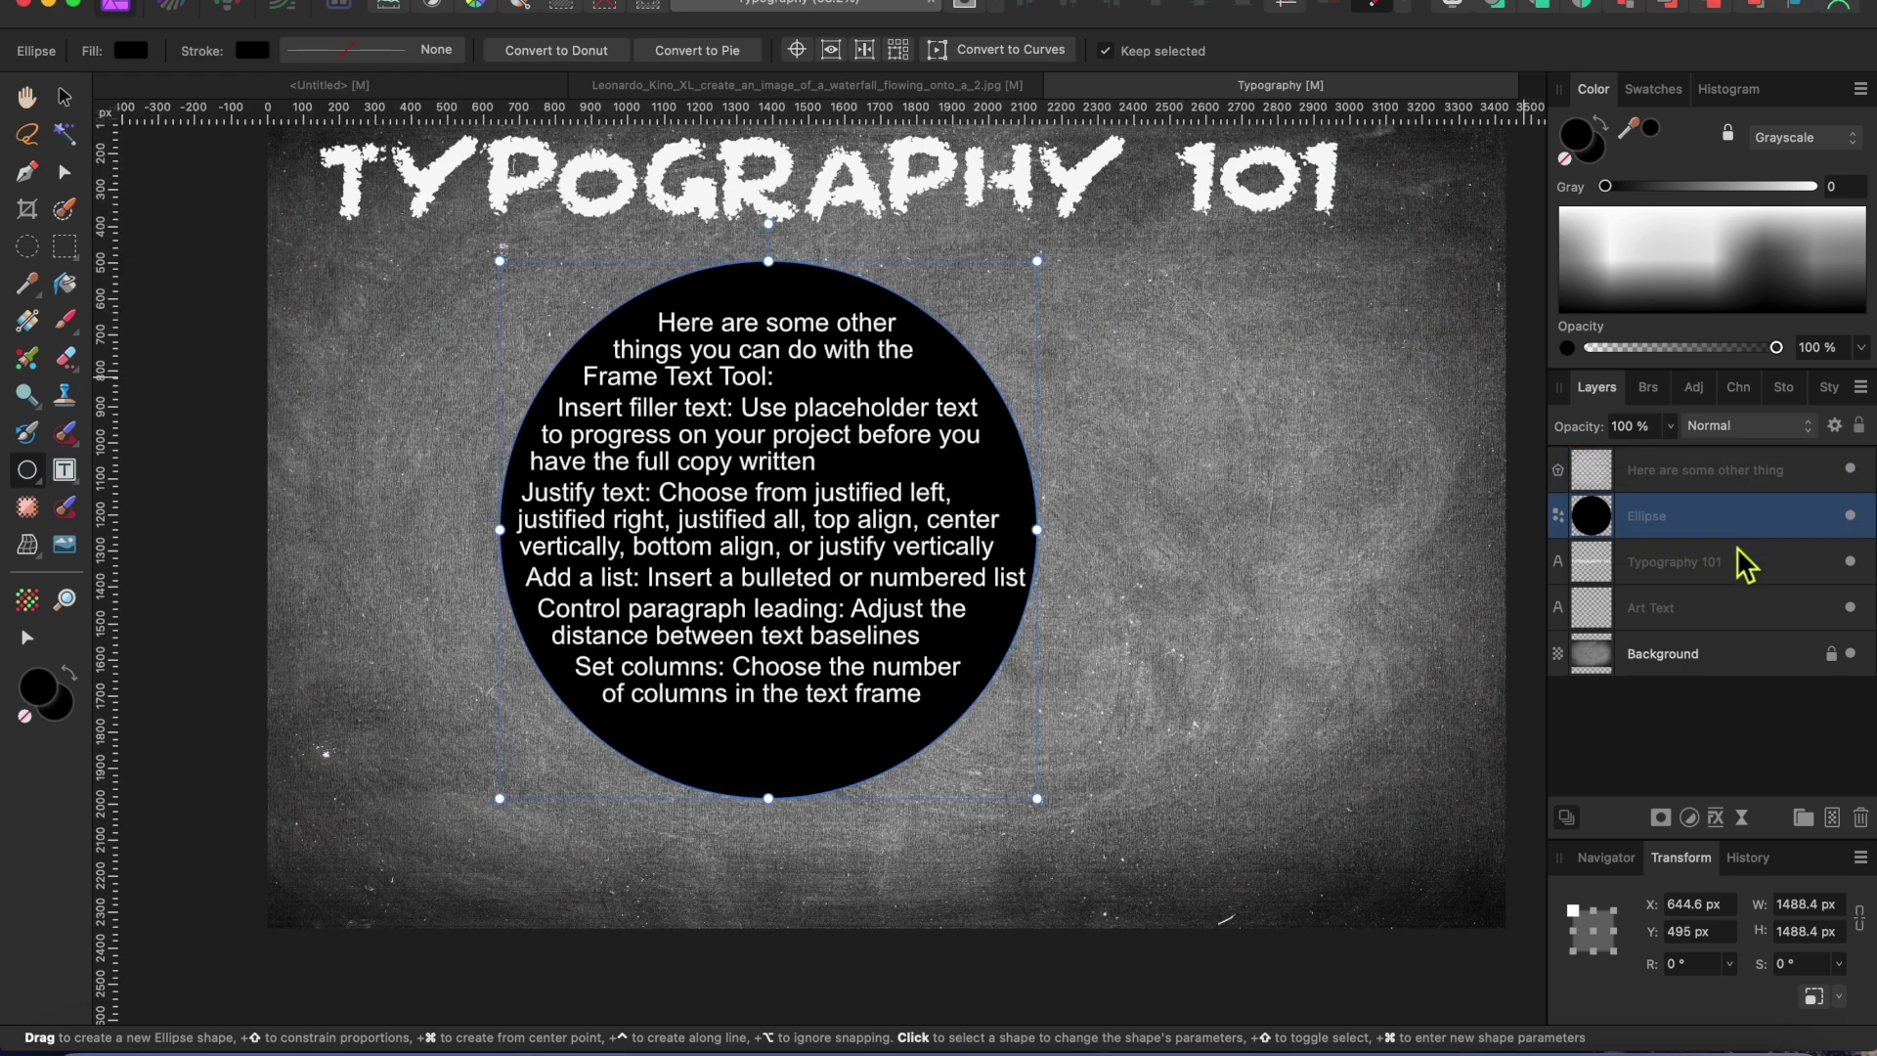